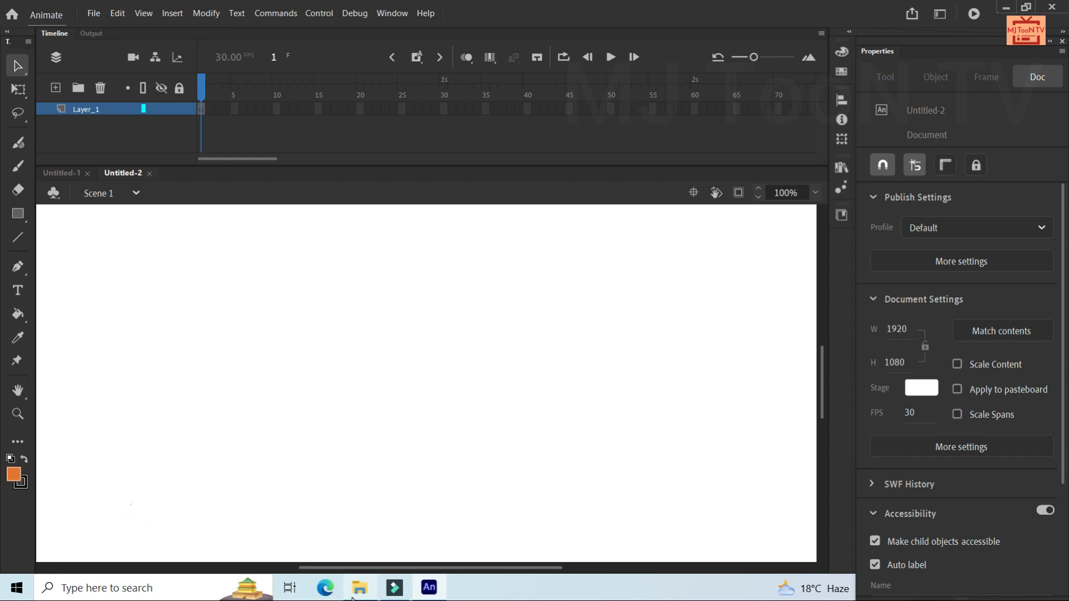
Switch to File Explorer and open the red-sedan-car-isolated-white-vector folder in Downloads
{"action": "mouse_move", "coordinate": [360, 587]}
{"action": "left_click", "coordinate": [353, 552]}
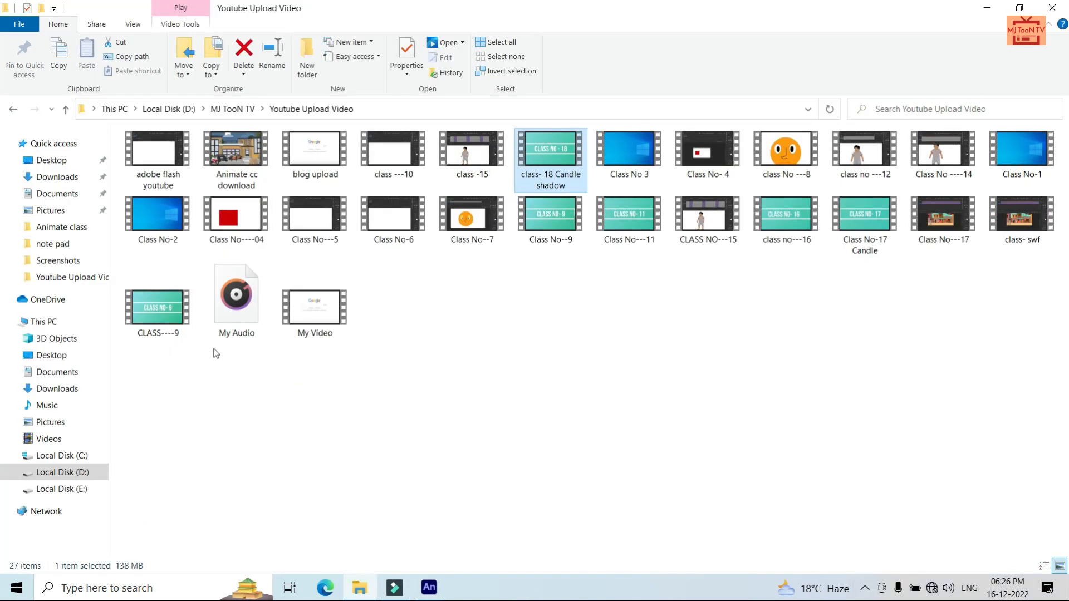
{"action": "left_click", "coordinate": [51, 179]}
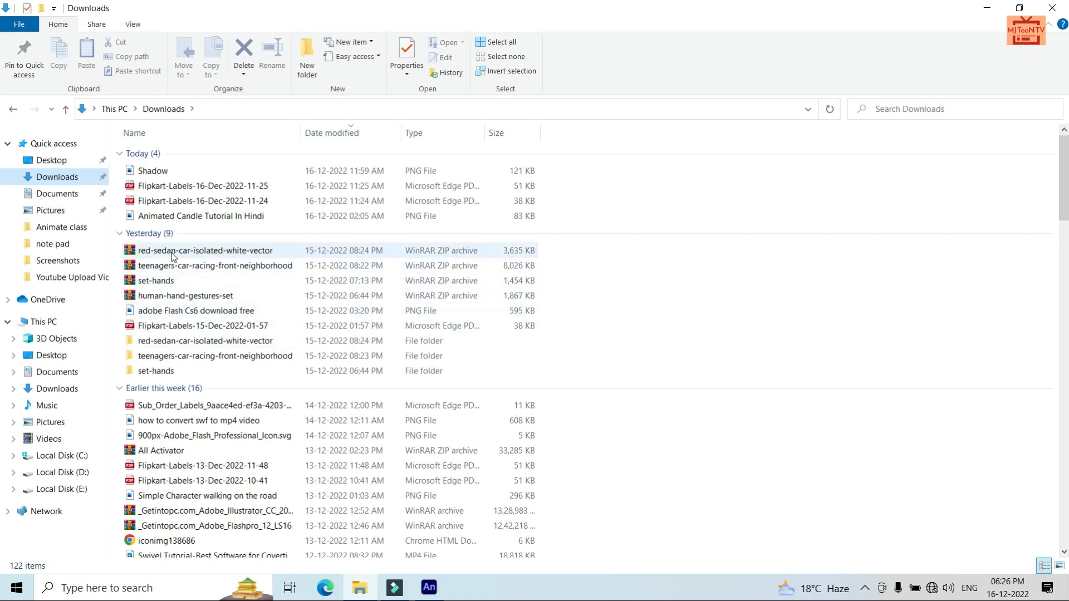
{"action": "double_click", "coordinate": [168, 341]}
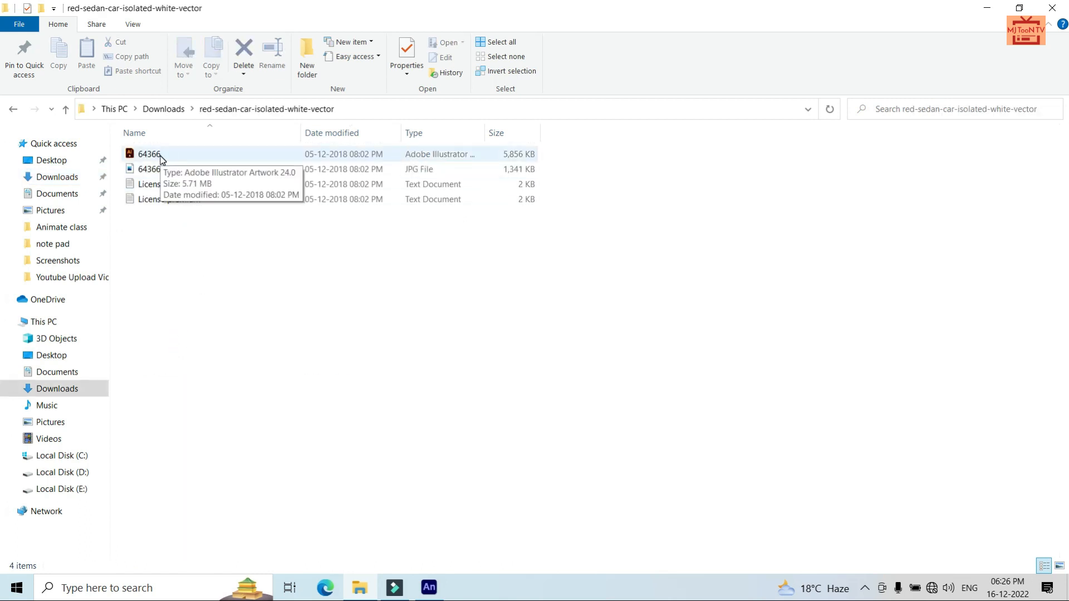
Return to Downloads, open the red-sedan-car-isolated-white-vector ZIP archive, and dismiss the WinRAR web notice
{"action": "left_click", "coordinate": [13, 111]}
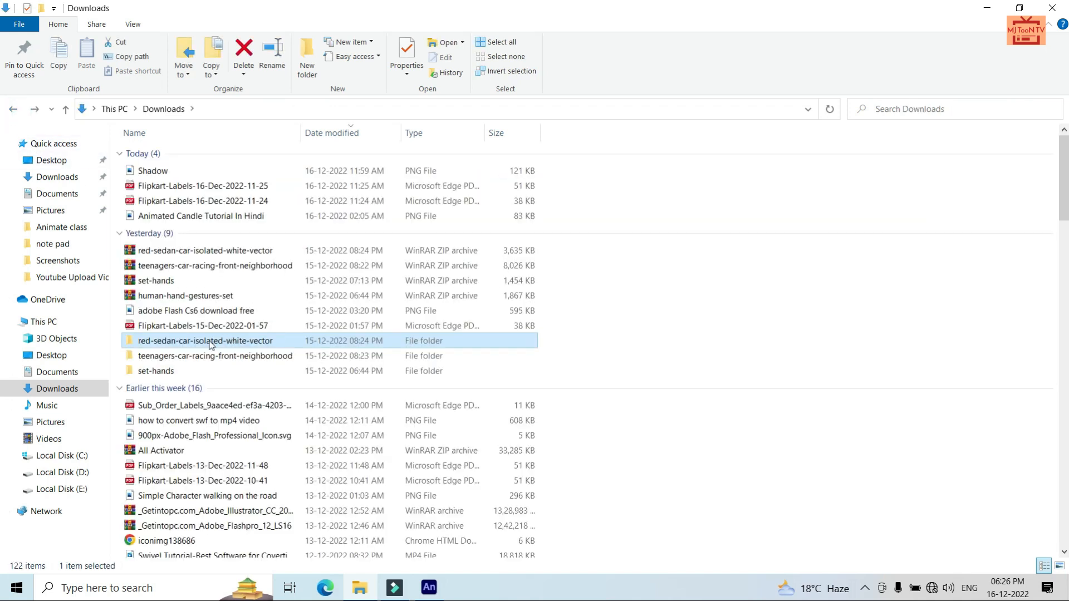
{"action": "double_click", "coordinate": [182, 254]}
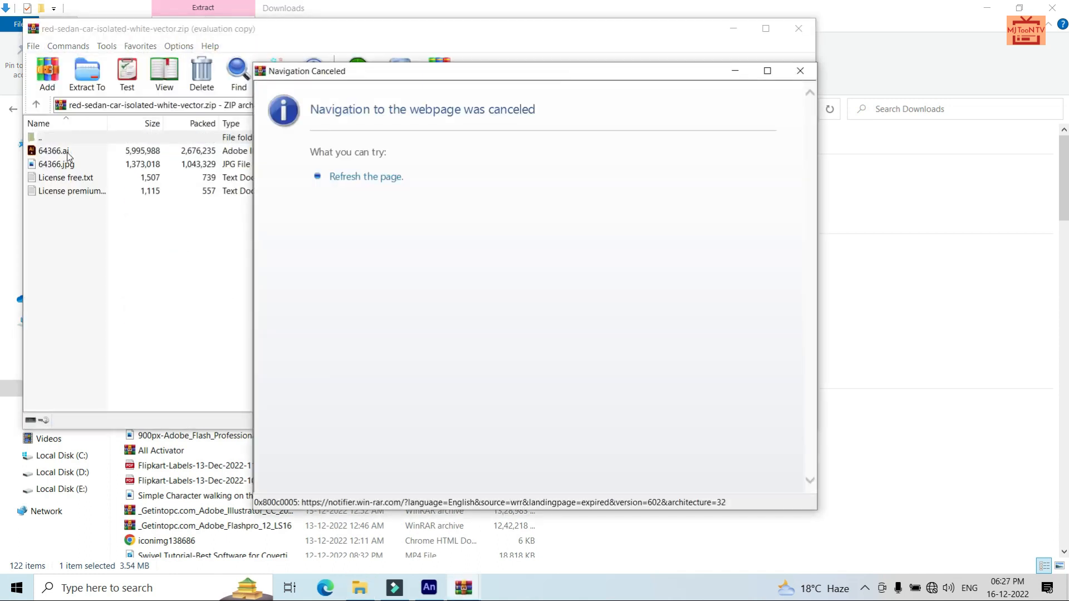
{"action": "left_click", "coordinate": [799, 71]}
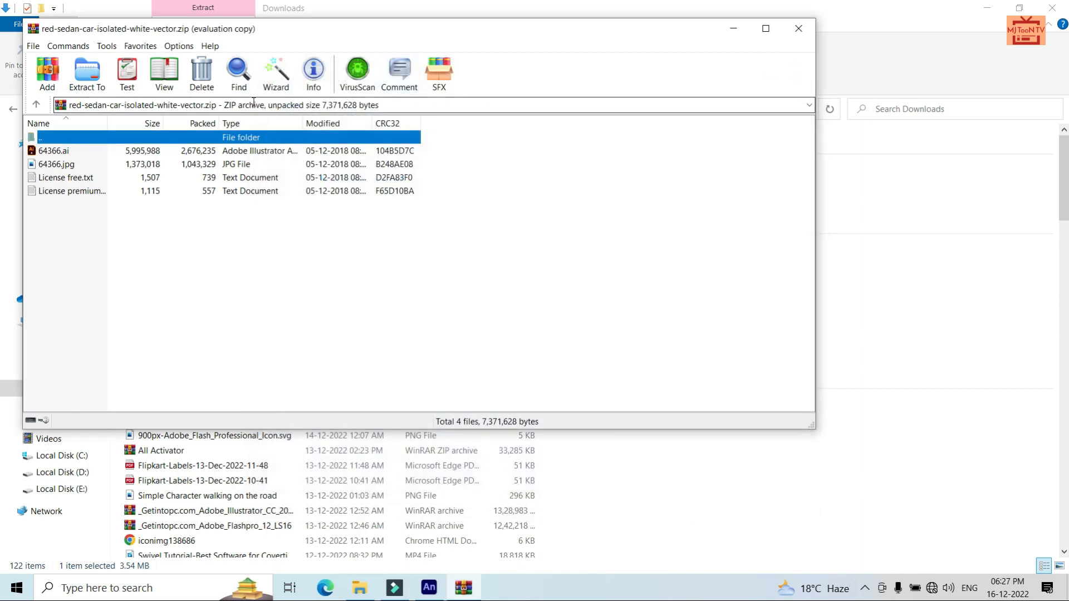
Rename 64366.ai inside the archive to 64366.eps
{"action": "left_click", "coordinate": [66, 153]}
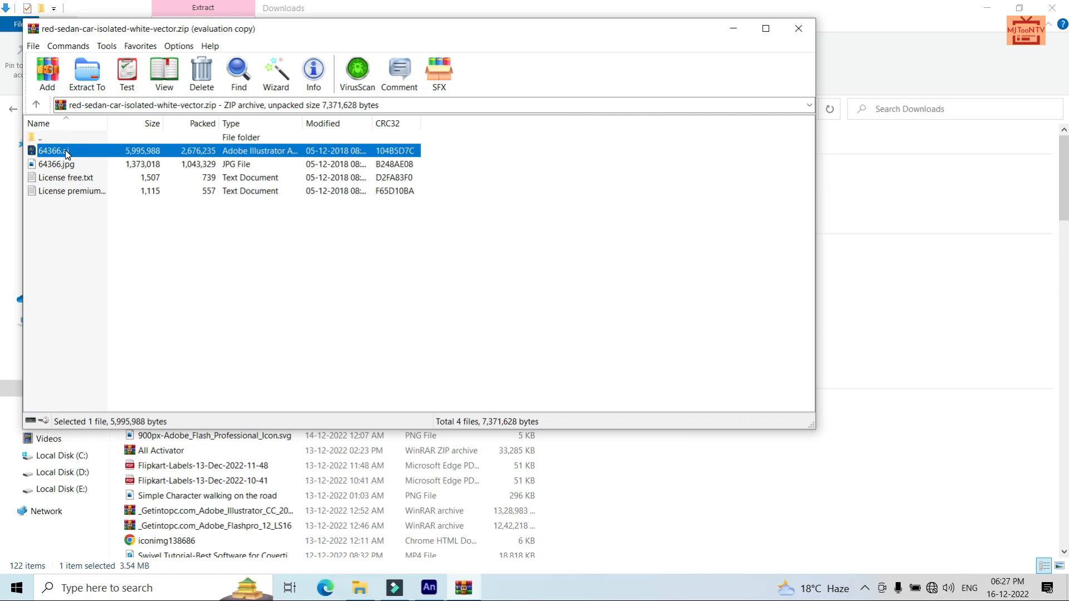
{"action": "left_click", "coordinate": [66, 153]}
{"action": "left_click", "coordinate": [73, 151]}
{"action": "key", "text": "BackSpace"}
{"action": "key", "text": "BackSpace"}
{"action": "type", "text": "eps"}
{"action": "key", "text": "Return"}
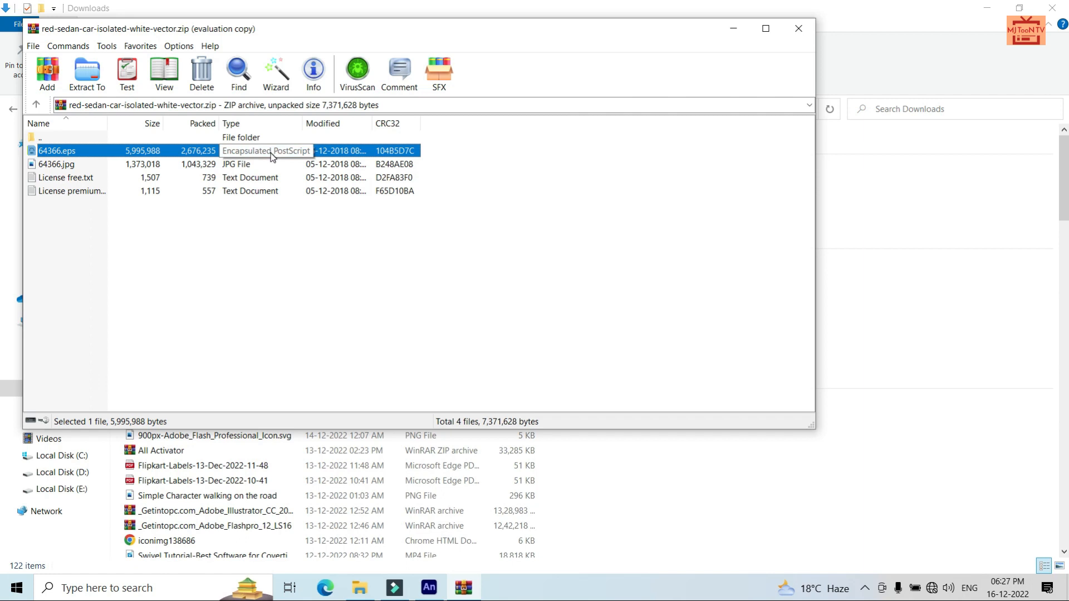
Rename 64366.eps back to 64366.ai and close the archive window
{"action": "left_click", "coordinate": [71, 153]}
{"action": "left_click", "coordinate": [79, 151]}
{"action": "key", "text": "BackSpace"}
{"action": "key", "text": "BackSpace"}
{"action": "key", "text": "BackSpace"}
{"action": "type", "text": "ai"}
{"action": "key", "text": "Return"}
{"action": "left_click", "coordinate": [799, 30]}
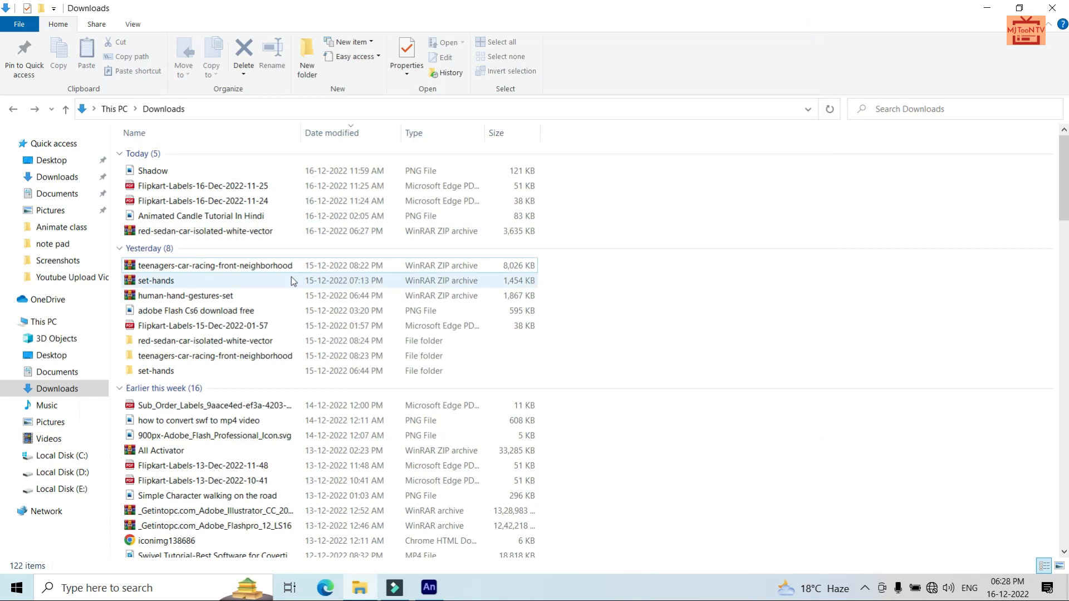
{"action": "left_click", "coordinate": [218, 274]}
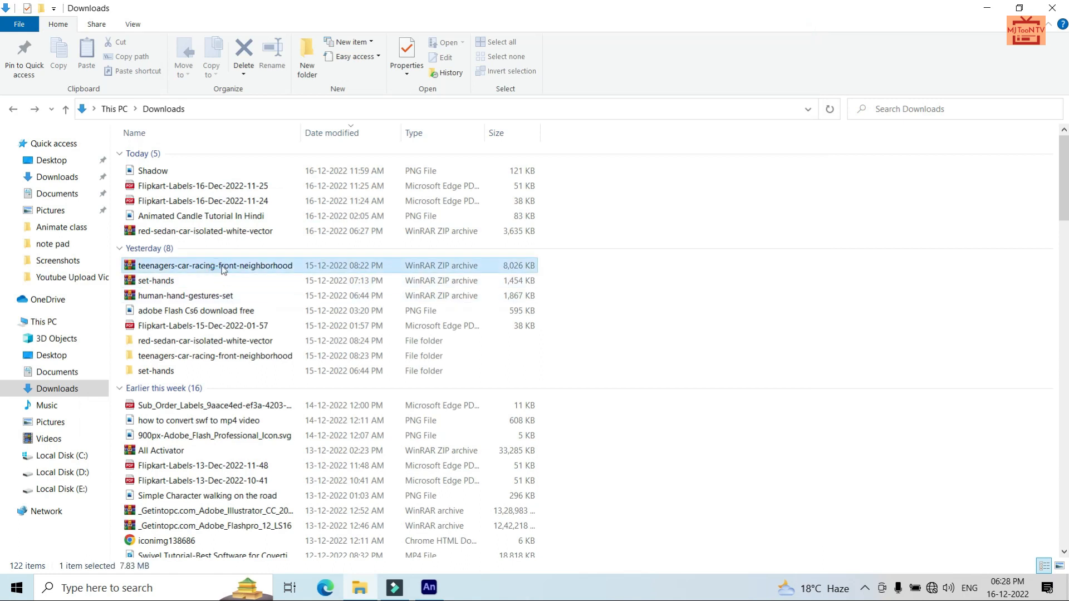
{"action": "right_click", "coordinate": [221, 271]}
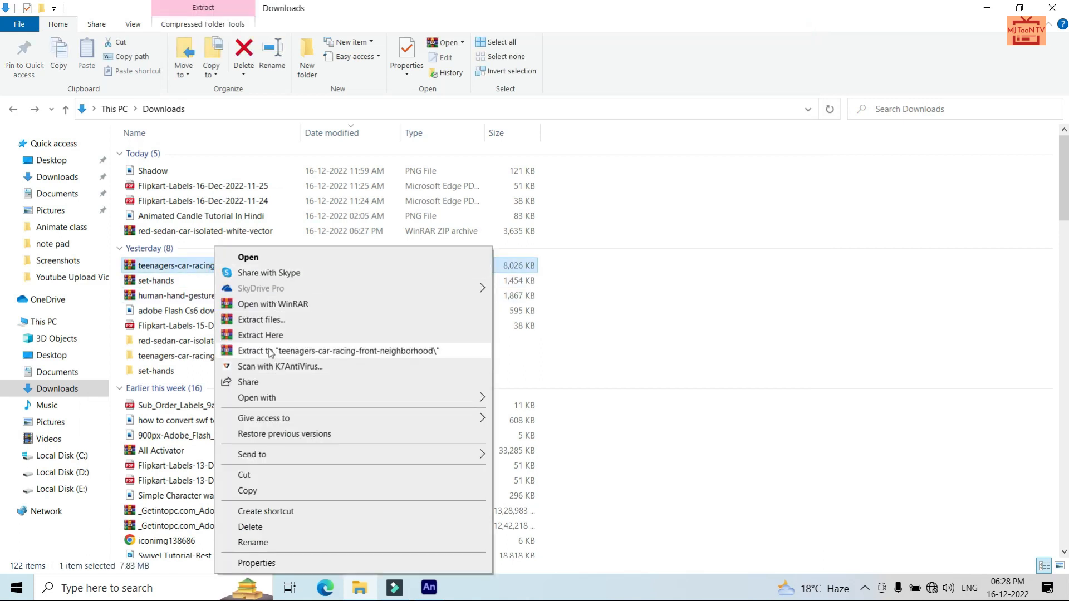
{"action": "left_click", "coordinate": [165, 341]}
Import the Illustrator file 64366 from the red-sedan-car-isolated-white-vector folder onto the Animate stage with all its layers converted to Animate layers
{"action": "double_click", "coordinate": [166, 341]}
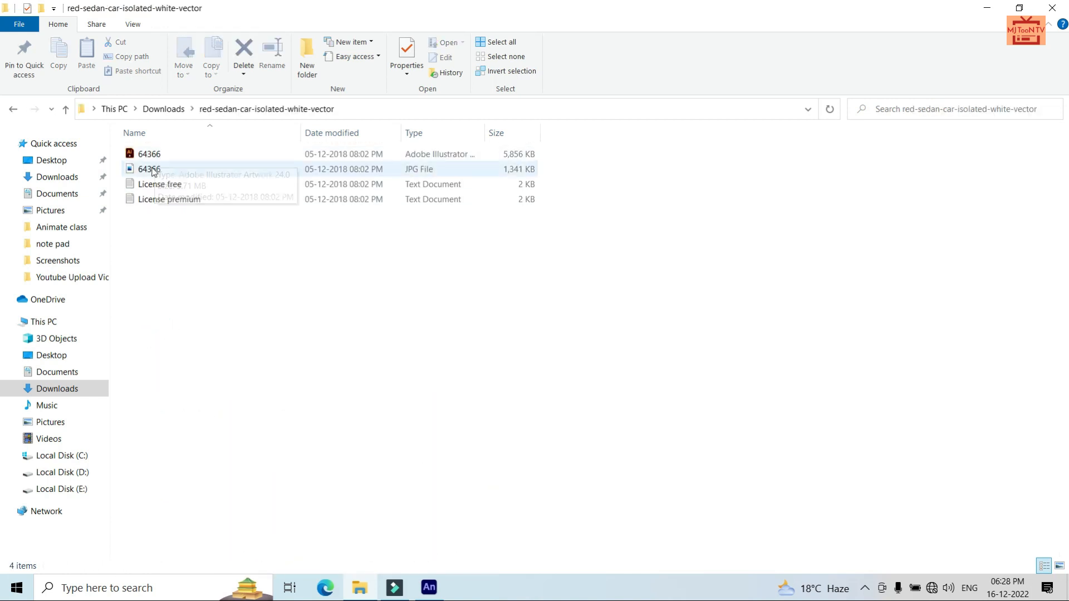
{"action": "mouse_move", "coordinate": [155, 171]}
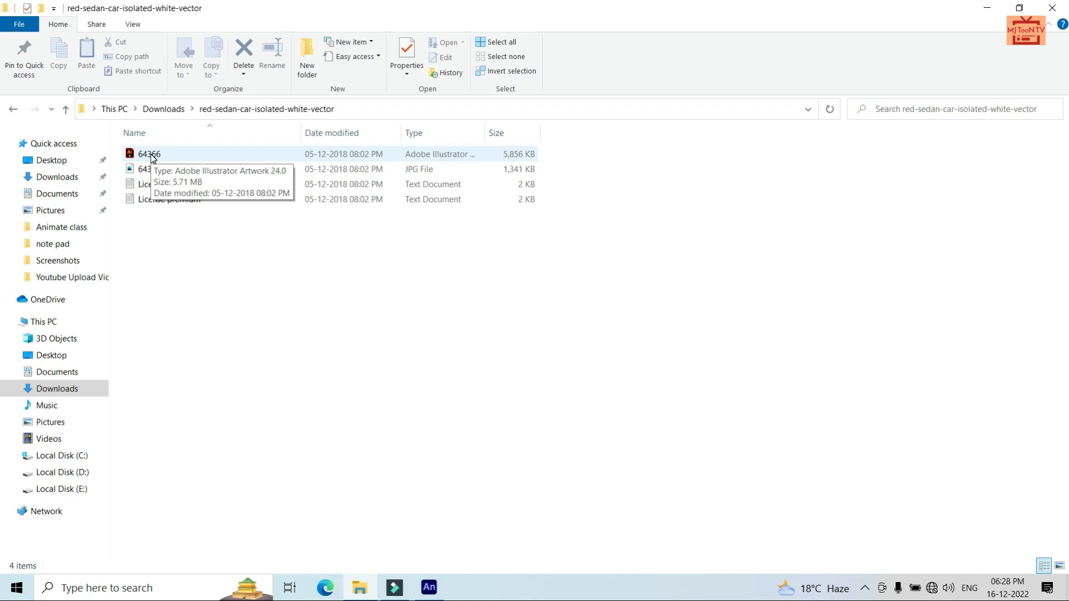
{"action": "left_click_drag", "start_coordinate": [151, 156], "coordinate": [432, 451]}
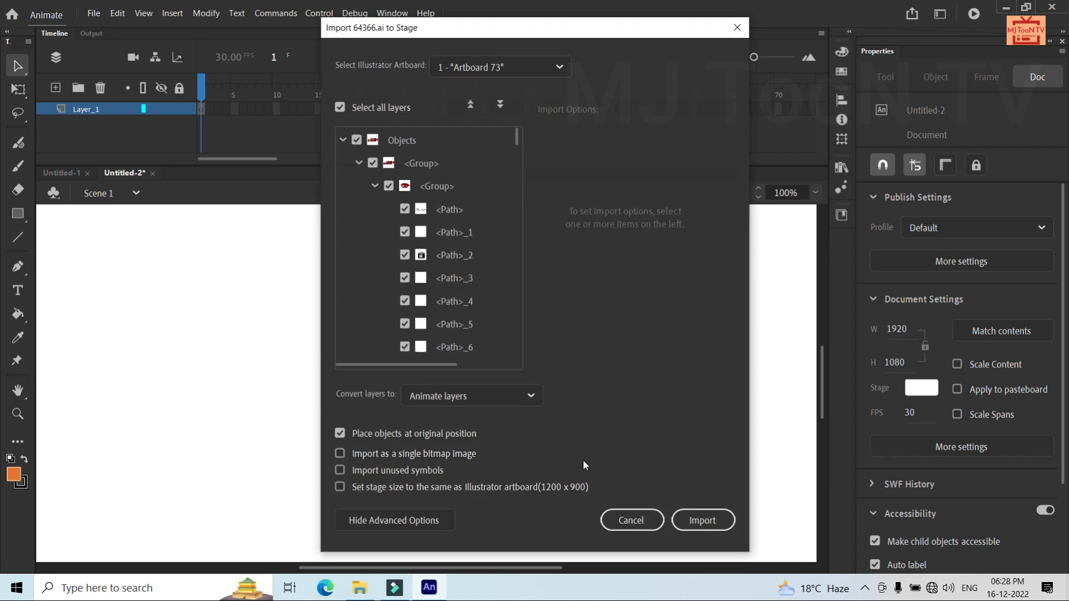
{"action": "left_click", "coordinate": [702, 520]}
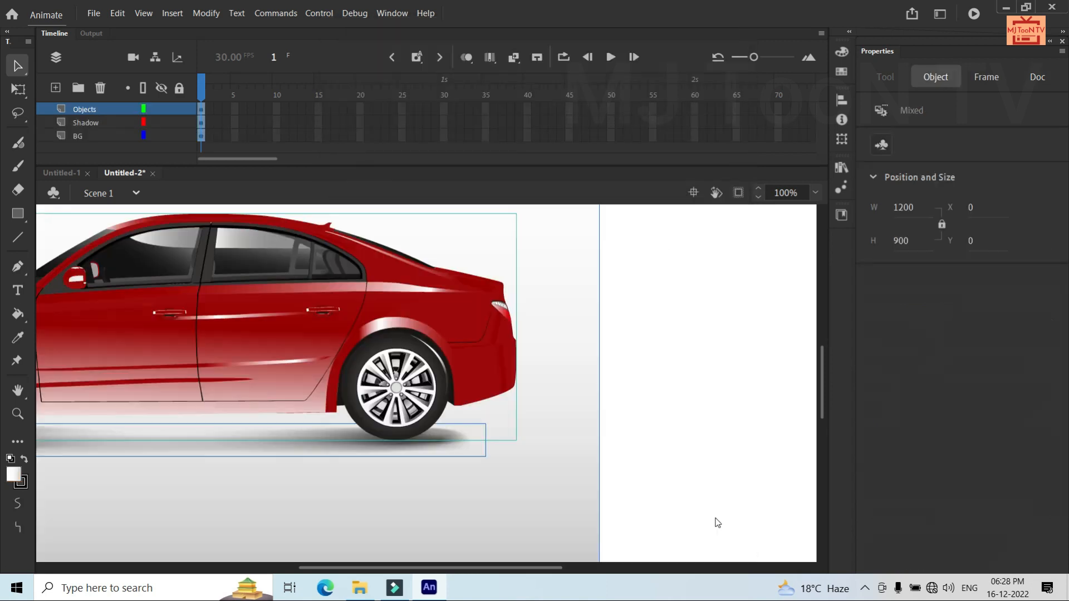
Delete the Shadow and BG layers, keeping only the Objects layer with the car
{"action": "left_click_drag", "start_coordinate": [496, 569], "coordinate": [406, 572]}
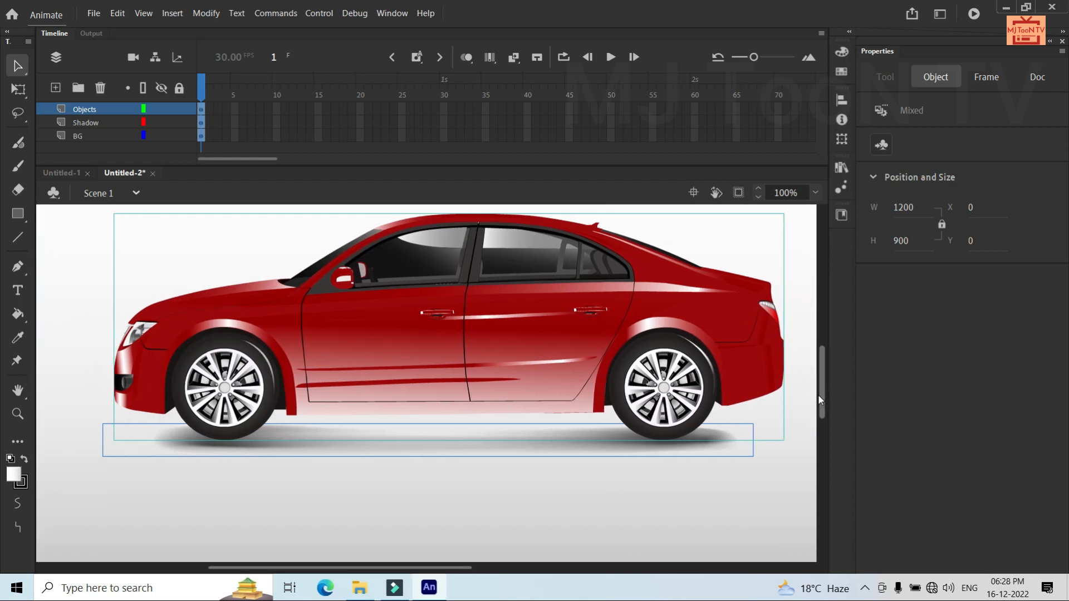
{"action": "left_click_drag", "start_coordinate": [818, 393], "coordinate": [821, 387]}
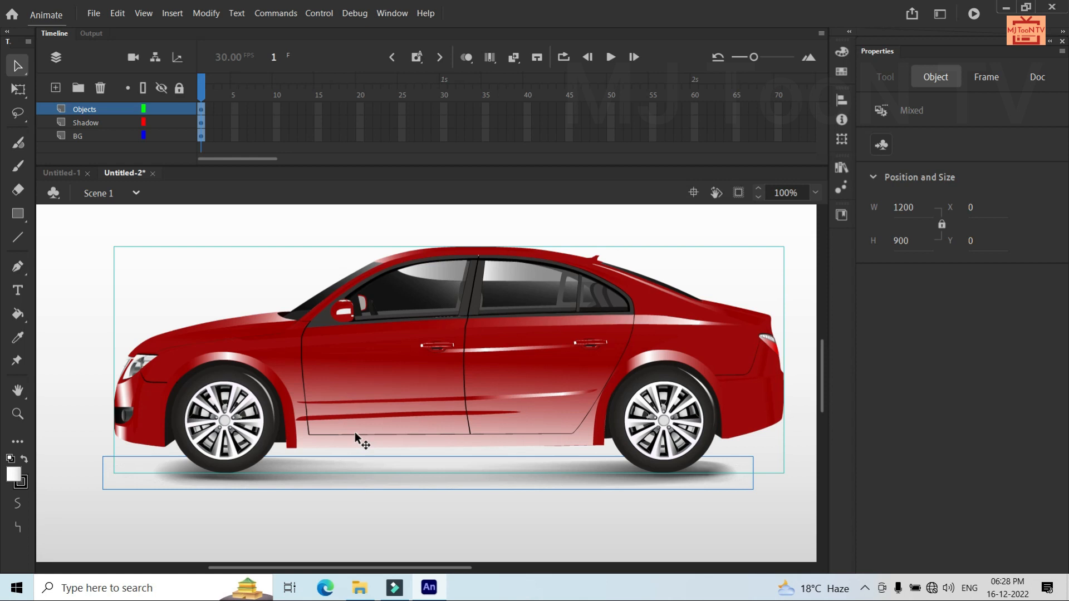
{"action": "left_click", "coordinate": [480, 233]}
{"action": "left_click", "coordinate": [481, 216]}
{"action": "left_click", "coordinate": [204, 111]}
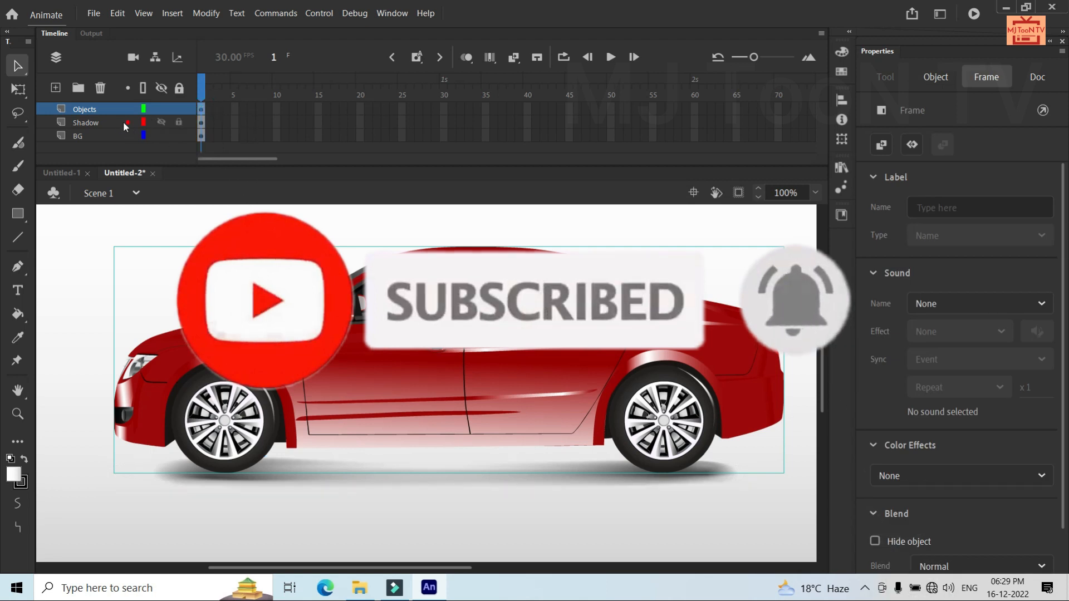
{"action": "left_click", "coordinate": [201, 123]}
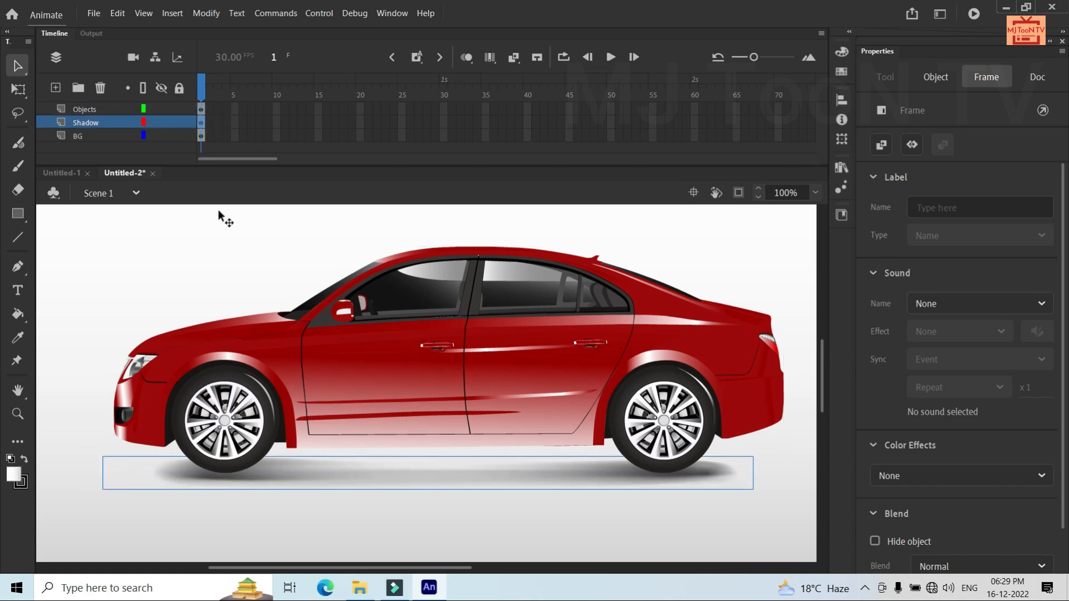
{"action": "left_click", "coordinate": [101, 88]}
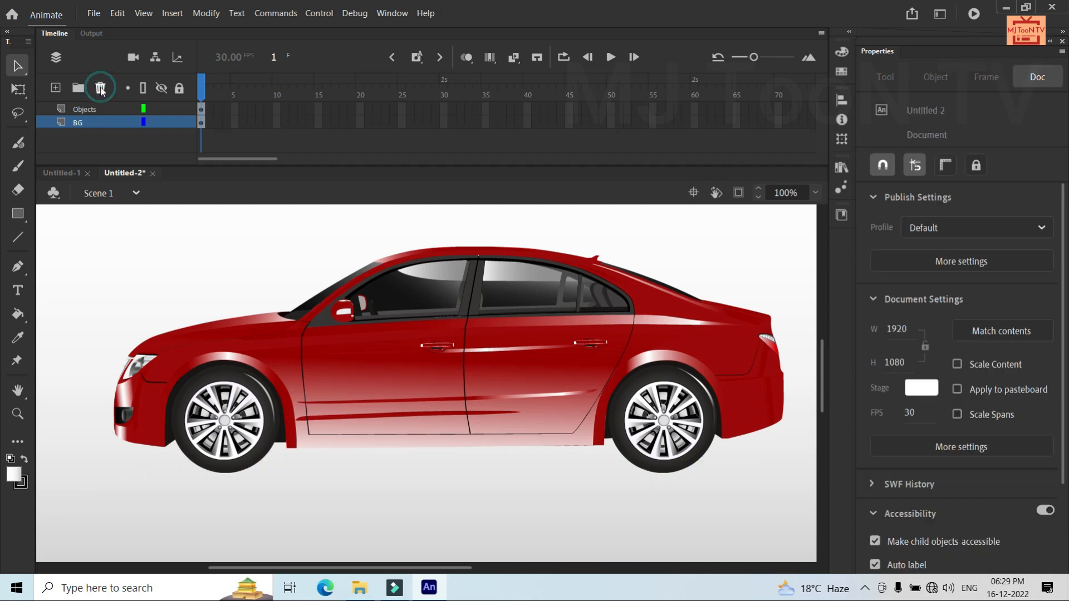
{"action": "left_click", "coordinate": [201, 123]}
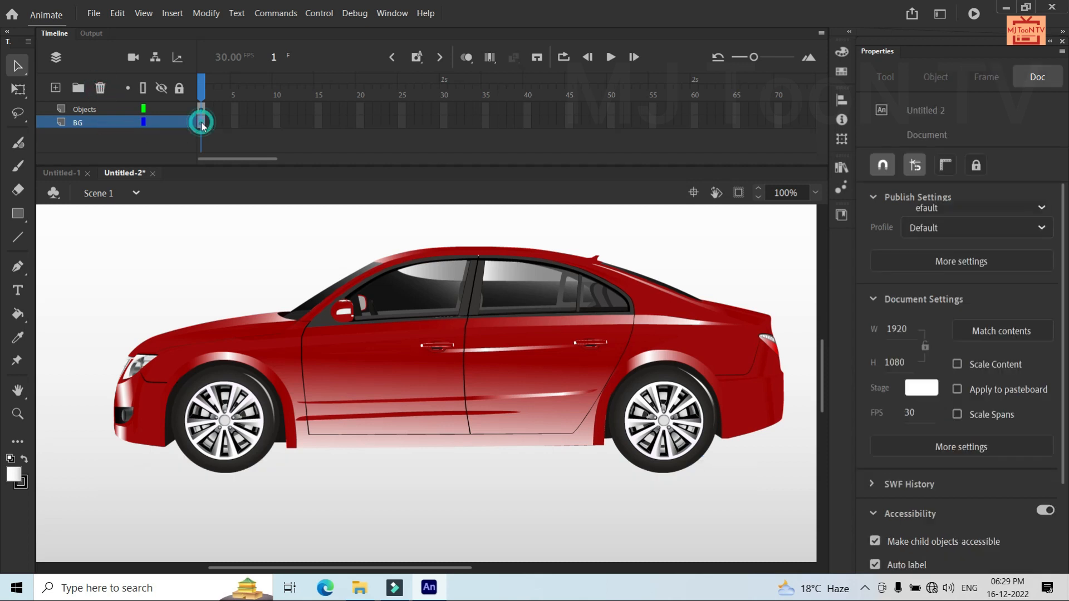
{"action": "left_click", "coordinate": [100, 88]}
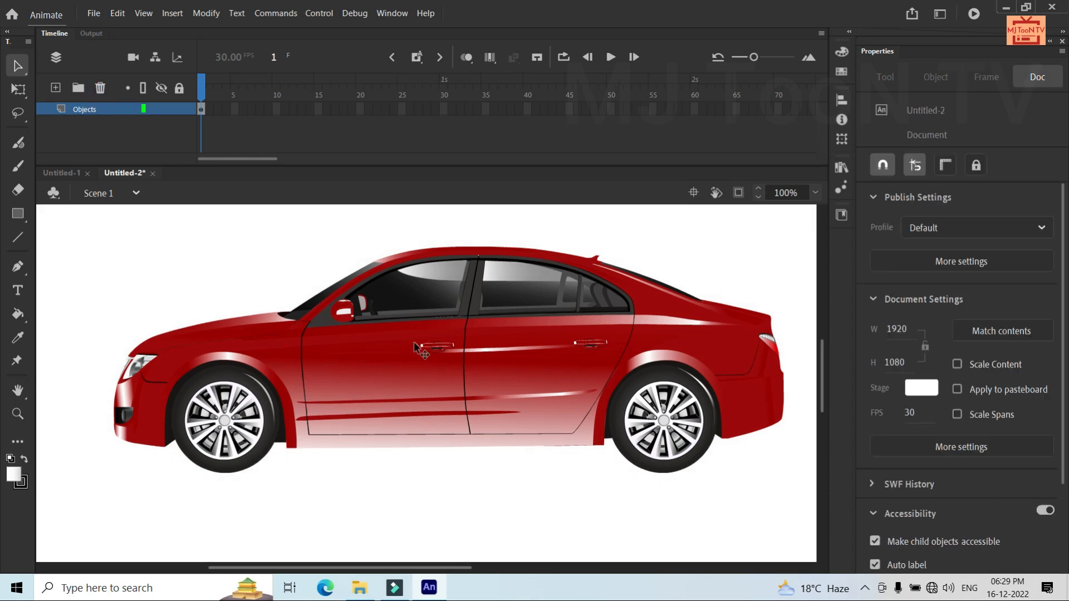
Break apart the car artwork on the Objects layer into its individual parts
{"action": "left_click", "coordinate": [201, 109]}
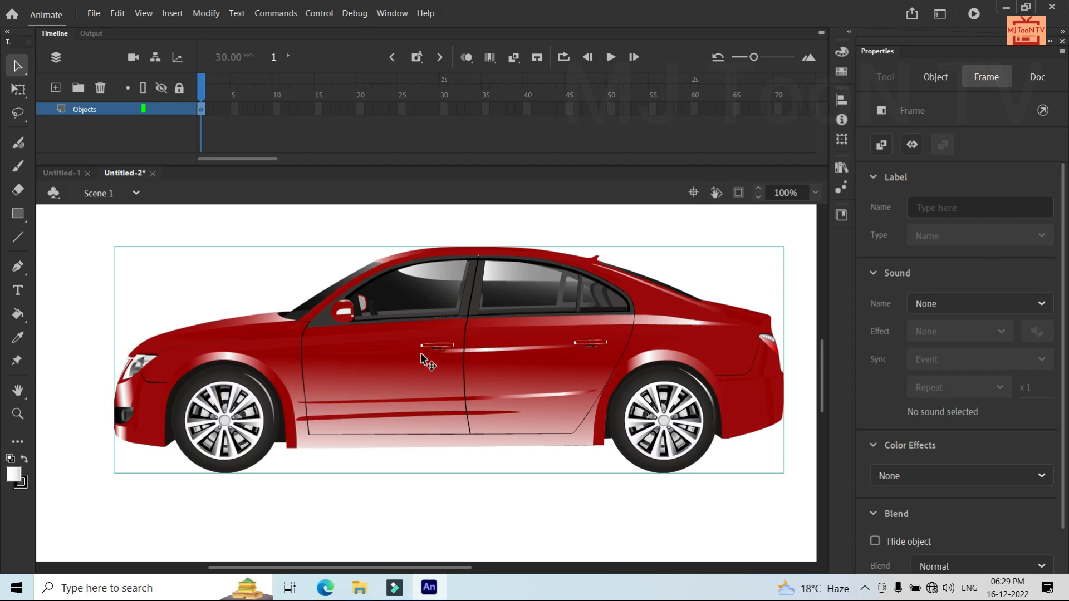
{"action": "key", "text": "ctrl+b"}
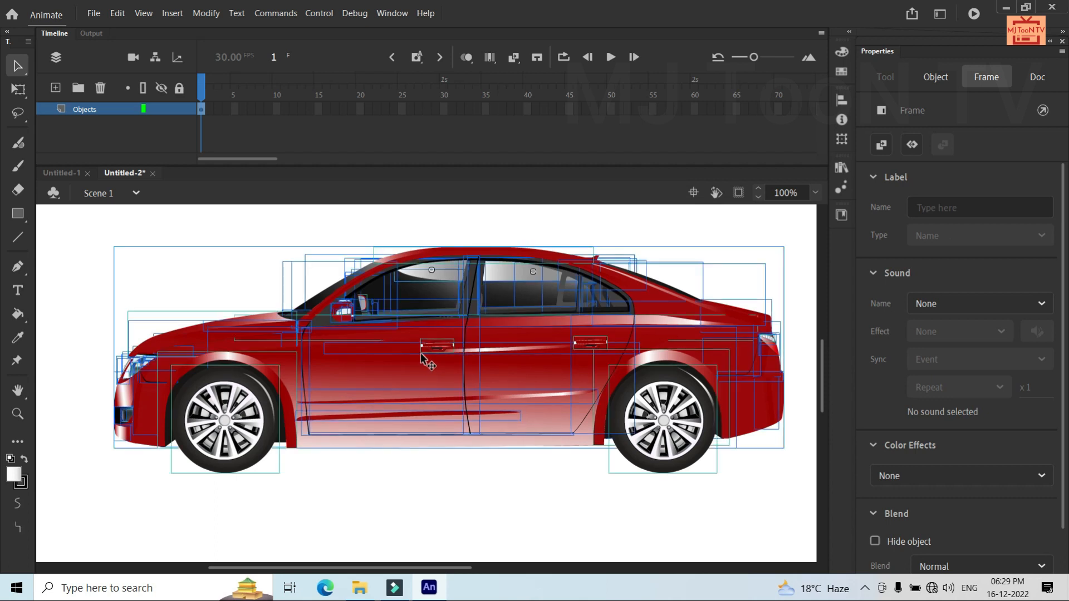
Move the door highlight stripe and the gradient side panel up off the car body
{"action": "mouse_move", "coordinate": [427, 368]}
{"action": "left_mouse_down"}
{"action": "mouse_move", "coordinate": [420, 422]}
{"action": "mouse_move", "coordinate": [382, 410]}
{"action": "mouse_move", "coordinate": [203, 286]}
{"action": "left_mouse_up"}
{"action": "left_click", "coordinate": [509, 260]}
{"action": "left_click", "coordinate": [341, 397]}
{"action": "left_click", "coordinate": [346, 410]}
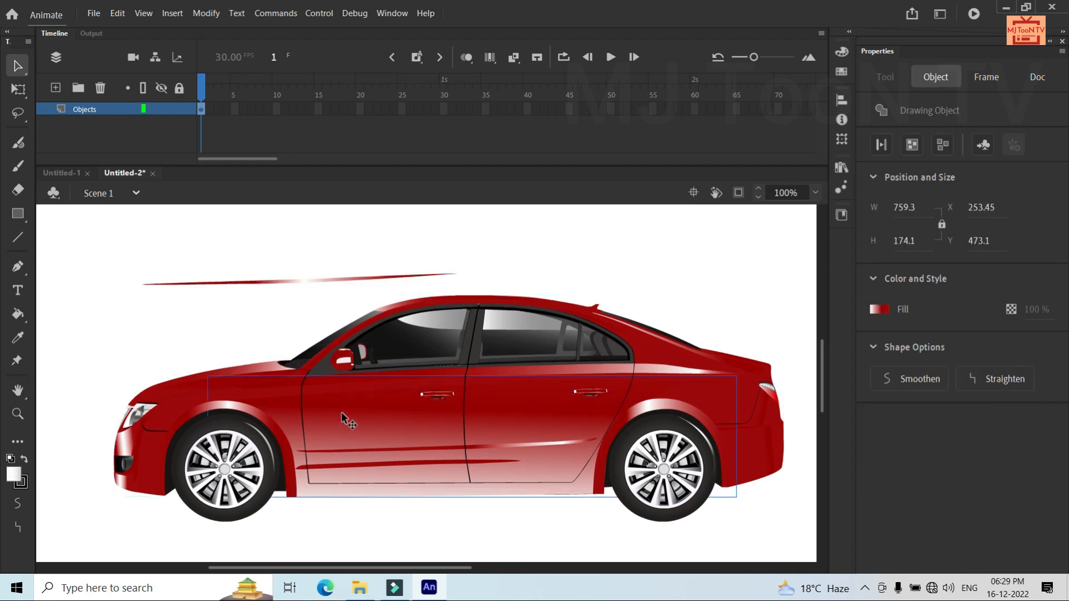
{"action": "left_click_drag", "start_coordinate": [346, 410], "coordinate": [287, 297]}
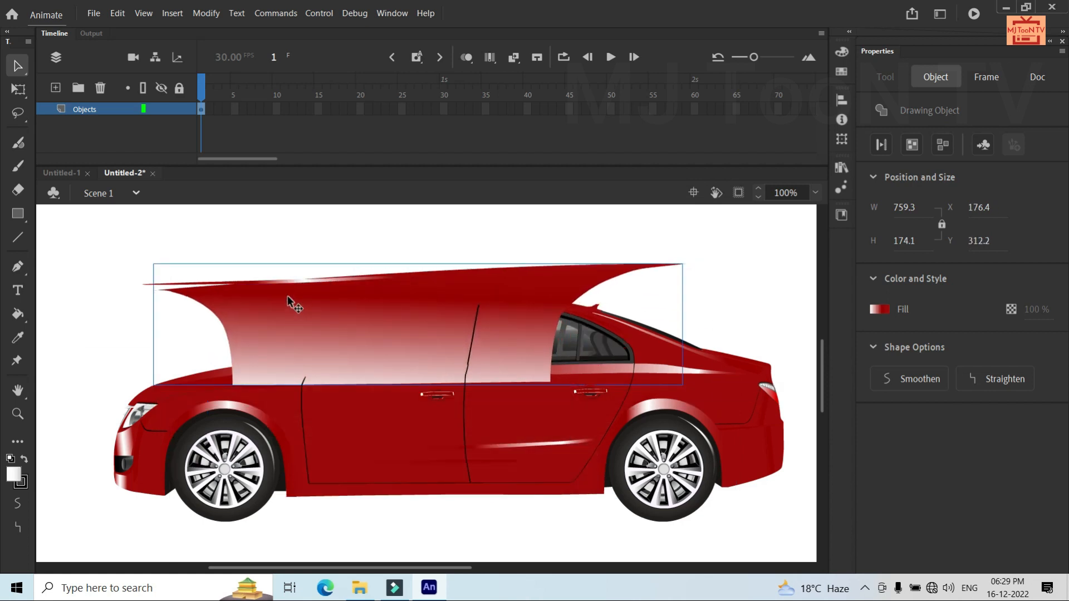
Undo the moves of the side panel and the door highlight stripe
{"action": "left_click", "coordinate": [424, 394]}
{"action": "left_click", "coordinate": [267, 396]}
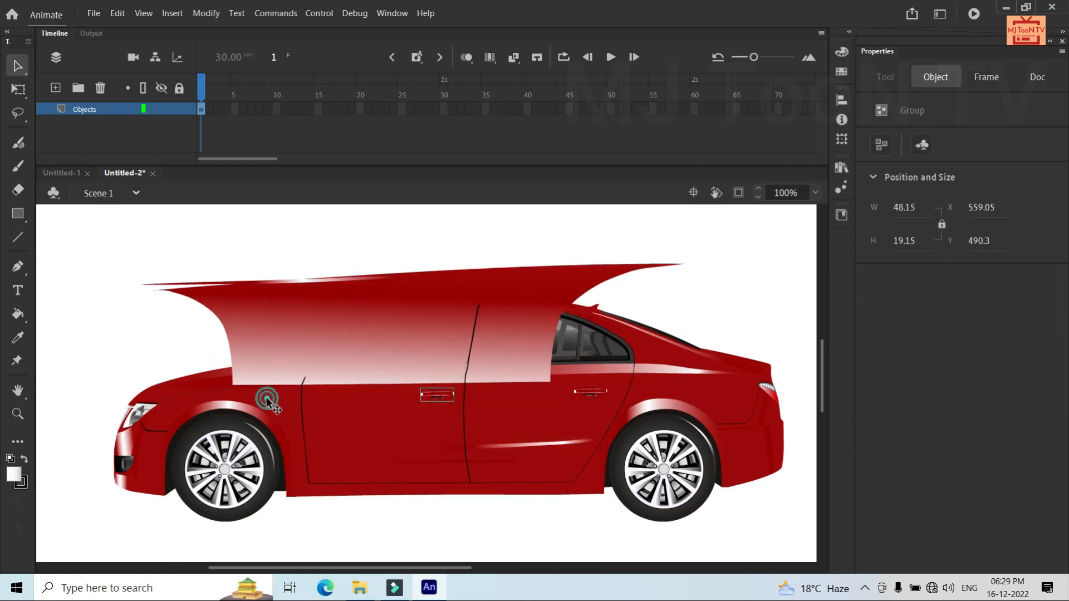
{"action": "key", "text": "ctrl+z"}
{"action": "left_click", "coordinate": [267, 398]}
{"action": "key", "text": "ctrl+z"}
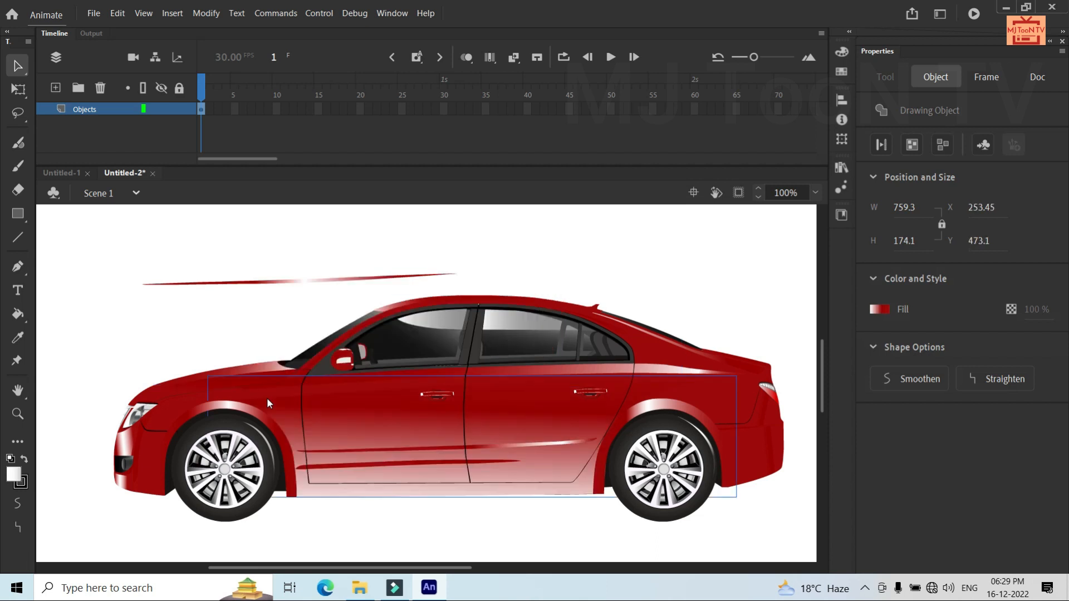
{"action": "key", "text": "ctrl+z"}
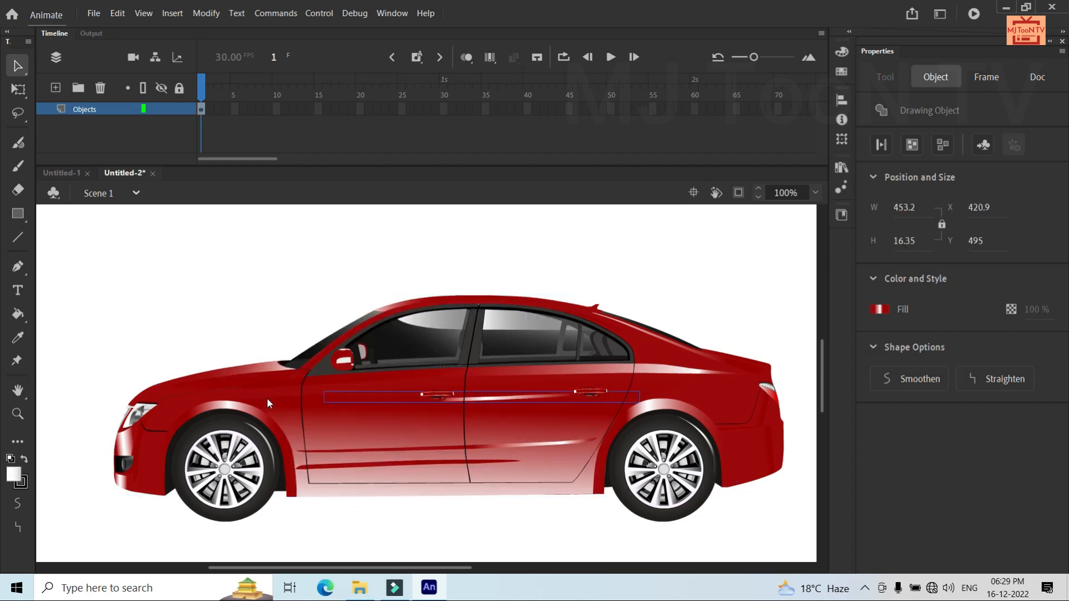
Check the separated car parts and both wheel groups, and move the rear wheel over the middle of the car at about X 570, Y 346
{"action": "key", "text": "ctrl+a"}
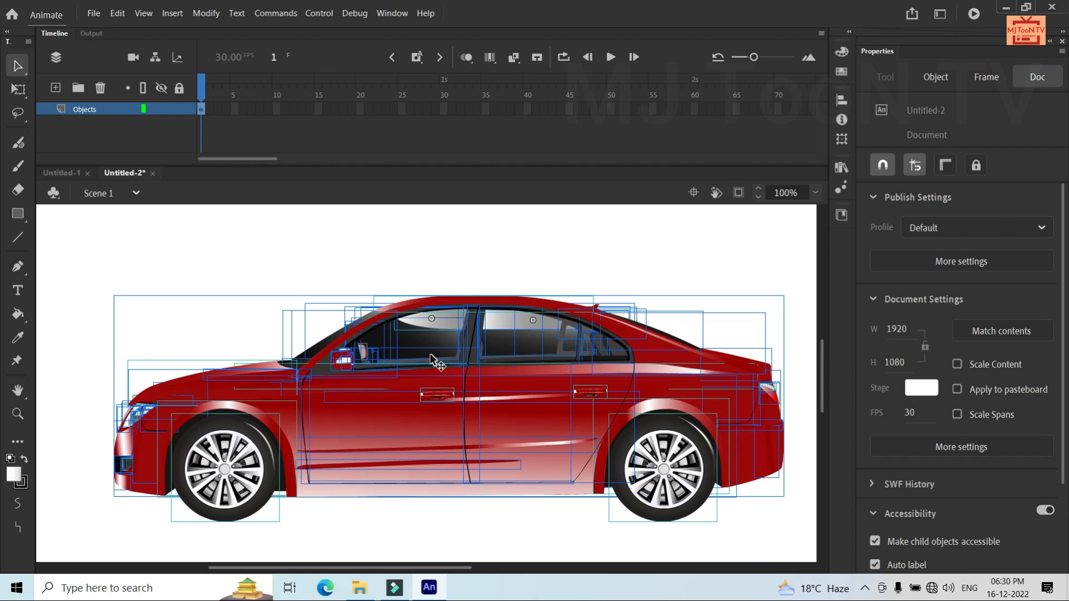
{"action": "left_click", "coordinate": [422, 262]}
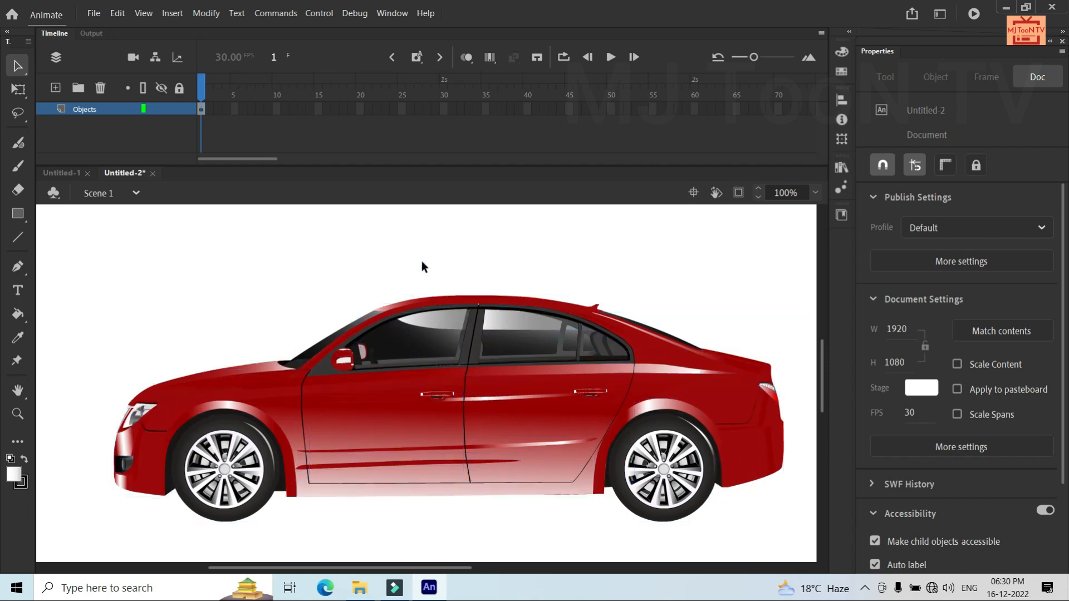
{"action": "left_click", "coordinate": [234, 461]}
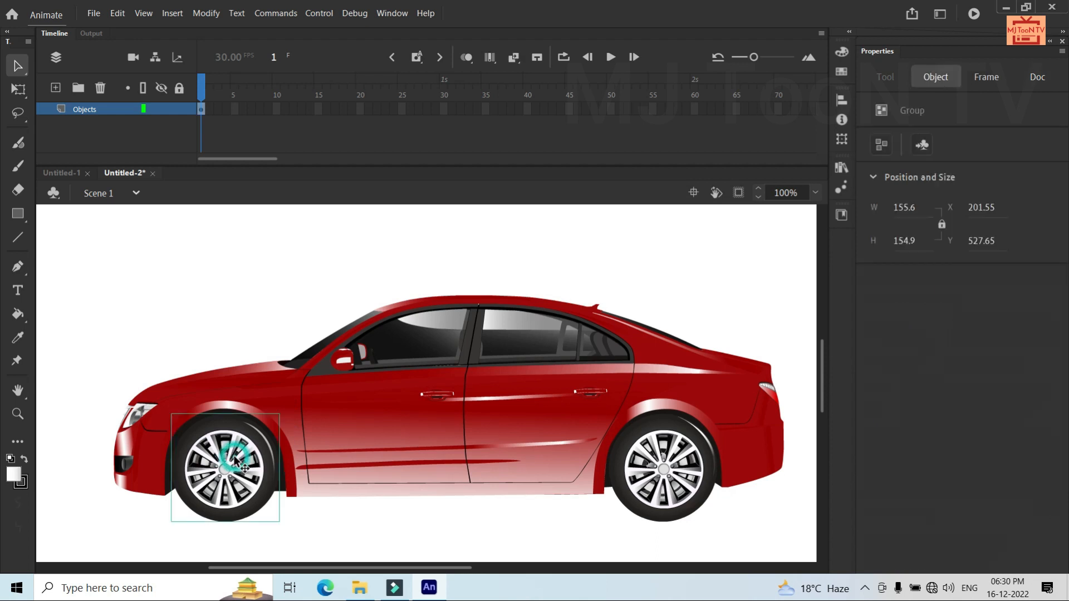
{"action": "left_click", "coordinate": [672, 474]}
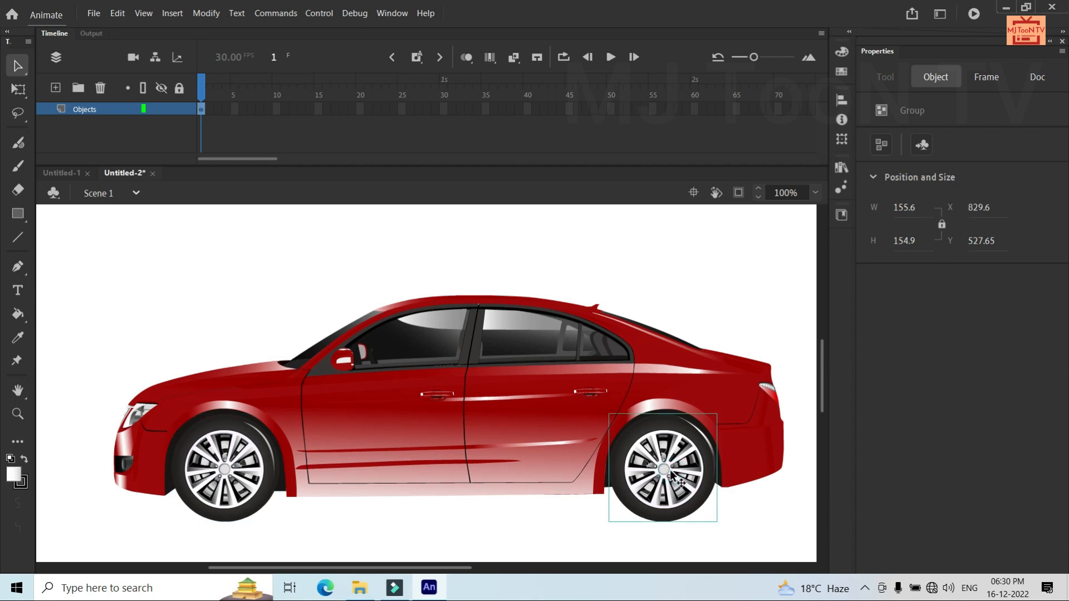
{"action": "left_click", "coordinate": [251, 459]}
{"action": "left_click", "coordinate": [681, 458]}
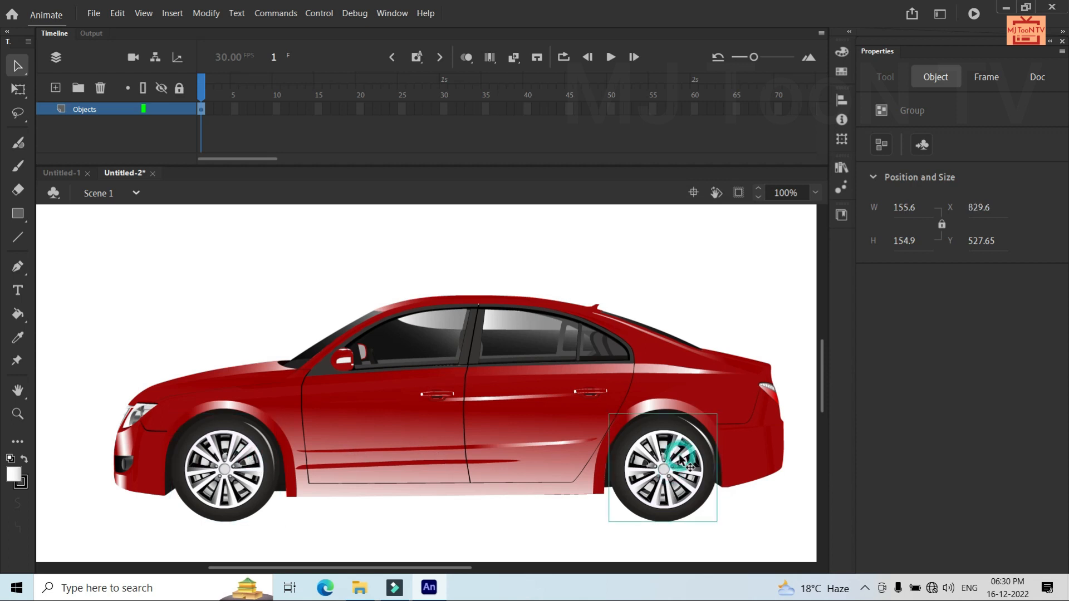
{"action": "left_click_drag", "start_coordinate": [680, 457], "coordinate": [507, 344]}
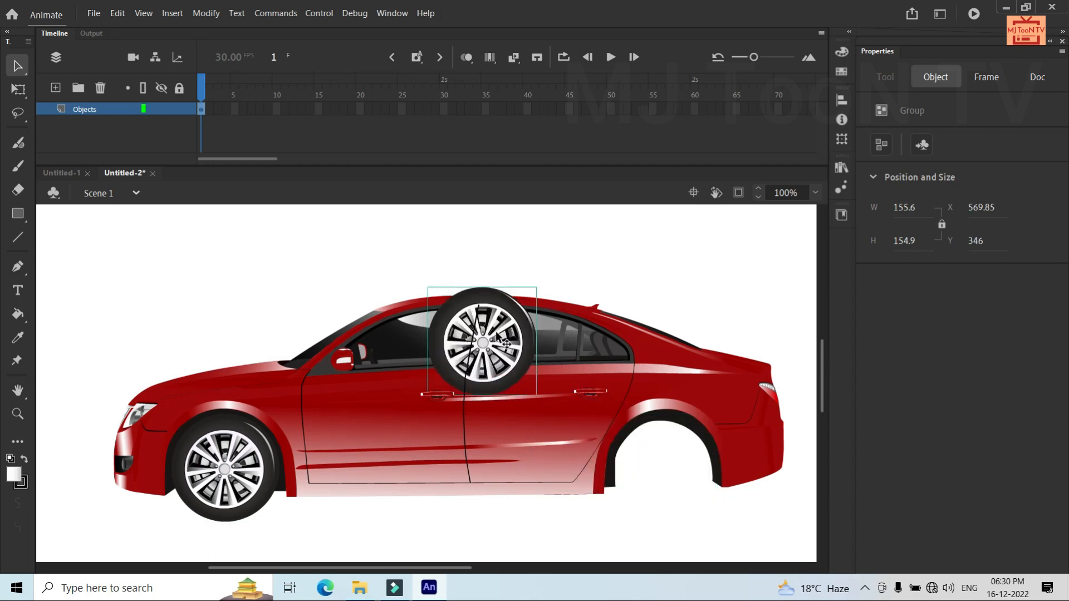
Undo the rear wheel's move and cut the front wheel from the Objects layer
{"action": "key", "text": "ctrl+z"}
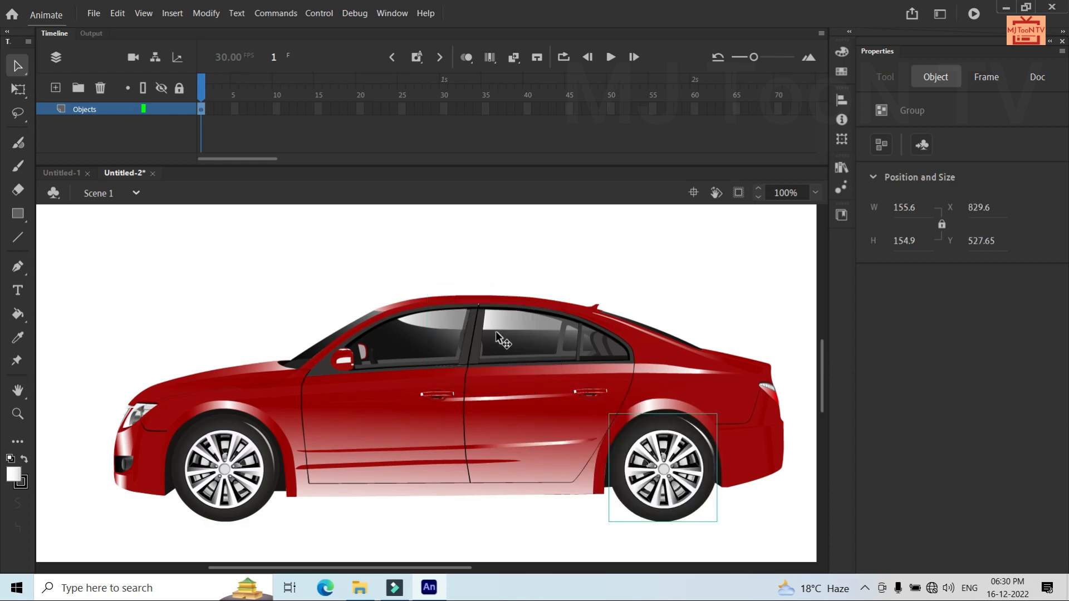
{"action": "left_click", "coordinate": [232, 441]}
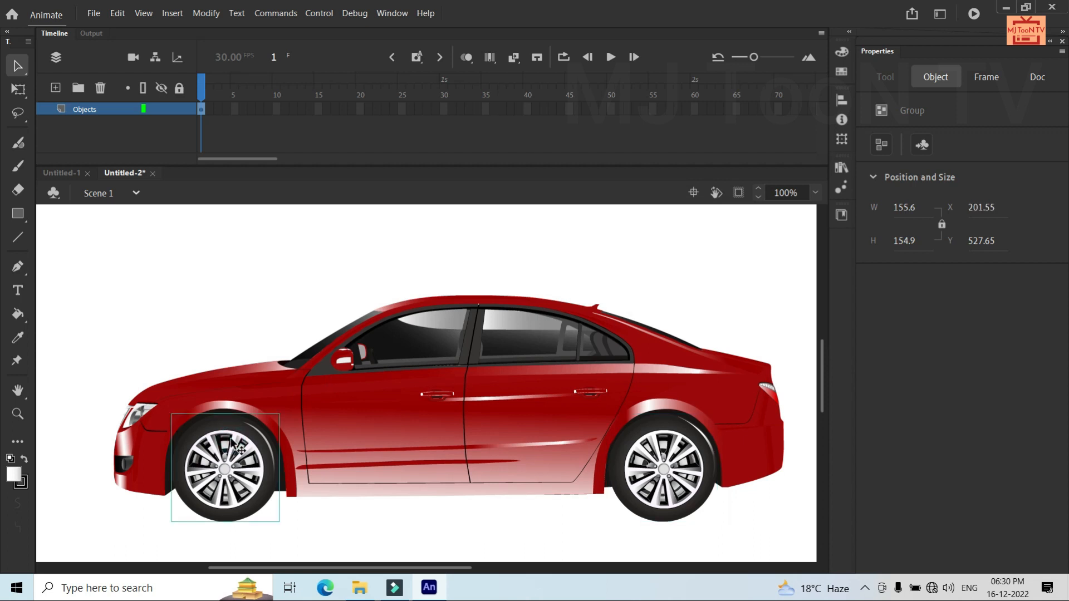
{"action": "key", "text": "Delete"}
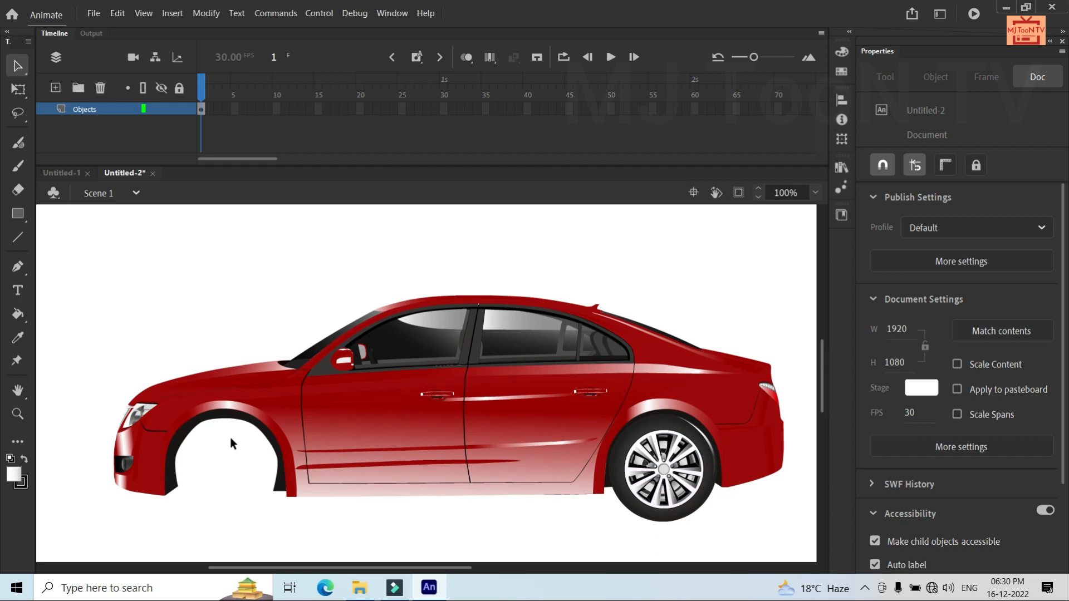
Add a layer named tyre_1 and paste the front wheel in place on its first frame
{"action": "left_click", "coordinate": [55, 88]}
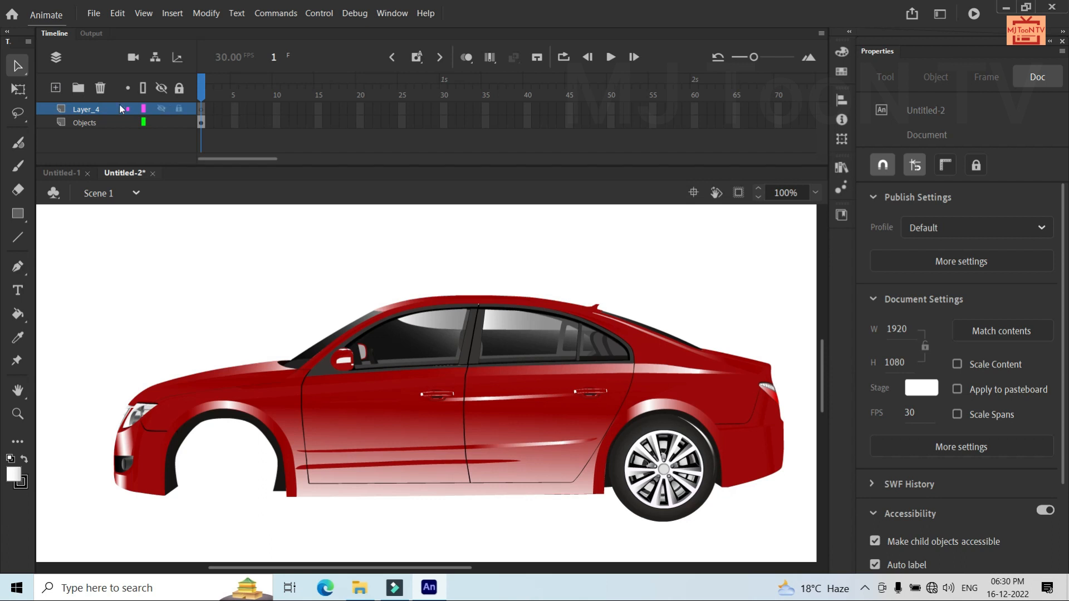
{"action": "double_click", "coordinate": [88, 107]}
{"action": "type", "text": "tyre"}
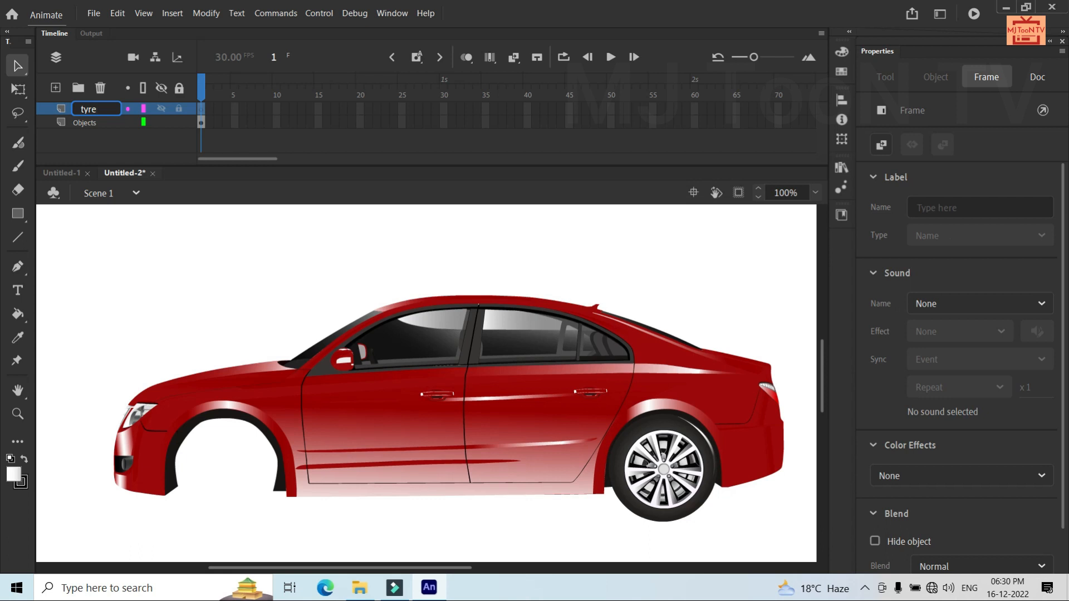
{"action": "type", "text": " 1"}
{"action": "key", "text": "Return"}
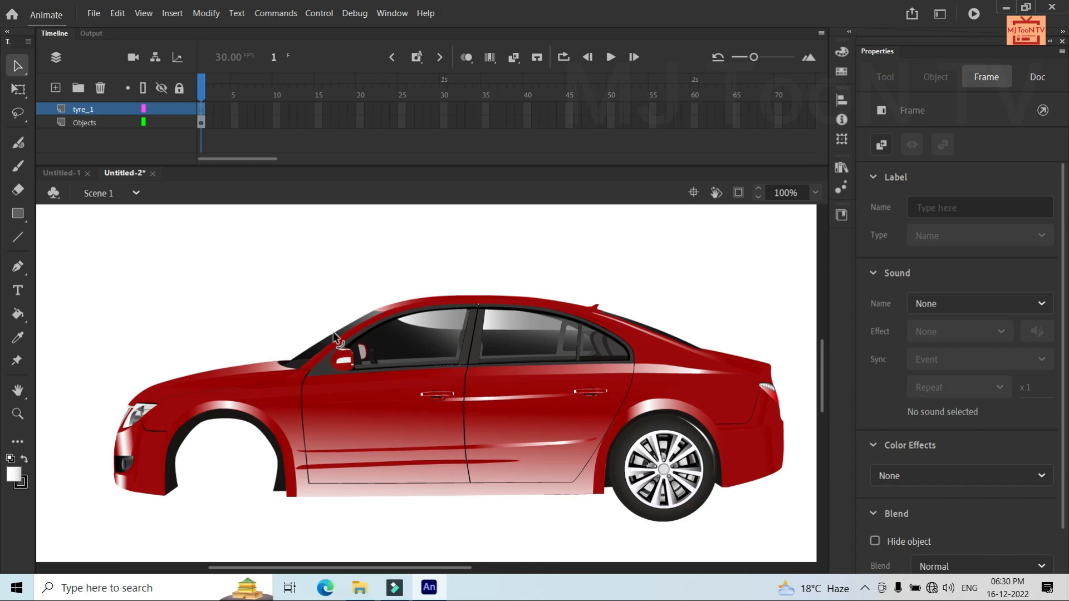
{"action": "left_click", "coordinate": [200, 108]}
{"action": "key", "text": "ctrl+shift+v"}
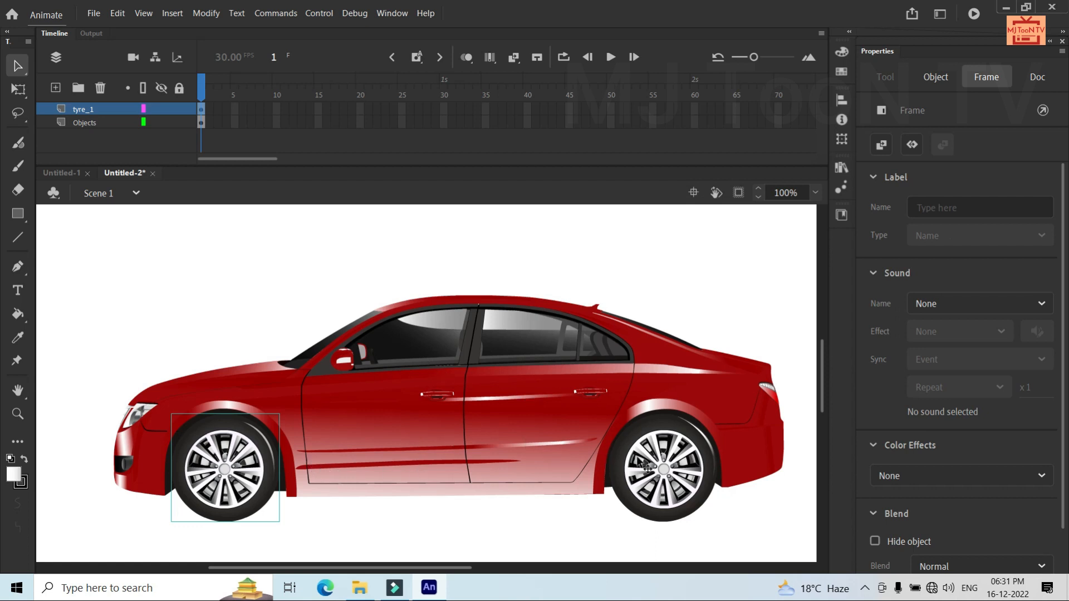
Cut the rear wheel from the Objects layer and paste it in place on a new layer named tyre_2
{"action": "left_click", "coordinate": [683, 471]}
{"action": "key", "text": "ctrl+x"}
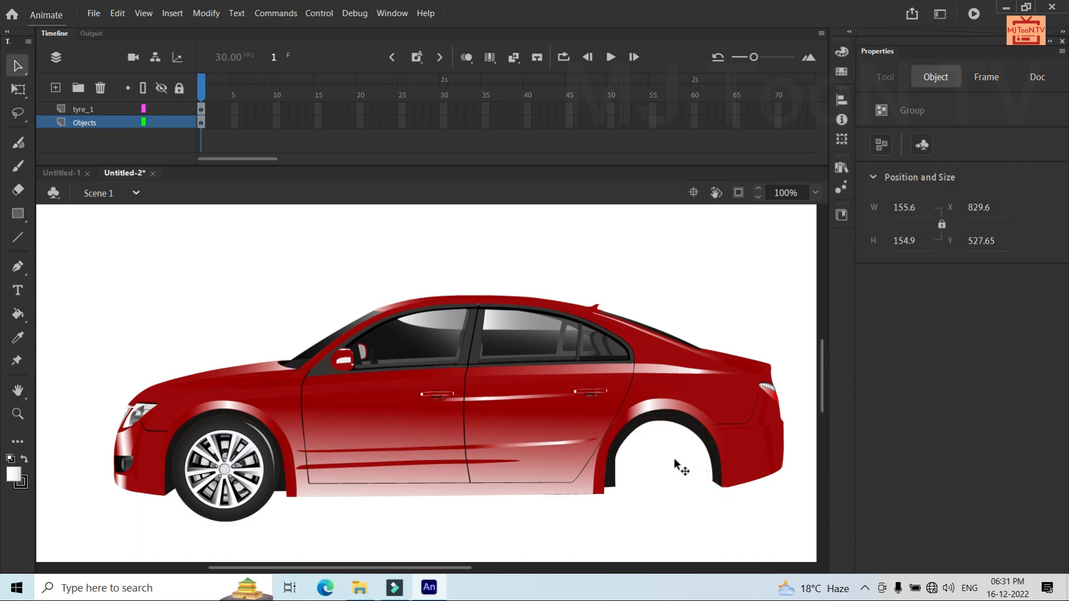
{"action": "left_click", "coordinate": [55, 88]}
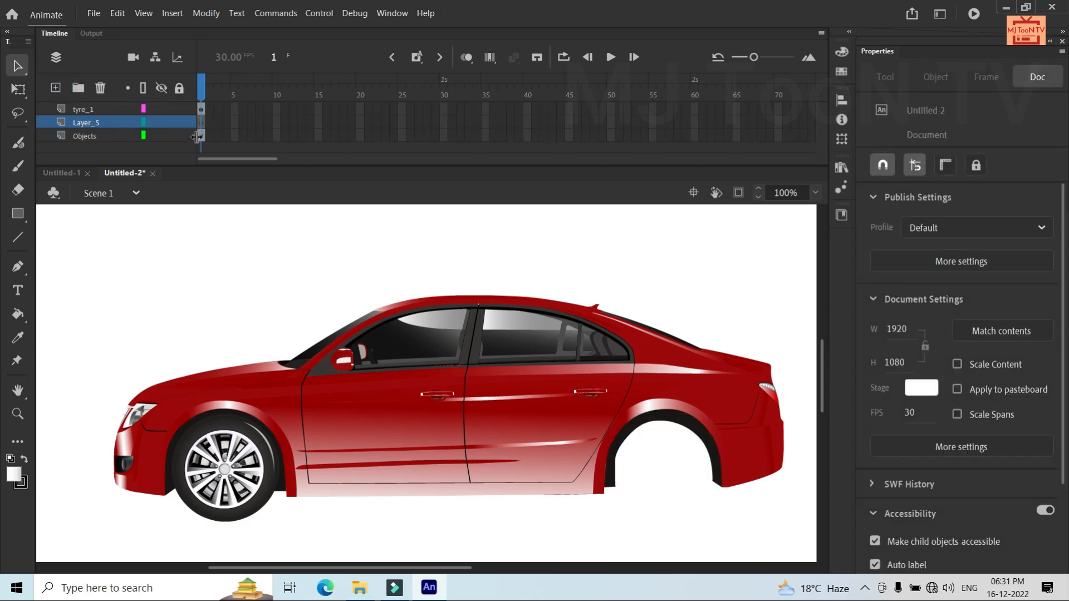
{"action": "double_click", "coordinate": [93, 123]}
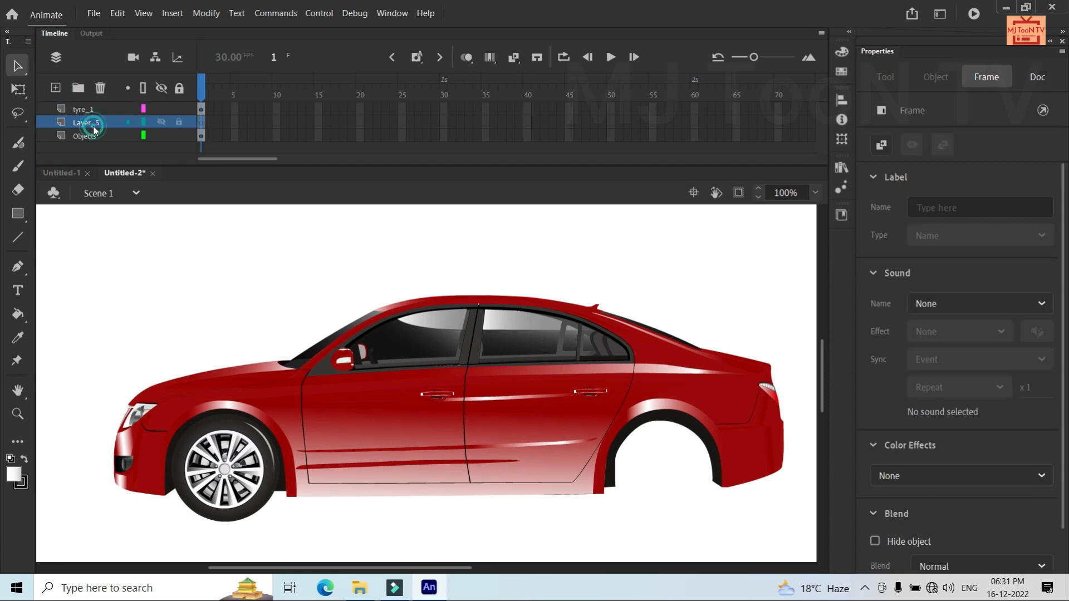
{"action": "type", "text": "tyr"}
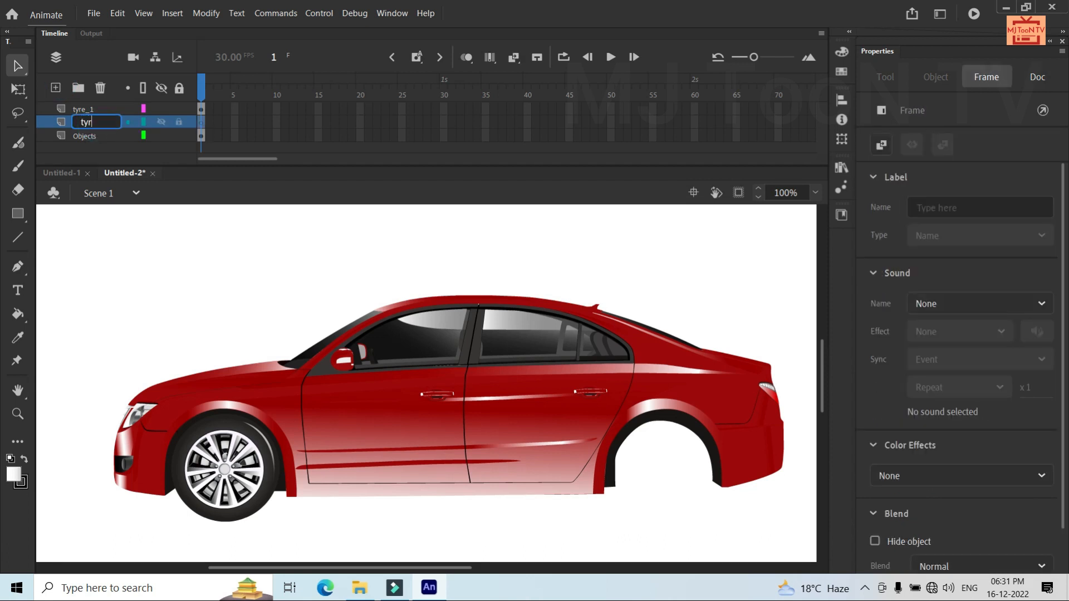
{"action": "type", "text": "e_2"}
{"action": "key", "text": "Return"}
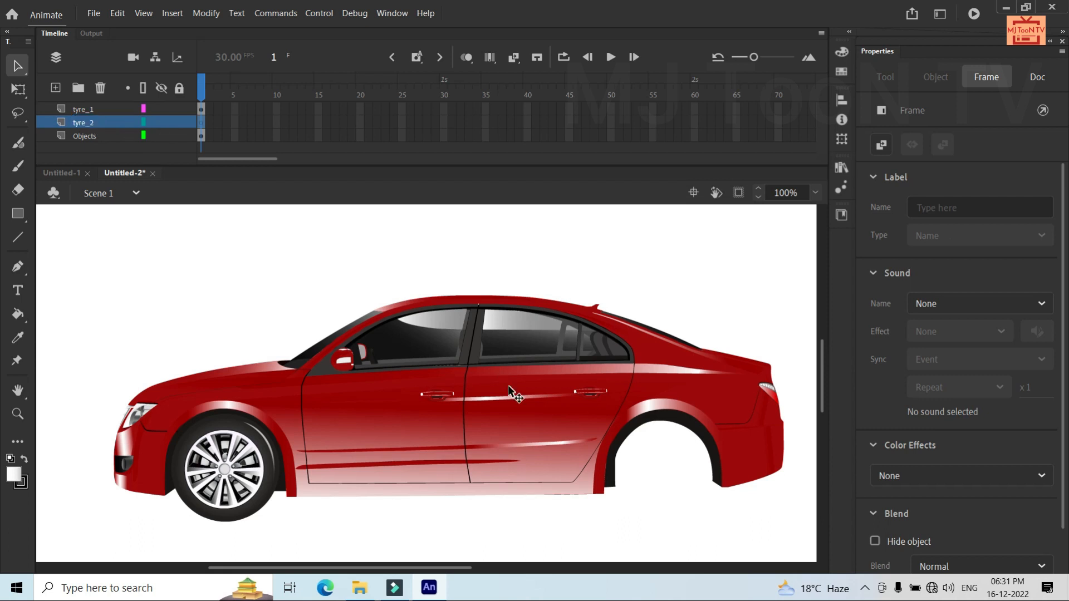
{"action": "key", "text": "ctrl+shift+v"}
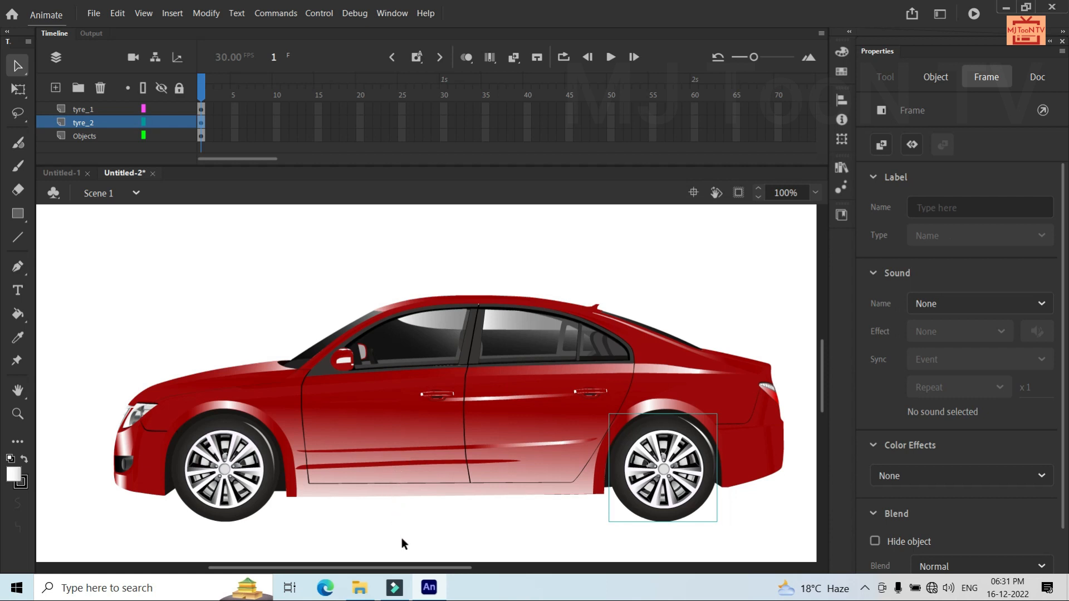
Convert the front wheel on the tyre_1 layer into a graphic symbol named "tyr 1"
{"action": "left_click", "coordinate": [400, 416]}
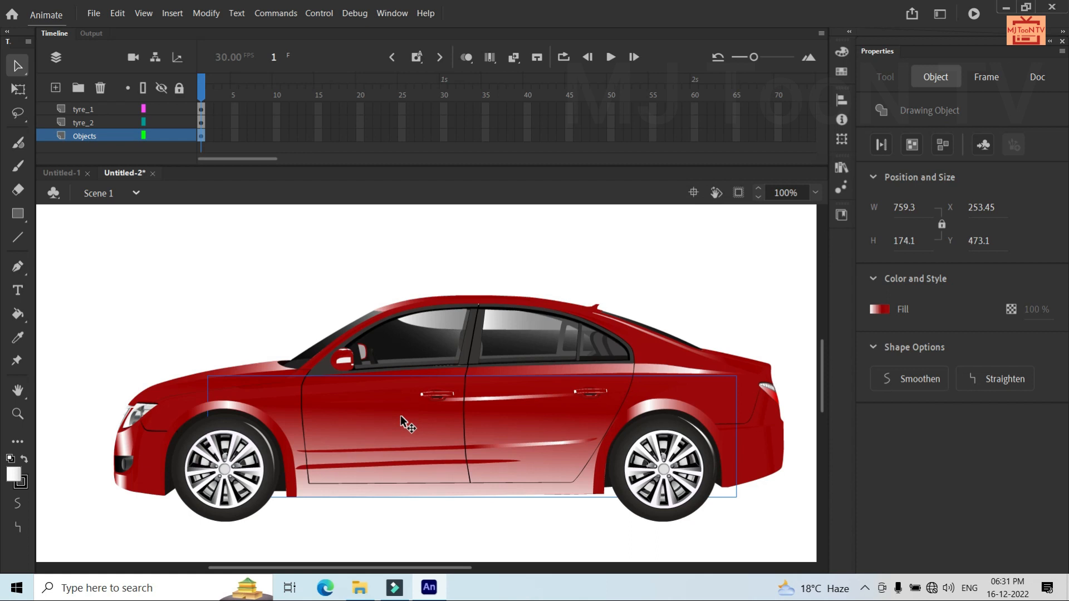
{"action": "left_click", "coordinate": [232, 459]}
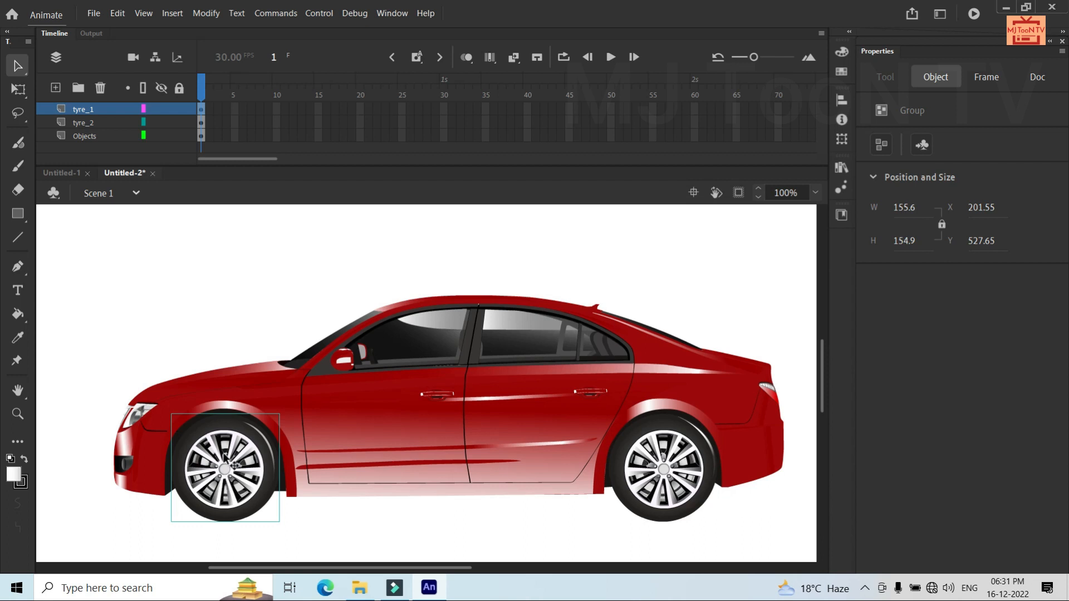
{"action": "left_click", "coordinate": [203, 111]}
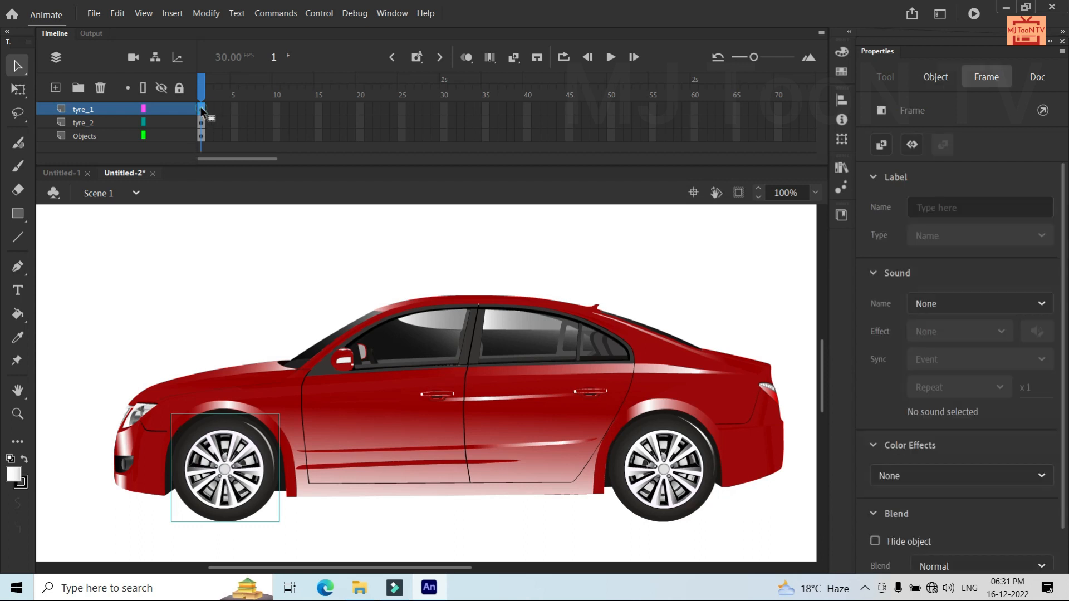
{"action": "key", "text": "F8"}
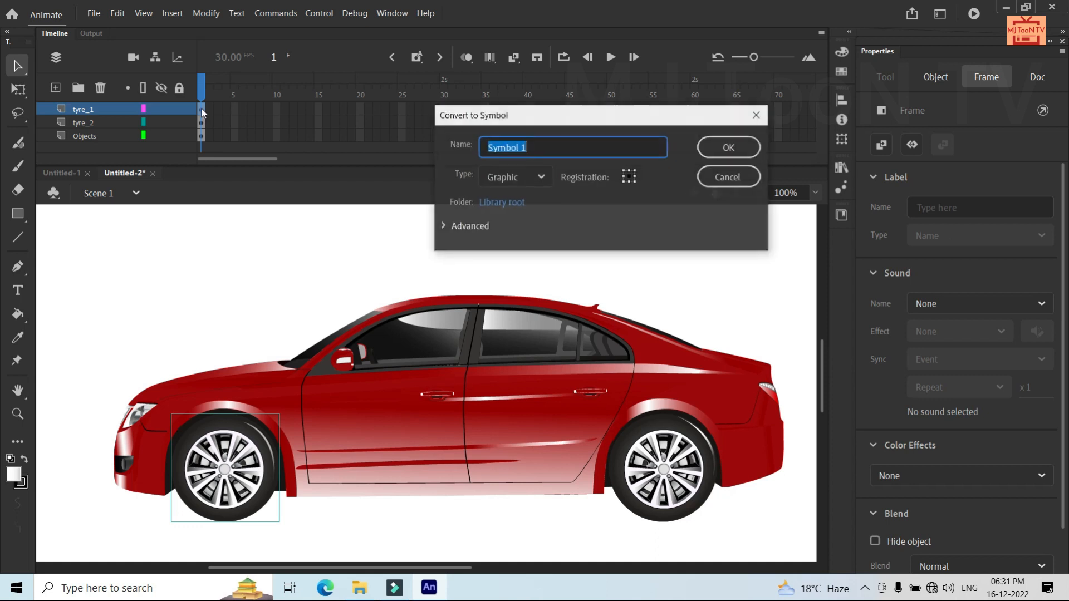
{"action": "key", "text": "BackSpace"}
{"action": "type", "text": "ty"}
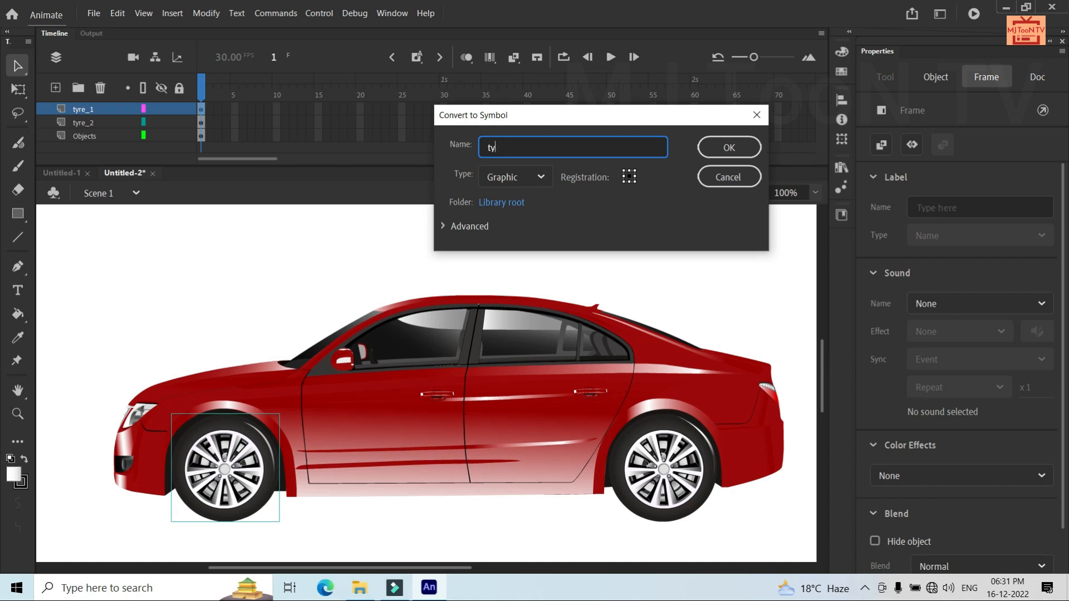
{"action": "type", "text": "r 1"}
{"action": "left_click", "coordinate": [745, 155]}
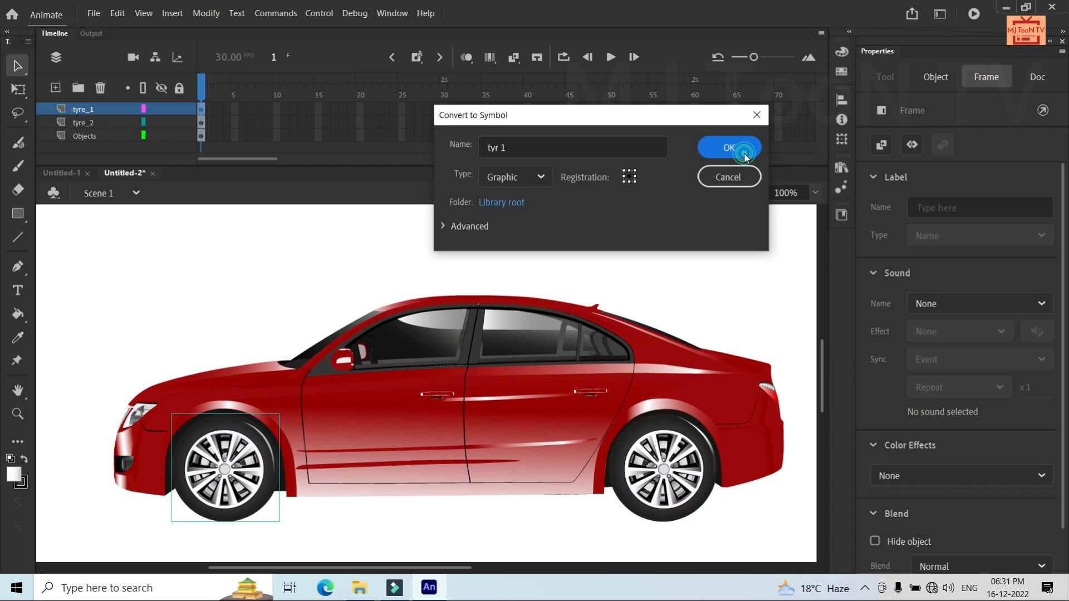
Convert the rear wheel on the tyre_2 layer into a graphic symbol named "tyre 2"
{"action": "left_click", "coordinate": [668, 445]}
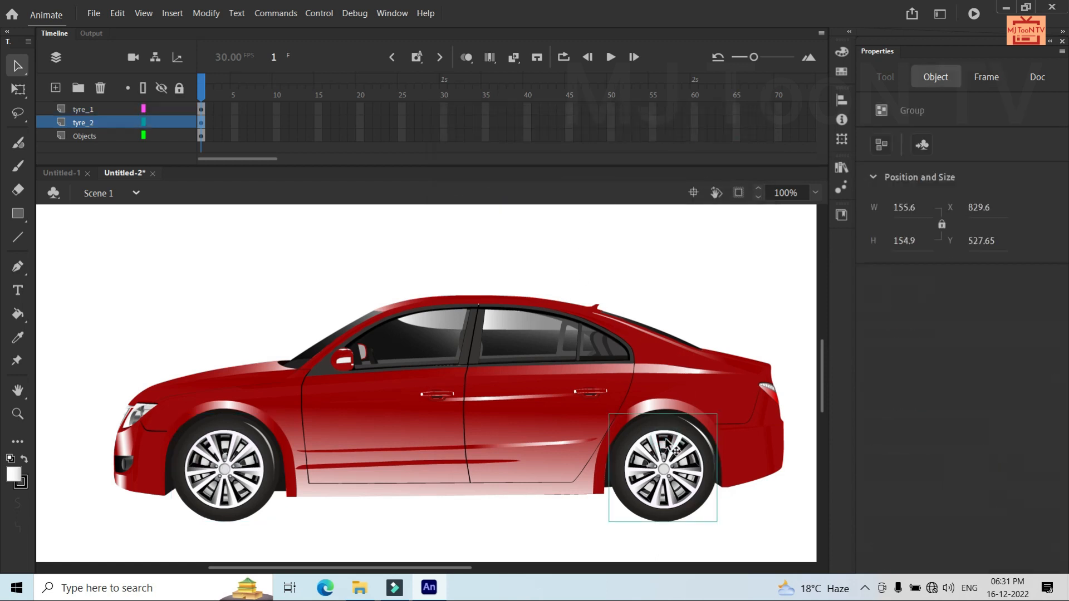
{"action": "left_click", "coordinate": [203, 123]}
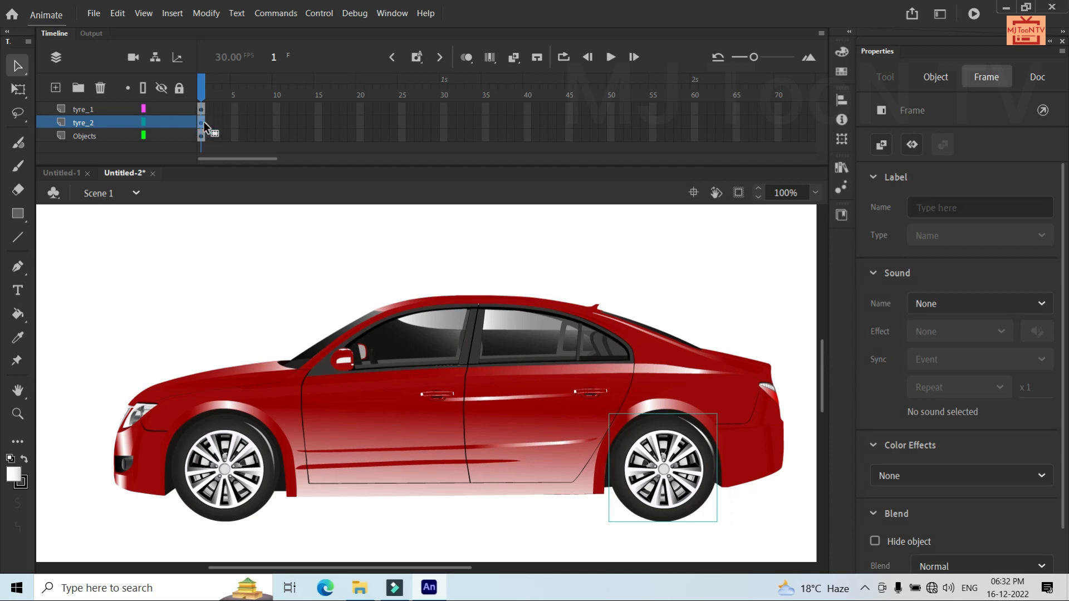
{"action": "key", "text": "F8"}
{"action": "type", "text": "tyr"}
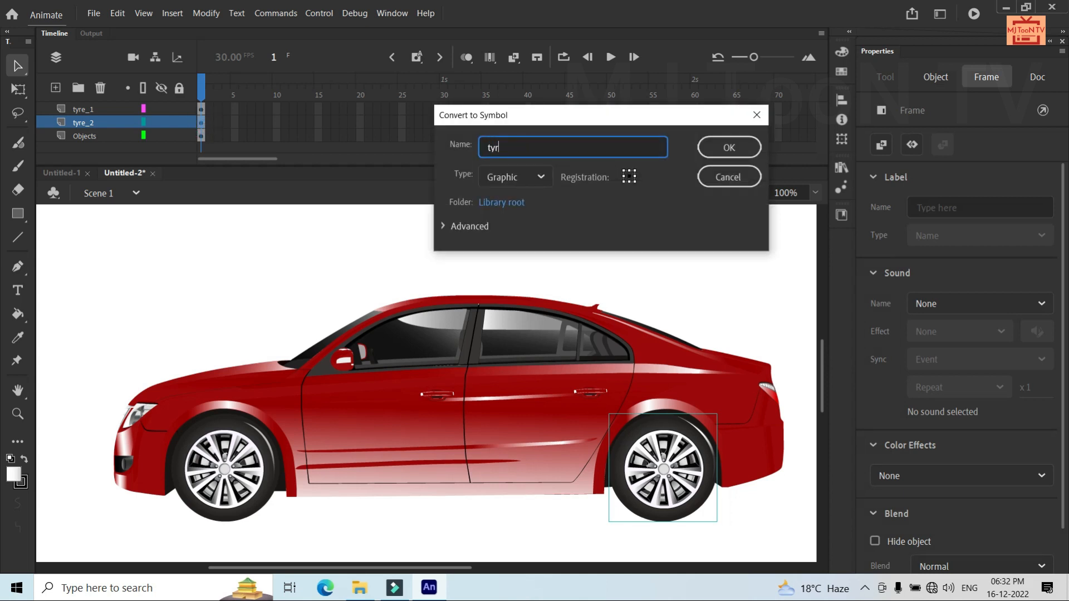
{"action": "type", "text": "e 2"}
{"action": "left_click", "coordinate": [744, 151]}
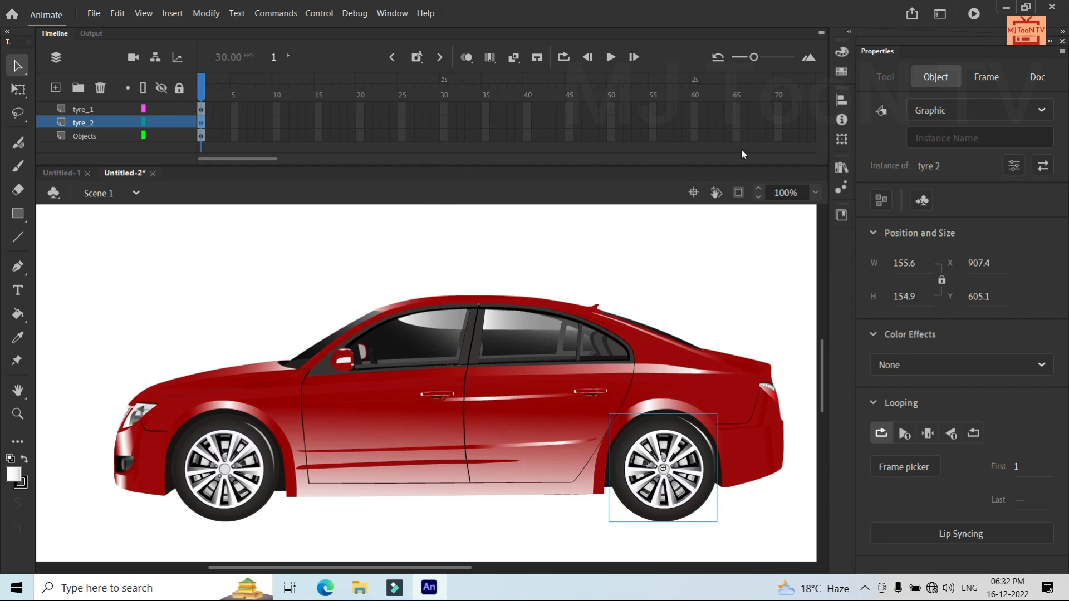
{"action": "left_click", "coordinate": [238, 454]}
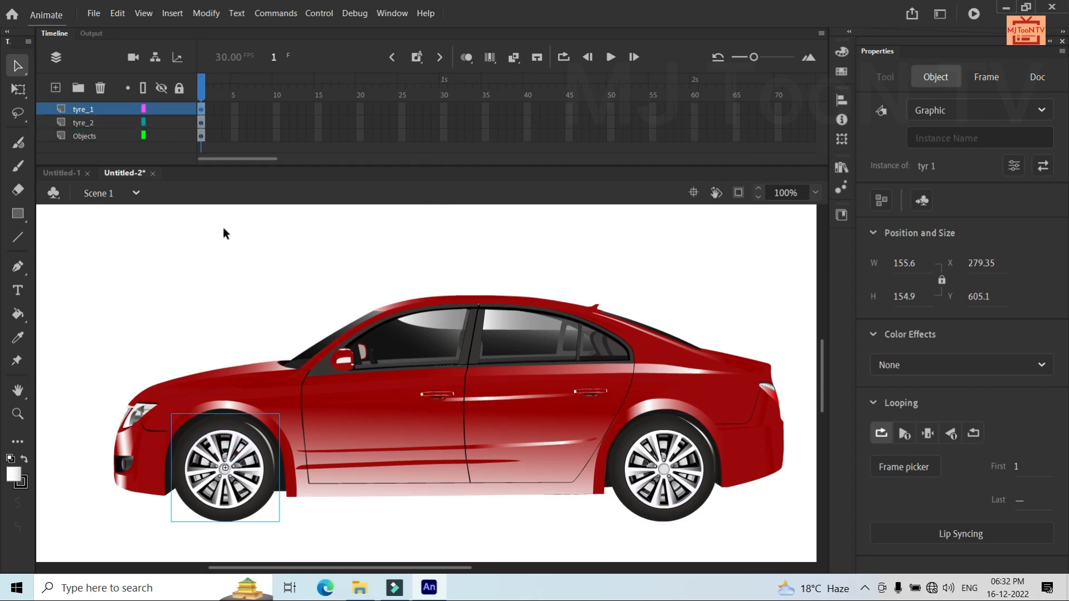
{"action": "left_click", "coordinate": [201, 136]}
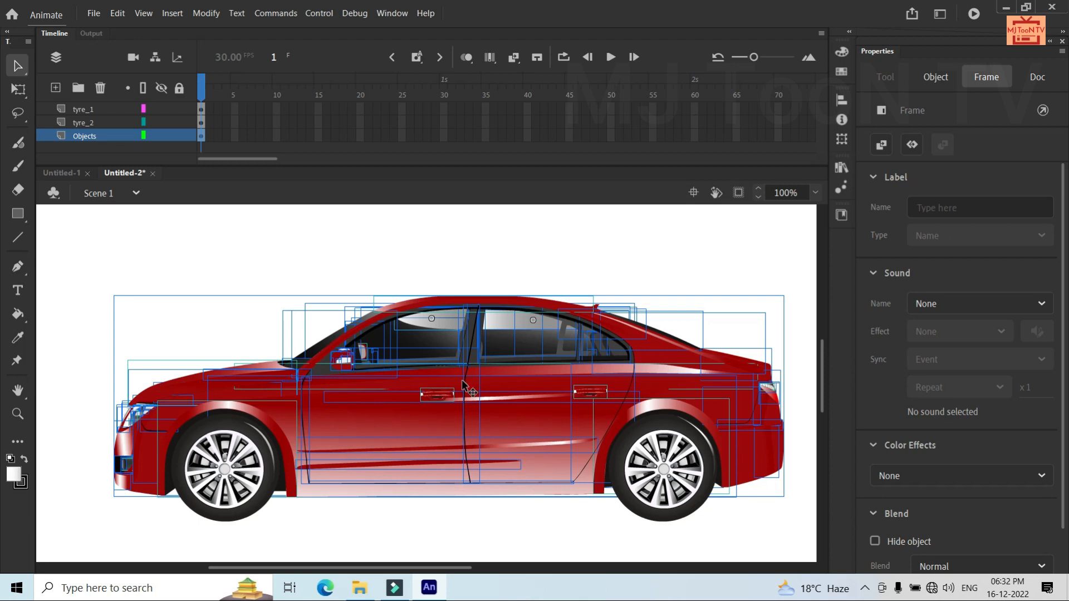
{"action": "key", "text": "F8"}
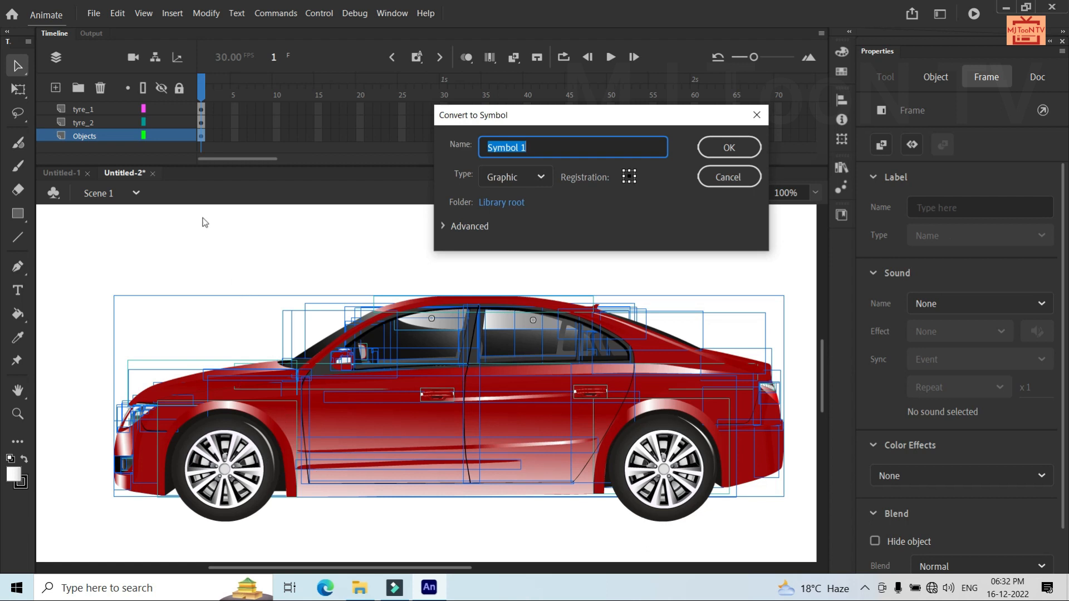
{"action": "left_click", "coordinate": [725, 179]}
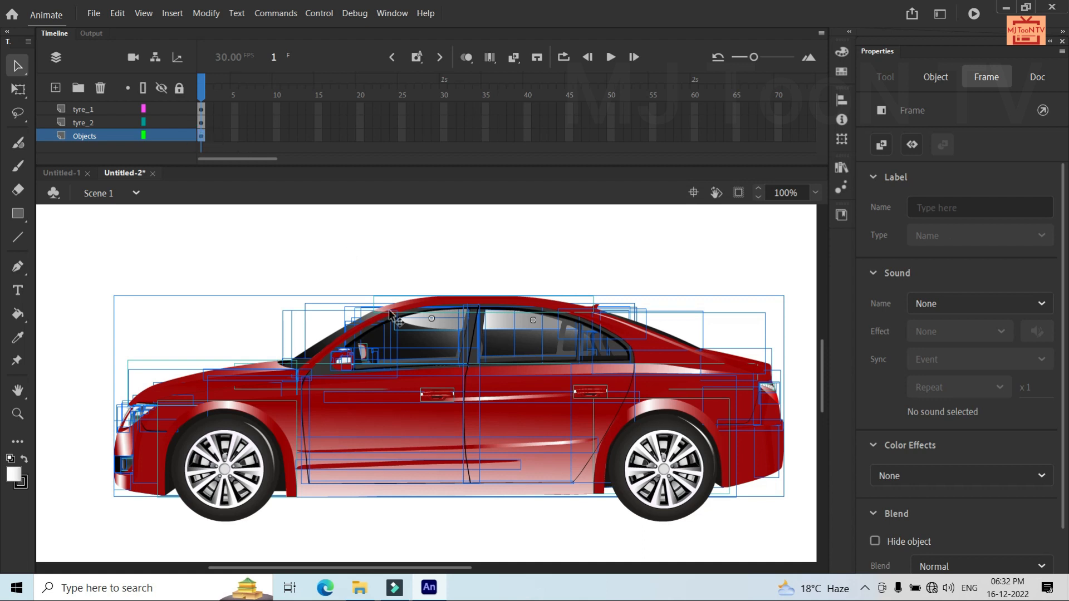
{"action": "left_click", "coordinate": [391, 263]}
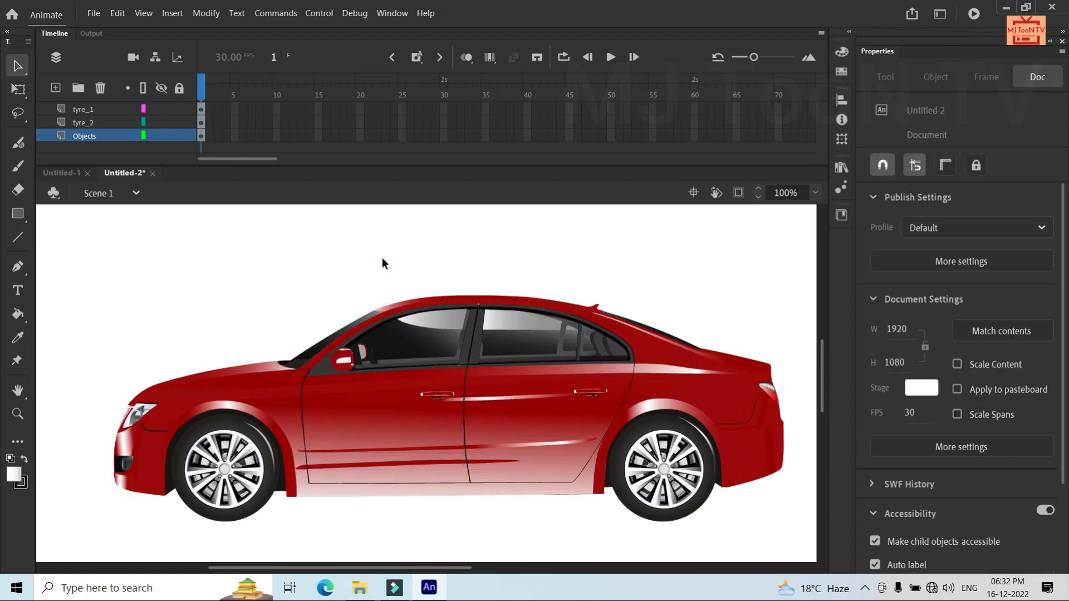
Convert all car body artwork on the Objects layer into a graphic symbol named "car animation"
{"action": "left_click", "coordinate": [201, 137]}
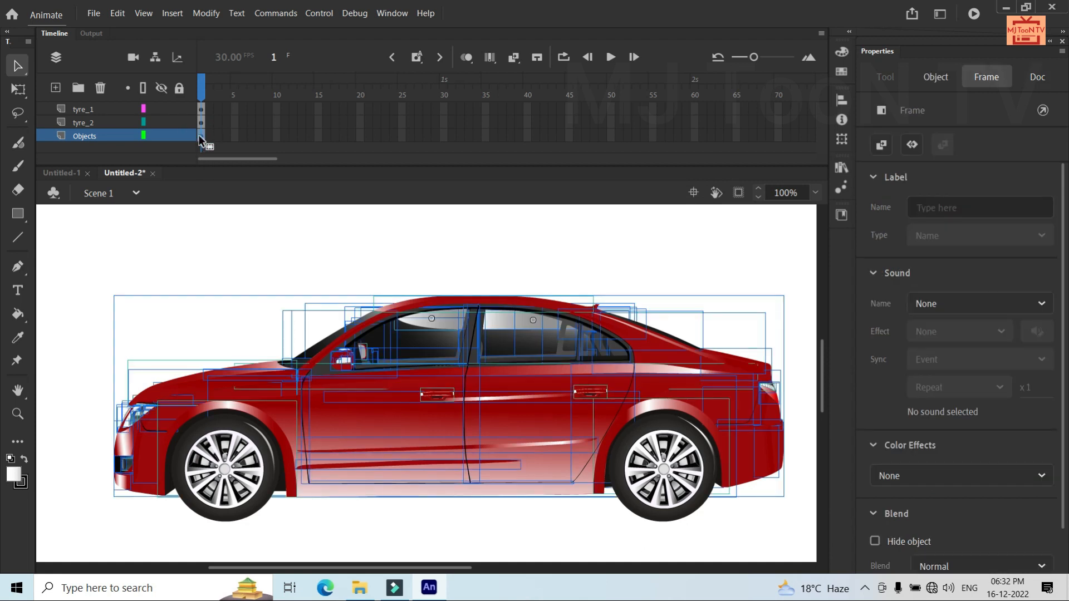
{"action": "key", "text": "F8"}
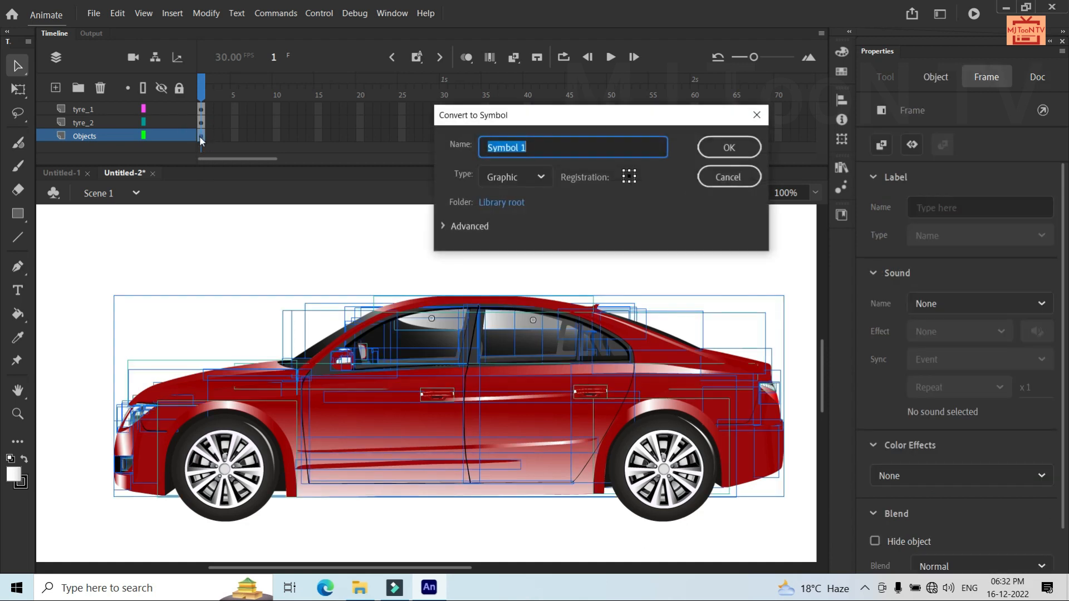
{"action": "key", "text": "BackSpace"}
{"action": "type", "text": "car animation"}
{"action": "key", "text": "Return"}
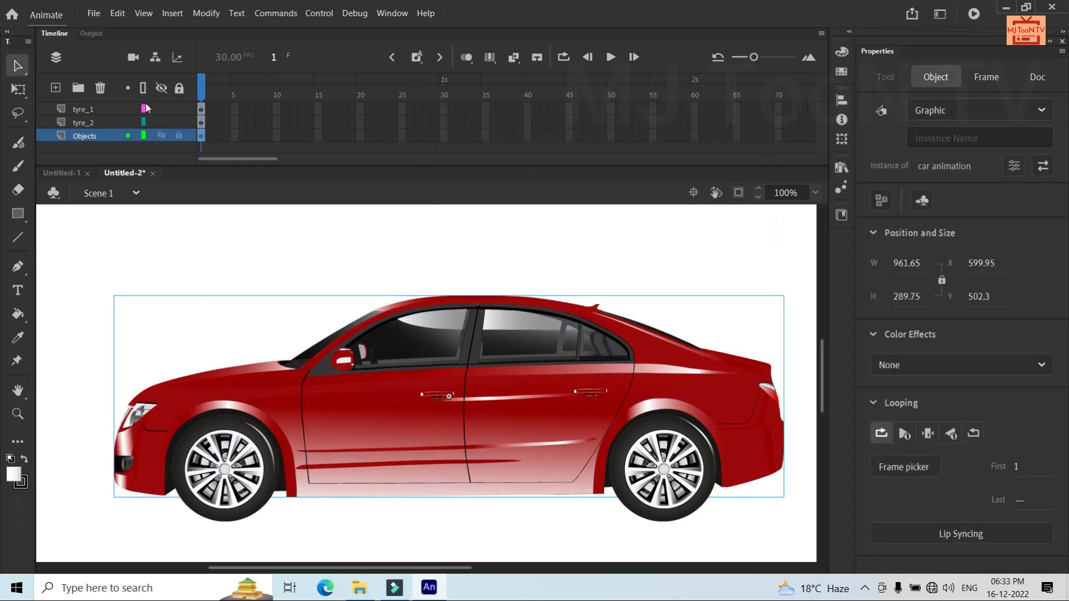
Extend the tyre_1, tyre_2 and Objects layers to frame 30
{"action": "left_click", "coordinate": [445, 110]}
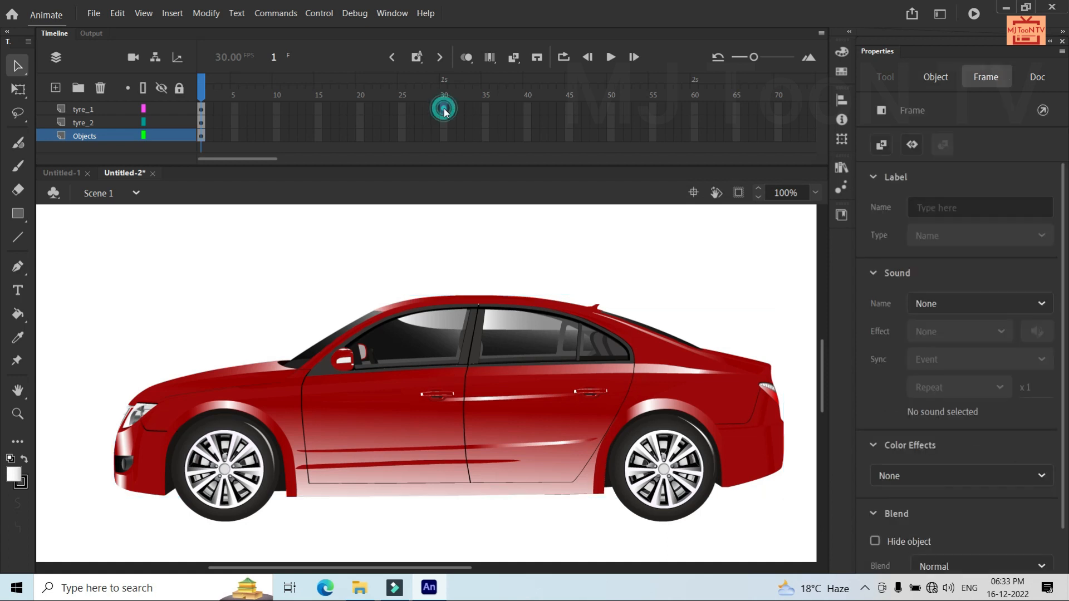
{"action": "left_click_drag", "start_coordinate": [444, 140], "coordinate": [443, 143]}
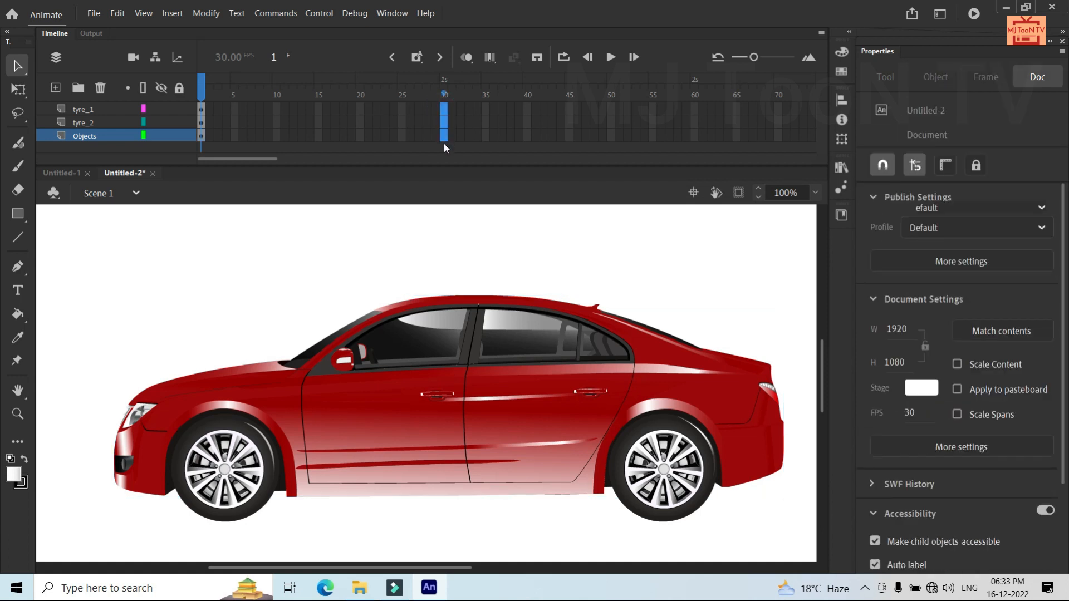
{"action": "key", "text": "F5"}
{"action": "left_click", "coordinate": [465, 121]}
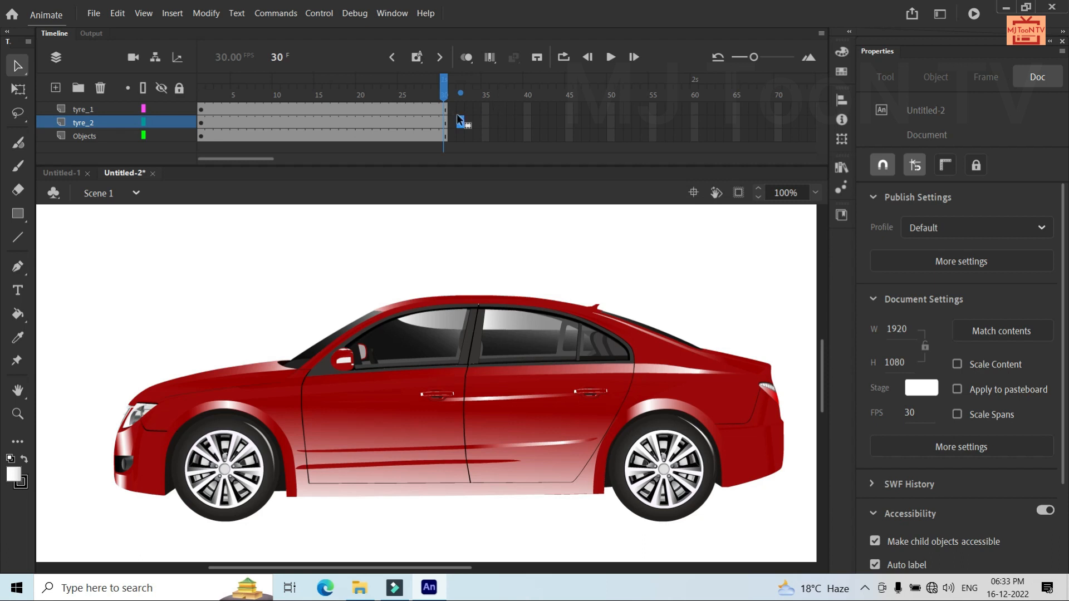
{"action": "key", "text": "ctrl+z"}
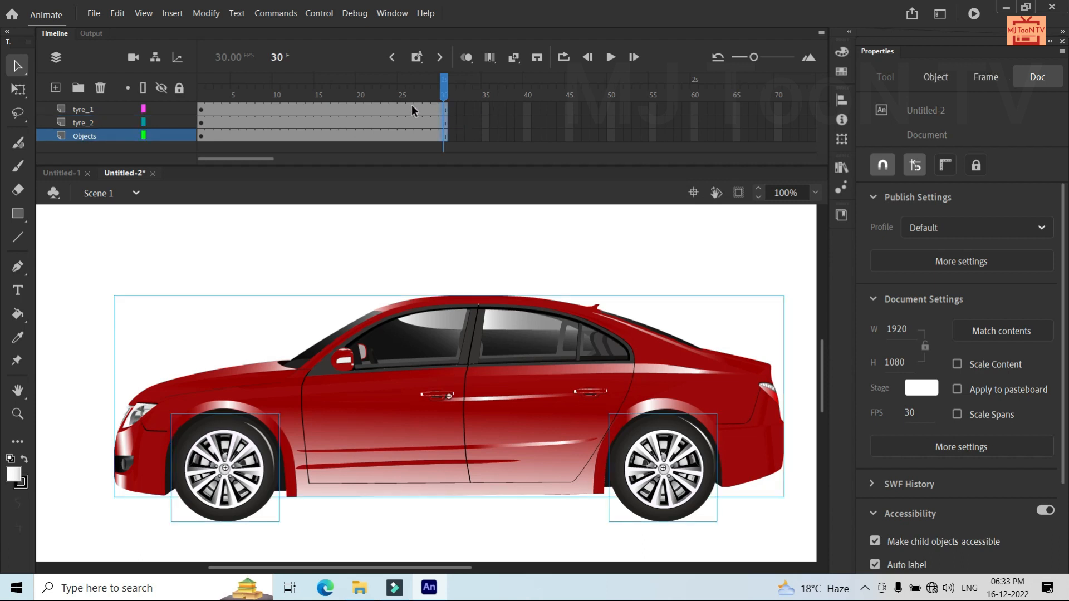
Undo the last frame insertion and extend the tyre_1, tyre_2 and Objects layers again to frame 30
{"action": "key", "text": "ctrl+z"}
{"action": "left_click", "coordinate": [465, 111]}
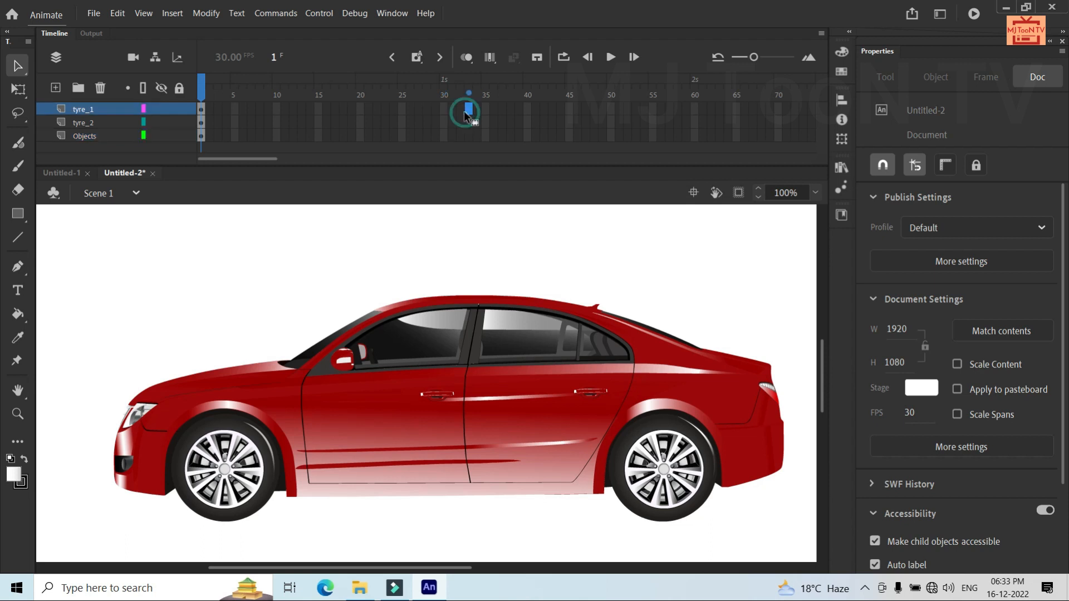
{"action": "left_click", "coordinate": [445, 106]}
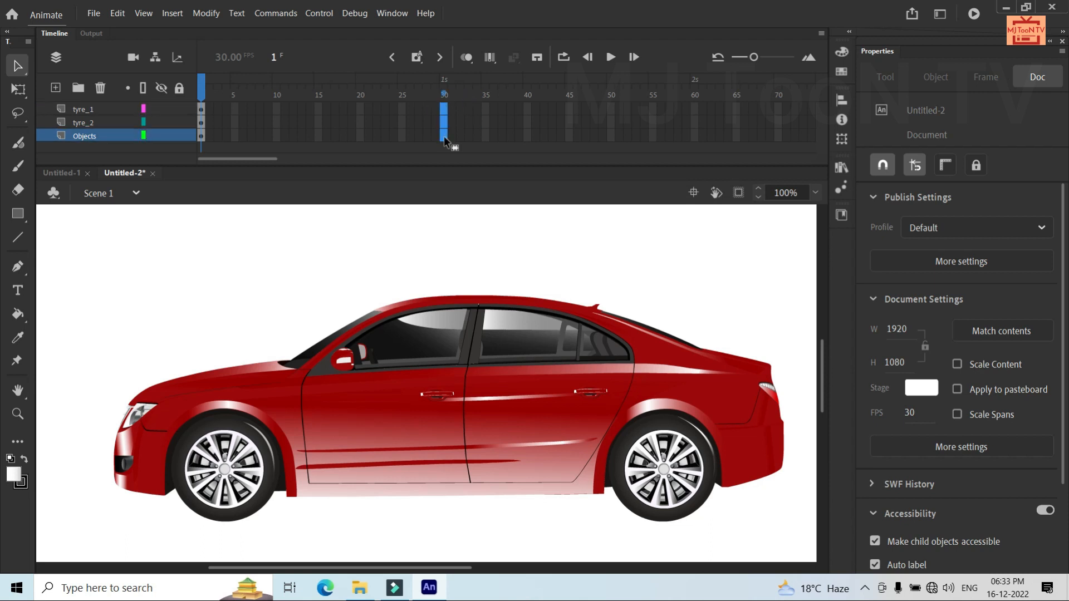
{"action": "key", "text": "F5"}
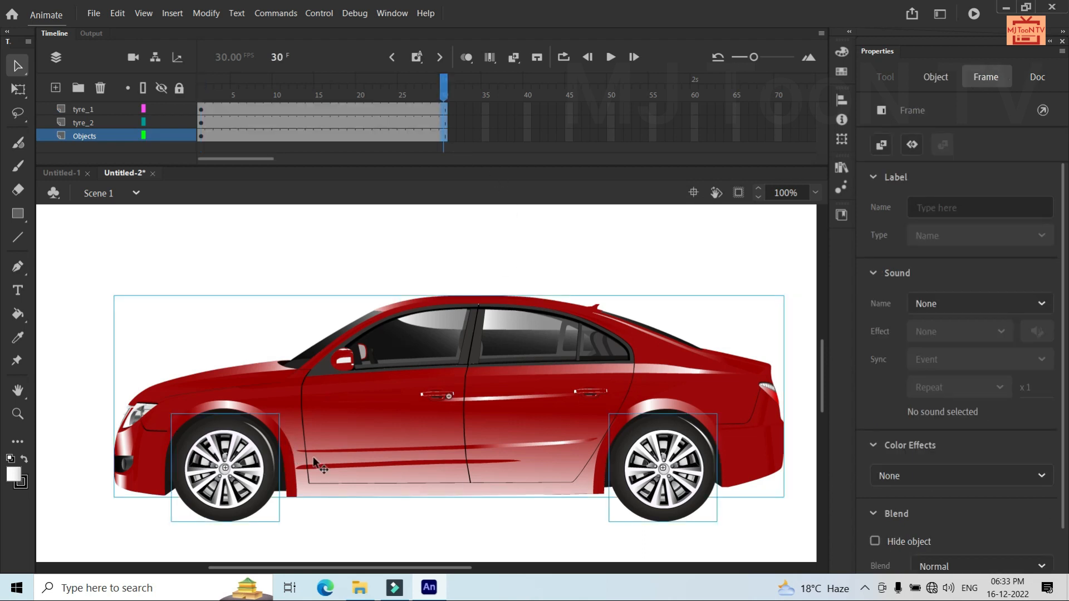
Try moving the whole car upward on keyframes at frame 30 of all three layers
{"action": "left_click", "coordinate": [427, 392]}
{"action": "left_click_drag", "start_coordinate": [427, 392], "coordinate": [424, 330]}
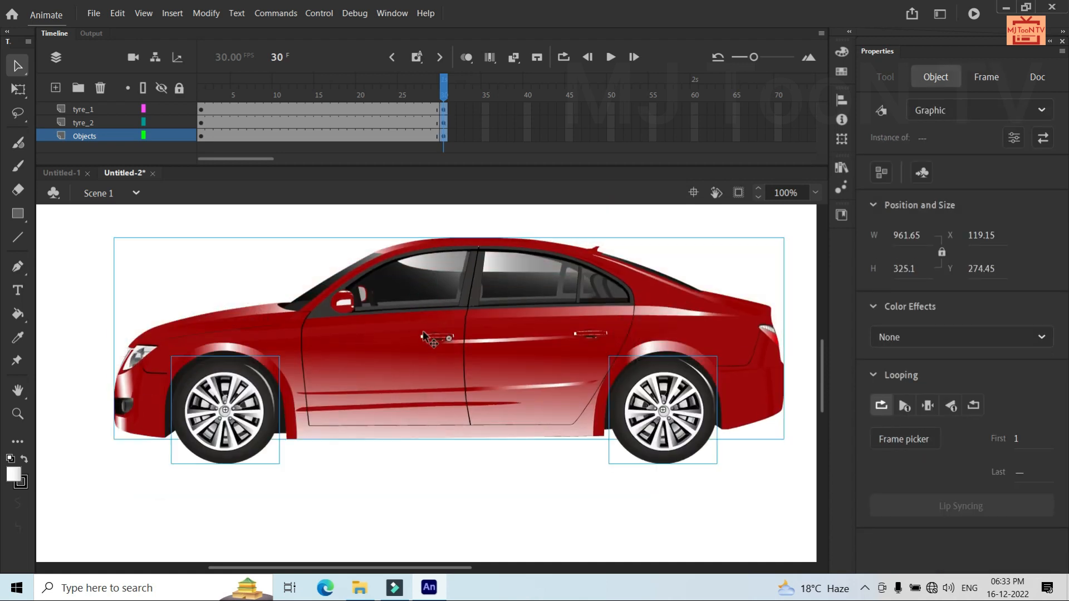
{"action": "left_click", "coordinate": [641, 227]}
{"action": "mouse_move", "coordinate": [443, 377]}
{"action": "left_mouse_down"}
{"action": "mouse_move", "coordinate": [429, 305]}
{"action": "mouse_move", "coordinate": [436, 460]}
{"action": "mouse_move", "coordinate": [446, 365]}
{"action": "left_mouse_up"}
{"action": "key", "text": "ctrl+z"}
{"action": "key", "text": "ctrl+z"}
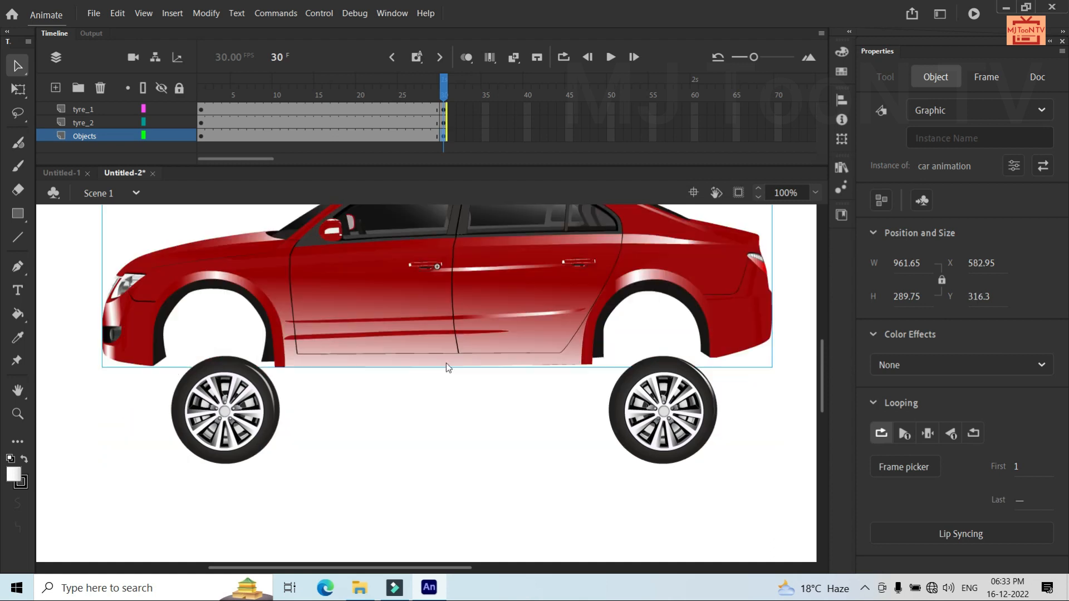
{"action": "key", "text": "Escape"}
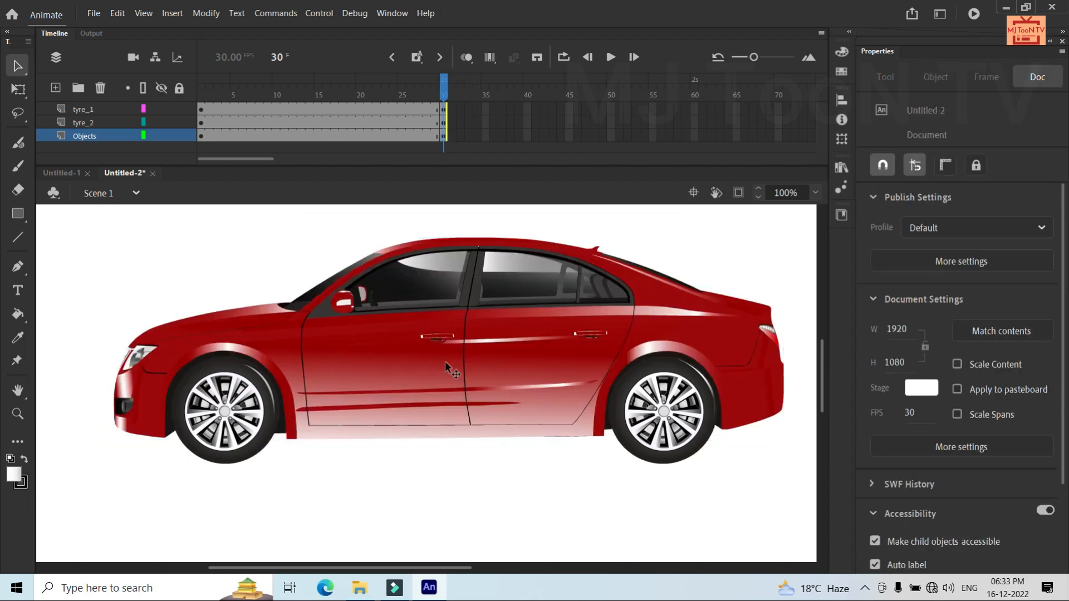
Try applying classic tweens to the tyre_1 and tyre_2 layers between frames 1 and 30, and undo them
{"action": "left_click", "coordinate": [458, 109]}
{"action": "left_click", "coordinate": [366, 133]}
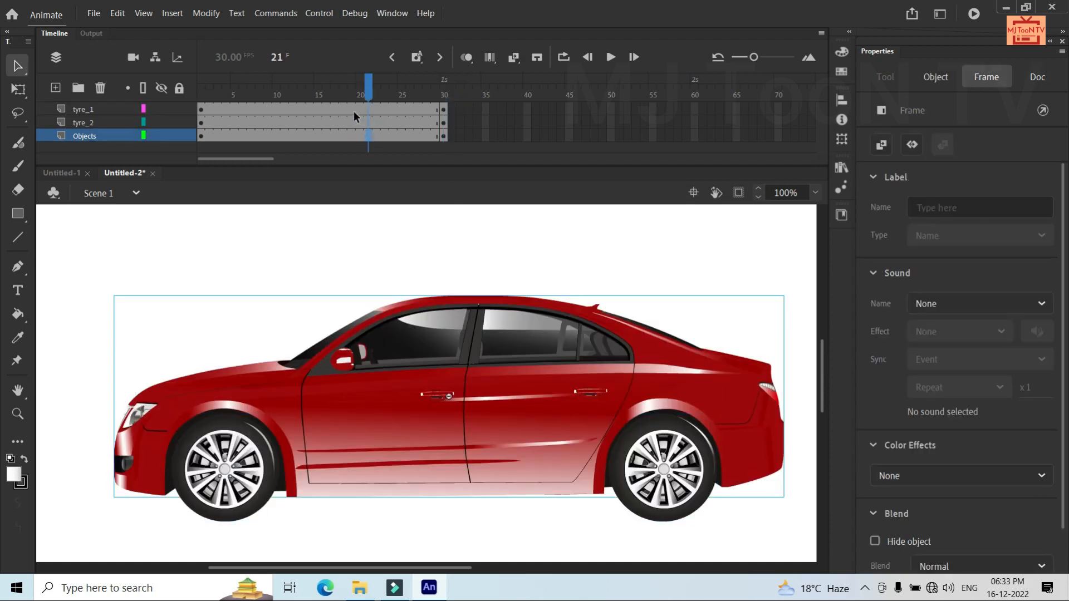
{"action": "left_click", "coordinate": [353, 109]}
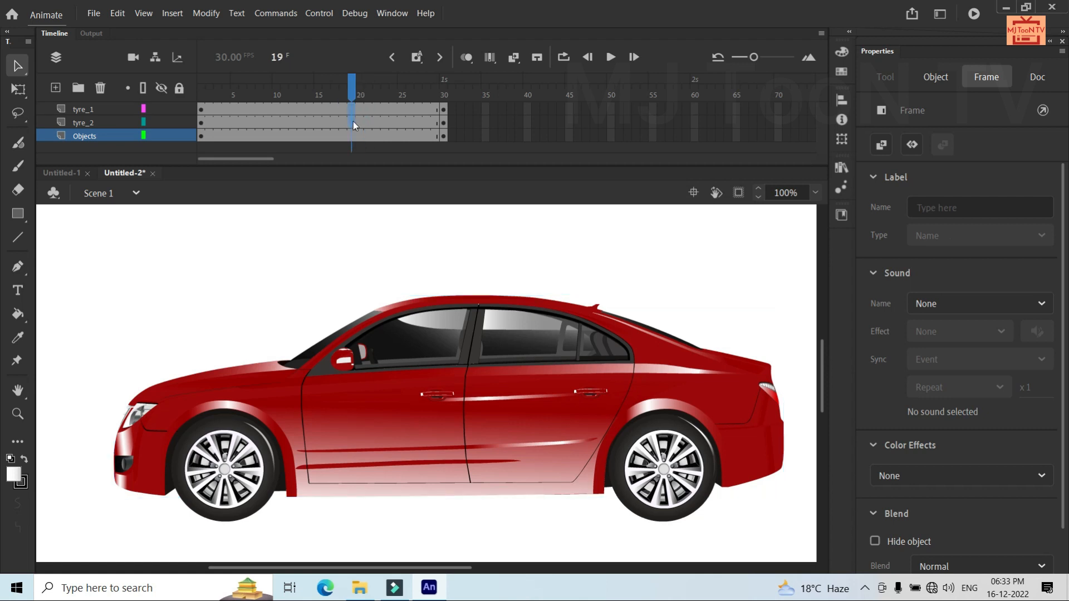
{"action": "left_click", "coordinate": [353, 122]}
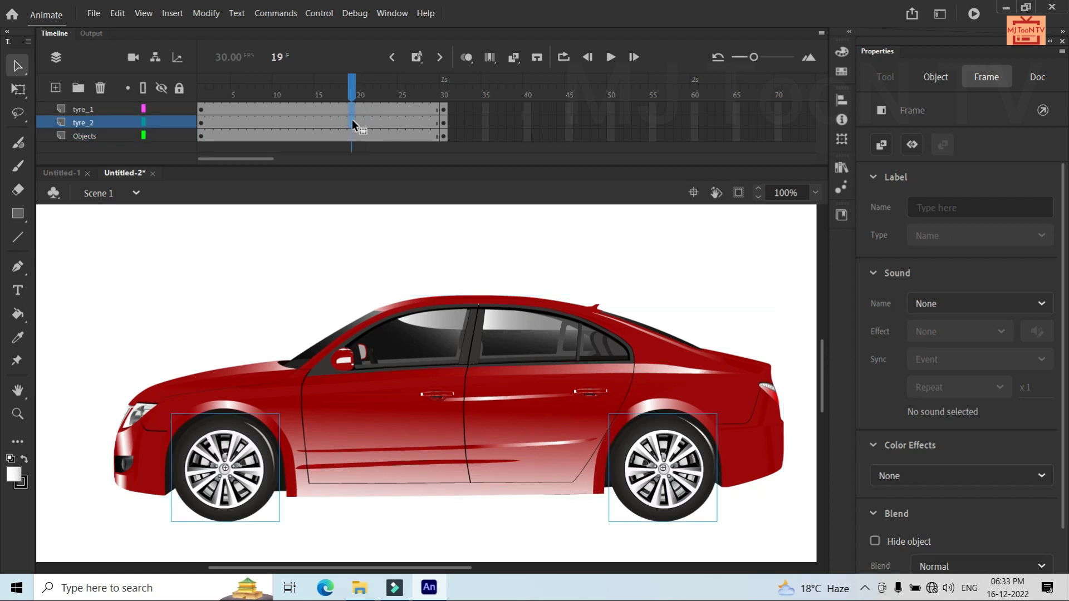
{"action": "right_click", "coordinate": [352, 120]}
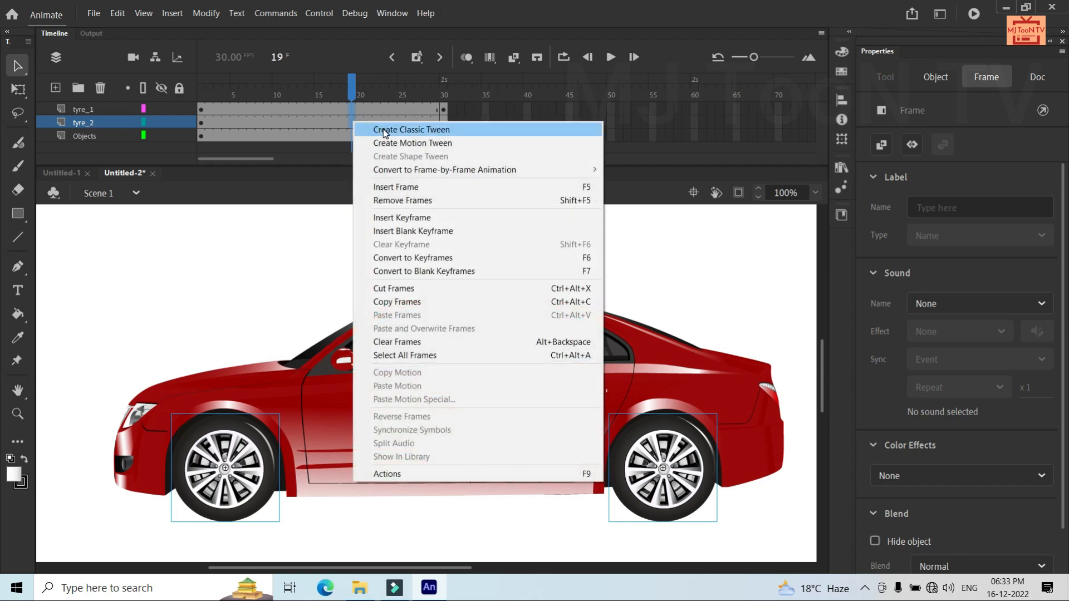
{"action": "left_click", "coordinate": [380, 130]}
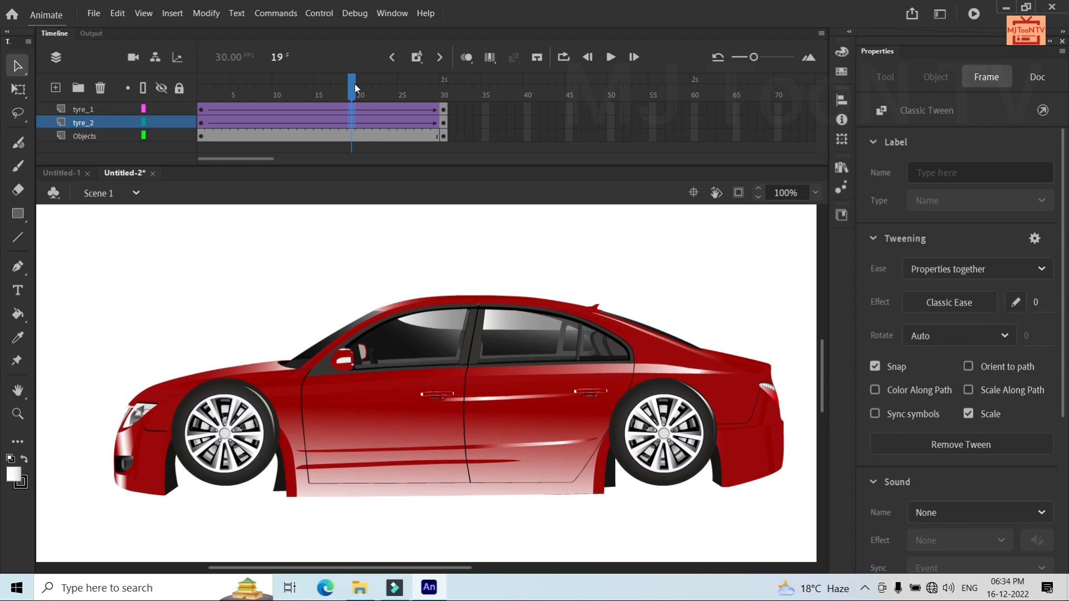
{"action": "key", "text": "ctrl+z"}
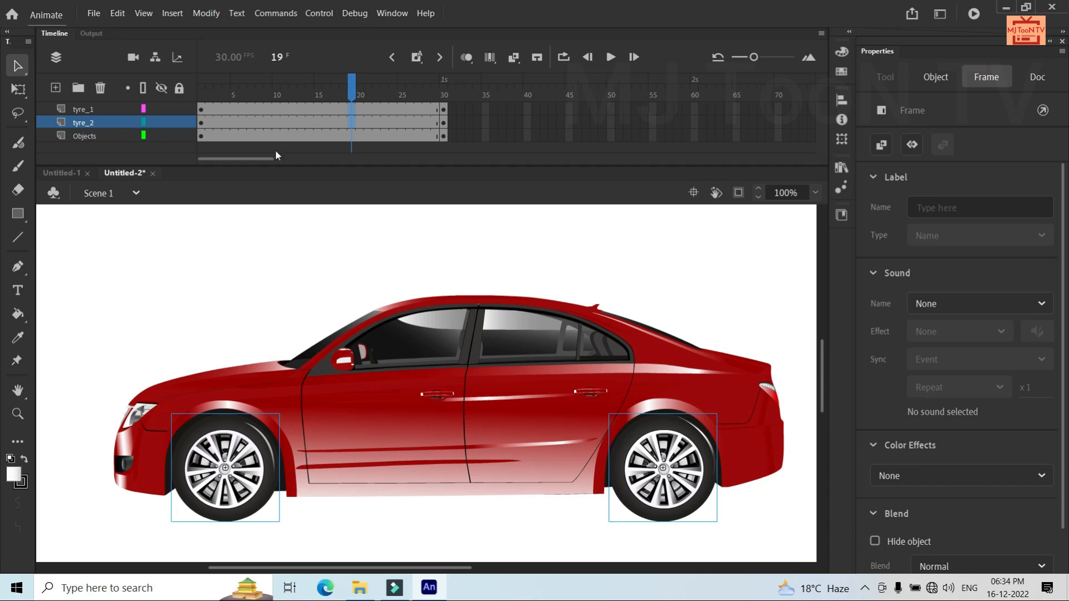
Undo the car's upward move and the frame 30 keyframes on all three layers
{"action": "left_click", "coordinate": [201, 109]}
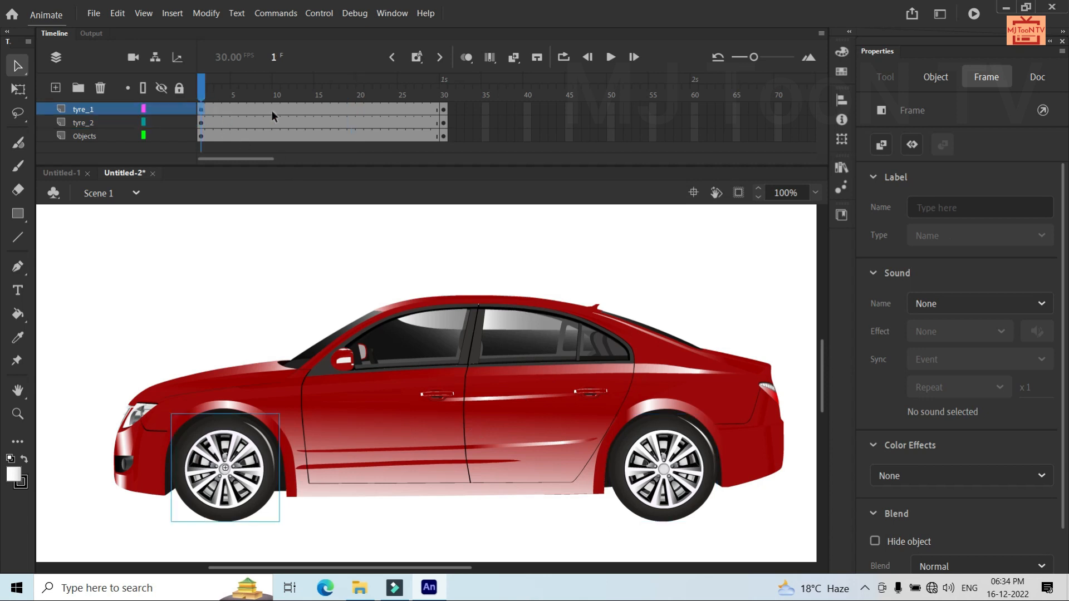
{"action": "left_click", "coordinate": [444, 110]}
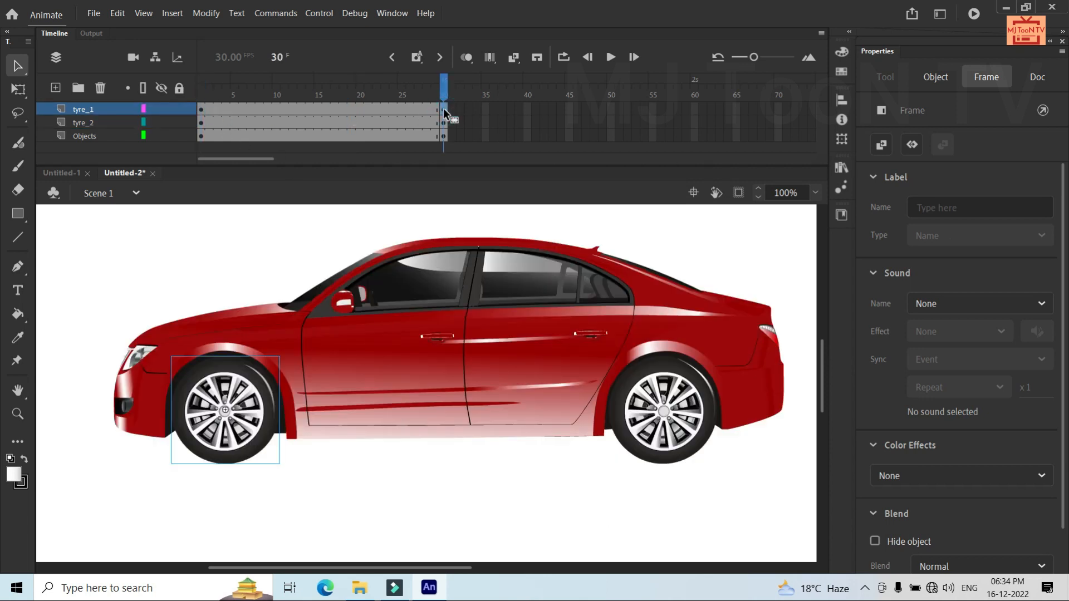
{"action": "left_click_drag", "start_coordinate": [444, 110], "coordinate": [448, 138]}
{"action": "key", "text": "ctrl+z"}
{"action": "key", "text": "ctrl+z"}
{"action": "left_click", "coordinate": [443, 111]}
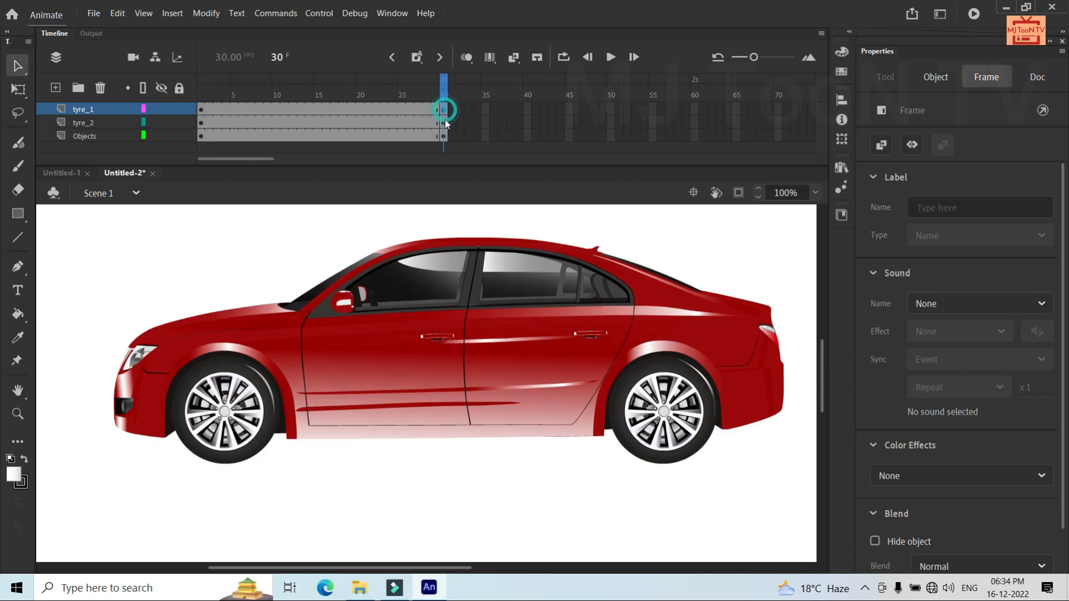
{"action": "left_click", "coordinate": [445, 135]}
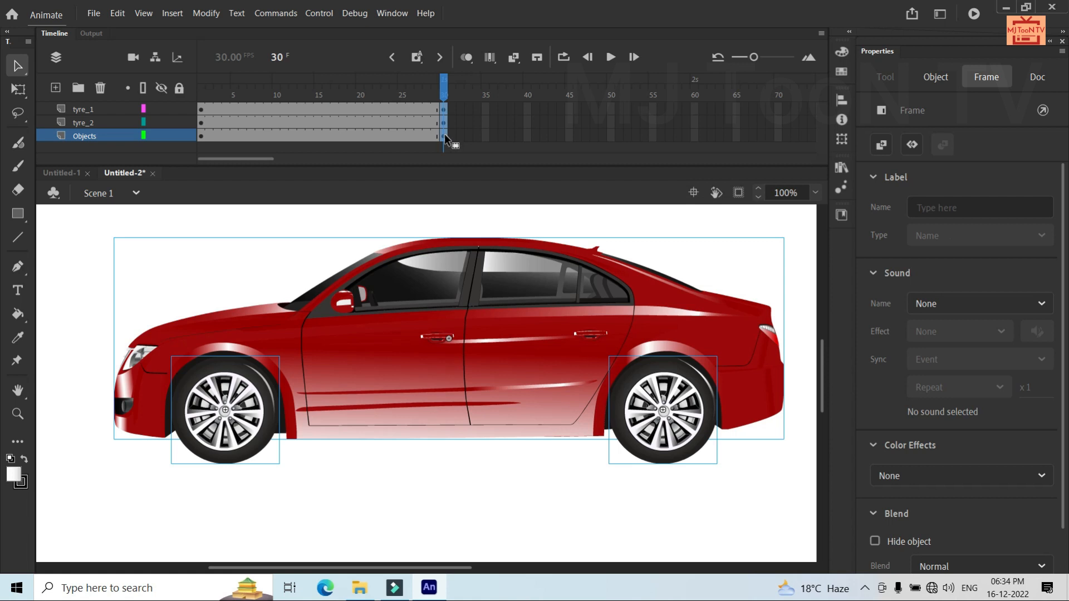
{"action": "left_click", "coordinate": [444, 136]}
{"action": "left_click", "coordinate": [477, 135]}
{"action": "left_click", "coordinate": [444, 110]}
{"action": "left_click", "coordinate": [445, 141]}
Insert keyframes at frame 30 on the tyre_1 and tyre_2 layers only
{"action": "left_click", "coordinate": [451, 122]}
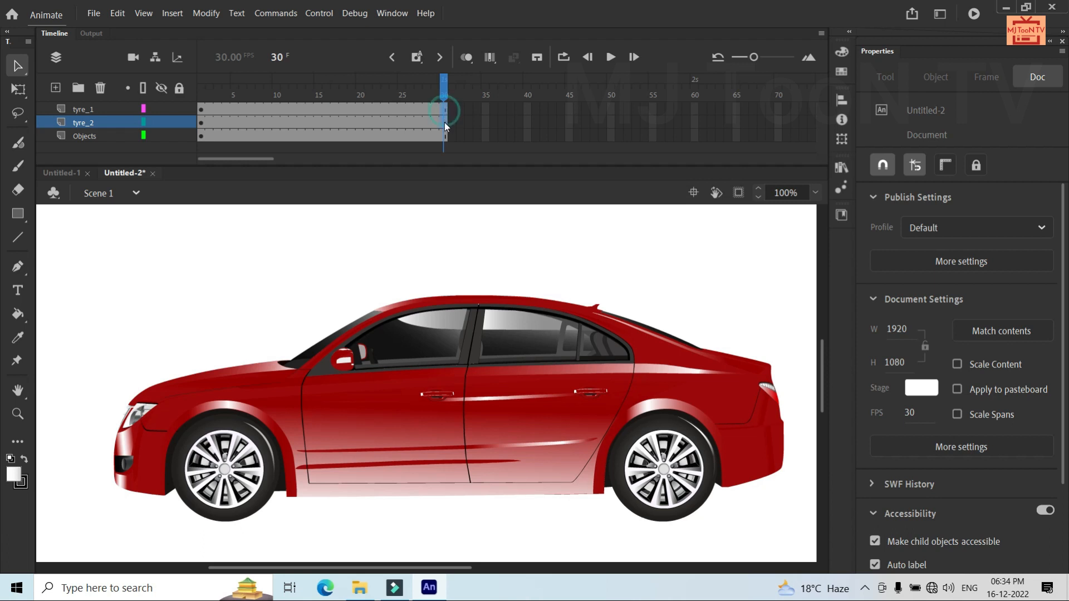
{"action": "left_click", "coordinate": [444, 122]}
{"action": "key", "text": "F6"}
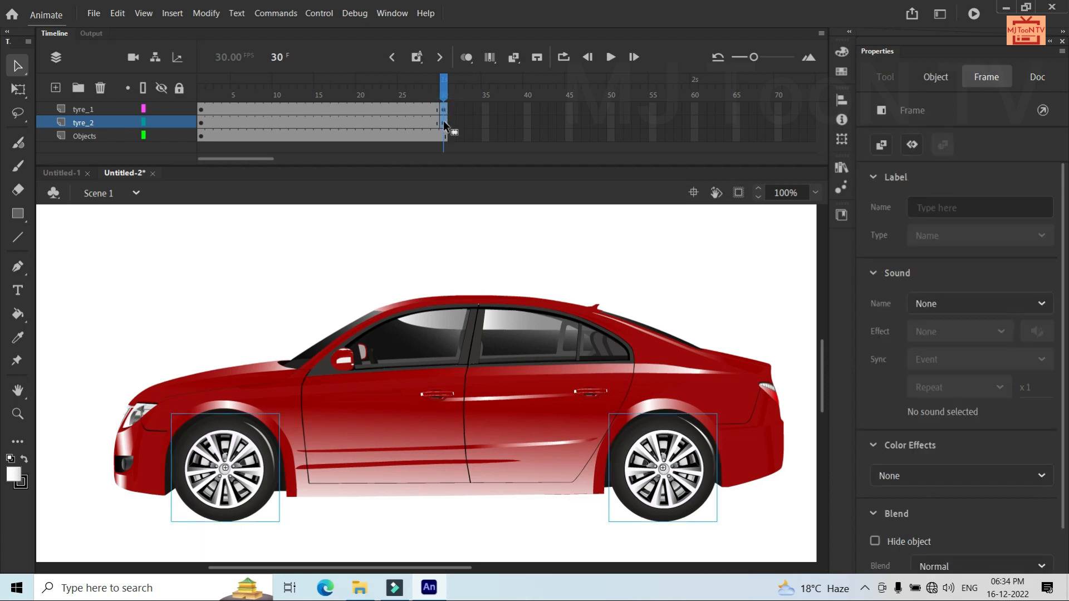
{"action": "left_click", "coordinate": [474, 135]}
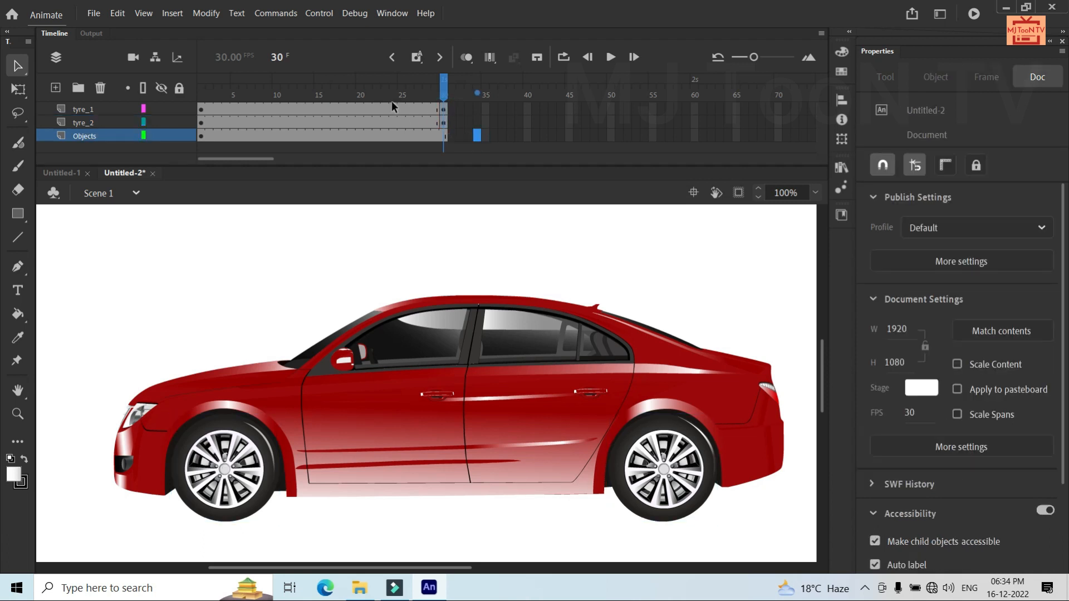
Create classic tweens between frames 1 and 30 on the tyre_1 and tyre_2 layers
{"action": "left_click", "coordinate": [391, 101]}
{"action": "left_click", "coordinate": [392, 117]}
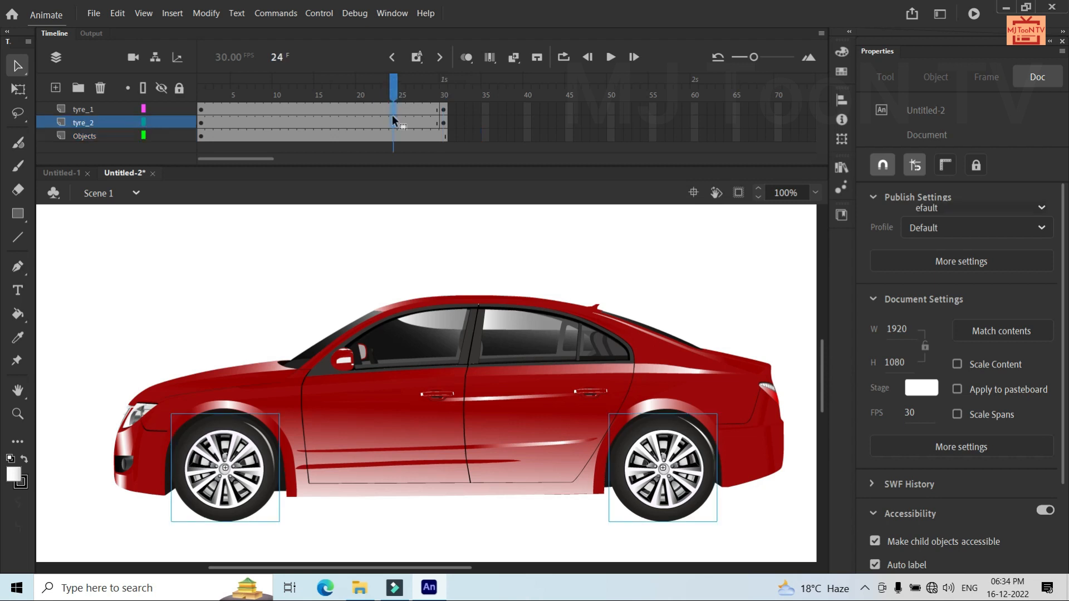
{"action": "right_click", "coordinate": [392, 115]}
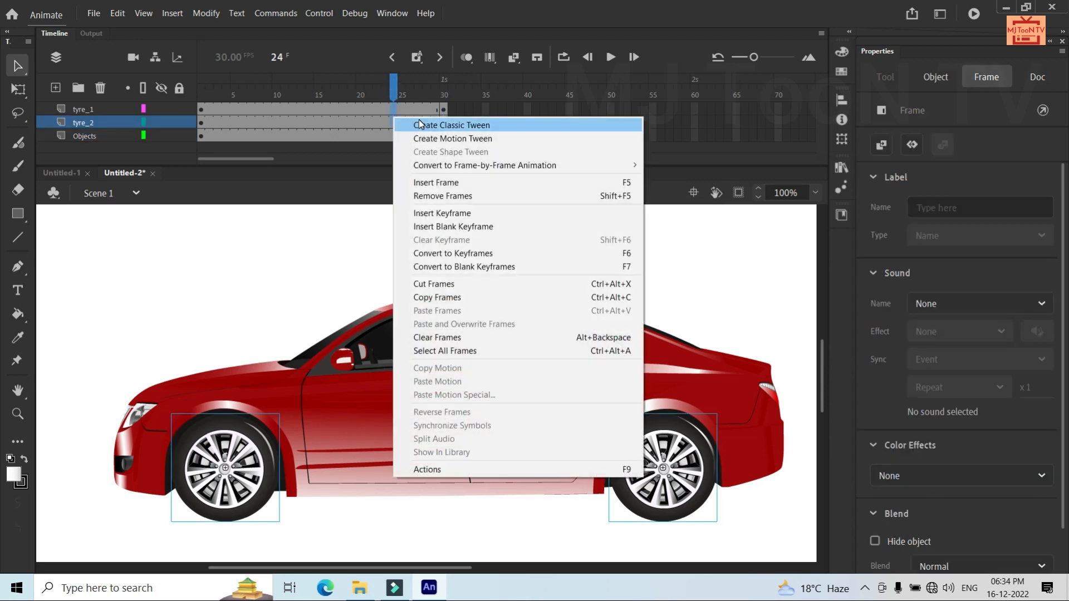
{"action": "left_click", "coordinate": [418, 124]}
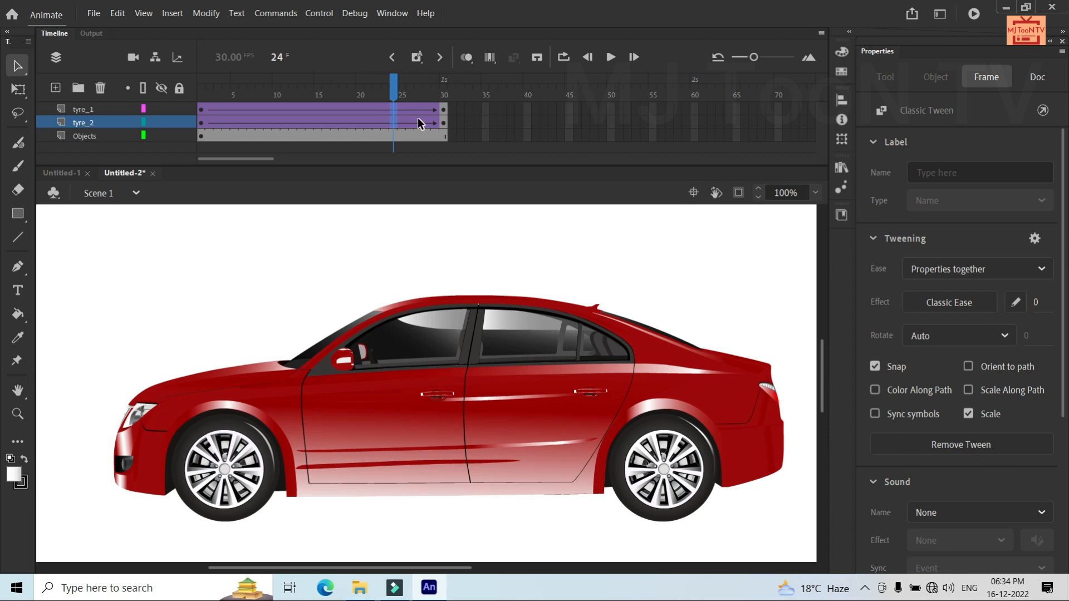
{"action": "left_click", "coordinate": [457, 123]}
Set the classic tweens on both tyre layers to rotate counter clockwise
{"action": "left_click", "coordinate": [342, 110]}
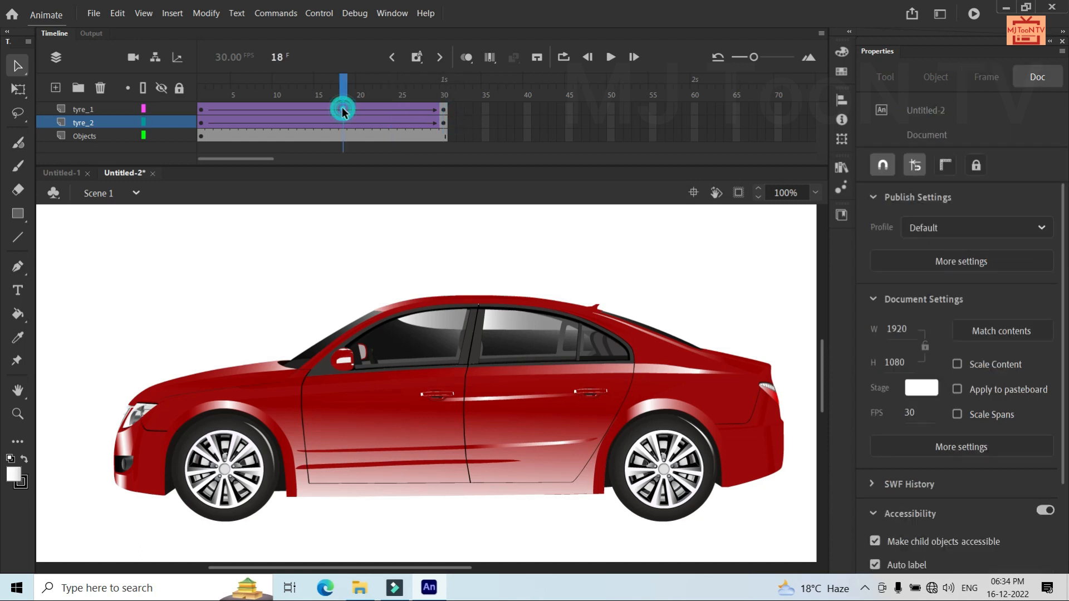
{"action": "left_click", "coordinate": [342, 122]}
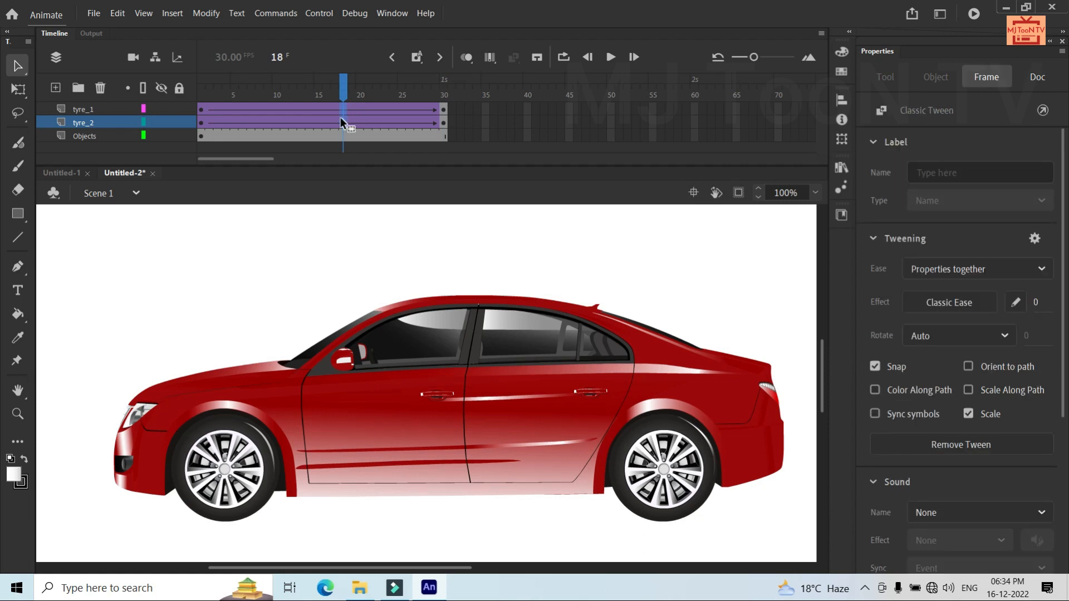
{"action": "left_click", "coordinate": [492, 112]}
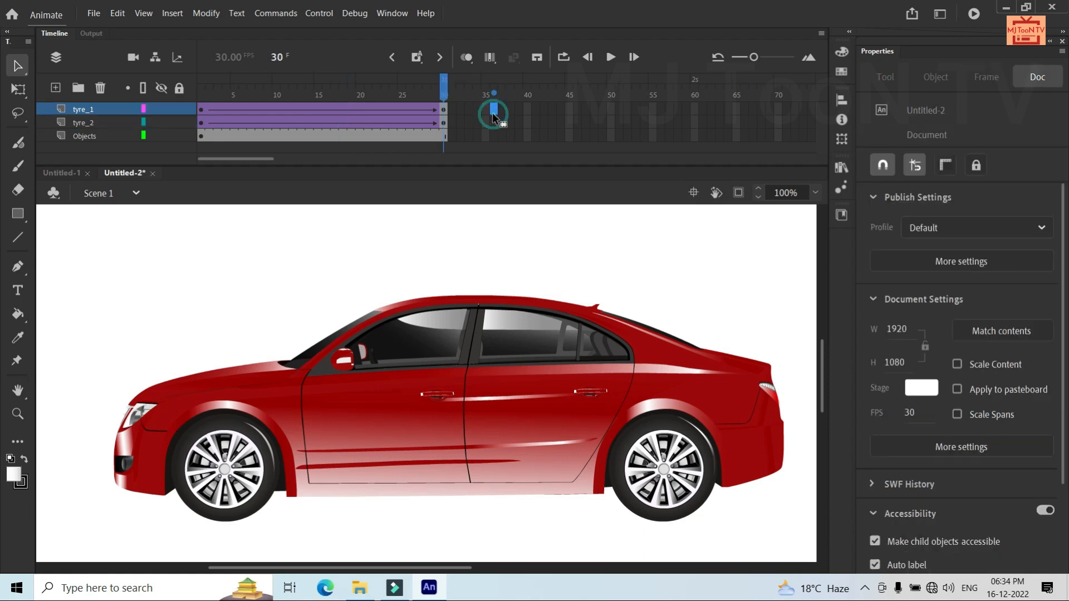
{"action": "left_click", "coordinate": [344, 110]}
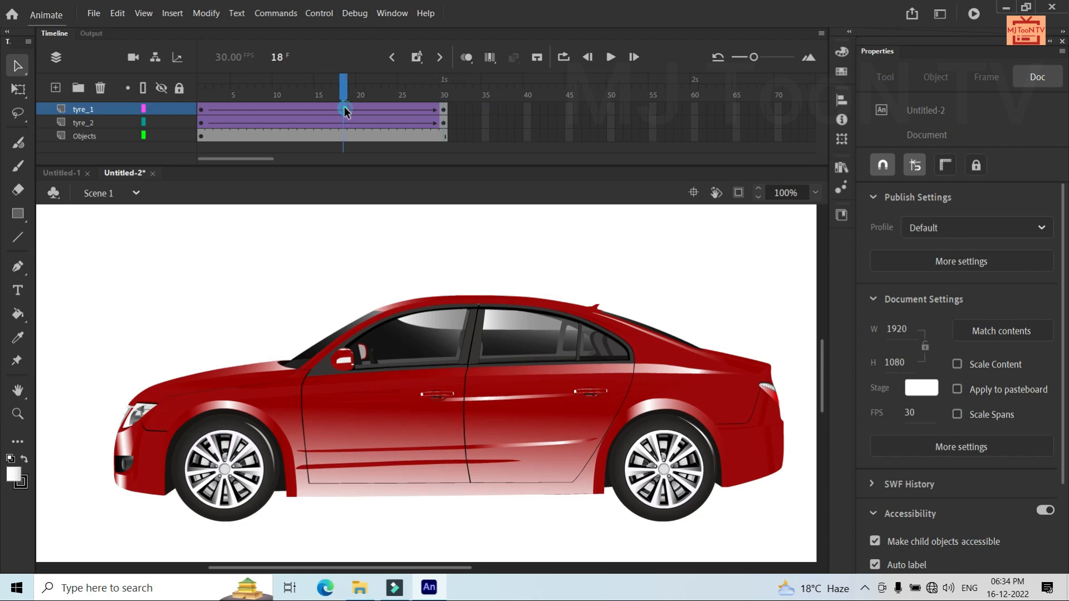
{"action": "left_click", "coordinate": [345, 123]}
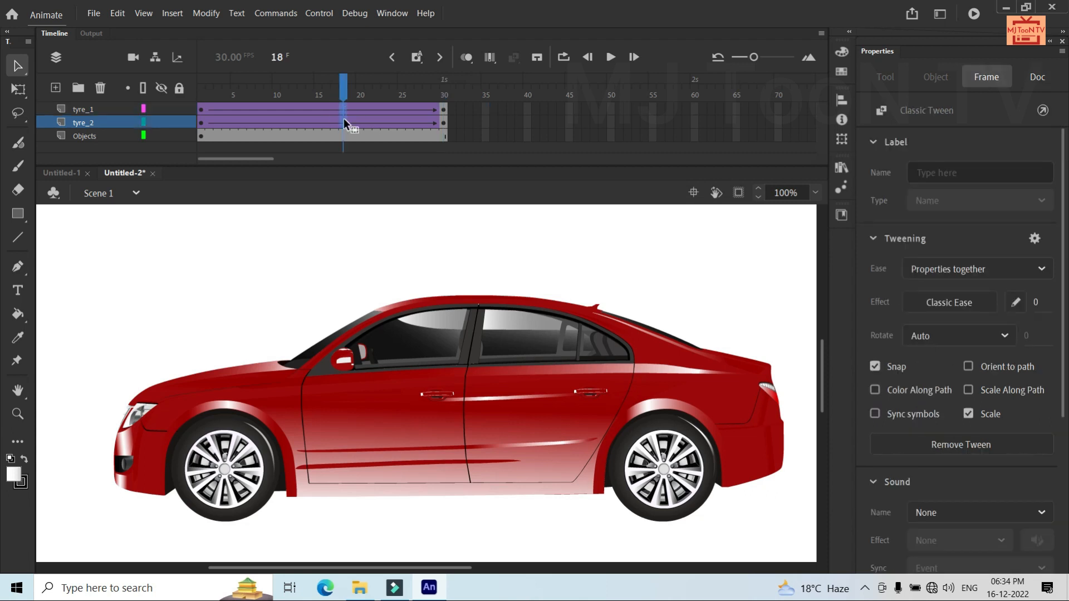
{"action": "left_click", "coordinate": [478, 109]}
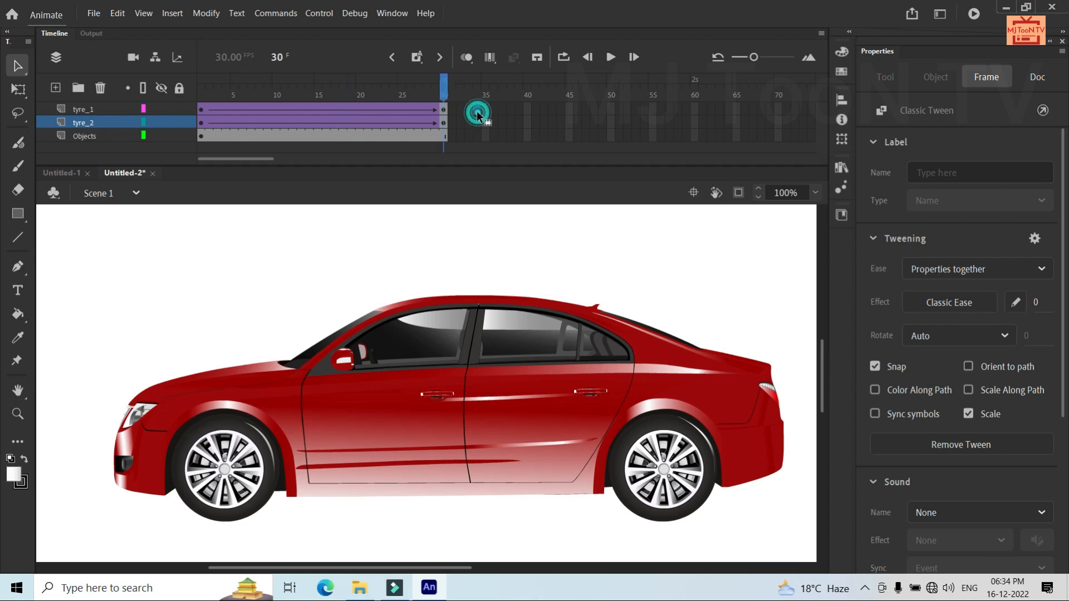
{"action": "left_click", "coordinate": [385, 114]}
{"action": "left_click", "coordinate": [386, 122]}
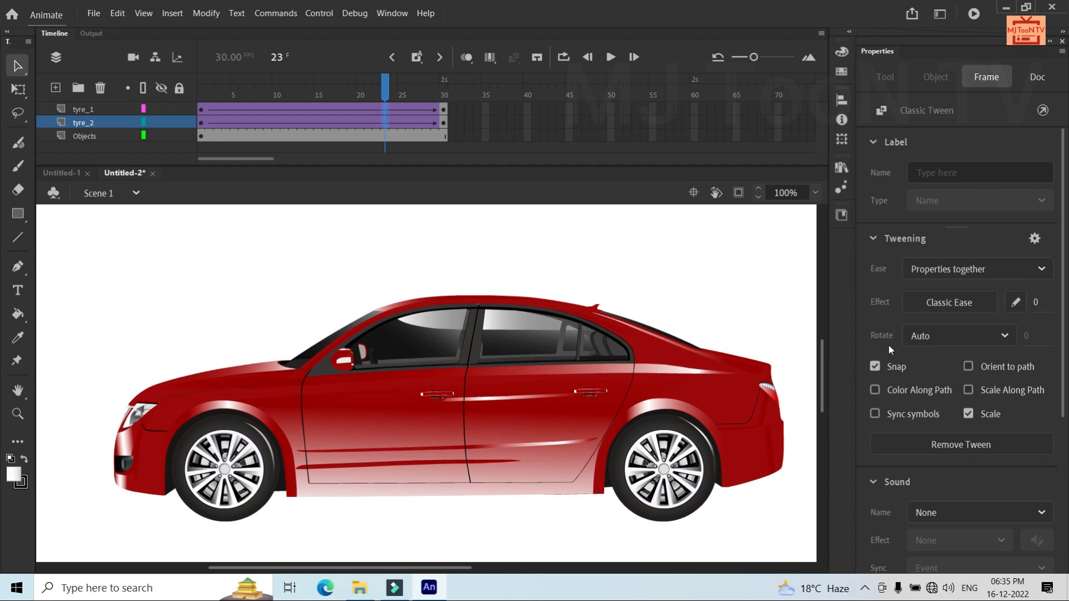
{"action": "left_click", "coordinate": [1004, 334]}
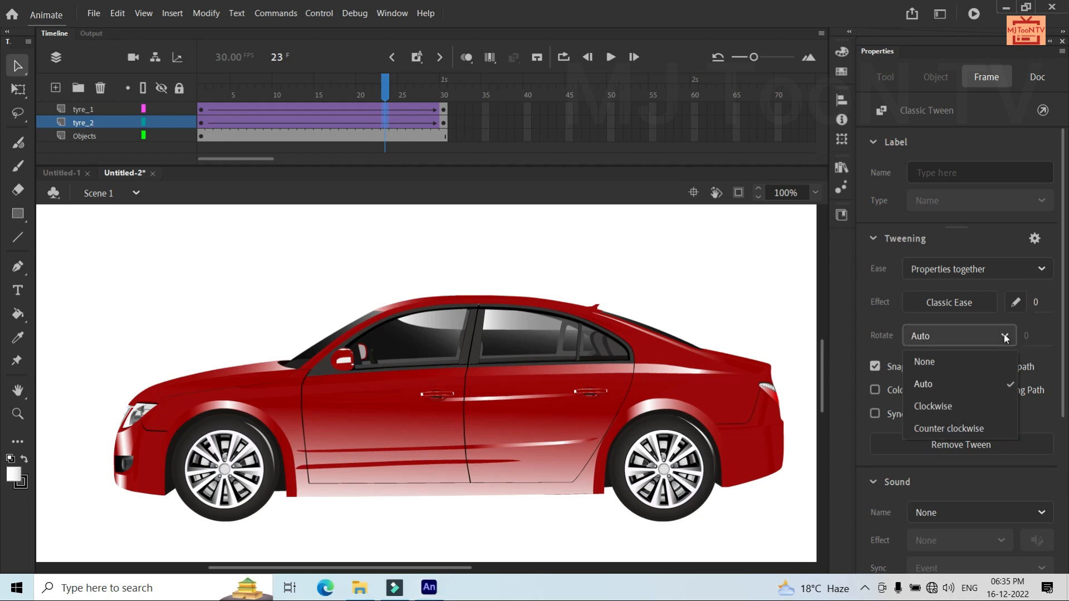
{"action": "left_click", "coordinate": [950, 430]}
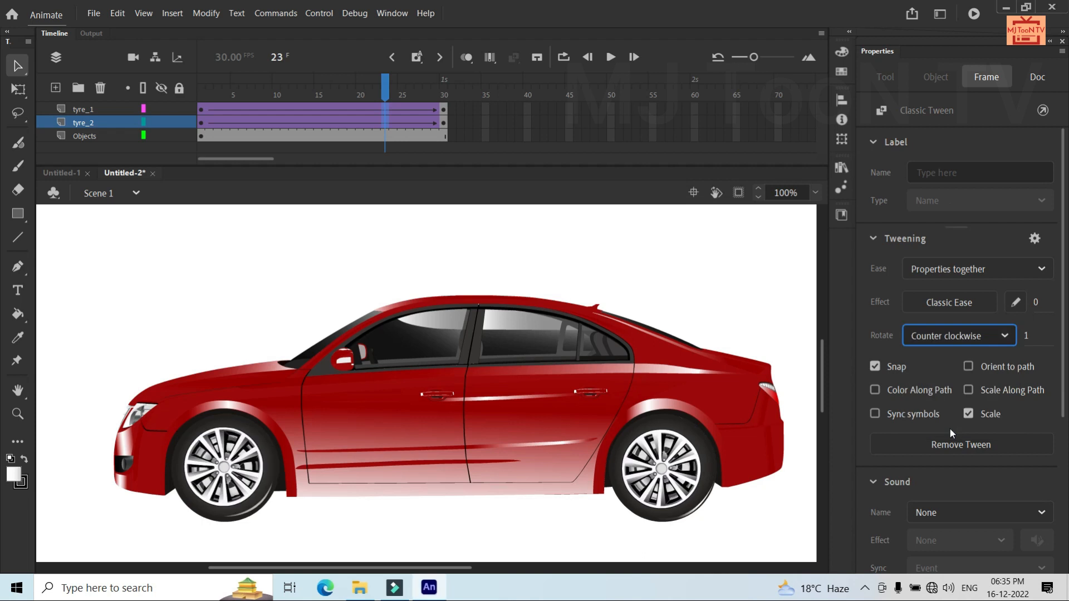
Play the wheel rotation on the timeline and test the movie to check the spinning wheels
{"action": "left_click", "coordinate": [610, 57]}
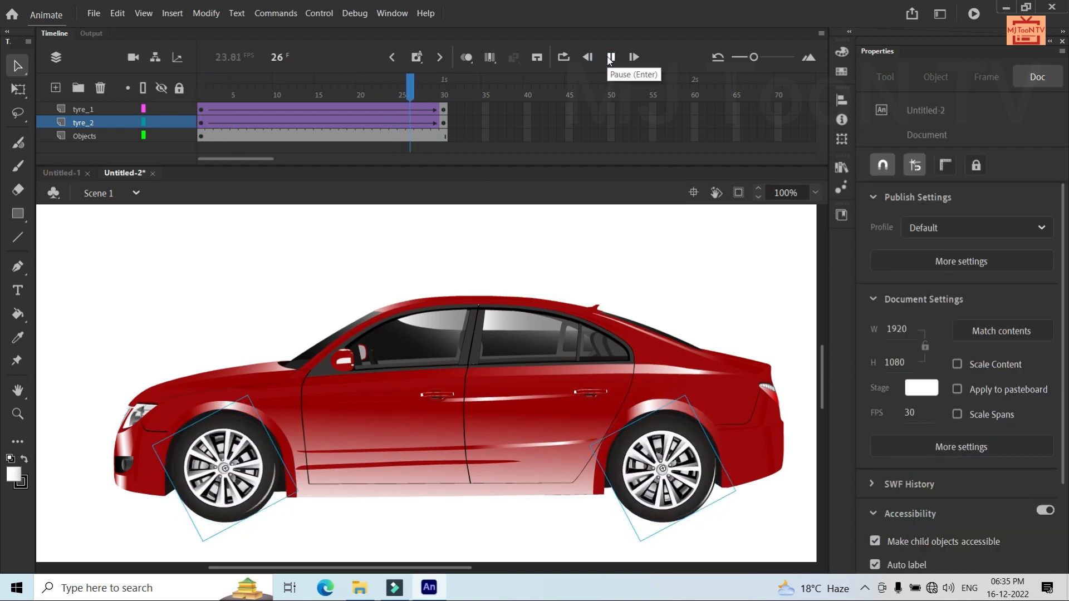
{"action": "left_click", "coordinate": [611, 57]}
{"action": "left_click", "coordinate": [461, 237]}
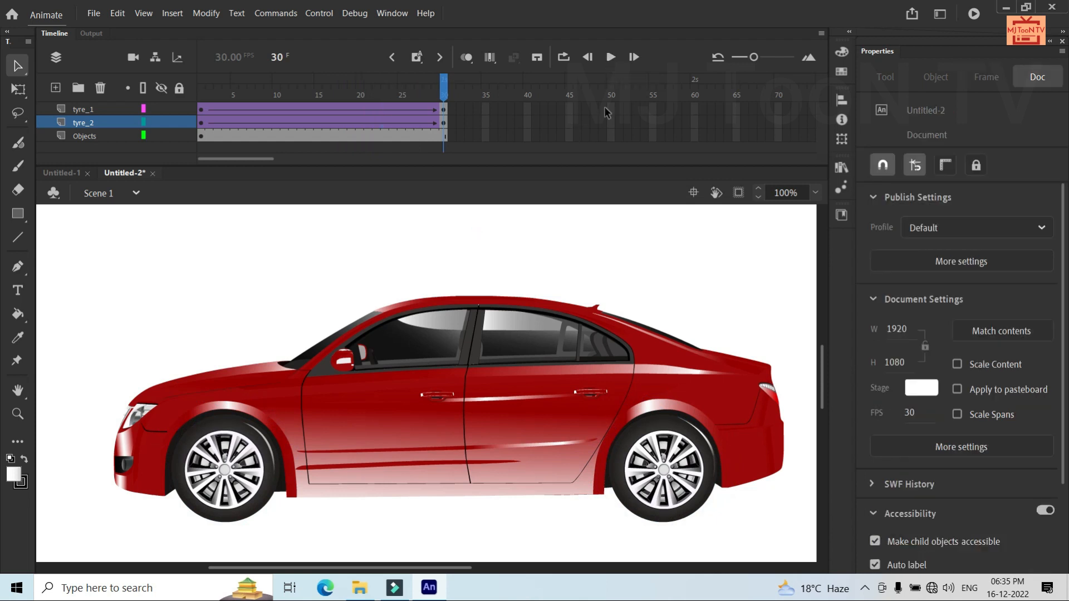
{"action": "left_click", "coordinate": [610, 56]}
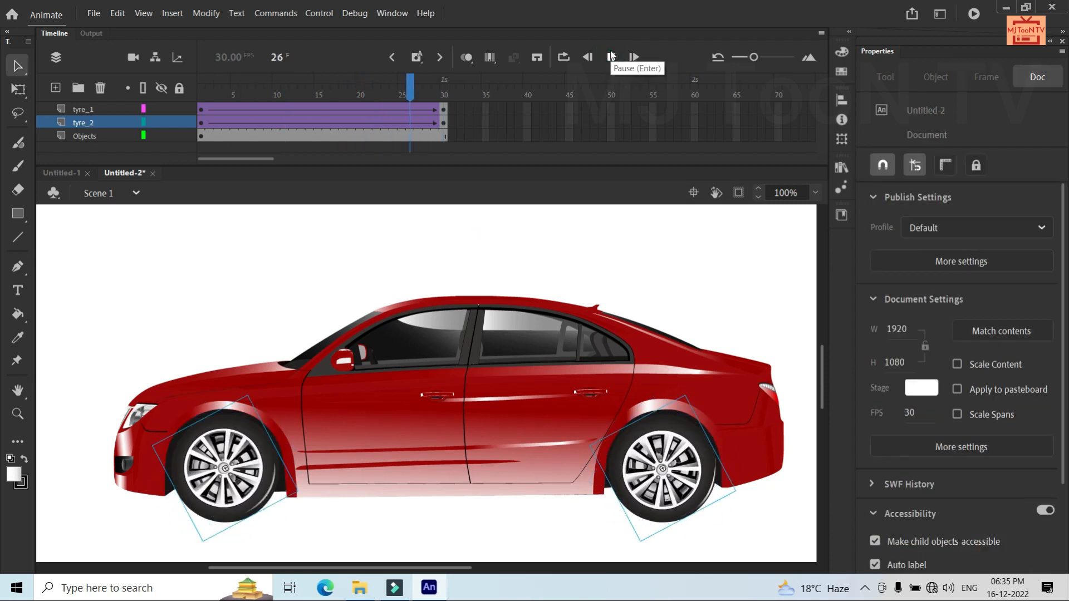
{"action": "key", "text": "ctrl+Return"}
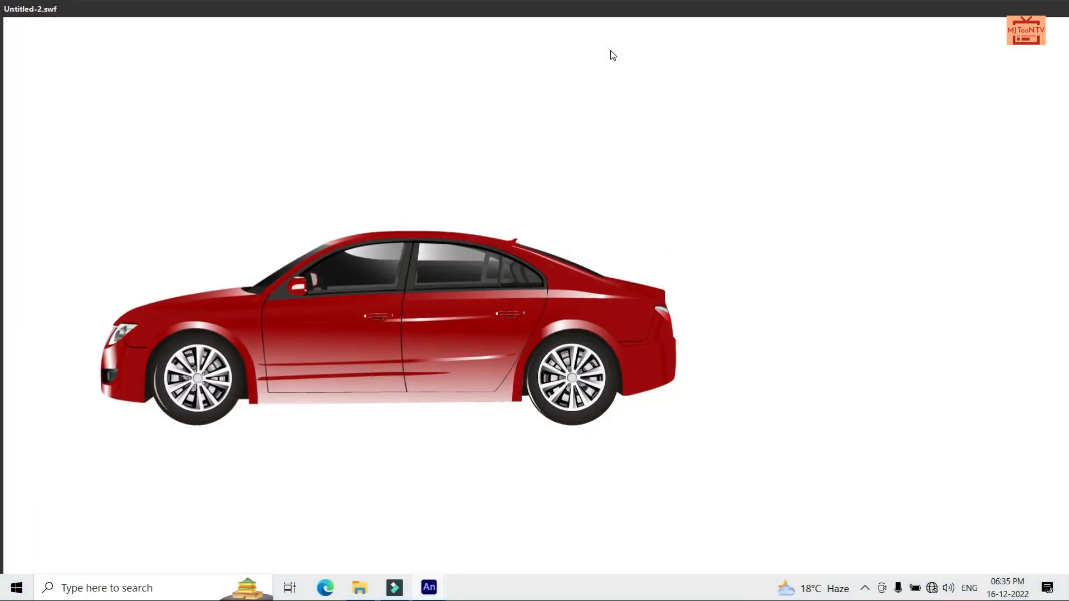
Enlarge the movie preview to examine the spinning wheels, and close it
{"action": "double_click", "coordinate": [553, 8]}
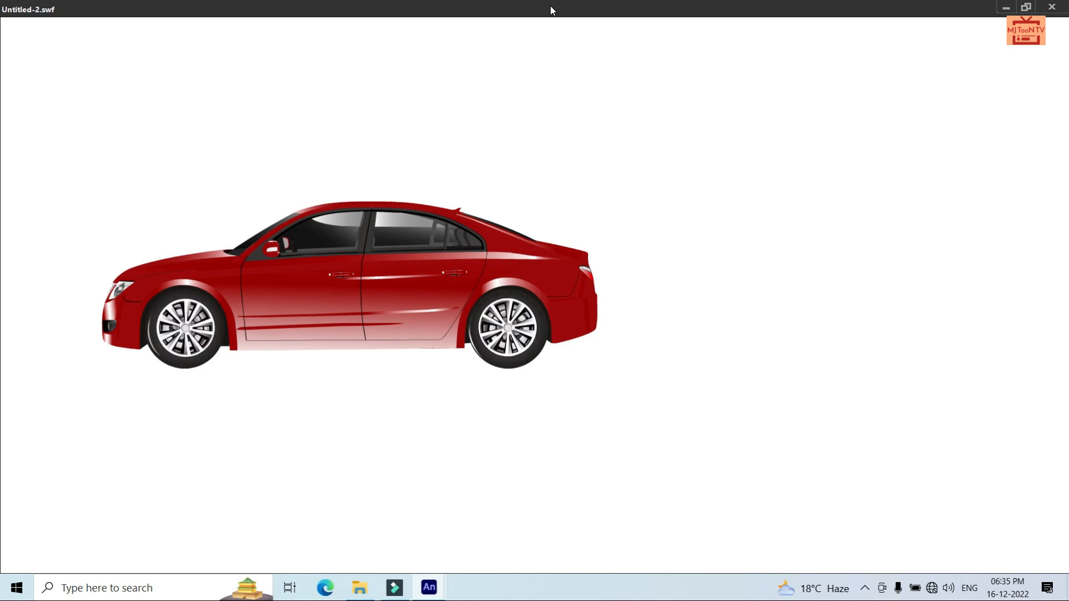
{"action": "left_click", "coordinate": [1053, 8]}
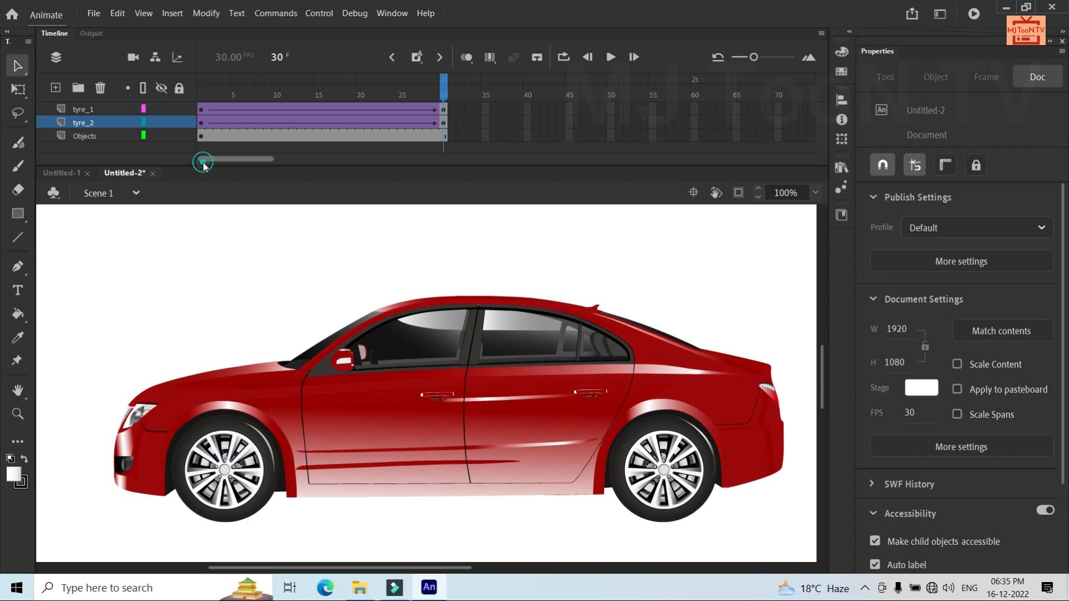
Add a new layer and move it beneath the Objects layer
{"action": "left_click", "coordinate": [110, 138]}
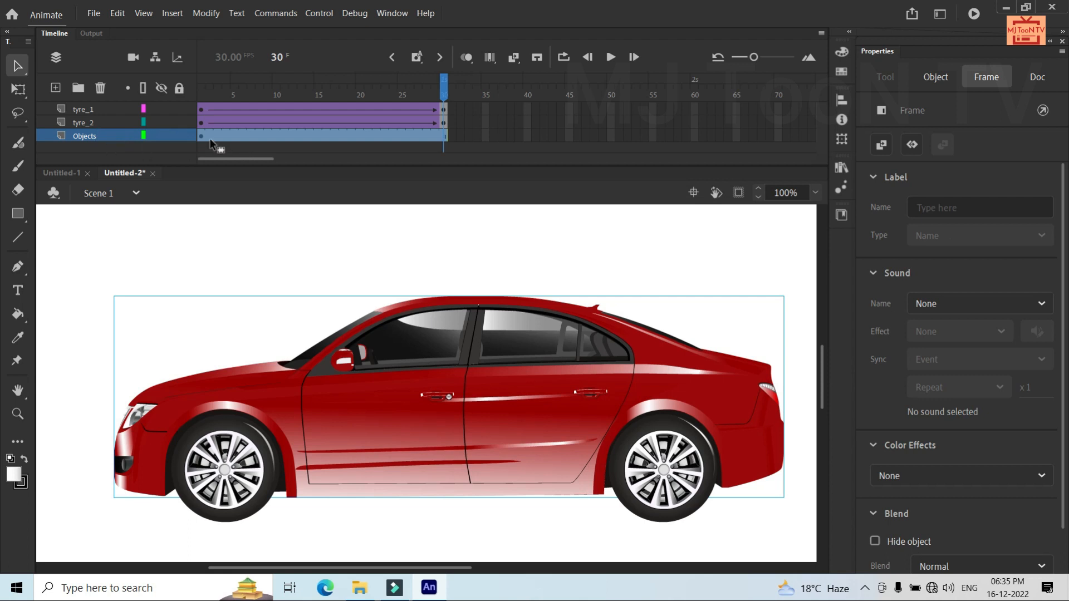
{"action": "left_click", "coordinate": [201, 137]}
{"action": "left_click", "coordinate": [108, 140]}
{"action": "left_click", "coordinate": [55, 88]}
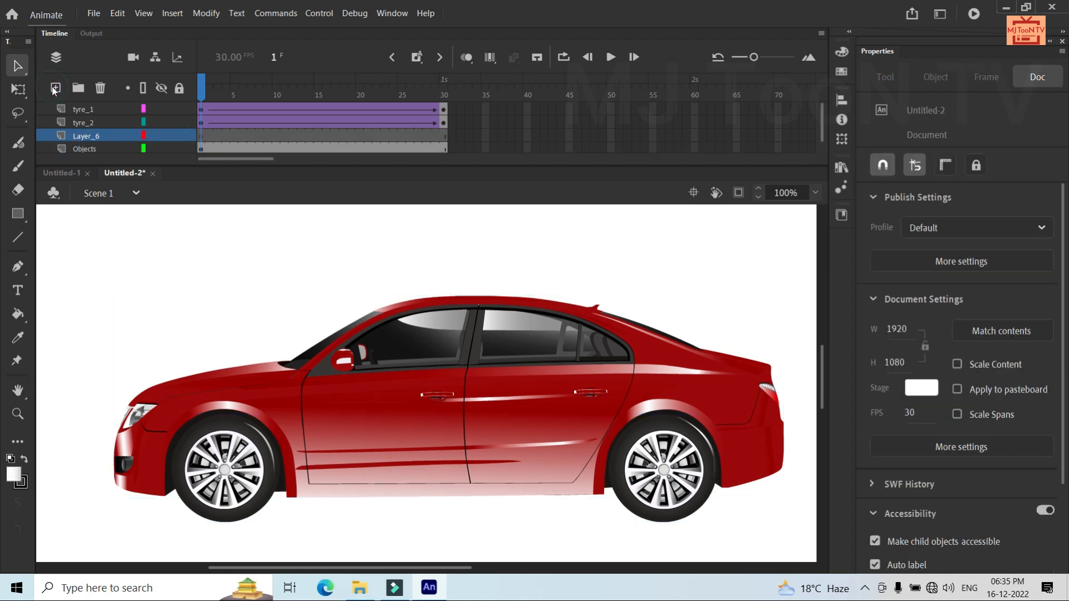
{"action": "left_click_drag", "start_coordinate": [81, 137], "coordinate": [81, 157]}
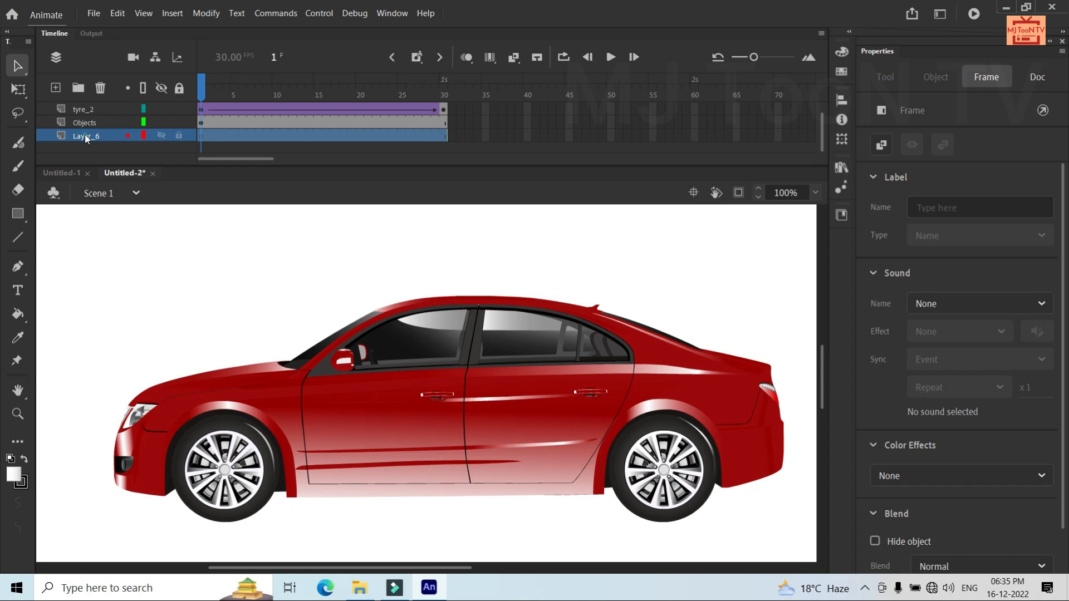
Rename the new bottom layer as car
{"action": "double_click", "coordinate": [89, 137]}
{"action": "left_click", "coordinate": [114, 137]}
{"action": "left_click", "coordinate": [114, 136]}
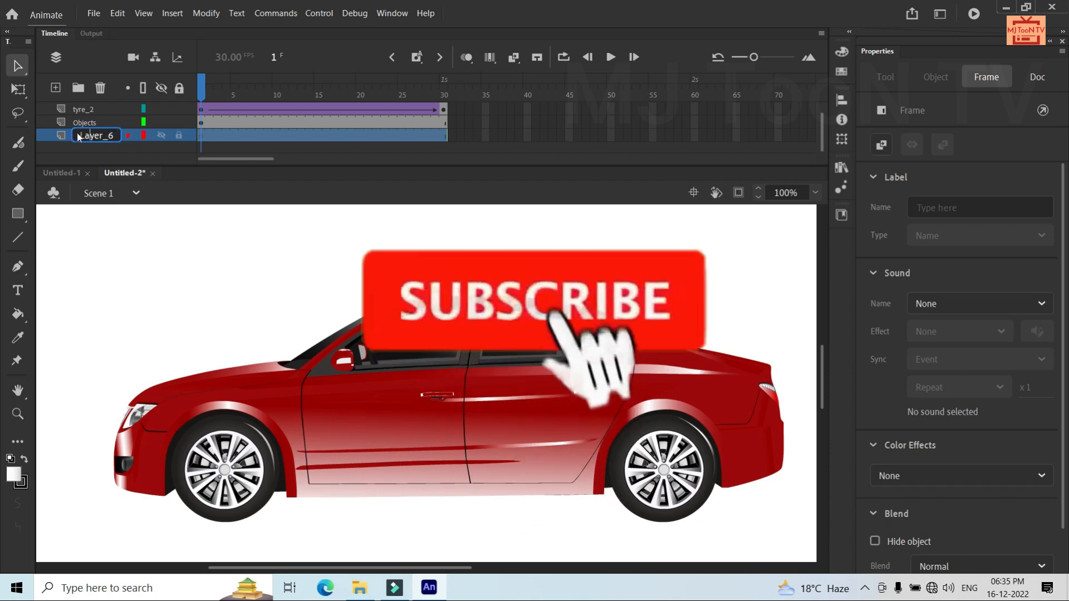
{"action": "left_click", "coordinate": [113, 136]}
{"action": "key", "text": "BackSpace"}
{"action": "key", "text": "BackSpace"}
{"action": "key", "text": "BackSpace"}
{"action": "key", "text": "BackSpace"}
{"action": "key", "text": "BackSpace"}
{"action": "key", "text": "BackSpace"}
{"action": "key", "text": "BackSpace"}
{"action": "type", "text": "car"}
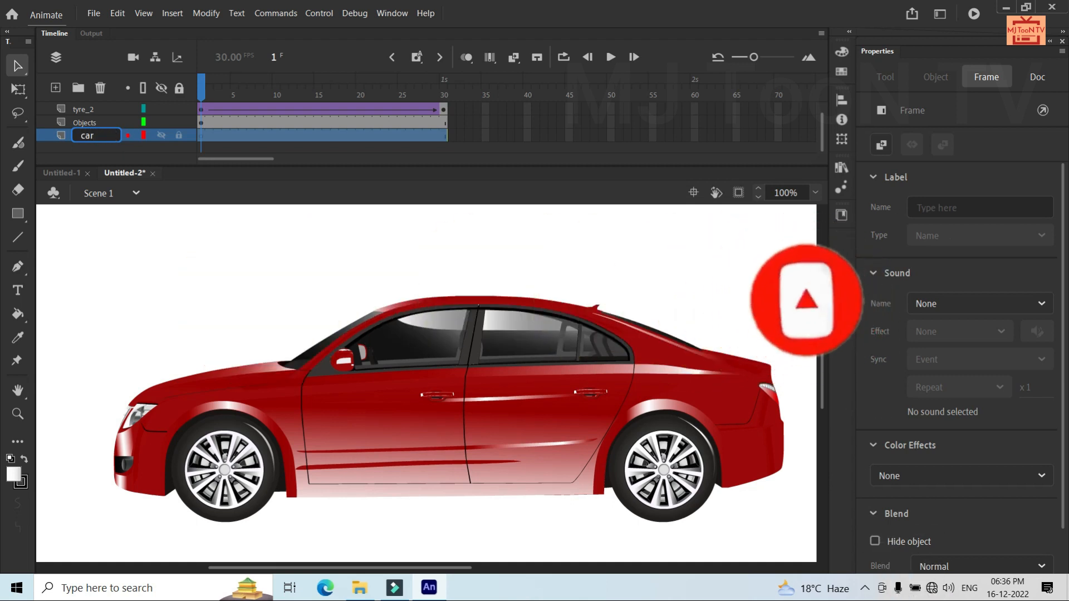
{"action": "key", "text": "Return"}
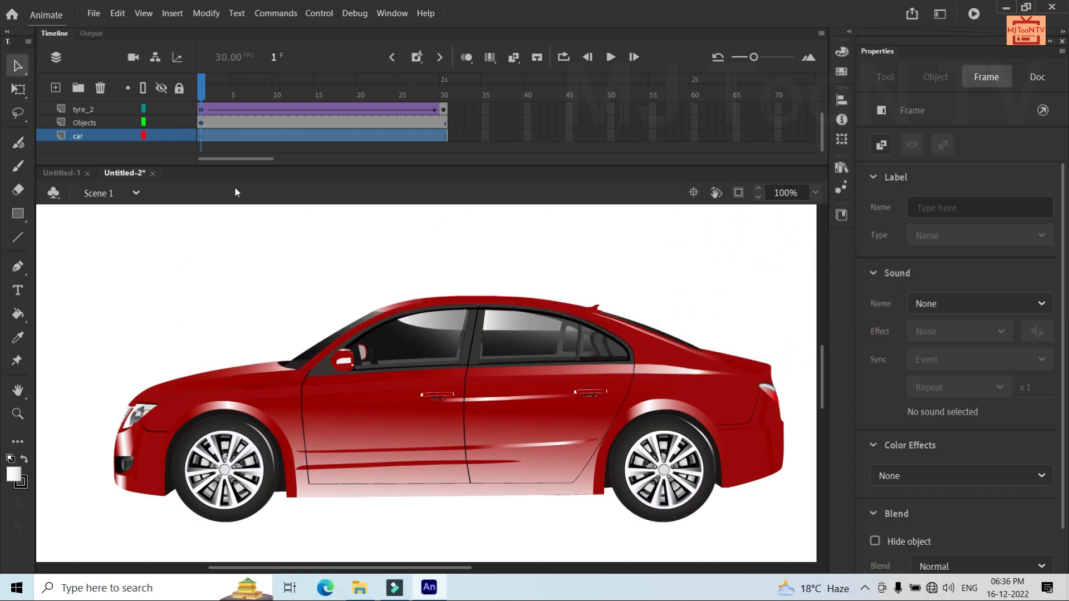
Draw a placeholder rectangle about 95 by 75 px above the front of the car on the car layer
{"action": "left_click", "coordinate": [19, 215]}
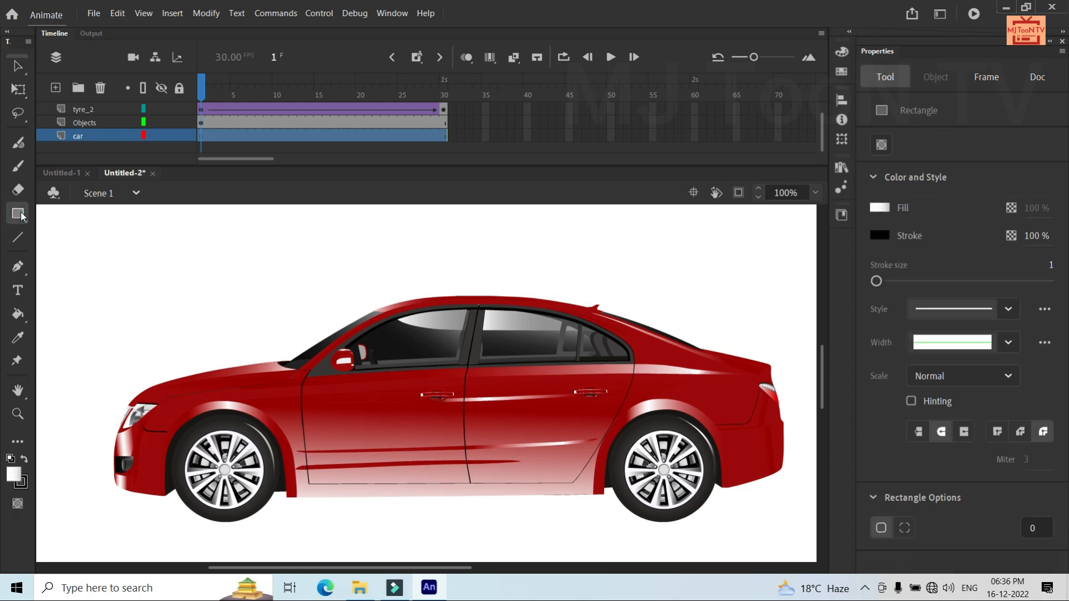
{"action": "left_click_drag", "start_coordinate": [138, 237], "coordinate": [205, 289]}
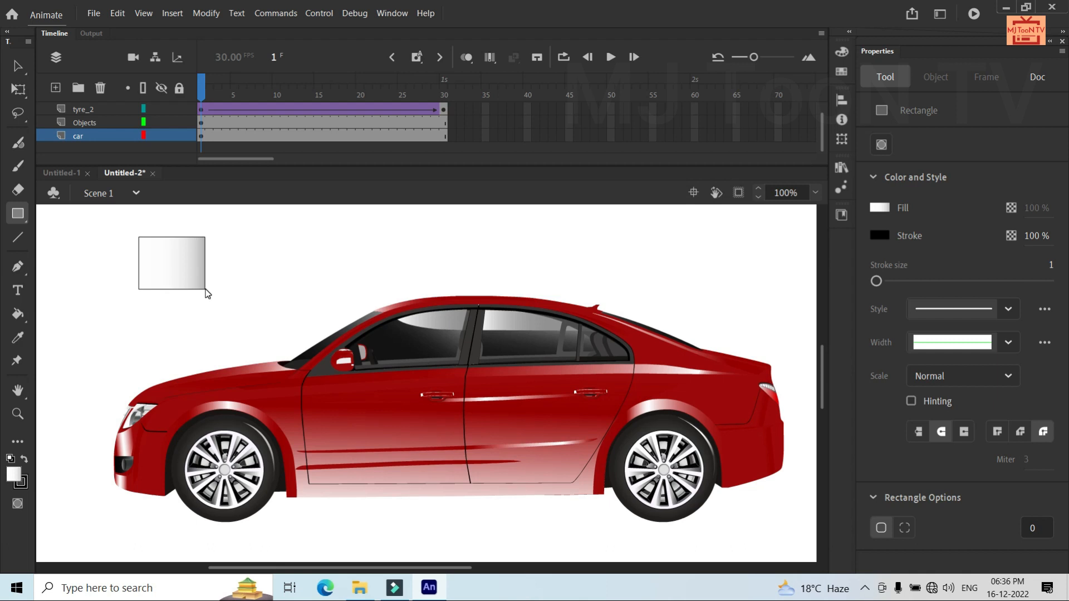
{"action": "key", "text": "v"}
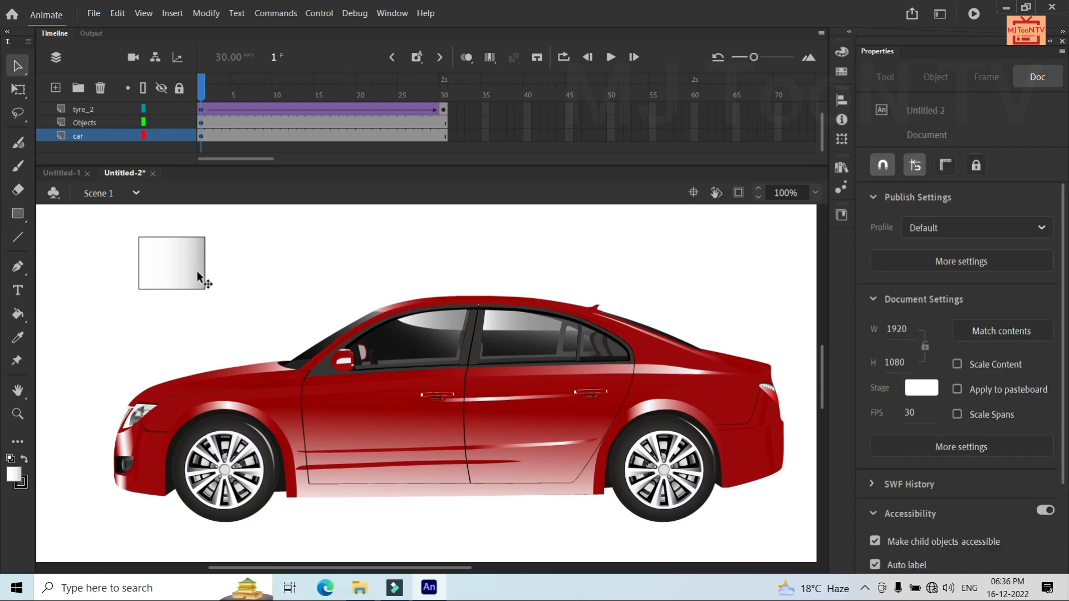
Convert the placeholder rectangle's fill to a Graphic symbol named car
{"action": "left_click", "coordinate": [196, 271]}
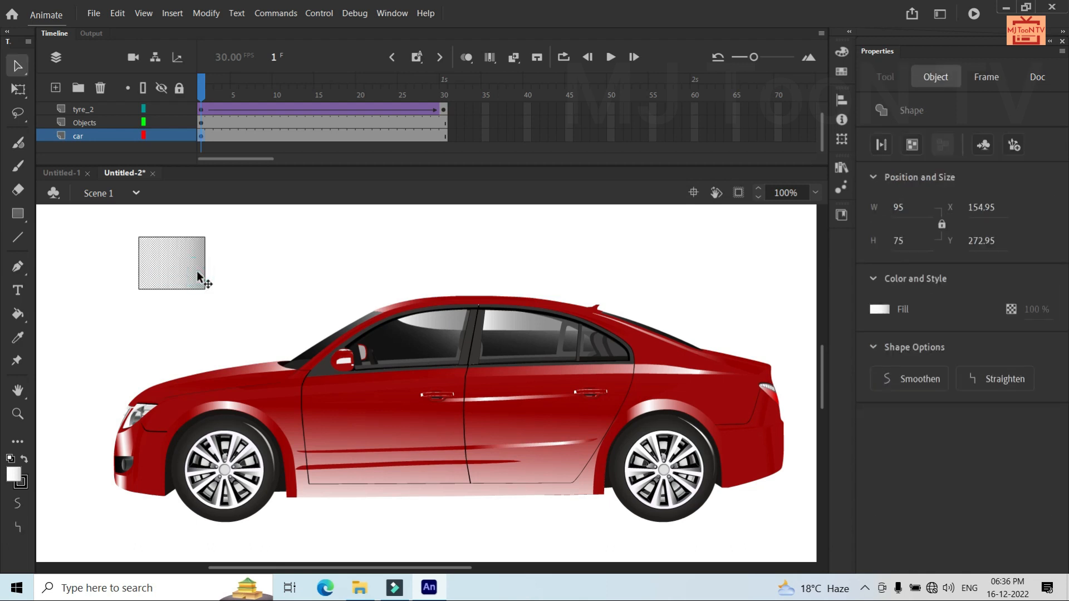
{"action": "key", "text": "F8"}
{"action": "key", "text": "BackSpace"}
{"action": "type", "text": "car"}
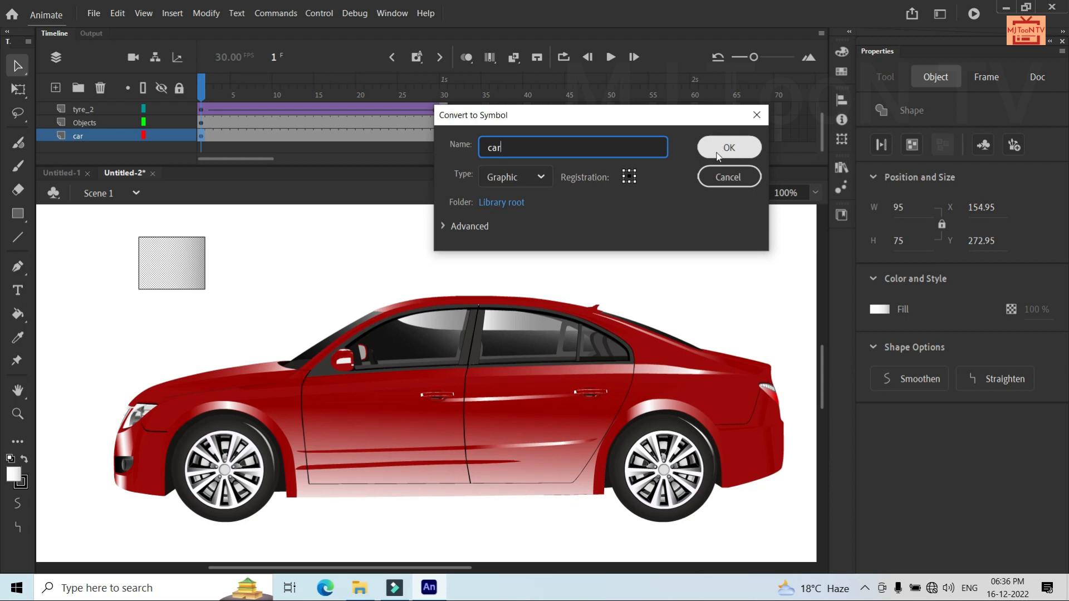
{"action": "left_click", "coordinate": [740, 147]}
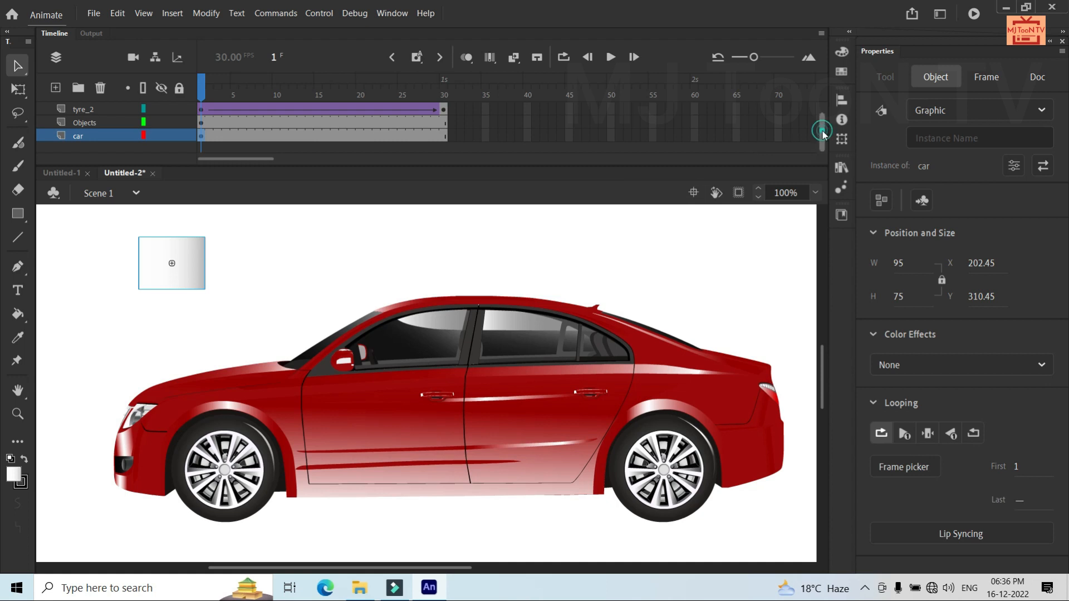
Cut the tyre_1, tyre_2 and Objects layers from Scene 1
{"action": "left_click_drag", "start_coordinate": [823, 130], "coordinate": [817, 80]}
{"action": "left_click", "coordinate": [110, 108]}
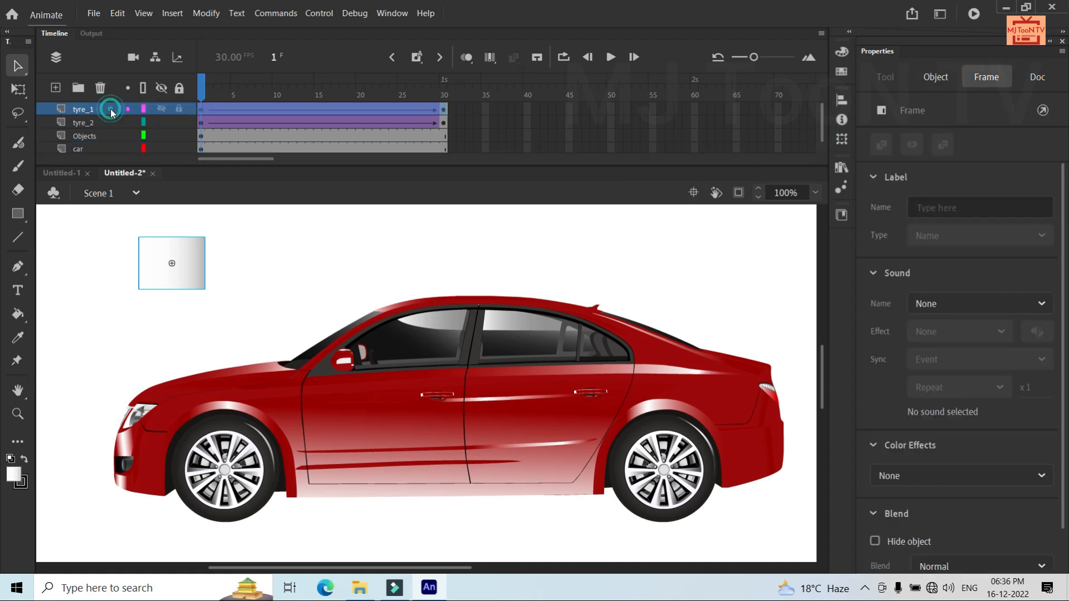
{"action": "left_click", "coordinate": [98, 136], "text": "shift"}
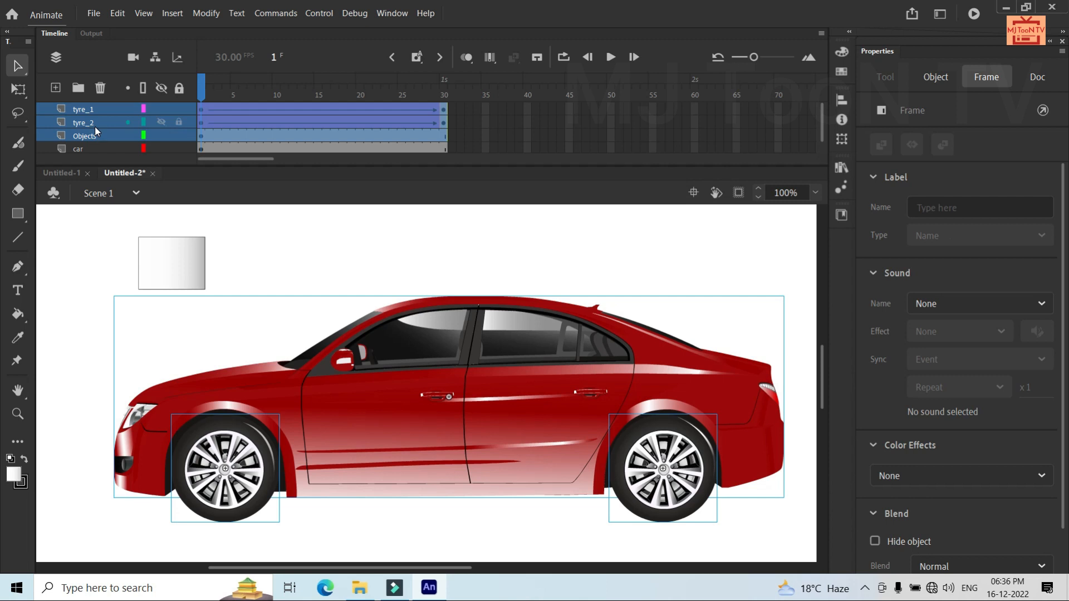
{"action": "right_click", "coordinate": [96, 128]}
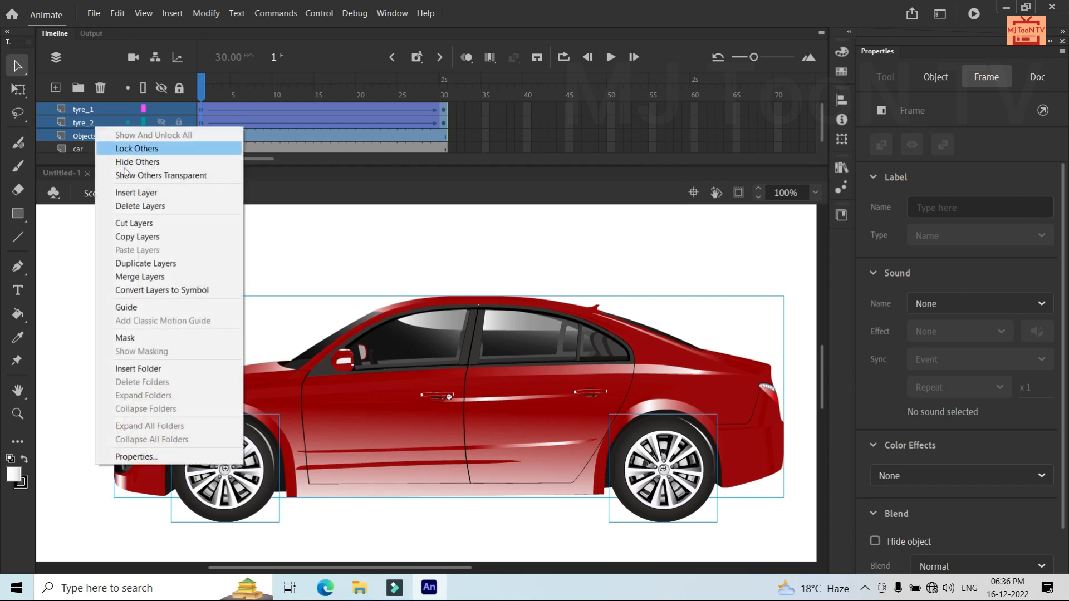
{"action": "left_click", "coordinate": [134, 224]}
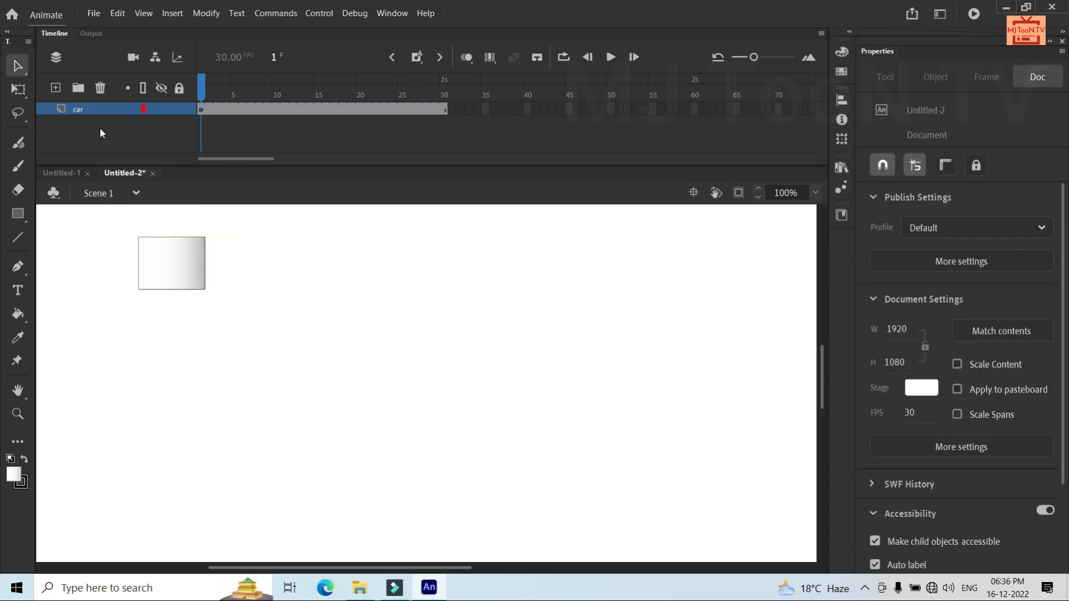
Open the car symbol for editing and paste the cut layers into its timeline
{"action": "double_click", "coordinate": [158, 249]}
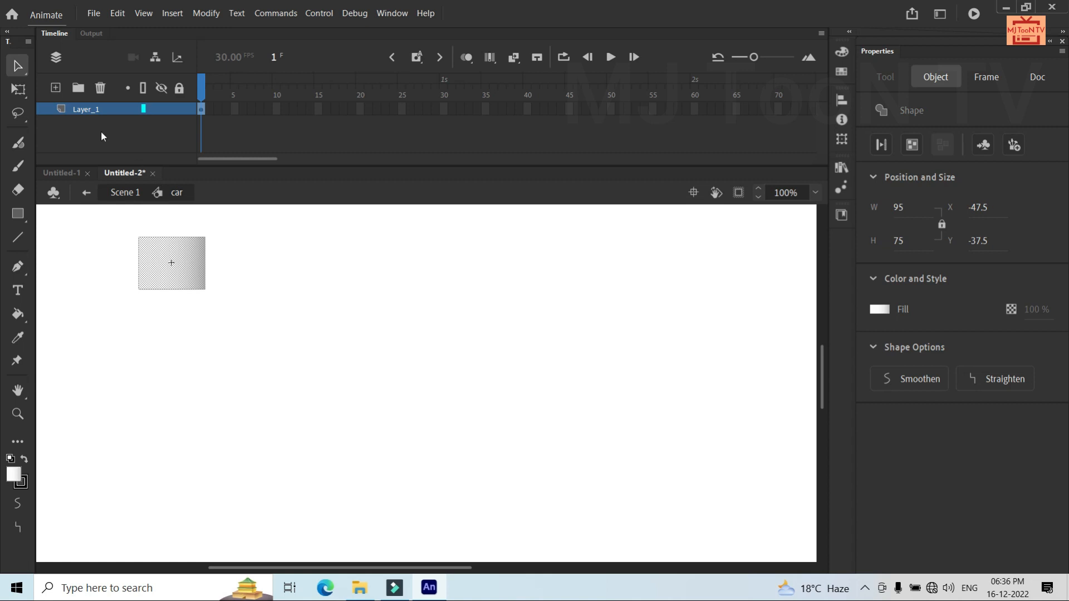
{"action": "right_click", "coordinate": [81, 108]}
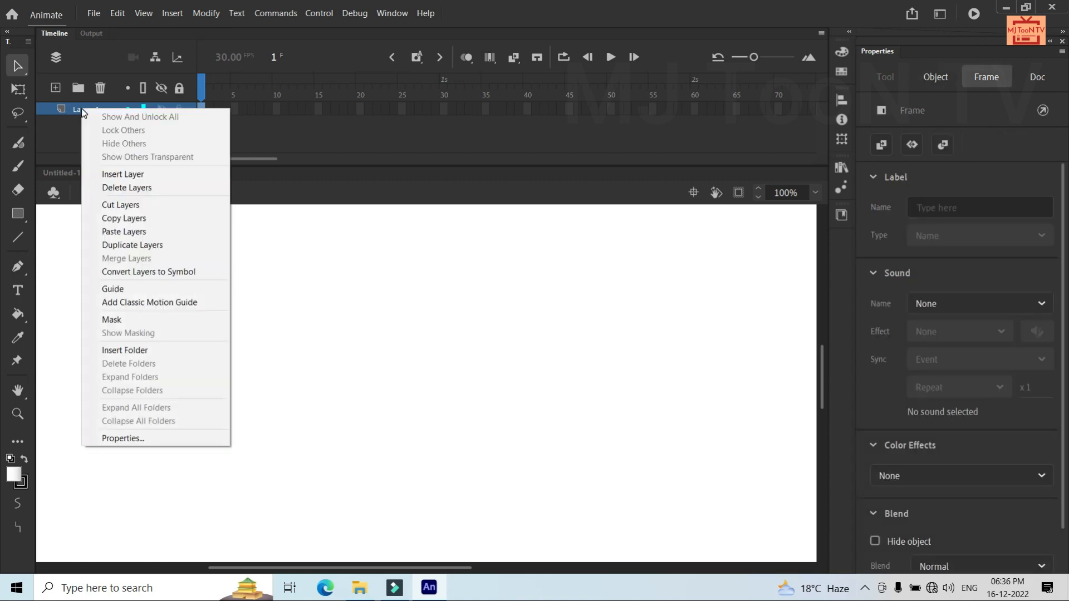
{"action": "left_click", "coordinate": [129, 231]}
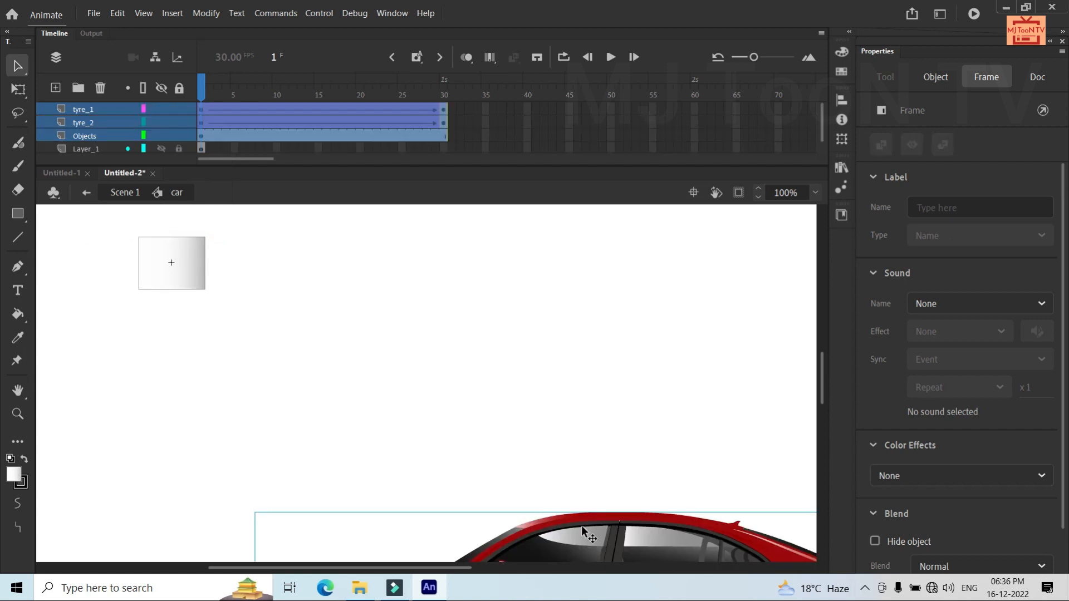
Delete the placeholder Layer_1 inside the car symbol and return to Scene 1
{"action": "left_click", "coordinate": [91, 147]}
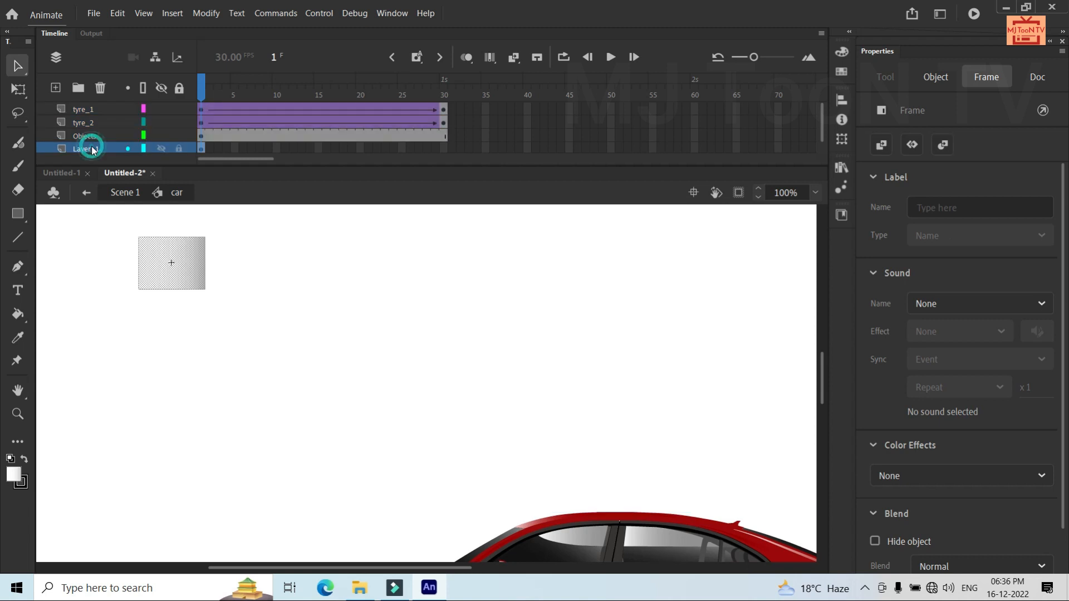
{"action": "left_click", "coordinate": [100, 88]}
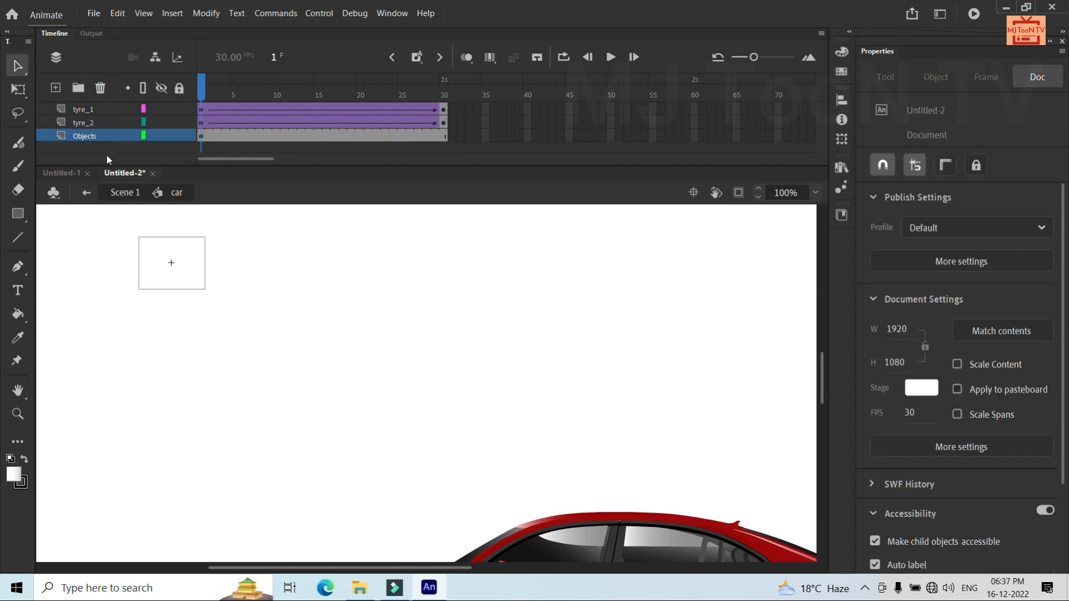
{"action": "left_click", "coordinate": [88, 192]}
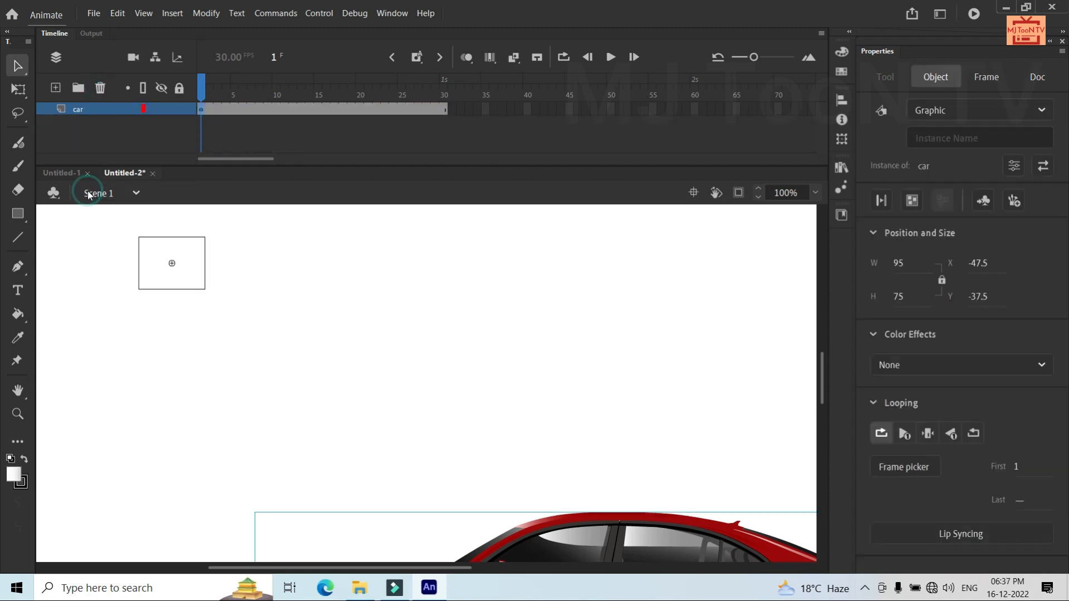
Move the car symbol up and toward the rear, into the upper middle of the stage
{"action": "key", "text": "ctrl+2"}
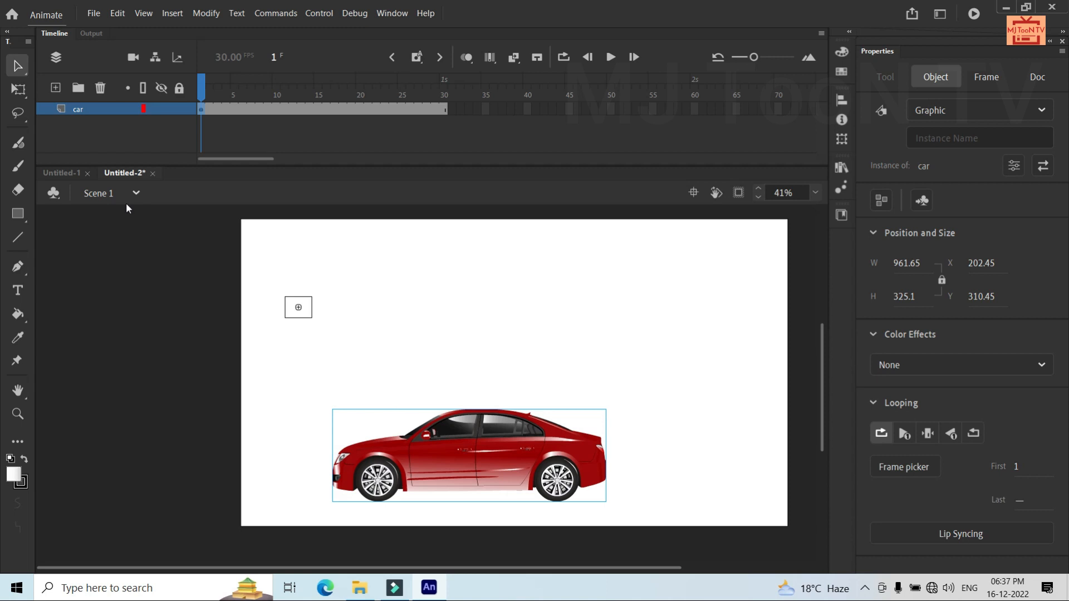
{"action": "left_click_drag", "start_coordinate": [420, 448], "coordinate": [487, 366]}
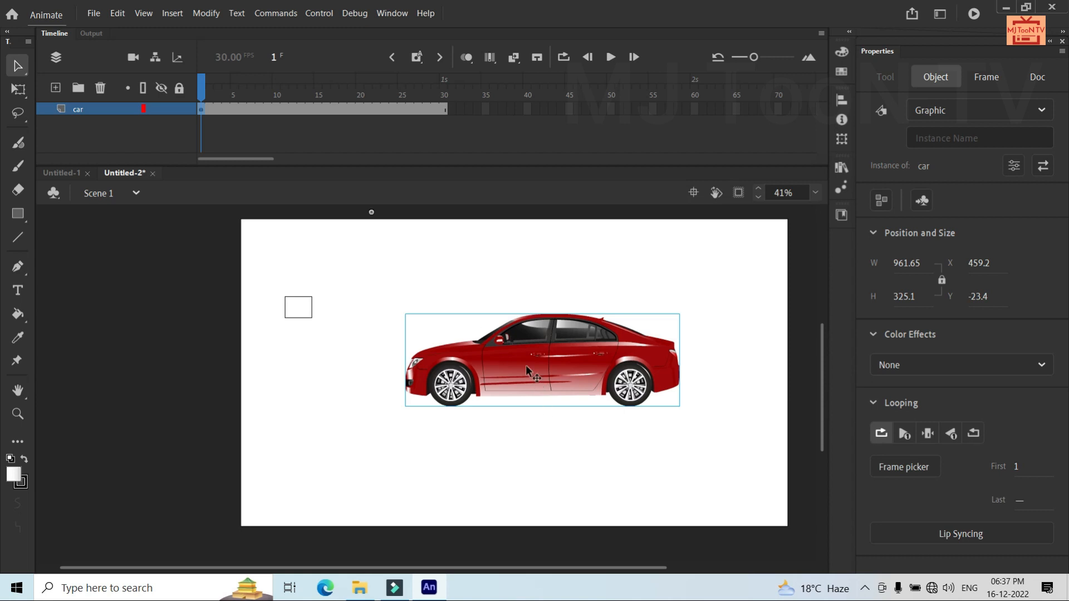
{"action": "left_click_drag", "start_coordinate": [527, 371], "coordinate": [528, 343]}
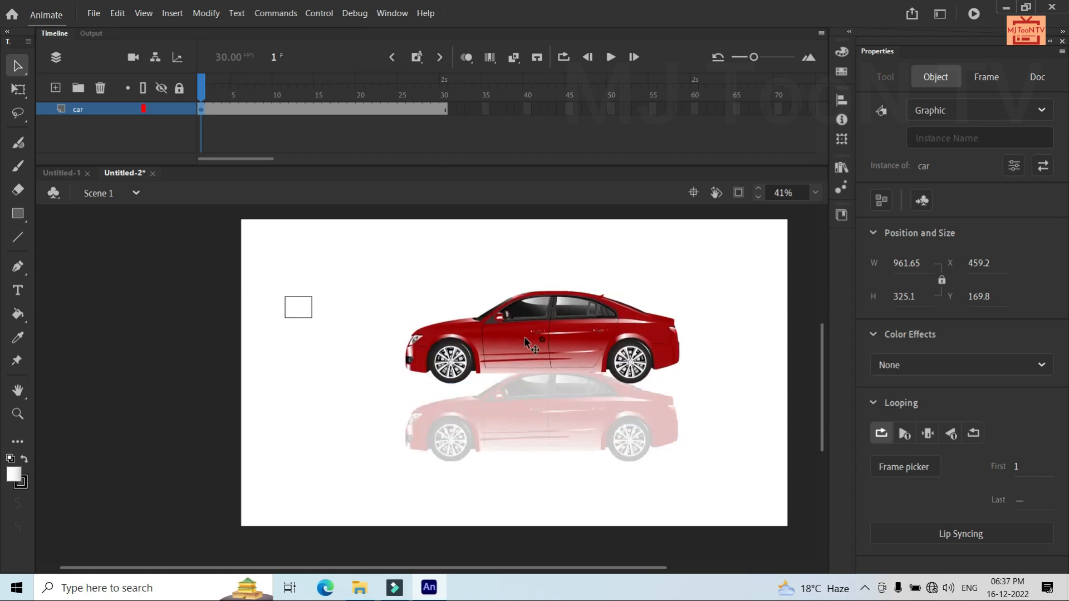
Delete the leftover rectangle outline in front of the car
{"action": "left_click", "coordinate": [260, 280]}
{"action": "left_click_drag", "start_coordinate": [261, 280], "coordinate": [332, 363]}
{"action": "key", "text": "Delete"}
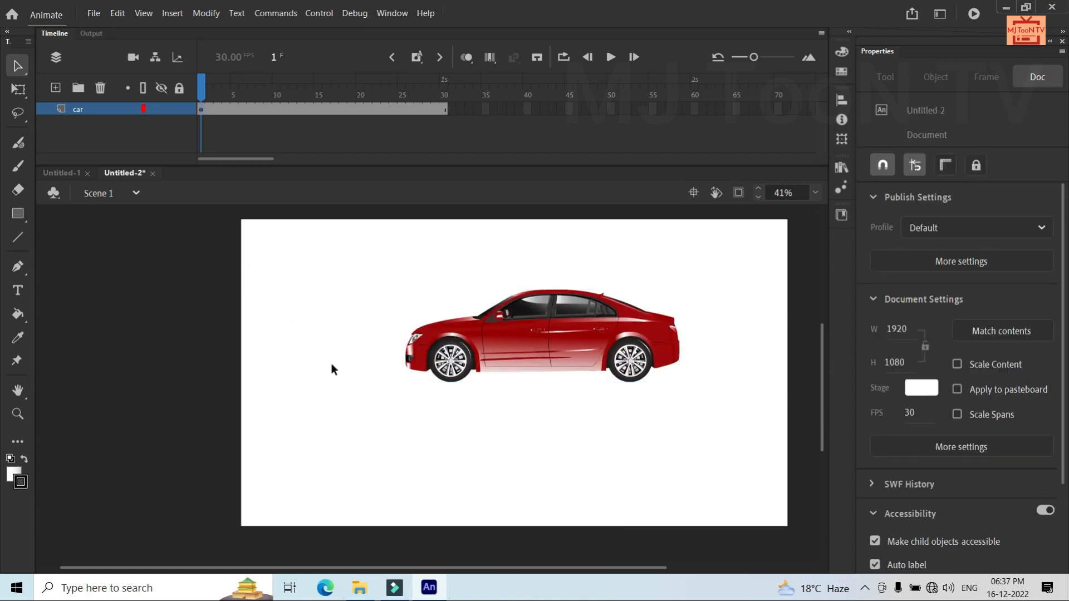
Test the movie, enlarge the preview to check the nested car animation, and close it
{"action": "key", "text": "ctrl+Return"}
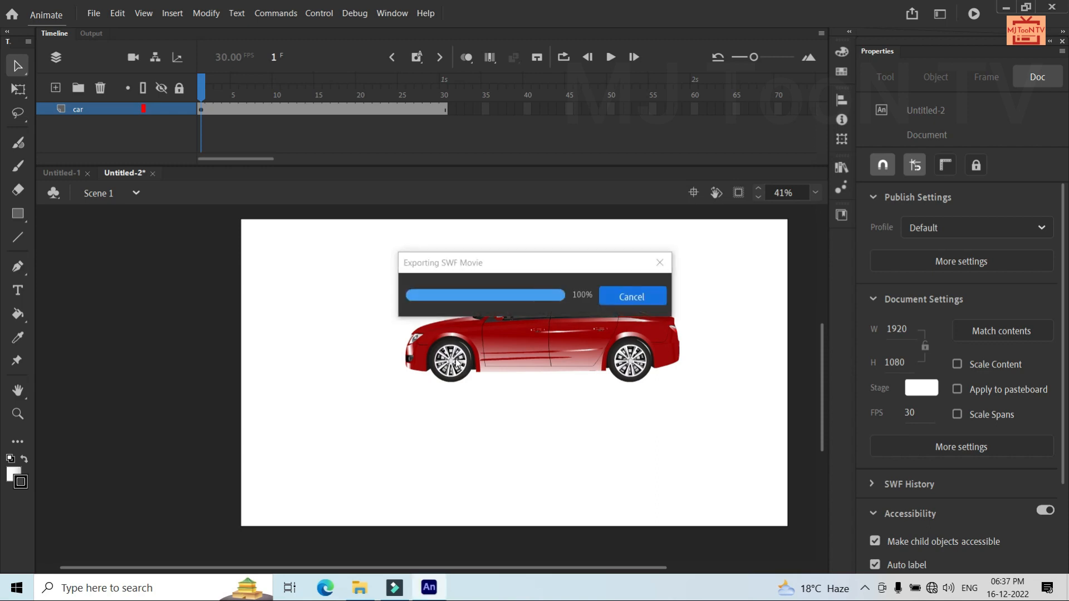
{"action": "double_click", "coordinate": [532, 8]}
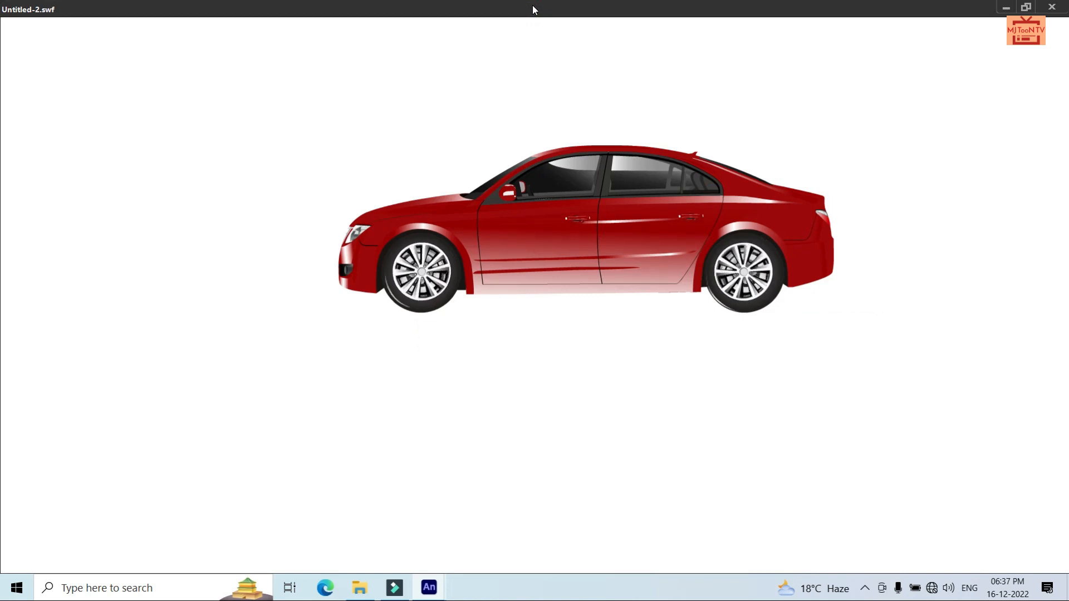
{"action": "left_click", "coordinate": [1049, 8]}
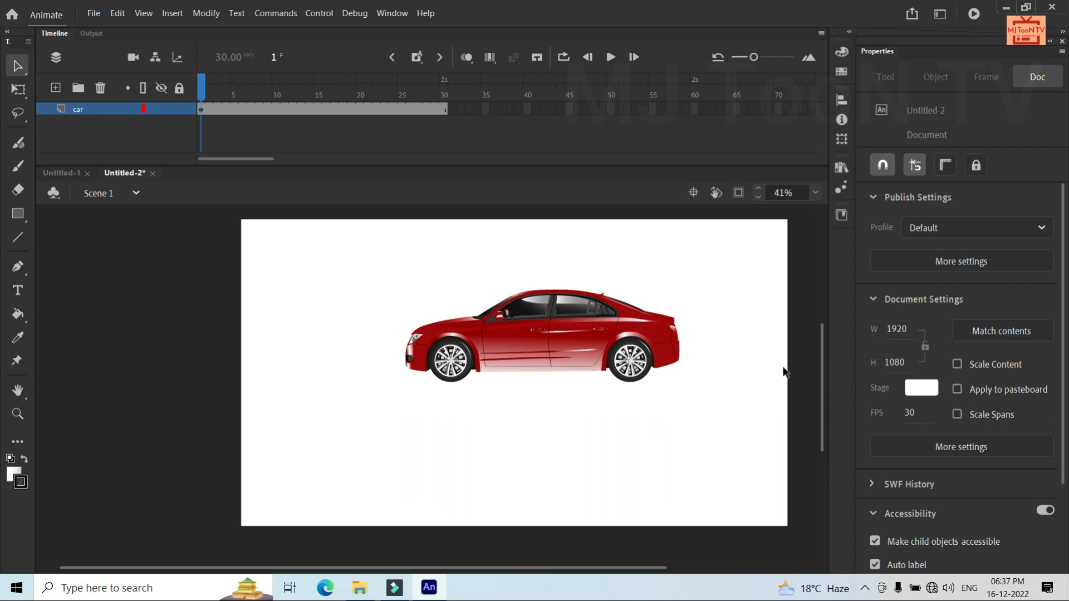
{"action": "left_click_drag", "start_coordinate": [821, 366], "coordinate": [821, 360]}
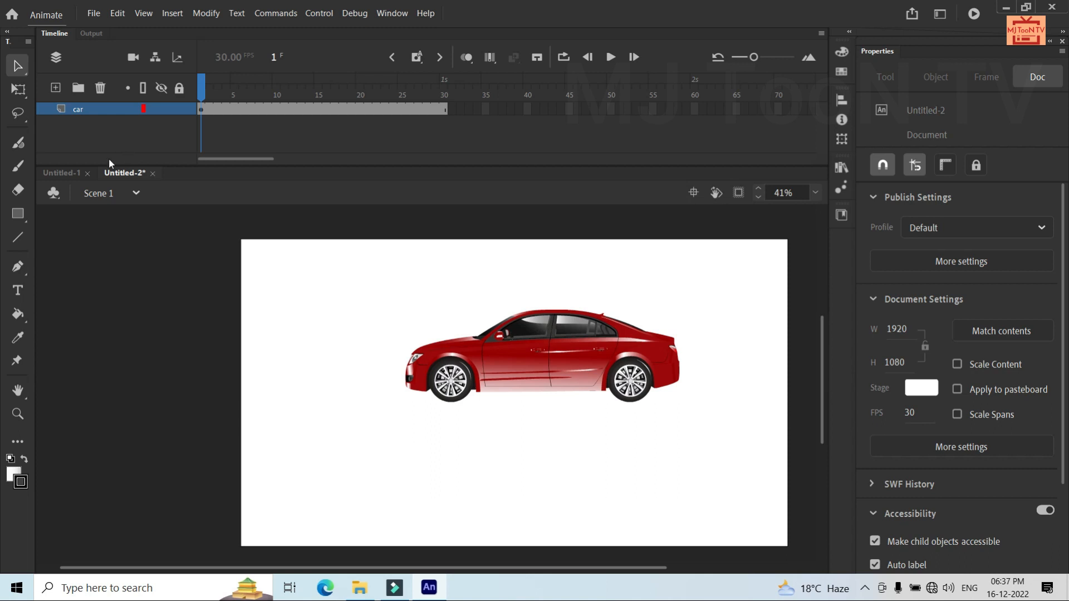
{"action": "left_click", "coordinate": [94, 14]}
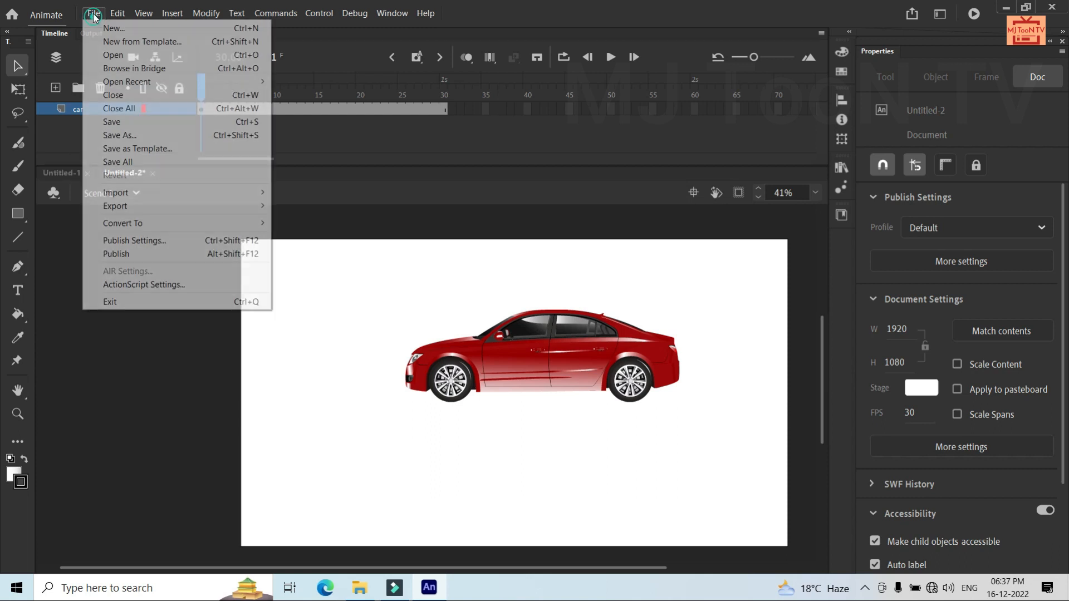
{"action": "key", "text": "Escape"}
{"action": "left_click", "coordinate": [95, 14]}
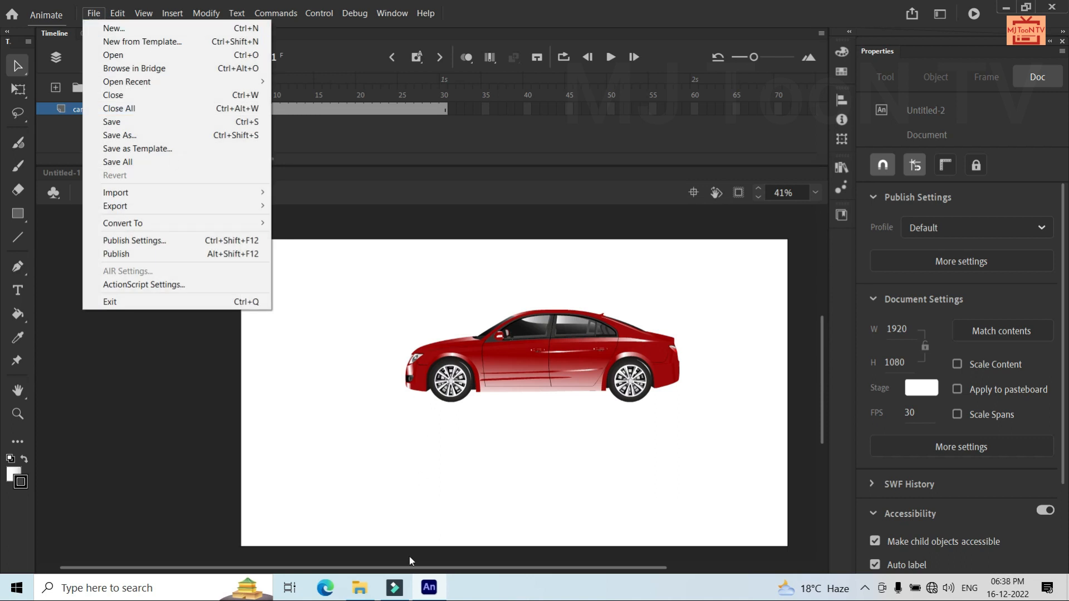
{"action": "left_click", "coordinate": [382, 486]}
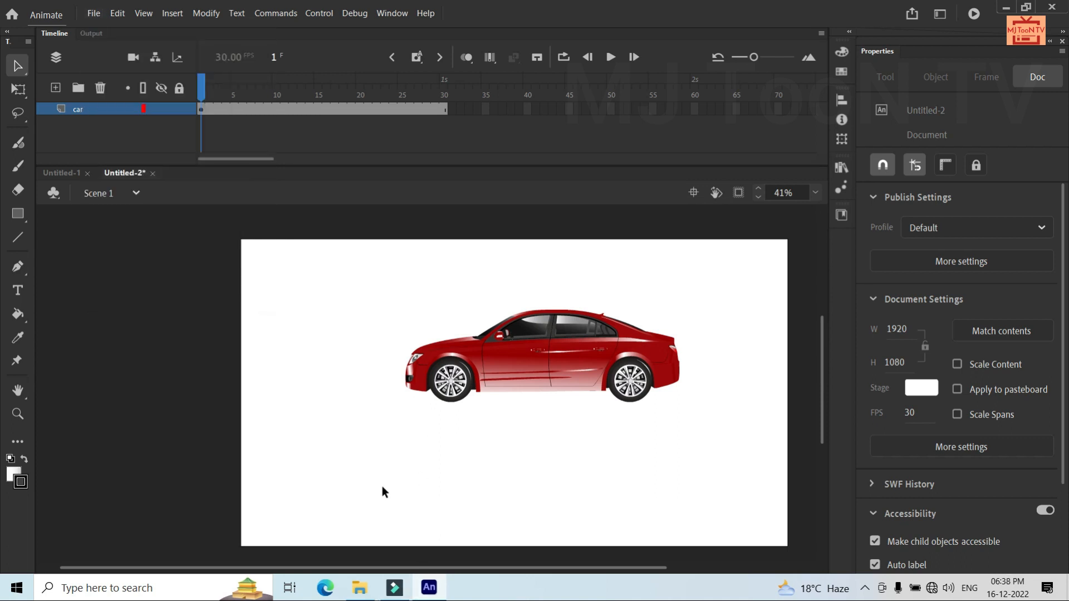
Switch to File Explorer and open the chota Animate document from the Animate class folder on Local Disk (D:)
{"action": "left_click", "coordinate": [421, 595]}
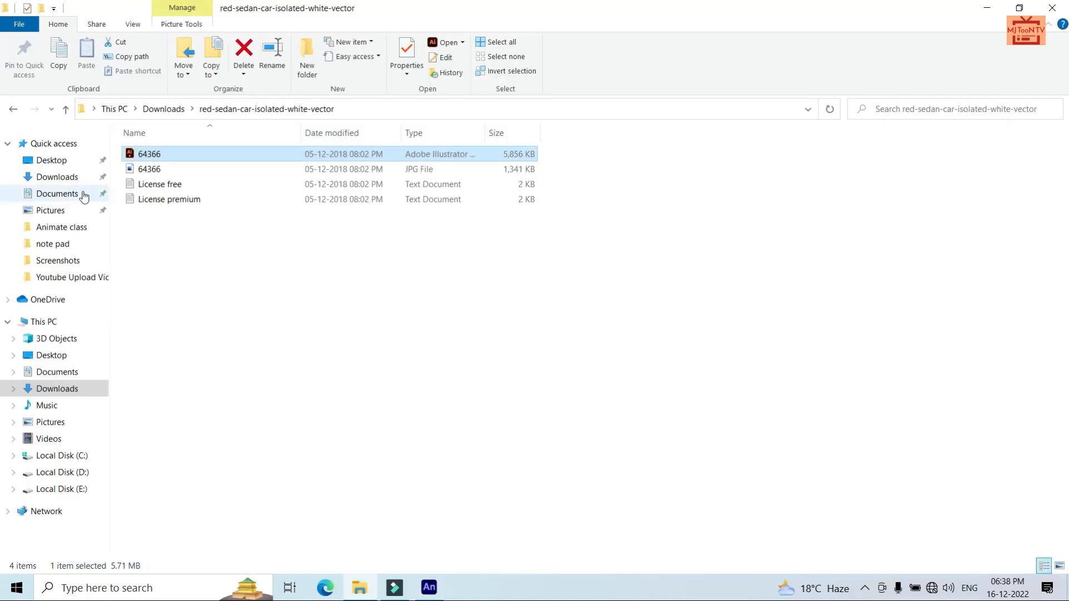
{"action": "left_click", "coordinate": [13, 108]}
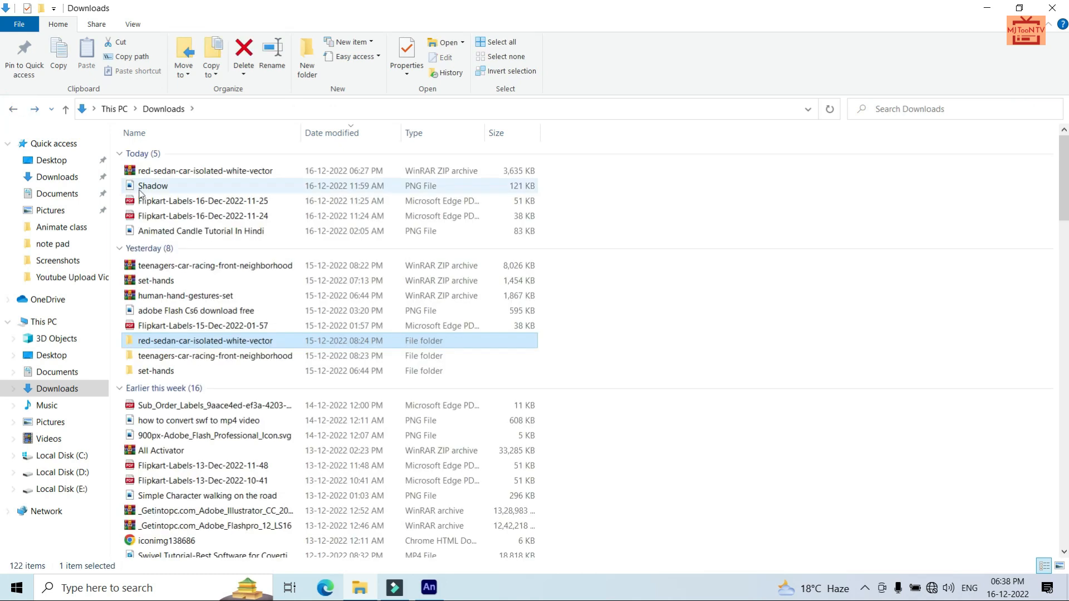
{"action": "left_click", "coordinate": [13, 108]}
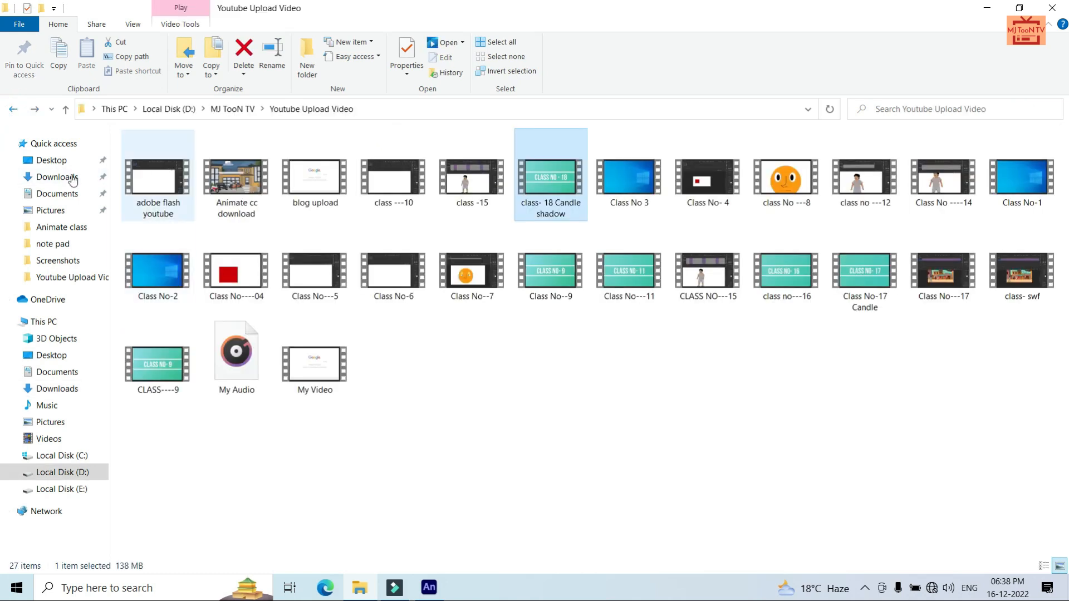
{"action": "left_click", "coordinate": [13, 109]}
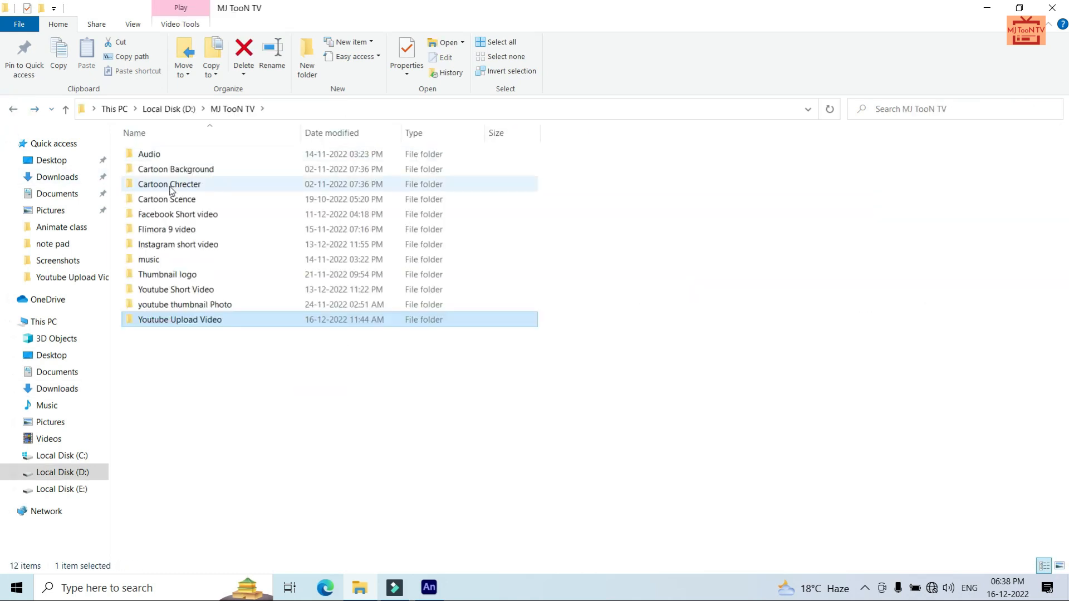
{"action": "left_click", "coordinate": [13, 108]}
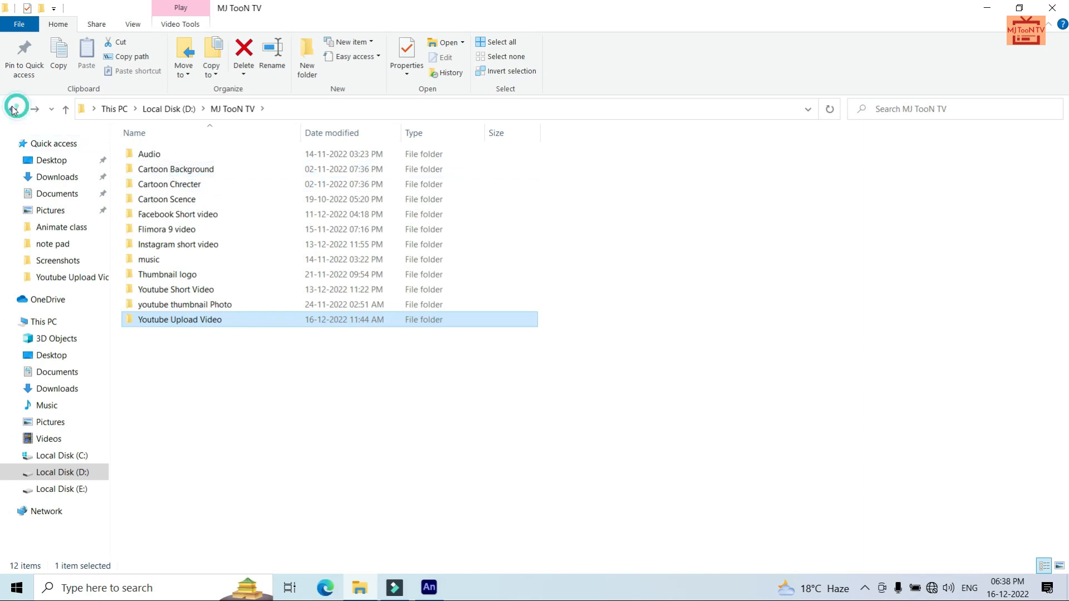
{"action": "double_click", "coordinate": [167, 157]}
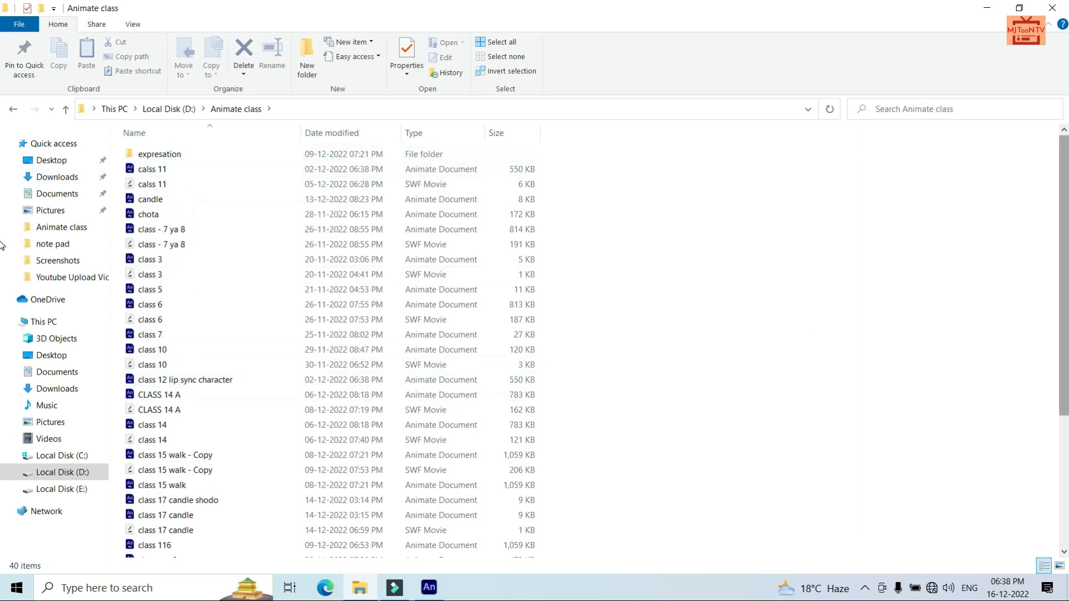
{"action": "left_click_drag", "start_coordinate": [1065, 246], "coordinate": [1067, 293]}
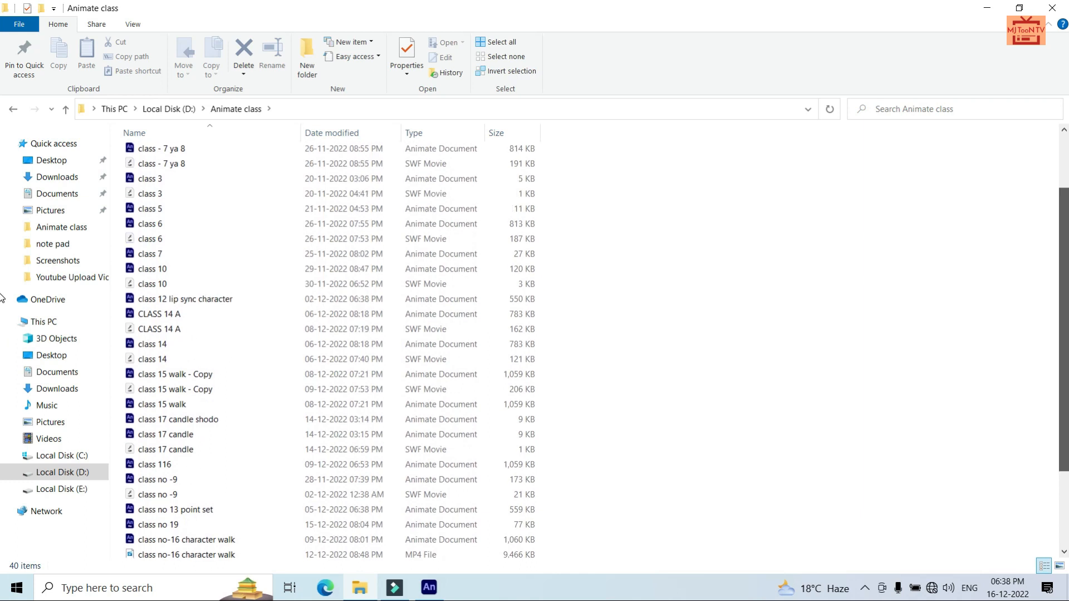
{"action": "scroll", "coordinate": [1, 279], "scroll_direction": "up", "scroll_amount": 2}
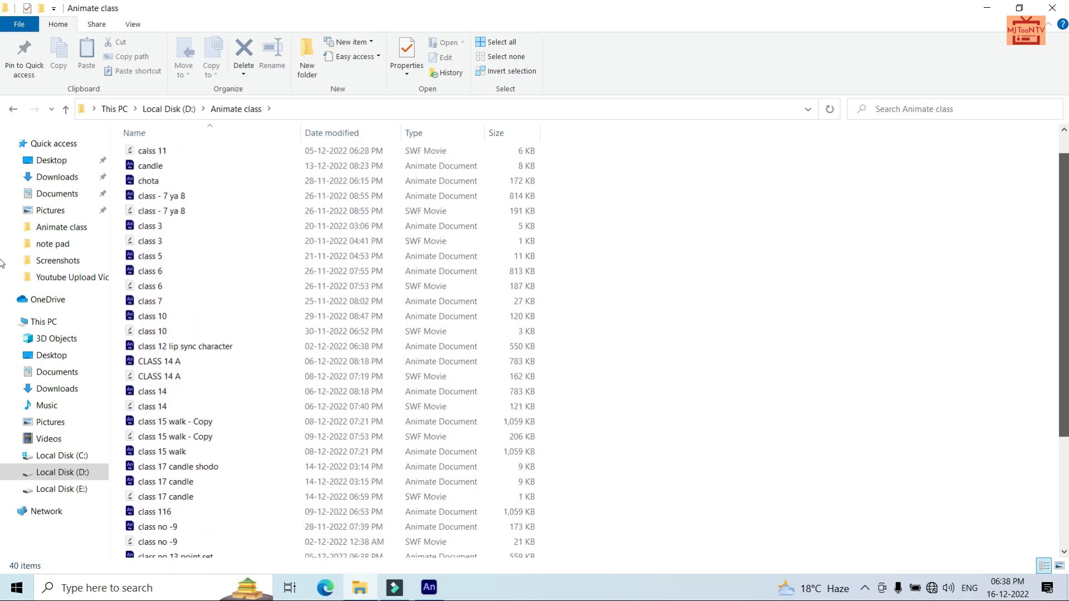
{"action": "double_click", "coordinate": [158, 184]}
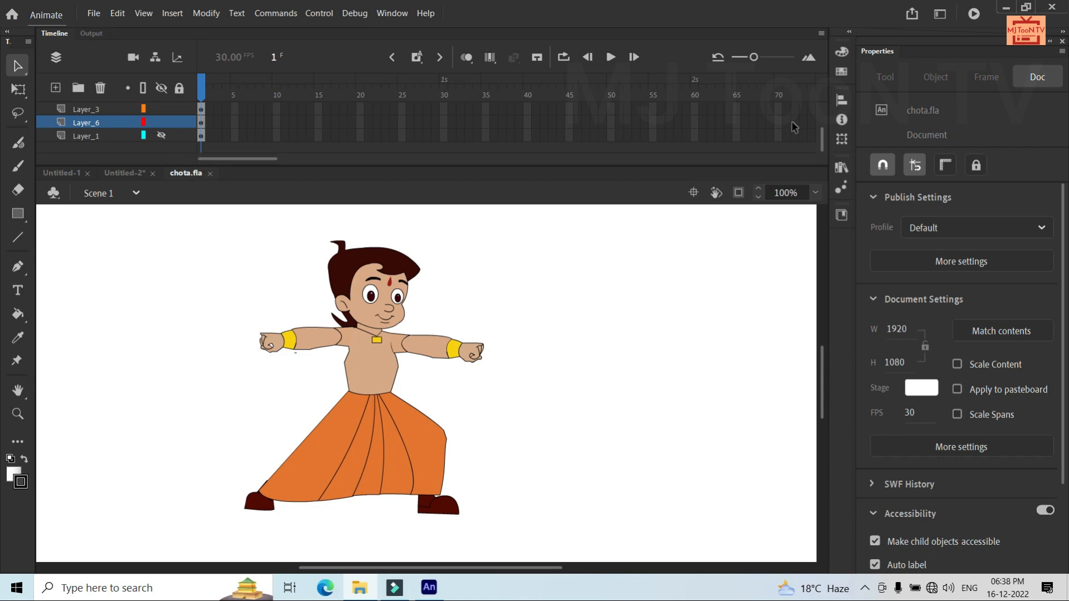
Show the hidden Layer_1 of the character file and delete that layer
{"action": "left_click_drag", "start_coordinate": [822, 137], "coordinate": [827, 102]}
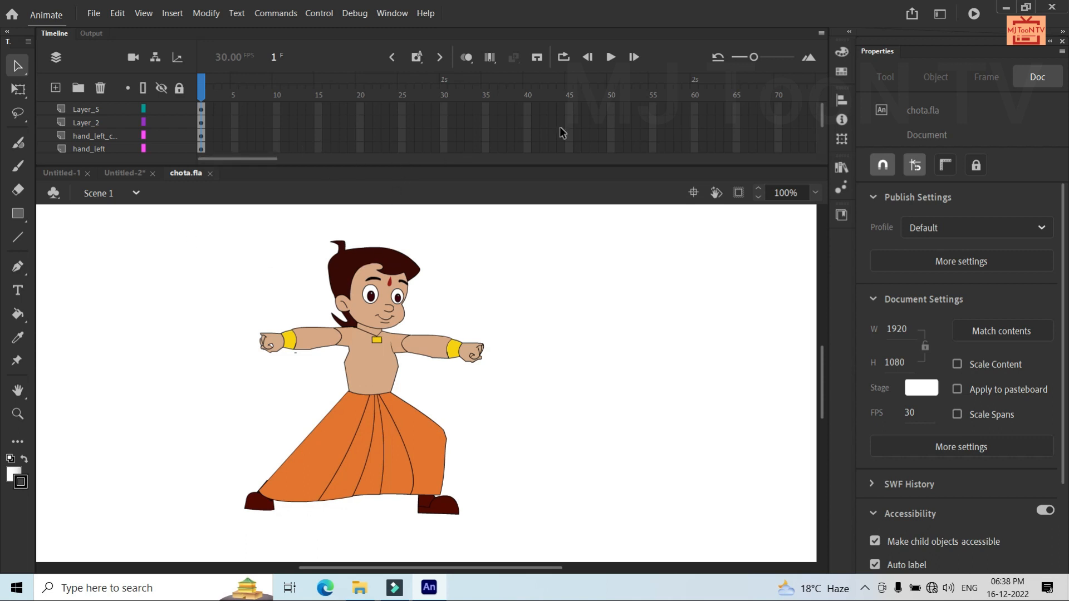
{"action": "left_click", "coordinate": [822, 110]}
{"action": "left_click_drag", "start_coordinate": [822, 116], "coordinate": [827, 186]}
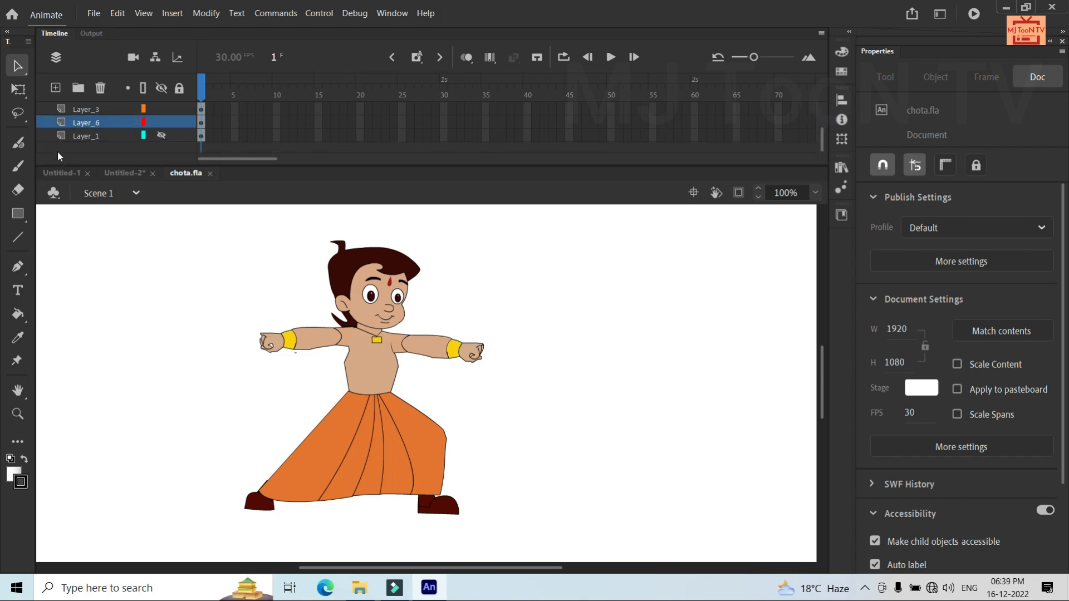
{"action": "left_click", "coordinate": [82, 136]}
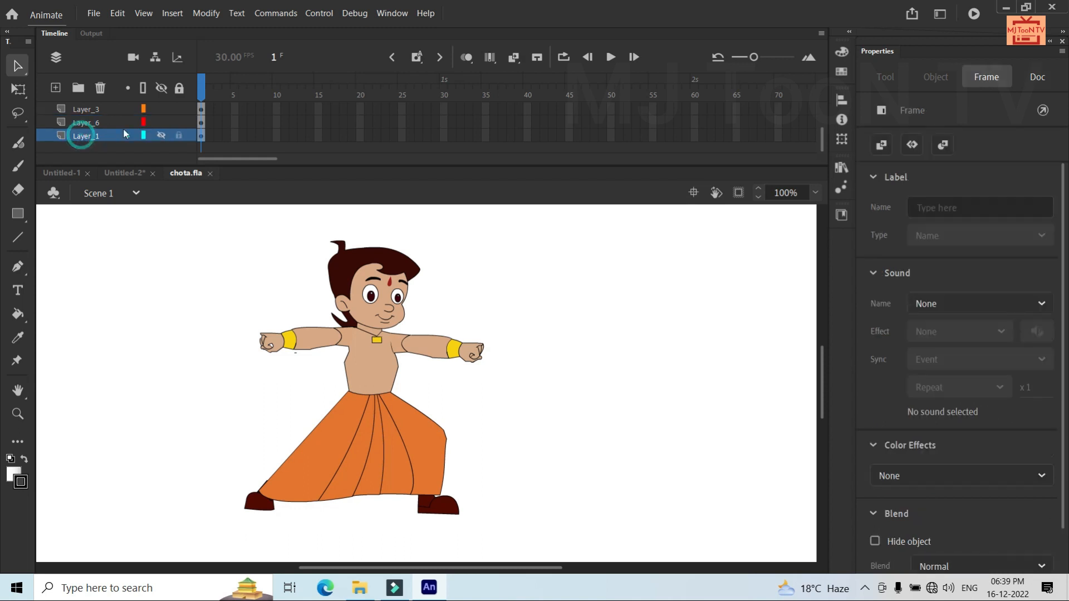
{"action": "left_click", "coordinate": [162, 135]}
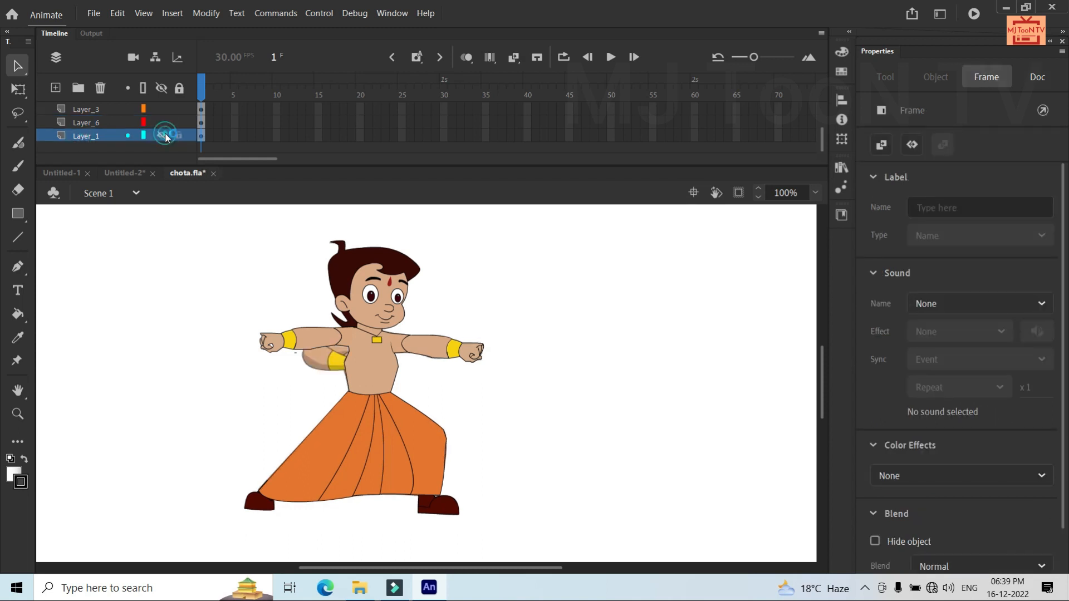
{"action": "left_click", "coordinate": [100, 89]}
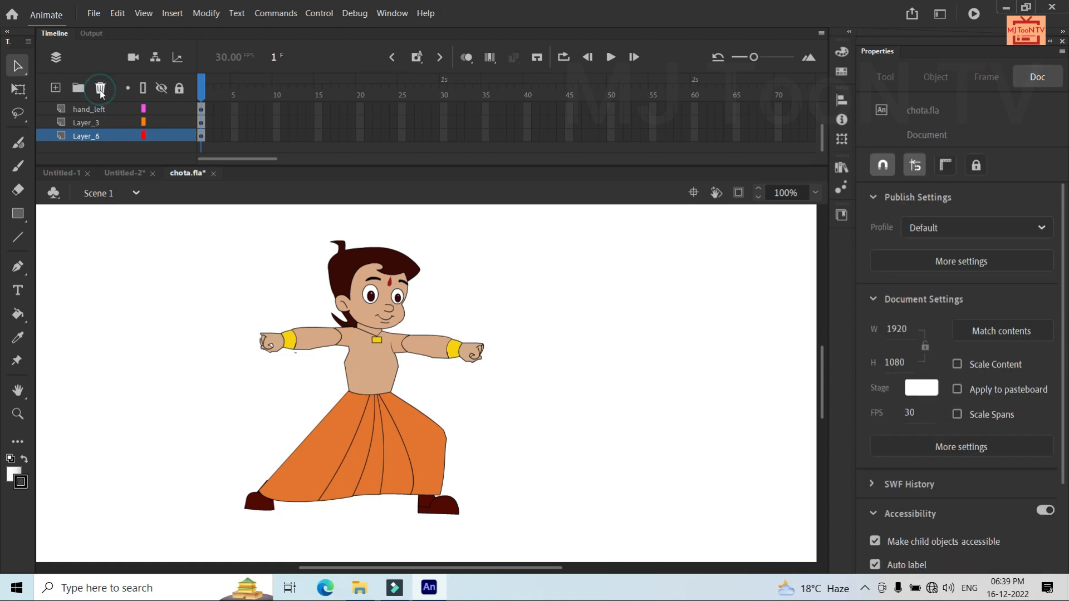
Add a new layer below Layer_6 and draw a rectangle about 110 by 91 px on it beside the character
{"action": "left_click", "coordinate": [54, 89]}
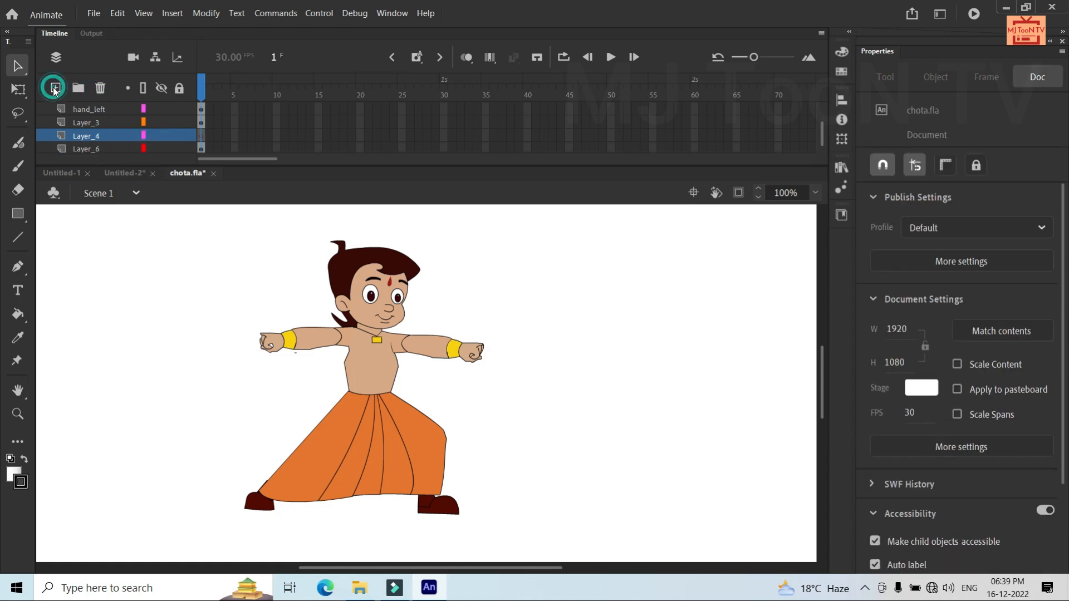
{"action": "left_click_drag", "start_coordinate": [101, 139], "coordinate": [102, 165]}
{"action": "left_click", "coordinate": [201, 138]}
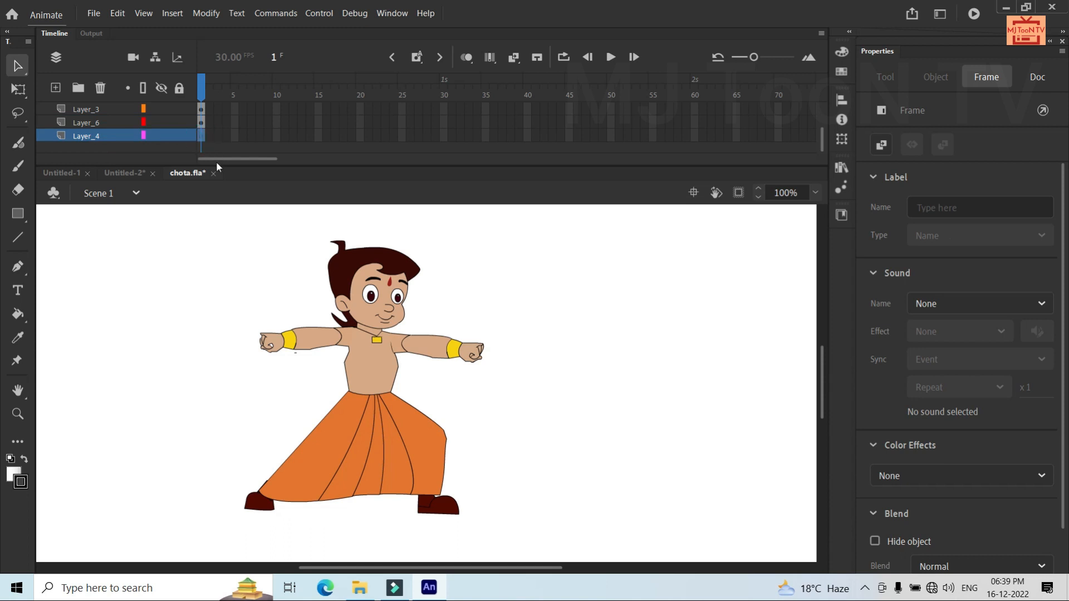
{"action": "left_click", "coordinate": [26, 218]}
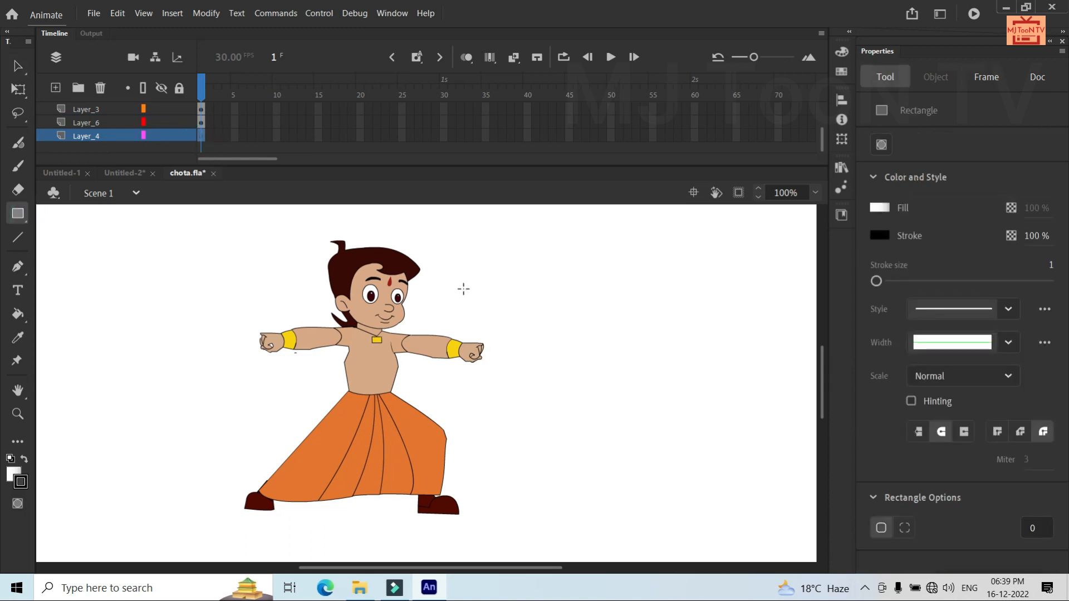
{"action": "left_click_drag", "start_coordinate": [548, 274], "coordinate": [625, 337]}
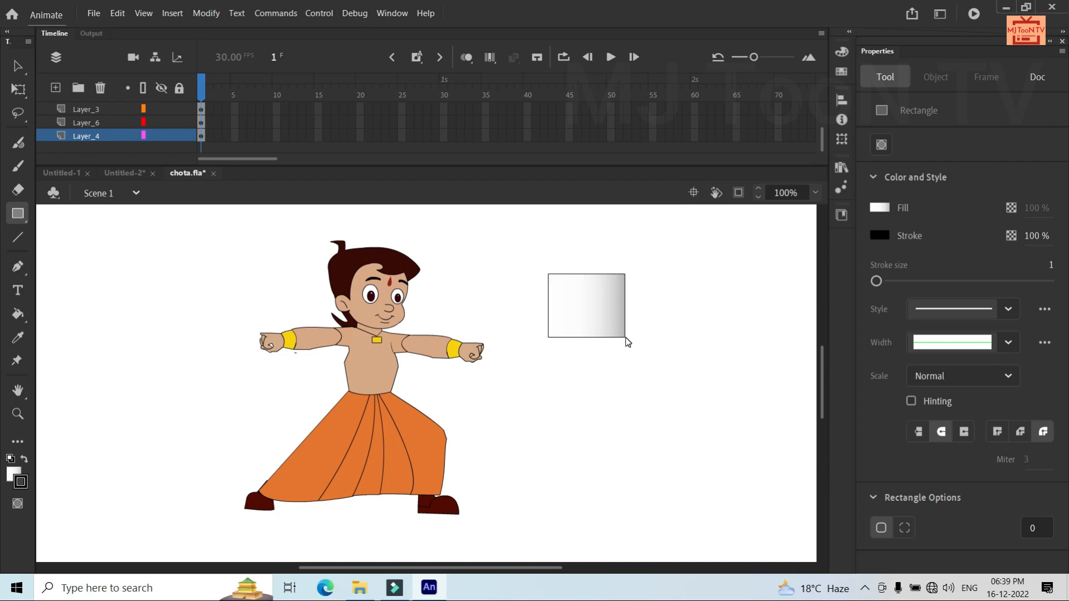
Convert the rectangle's fill into a graphic symbol named Chota bheem
{"action": "key", "text": "v"}
{"action": "left_click", "coordinate": [594, 307]}
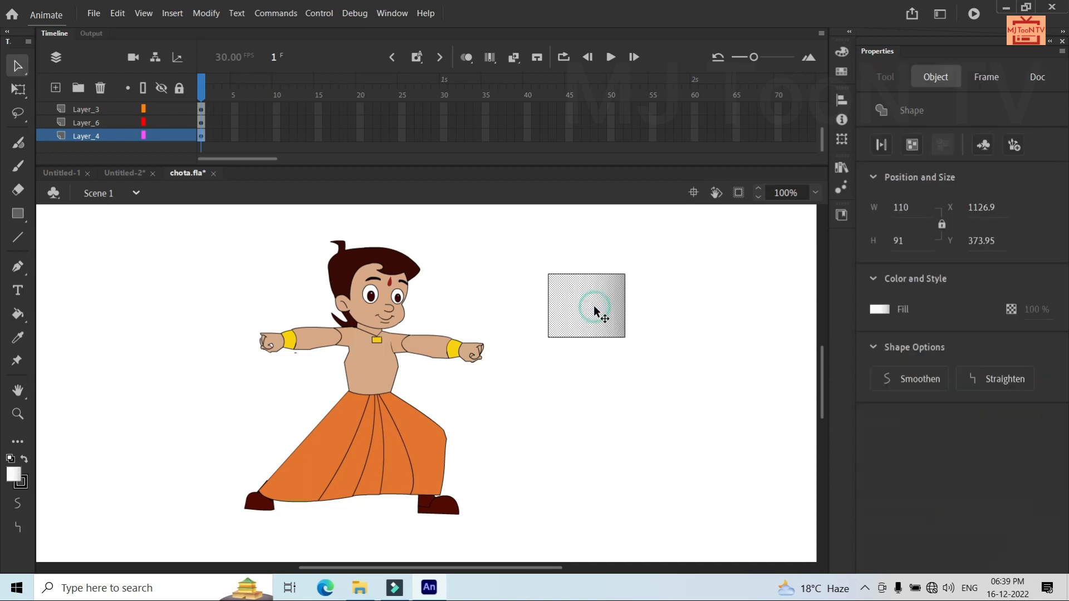
{"action": "key", "text": "F8"}
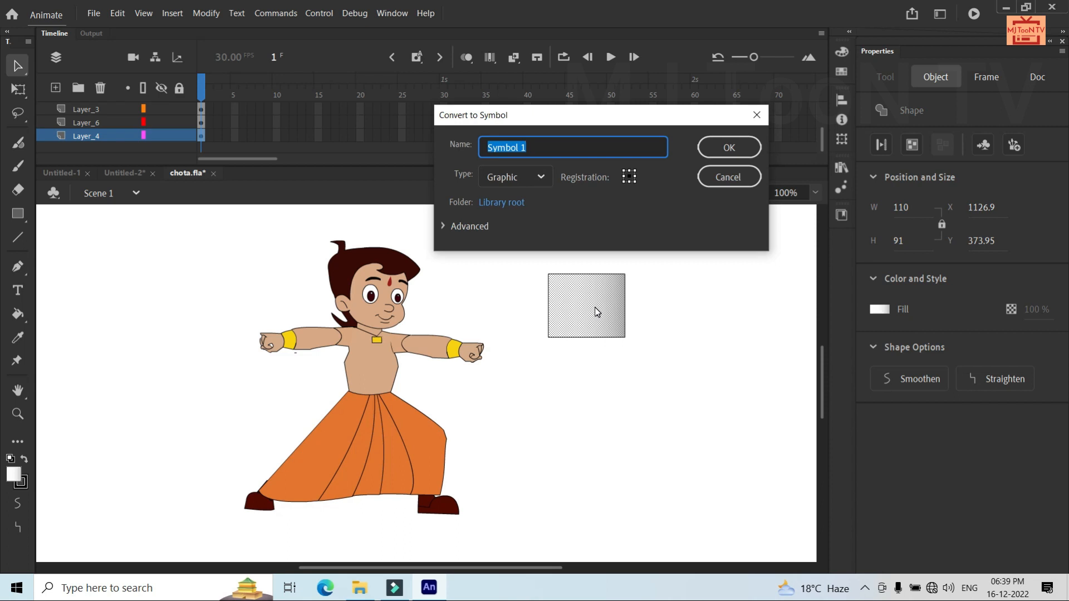
{"action": "key", "text": "BackSpace"}
{"action": "type", "text": "c"}
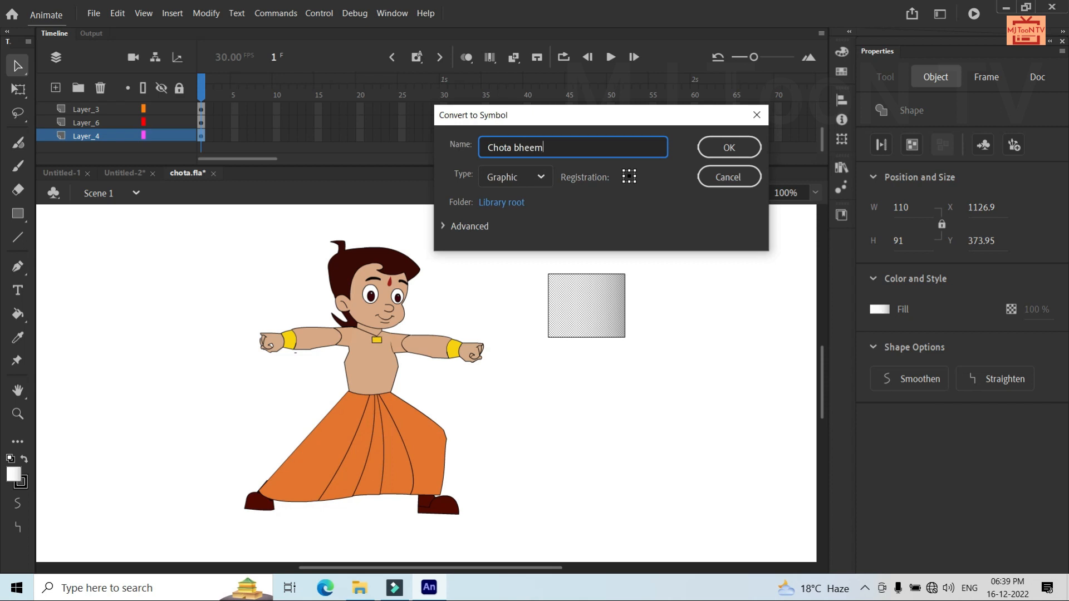
{"action": "left_click", "coordinate": [725, 151]}
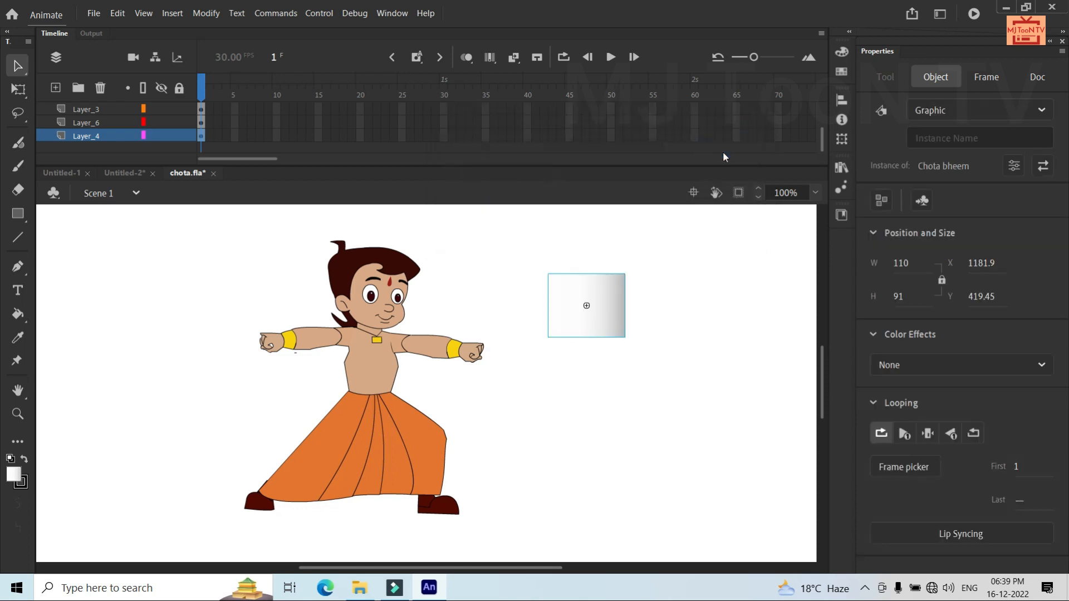
Examine which parts of the character are drawn on Layer_5 and Layer_2 at the top of the layer stack
{"action": "mouse_move", "coordinate": [823, 361]}
{"action": "left_mouse_down"}
{"action": "mouse_move", "coordinate": [821, 333]}
{"action": "mouse_move", "coordinate": [824, 372]}
{"action": "mouse_move", "coordinate": [824, 361]}
{"action": "left_mouse_up"}
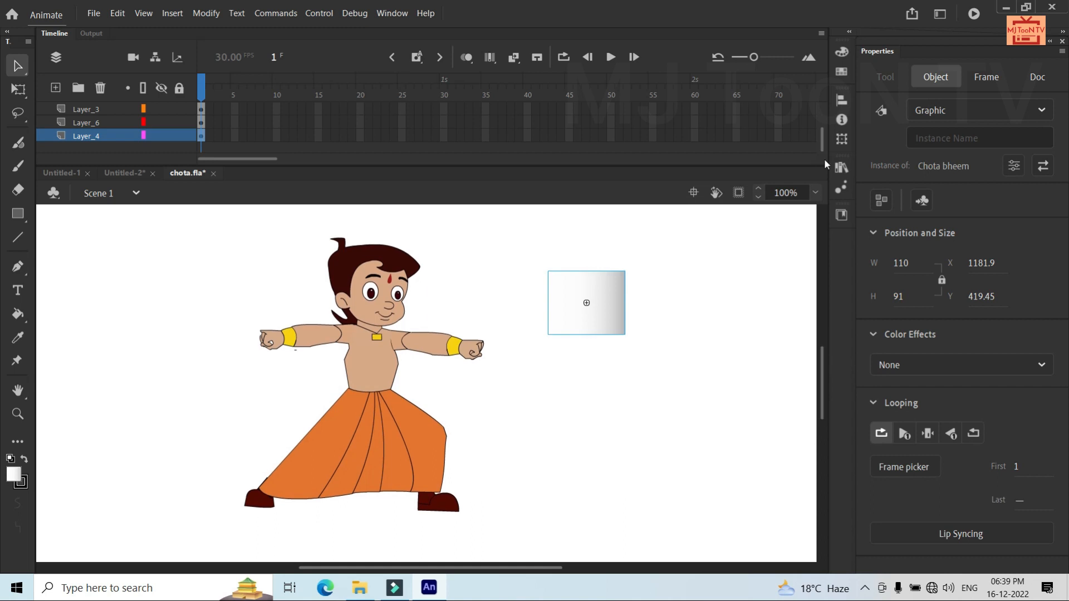
{"action": "left_click_drag", "start_coordinate": [822, 143], "coordinate": [823, 114]}
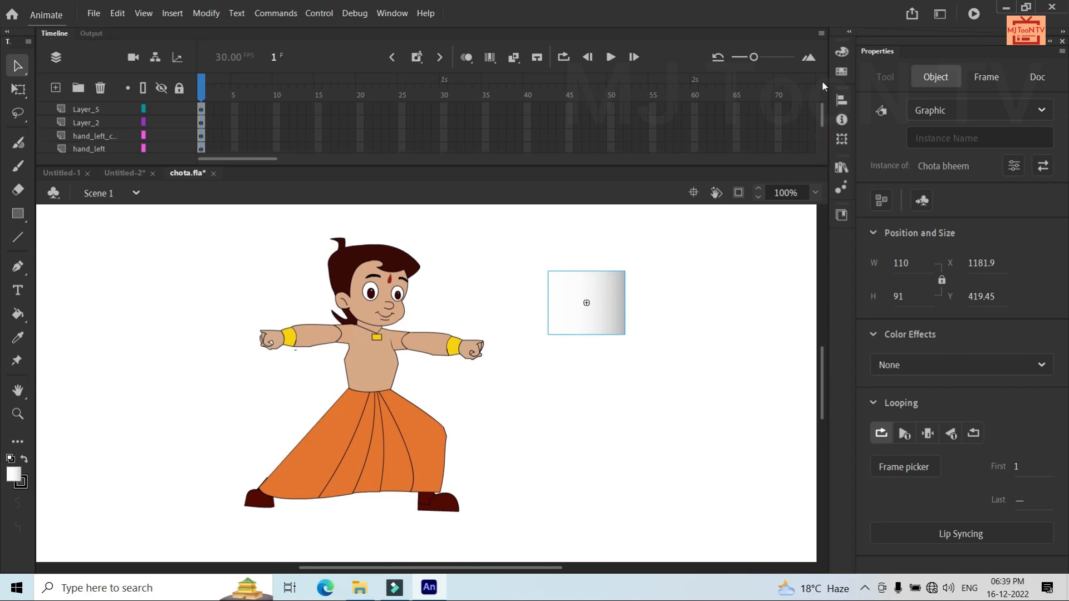
{"action": "left_click", "coordinate": [88, 109]}
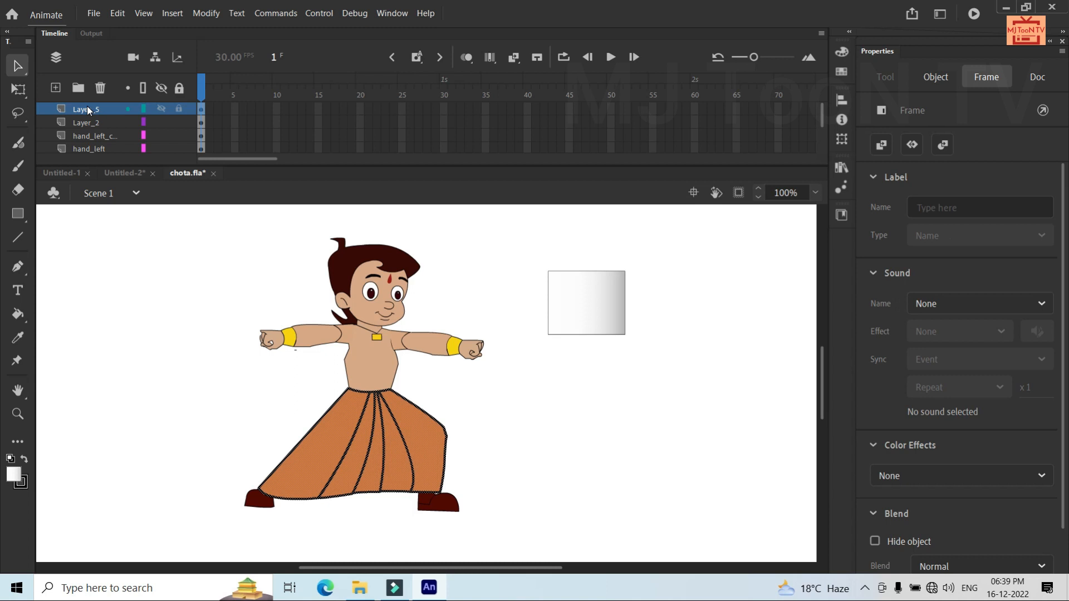
{"action": "left_click", "coordinate": [222, 110]}
{"action": "scroll", "coordinate": [222, 111], "scroll_direction": "down", "scroll_amount": 3}
{"action": "scroll", "coordinate": [218, 117], "scroll_direction": "up", "scroll_amount": 3}
{"action": "left_click", "coordinate": [226, 108]}
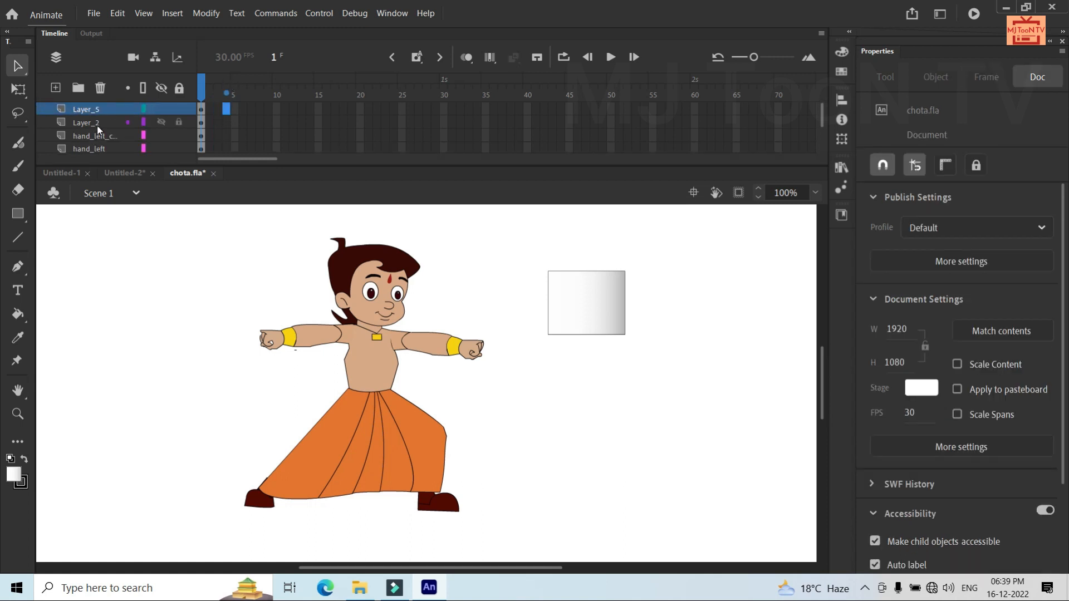
{"action": "left_click", "coordinate": [81, 122]}
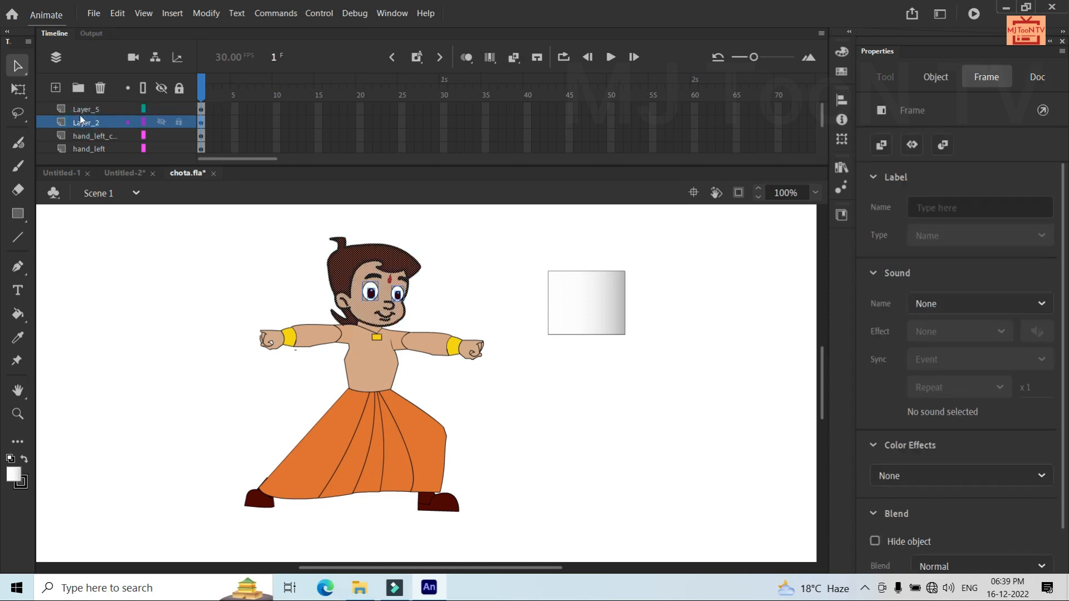
{"action": "left_click", "coordinate": [81, 111]}
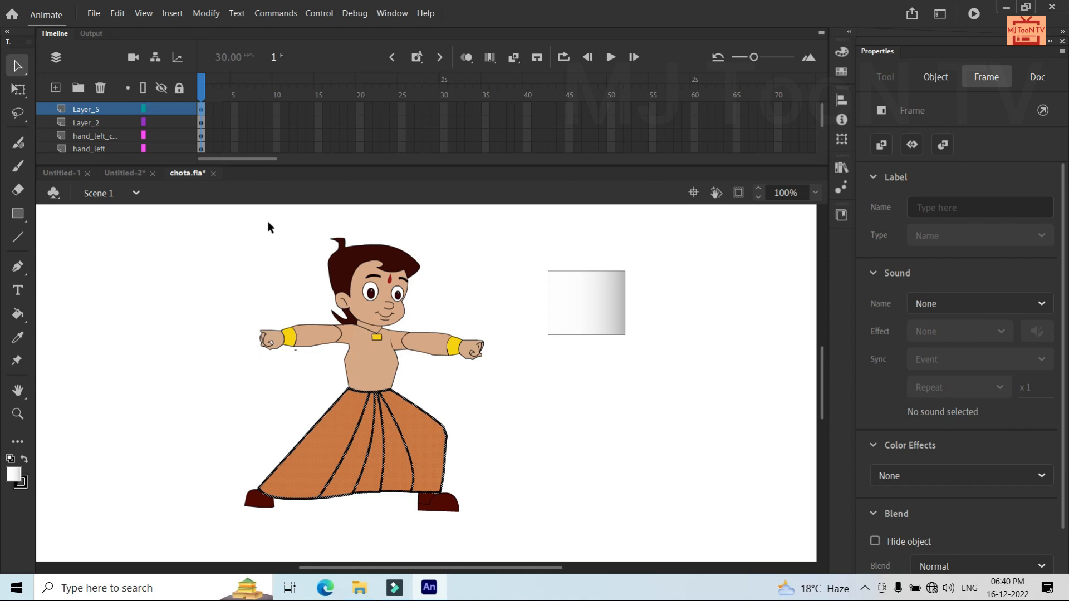
Cut all the character layers from Layer_5 down to Layer_6, leaving only the rectangle's Layer_4 in the scene
{"action": "left_click", "coordinate": [85, 110]}
{"action": "left_click_drag", "start_coordinate": [824, 111], "coordinate": [821, 182]}
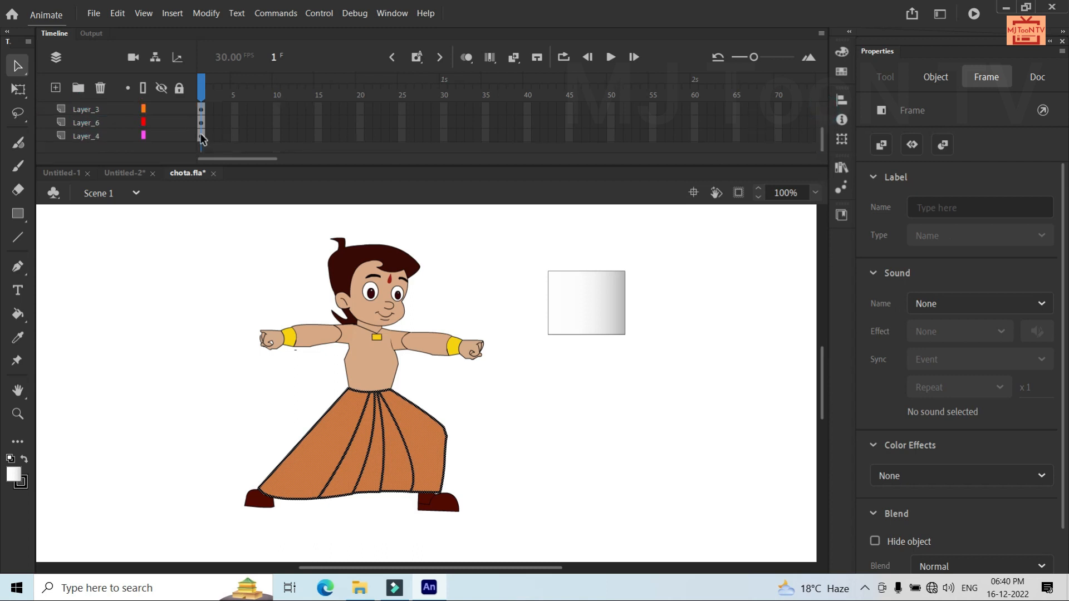
{"action": "left_click", "coordinate": [93, 125], "text": "shift"}
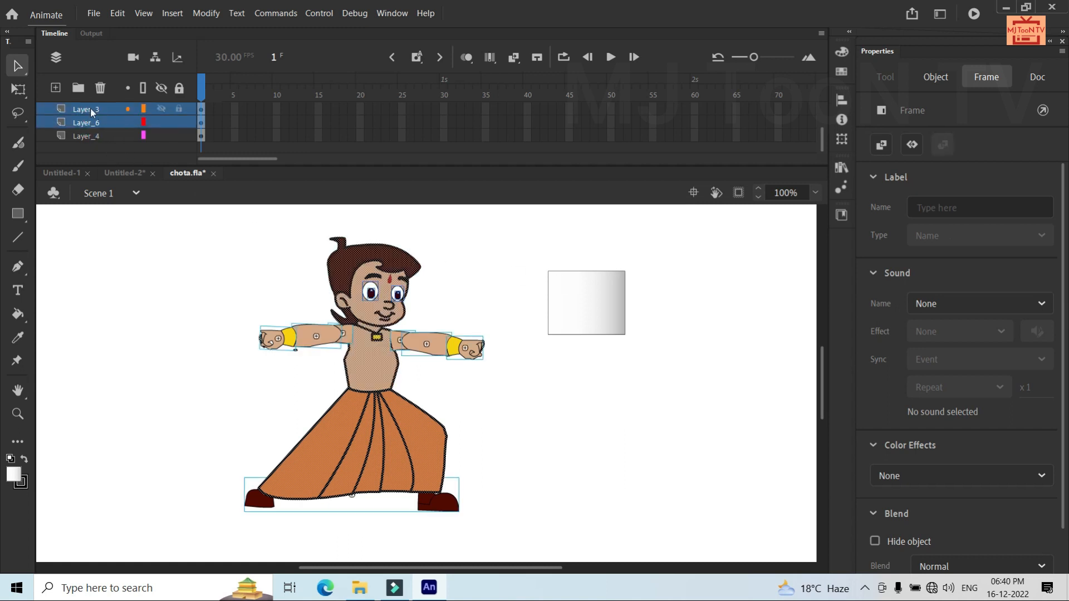
{"action": "right_click", "coordinate": [92, 107]}
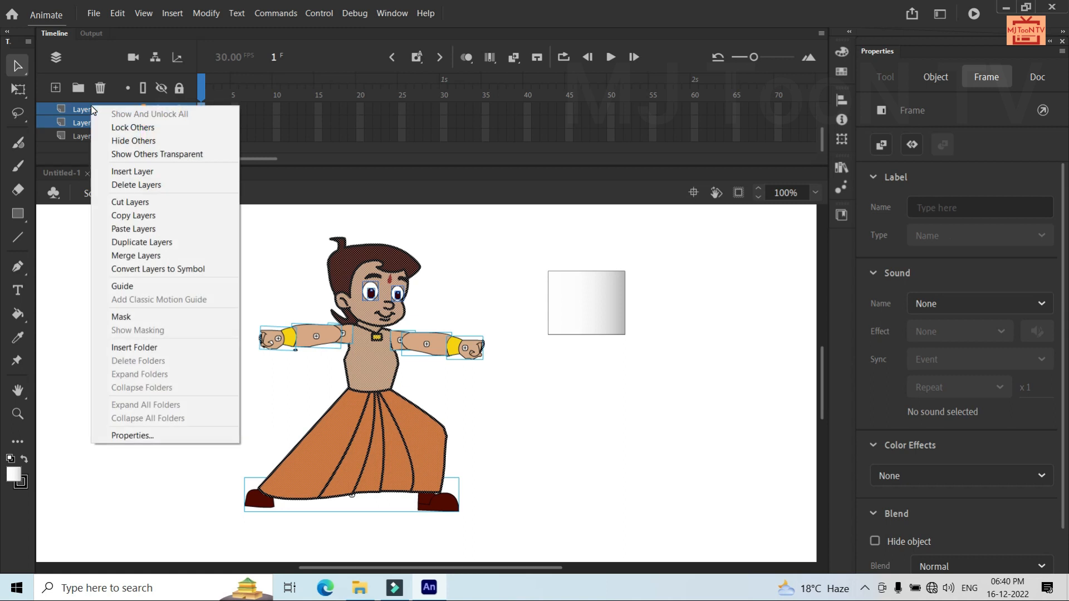
{"action": "left_click", "coordinate": [125, 202]}
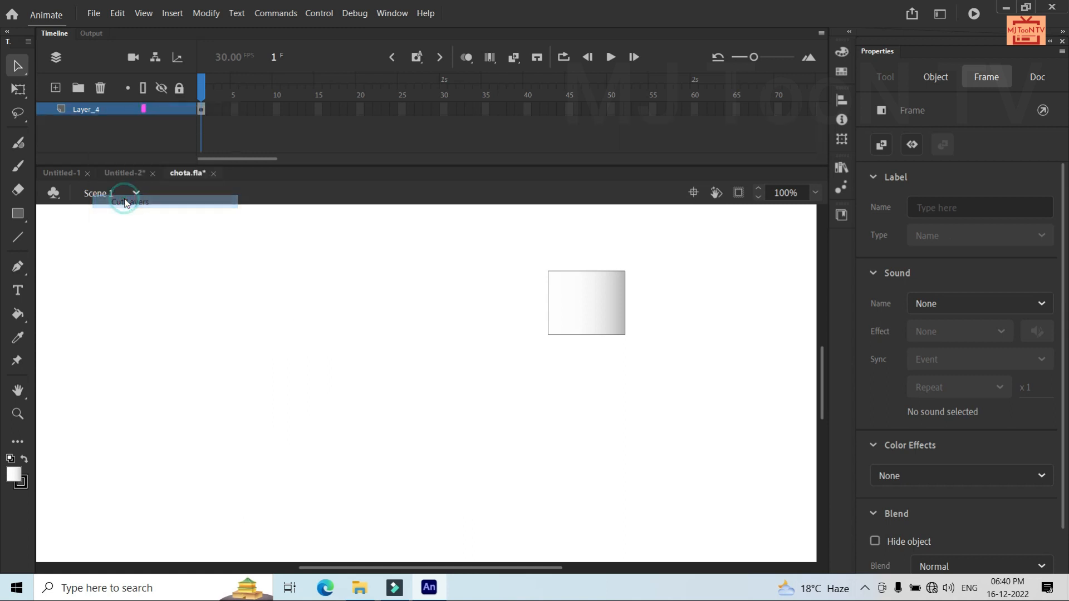
Enter the Chota bheem symbol and paste the cut character layers into its timeline
{"action": "double_click", "coordinate": [598, 302]}
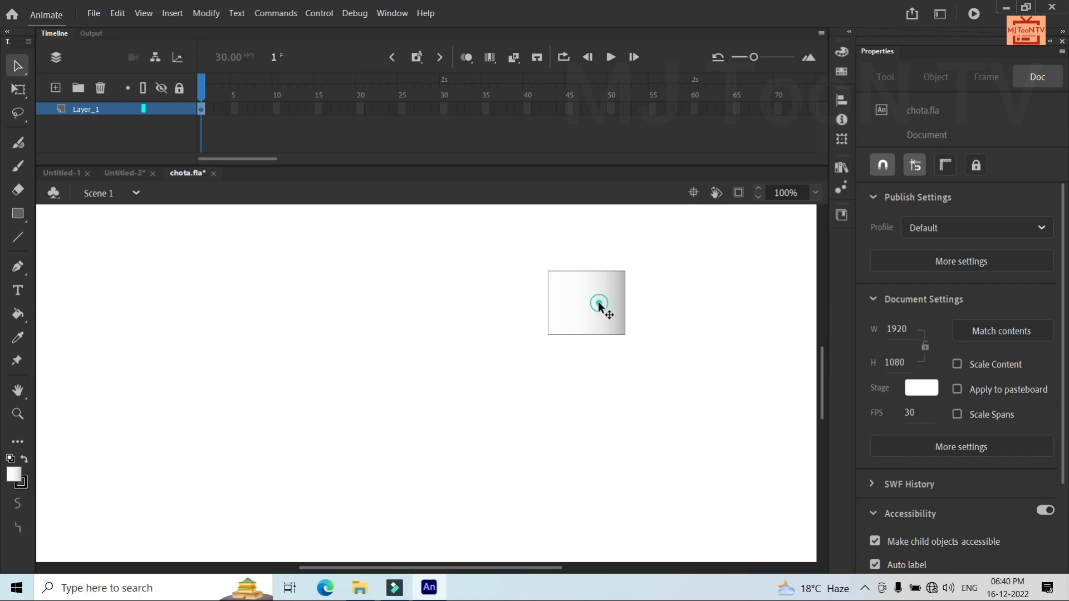
{"action": "right_click", "coordinate": [76, 108]}
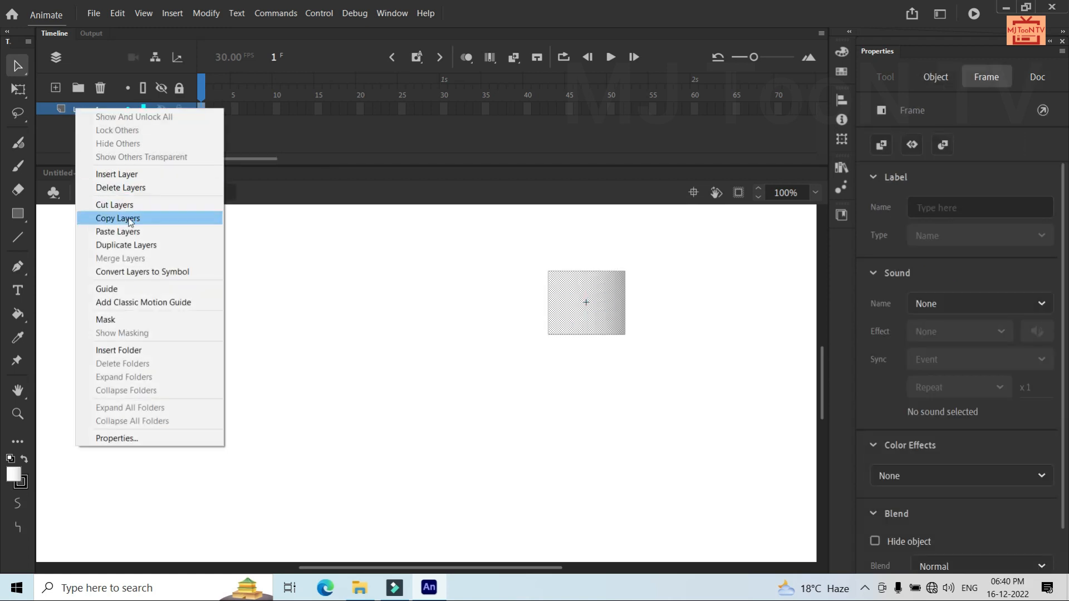
{"action": "left_click", "coordinate": [130, 231]}
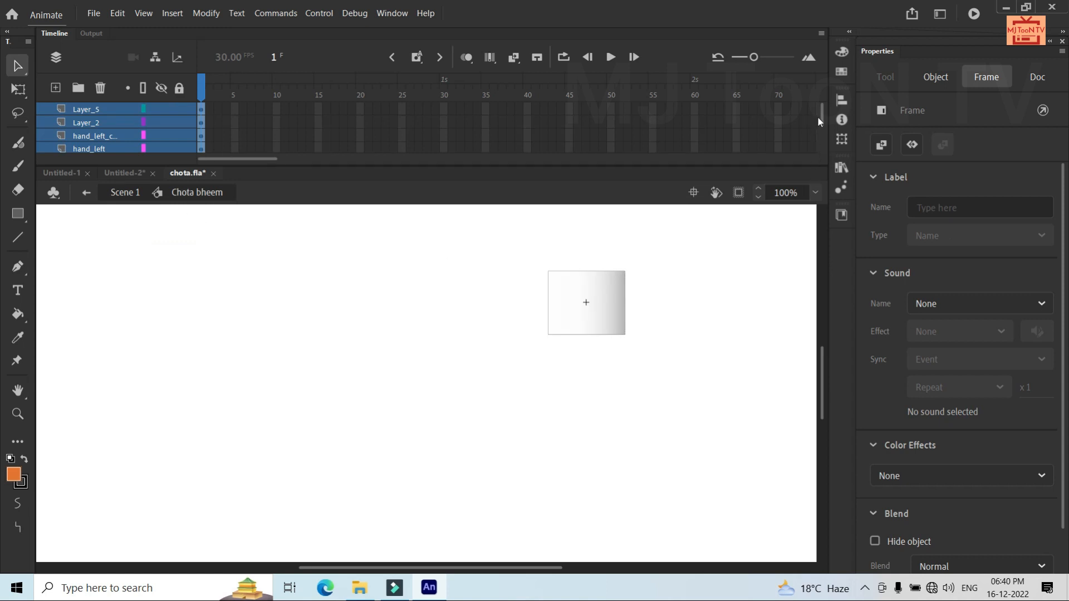
Delete the rectangle's Layer_1 from the Chota bheem symbol and return to Scene 1
{"action": "left_click_drag", "start_coordinate": [821, 118], "coordinate": [823, 178]}
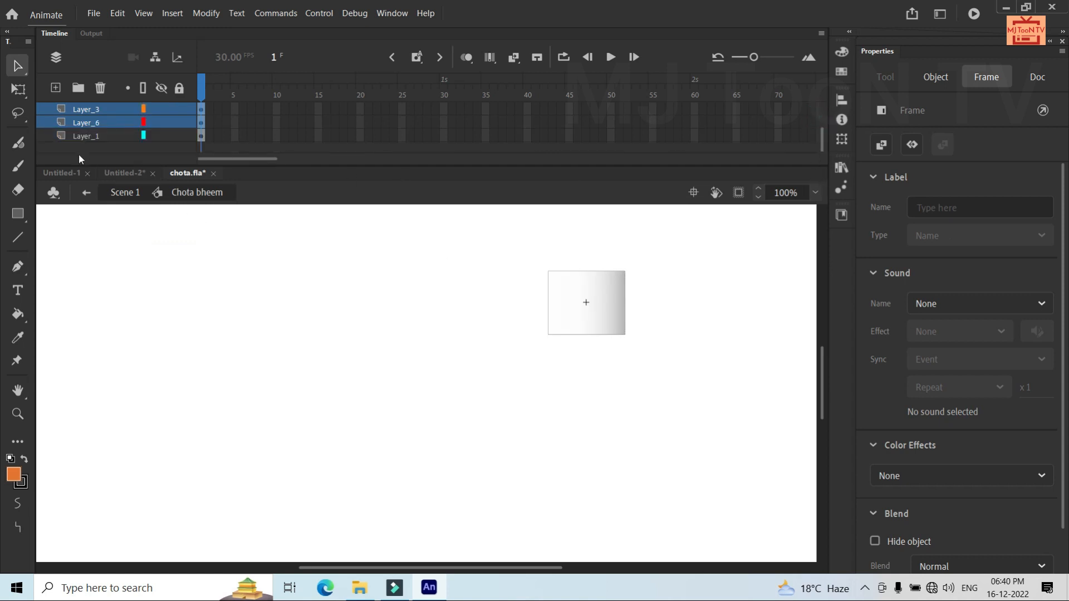
{"action": "left_click", "coordinate": [79, 139]}
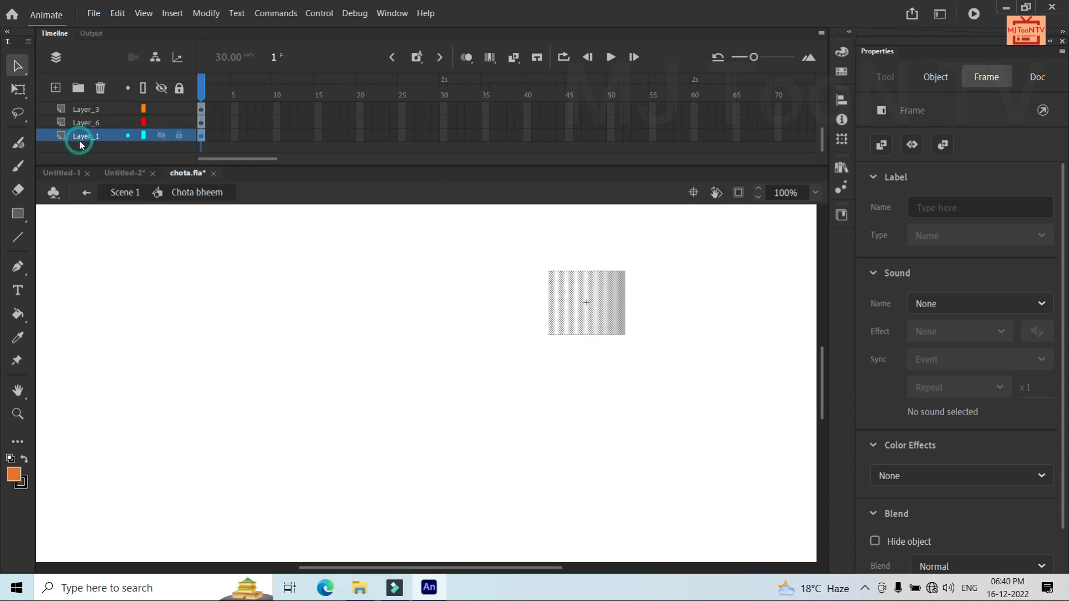
{"action": "left_click", "coordinate": [100, 88]}
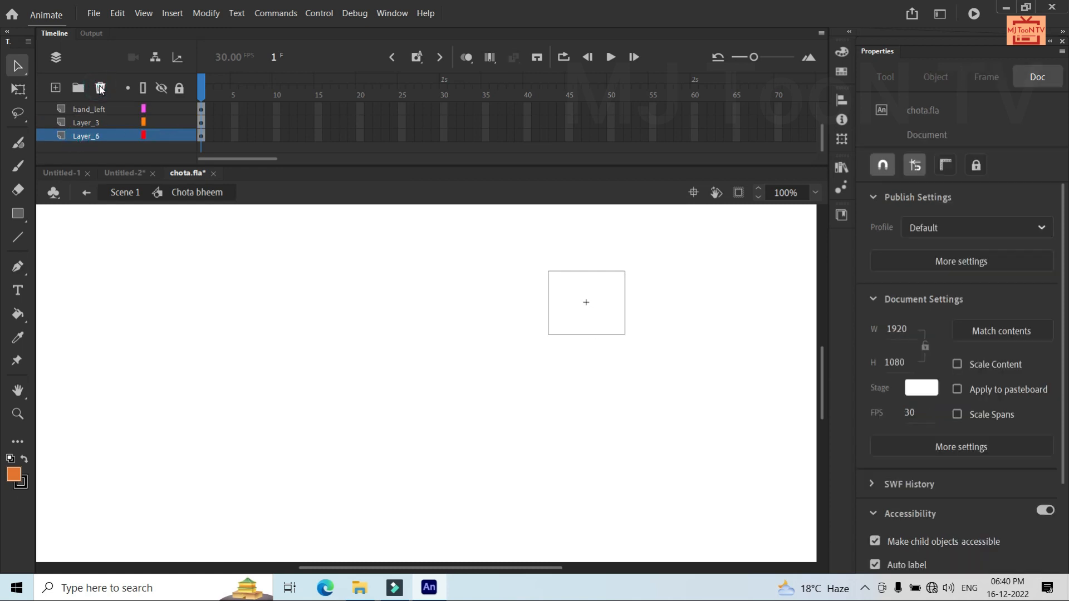
{"action": "left_click", "coordinate": [87, 192]}
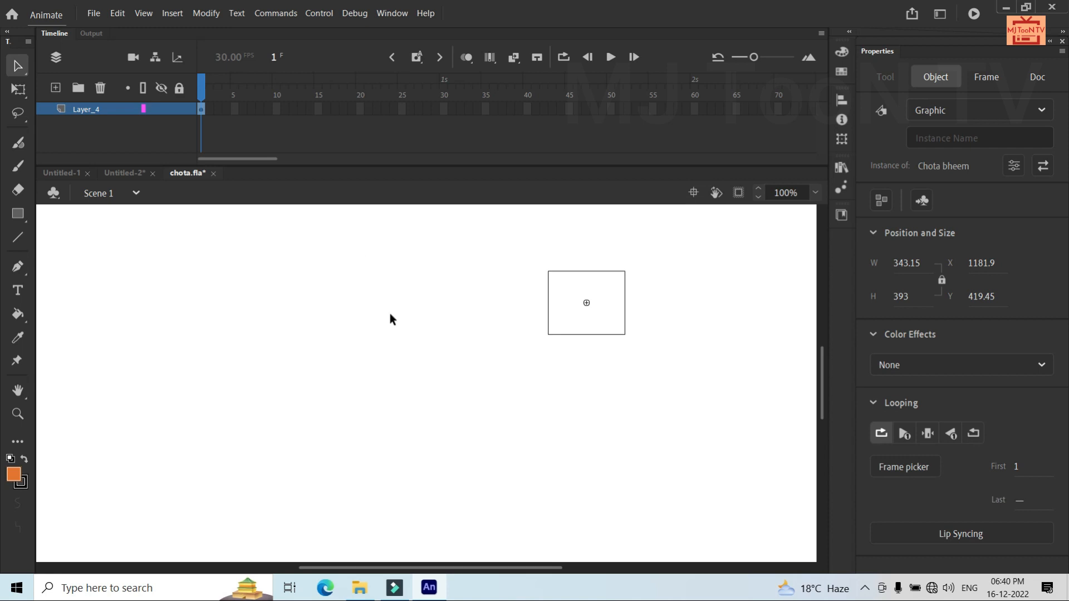
Move the Chota bheem symbol from the stage's lower-right corner onto the stage and delete the leftover rectangle outline
{"action": "scroll", "coordinate": [390, 314], "scroll_direction": "down", "scroll_amount": 4}
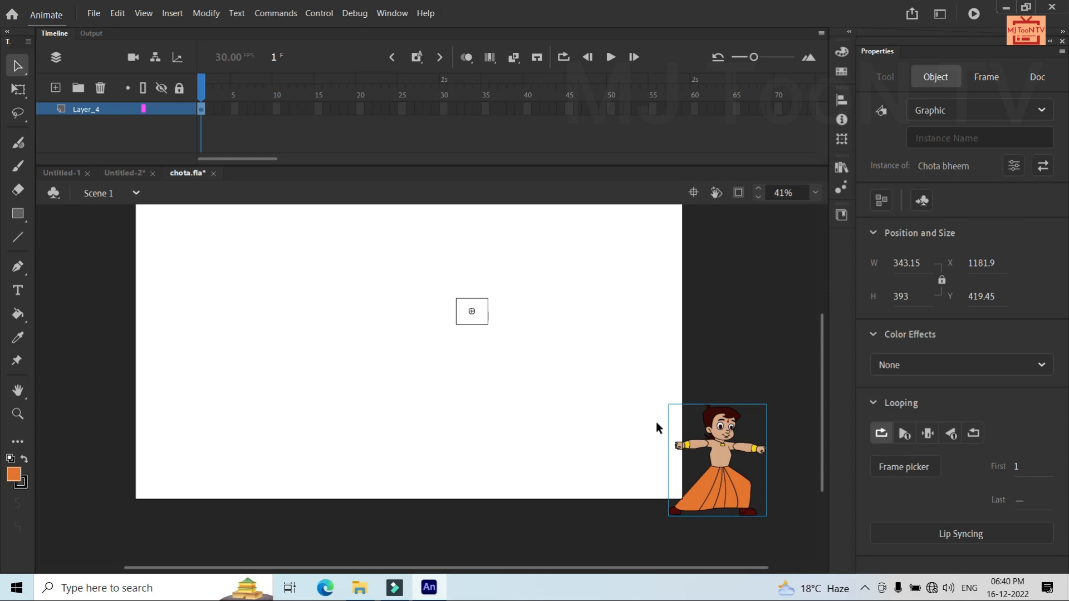
{"action": "left_click_drag", "start_coordinate": [724, 458], "coordinate": [300, 309]}
{"action": "mouse_move", "coordinate": [361, 326]}
{"action": "left_mouse_down"}
{"action": "mouse_move", "coordinate": [438, 393]}
{"action": "mouse_move", "coordinate": [348, 311]}
{"action": "left_mouse_up"}
{"action": "left_click_drag", "start_coordinate": [440, 284], "coordinate": [508, 366]}
{"action": "key", "text": "Delete"}
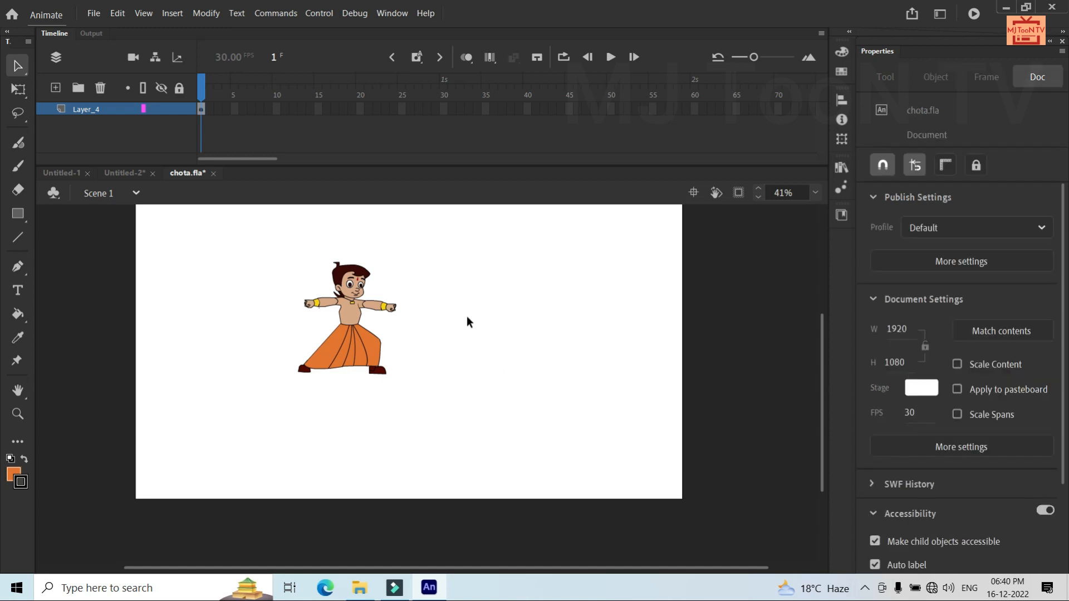
Inspect the bounds and registration point of the nested character symbol on the stage
{"action": "left_click_drag", "start_coordinate": [467, 315], "coordinate": [369, 339]}
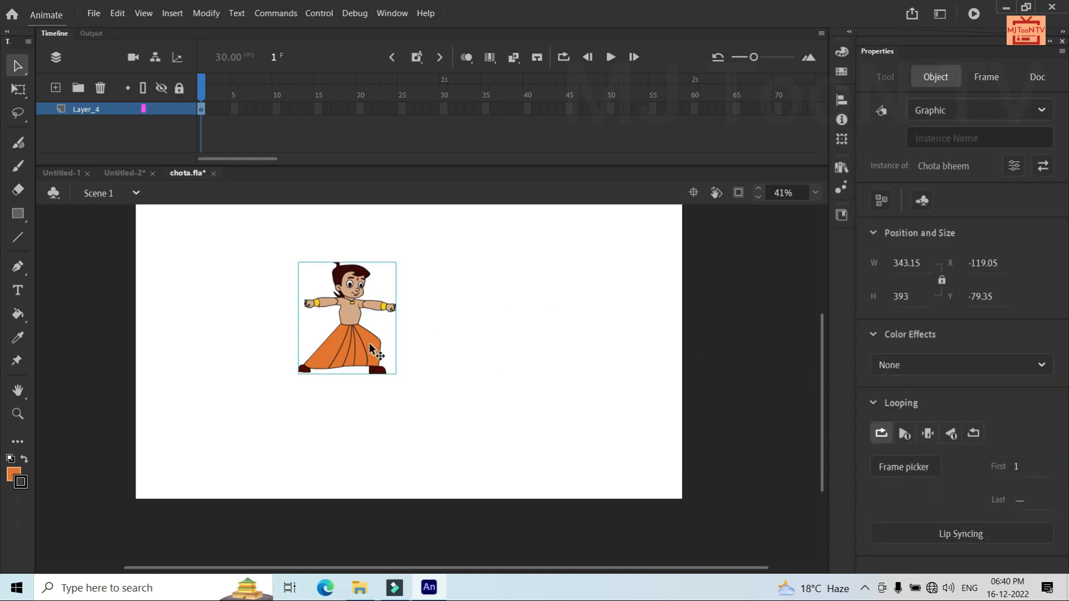
{"action": "key", "text": "q"}
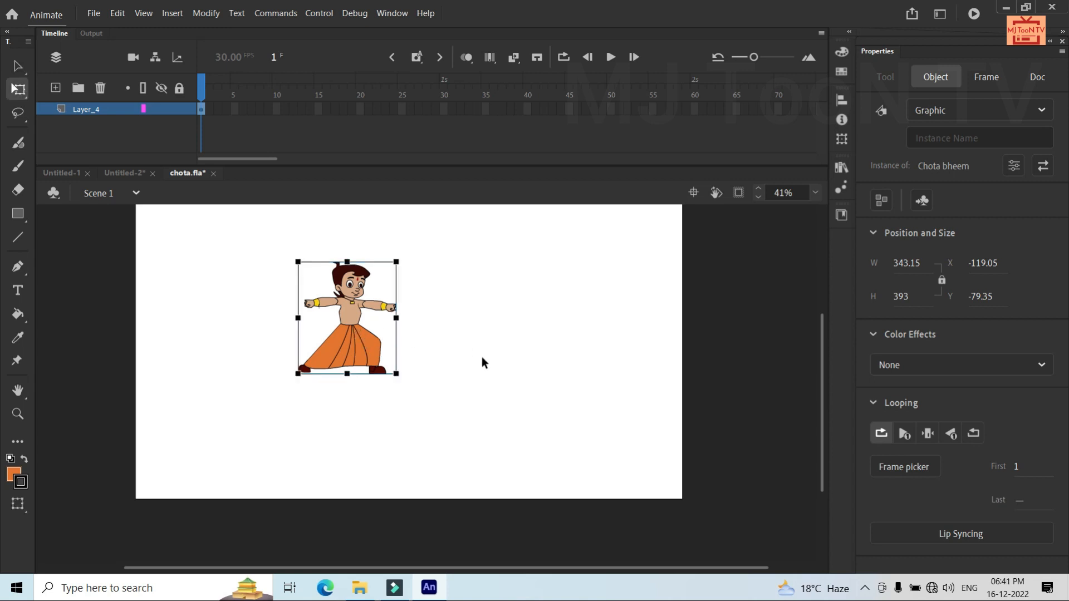
{"action": "key", "text": "ctrl+minus"}
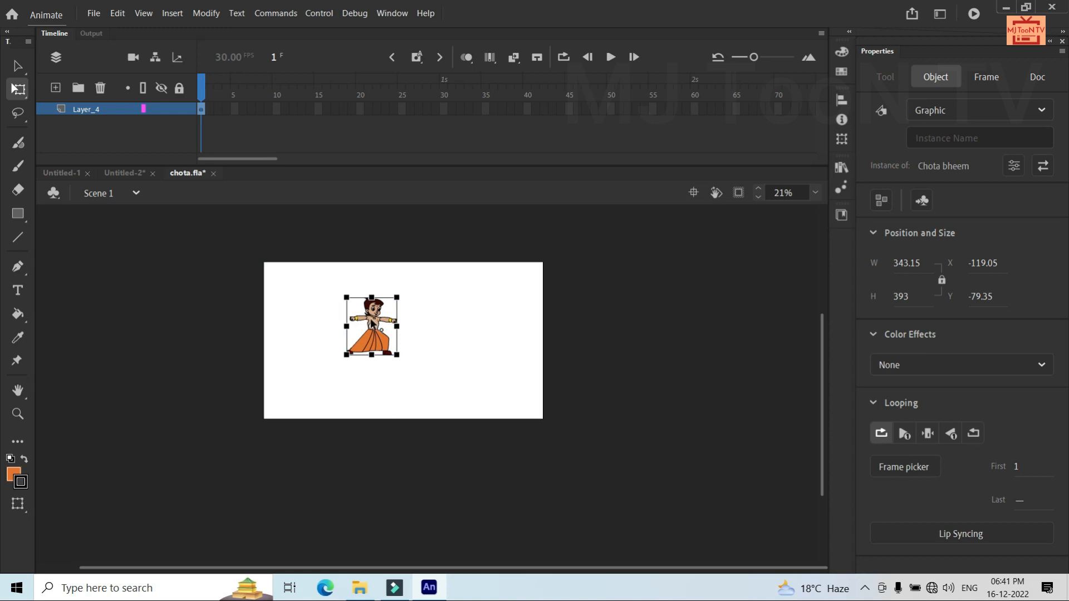
{"action": "key", "text": "v"}
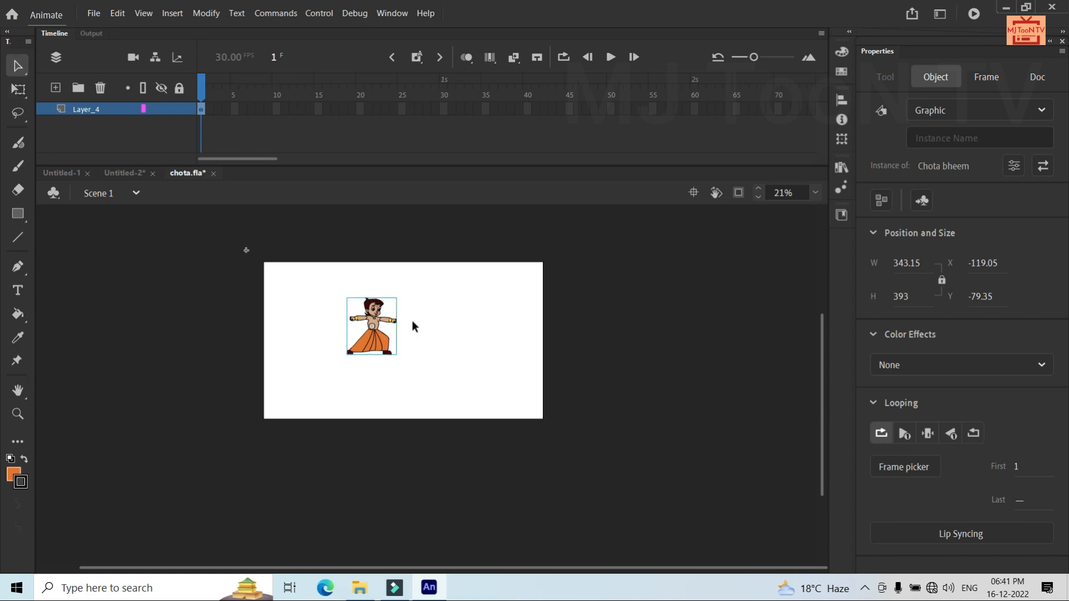
{"action": "left_click", "coordinate": [418, 324]}
{"action": "scroll", "coordinate": [335, 323], "scroll_direction": "up", "scroll_amount": 4}
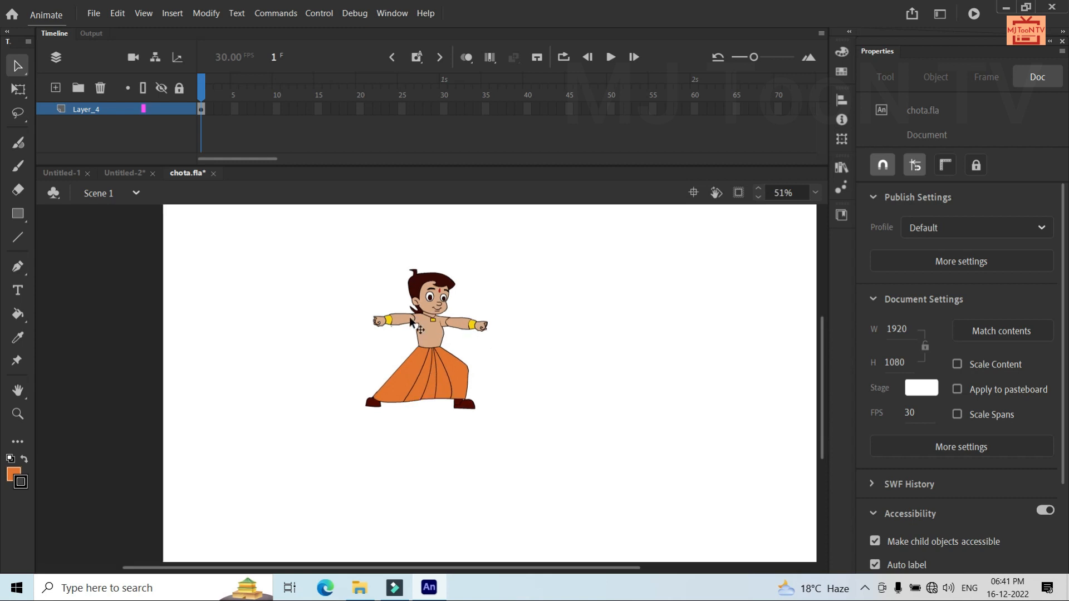
Rename the character's Layer_4 as Chota_bheem
{"action": "left_click", "coordinate": [202, 107]}
{"action": "left_click", "coordinate": [95, 109]}
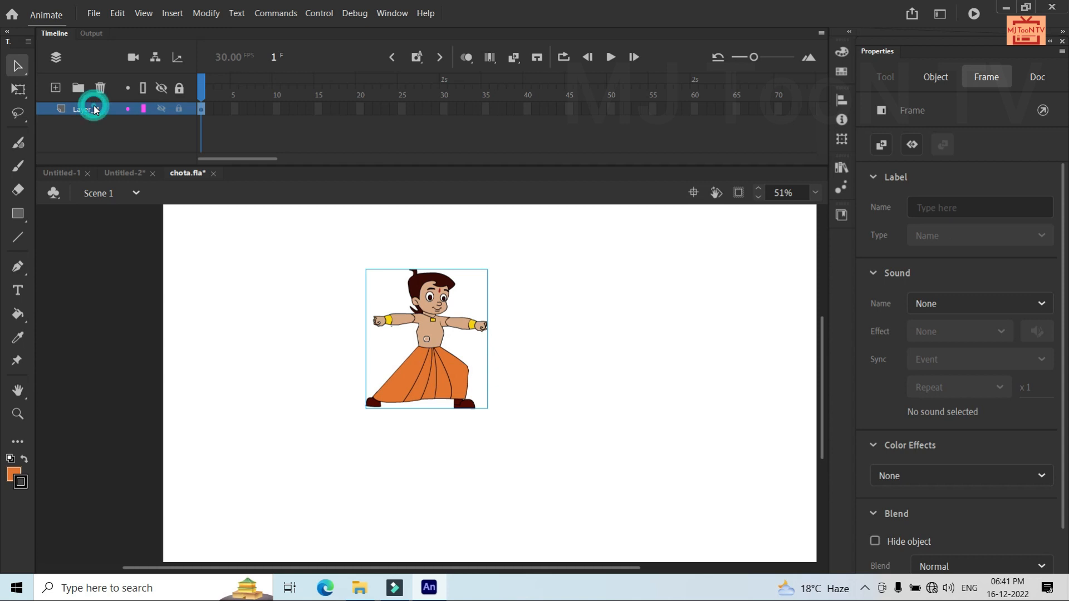
{"action": "double_click", "coordinate": [95, 107]}
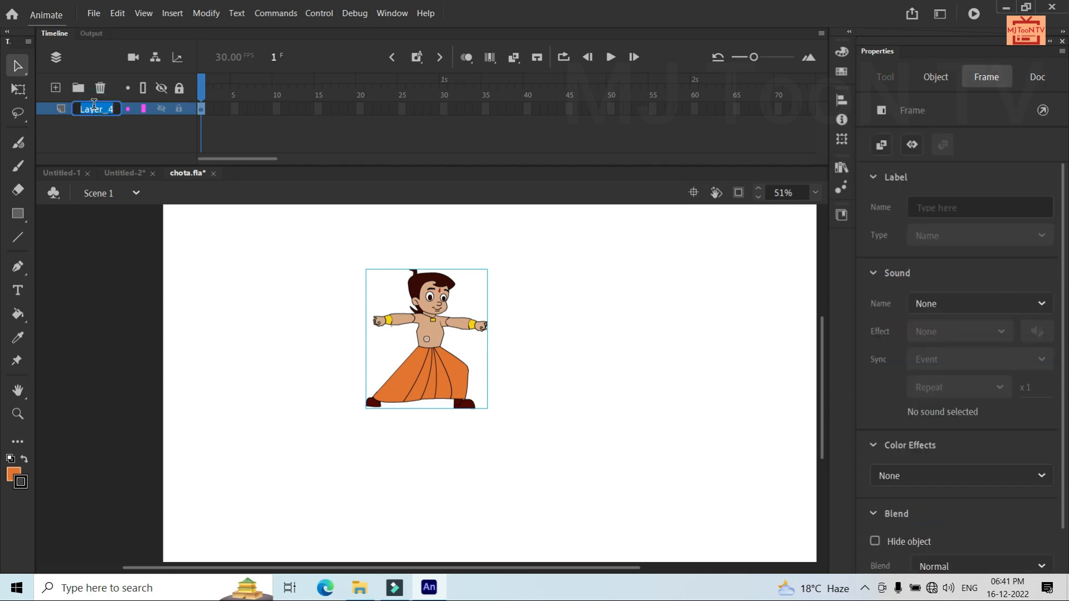
{"action": "type", "text": "Ch"}
{"action": "type", "text": "ota bhhe"}
{"action": "key", "text": "BackSpace"}
{"action": "key", "text": "BackSpace"}
{"action": "type", "text": "eem"}
{"action": "key", "text": "Return"}
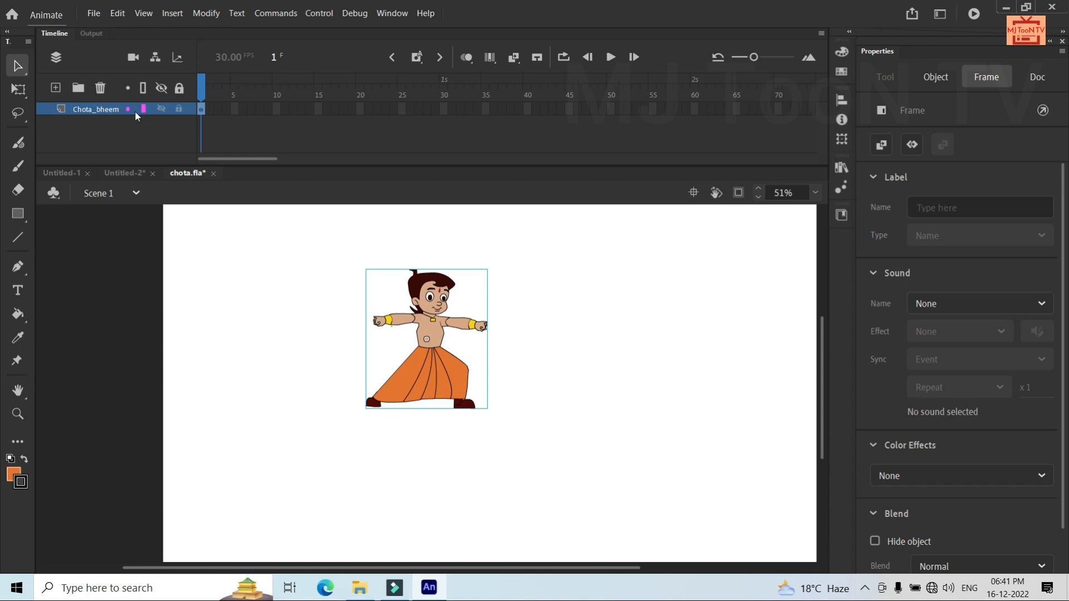
Copy the first frame of the Chota_bheem layer
{"action": "left_click", "coordinate": [203, 110]}
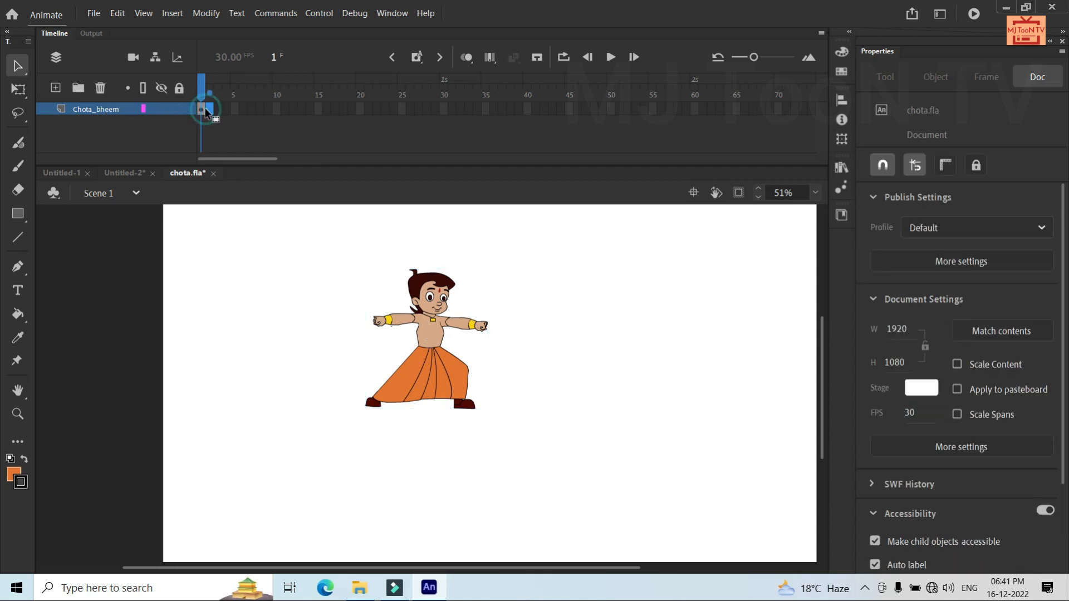
{"action": "left_click", "coordinate": [204, 109]}
{"action": "right_click", "coordinate": [204, 111]}
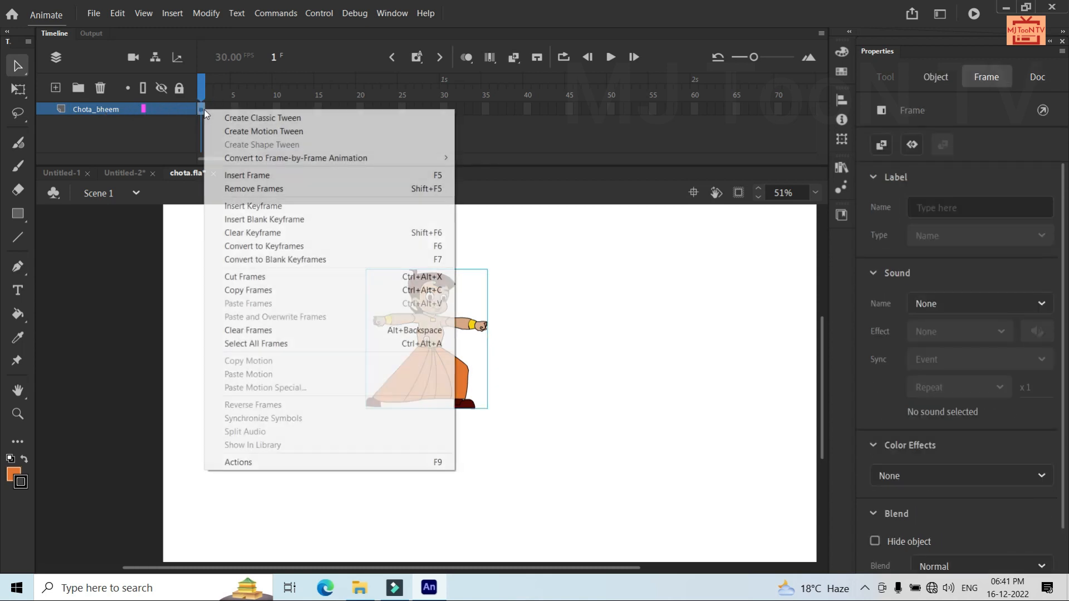
{"action": "left_click", "coordinate": [247, 291]}
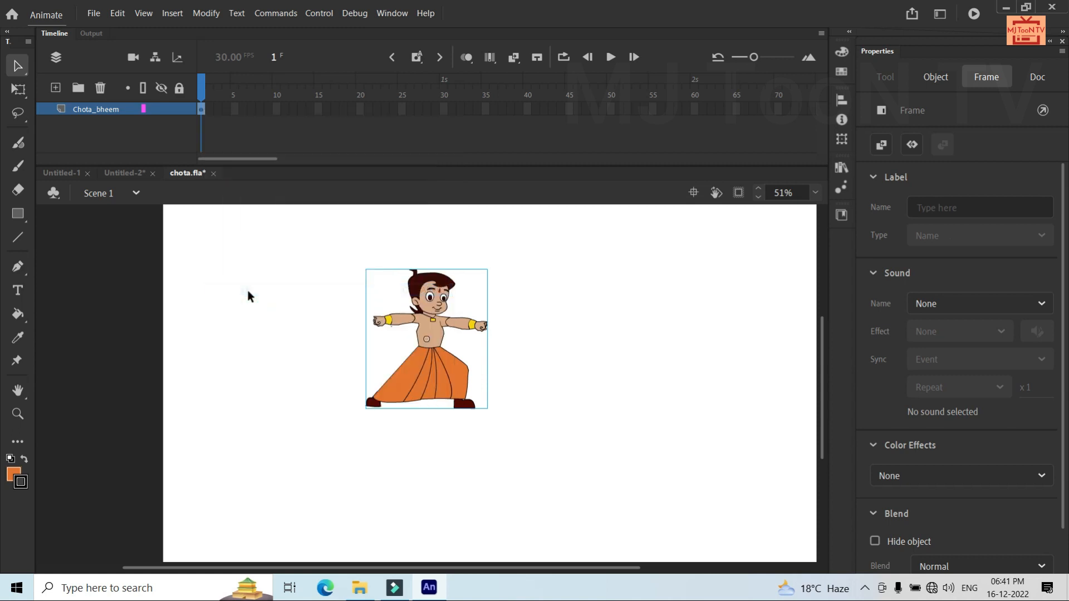
Close the empty Untitled-1 document and return to the car scene in Untitled-2
{"action": "left_click", "coordinate": [128, 175]}
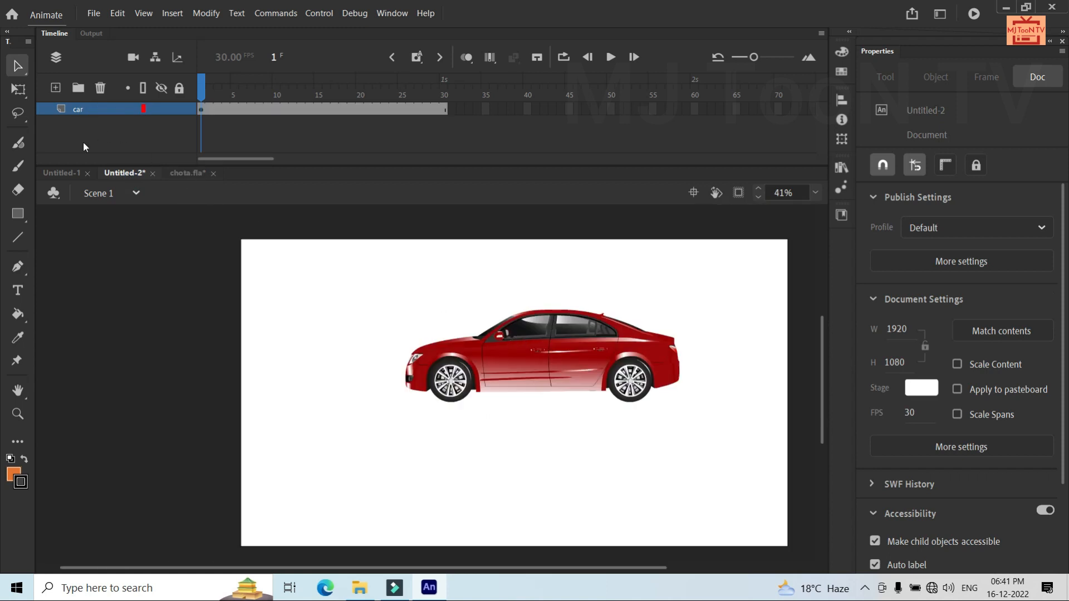
{"action": "left_click", "coordinate": [61, 173]}
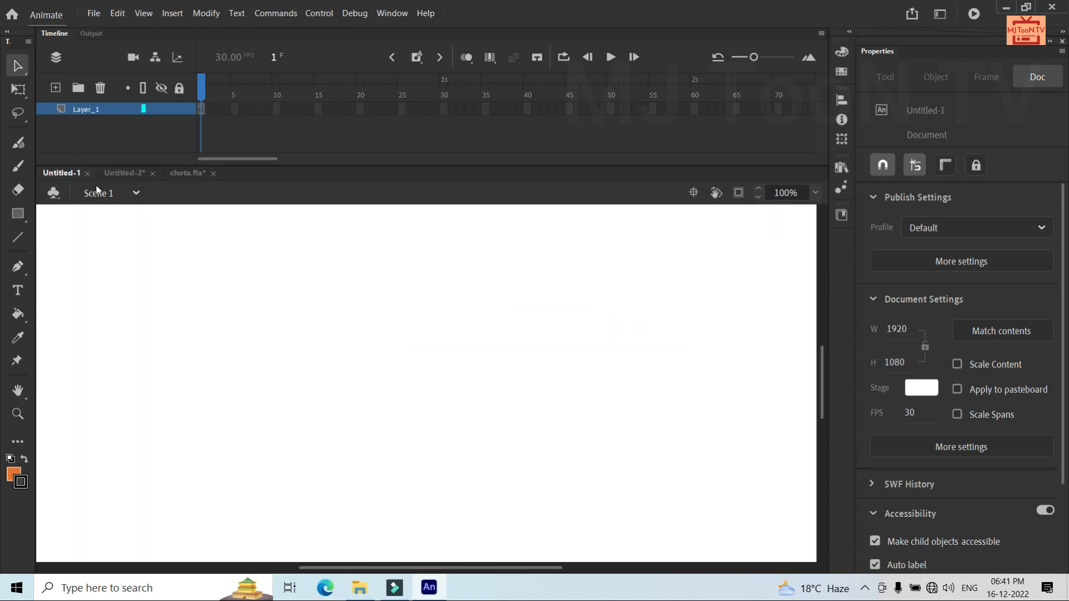
{"action": "left_click", "coordinate": [87, 174]}
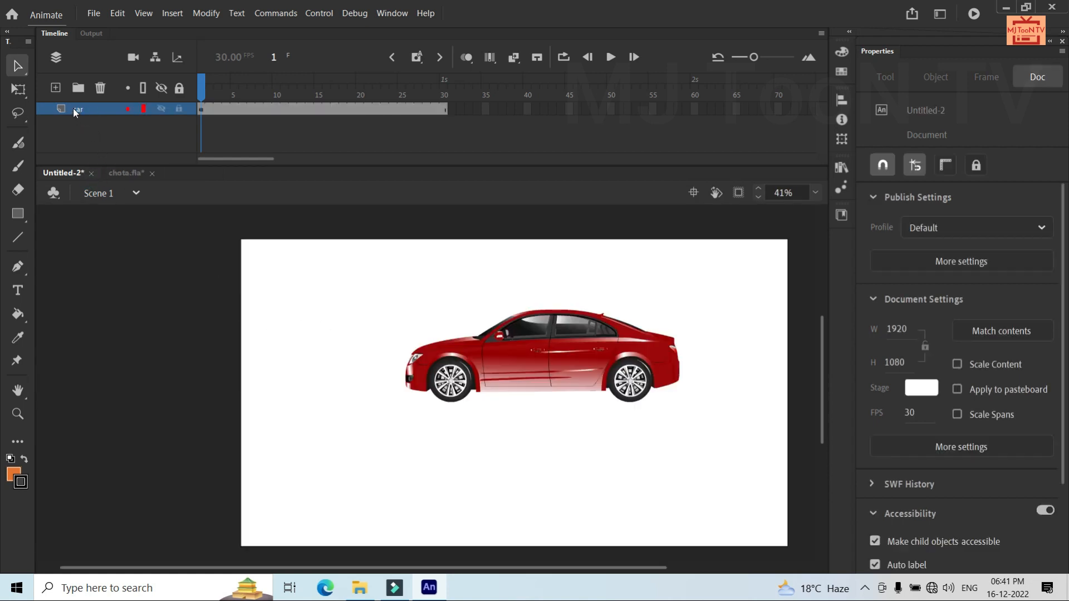
Add a new layer above the car layer and paste the copied character frame into its first frame
{"action": "left_click", "coordinate": [56, 89]}
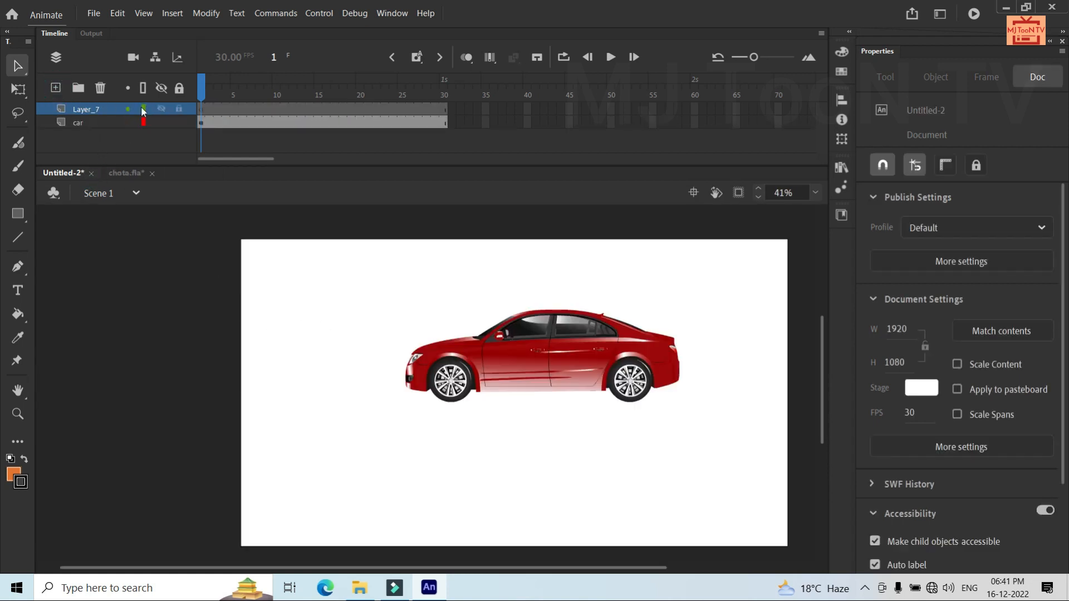
{"action": "left_click", "coordinate": [200, 109]}
{"action": "right_click", "coordinate": [200, 110]}
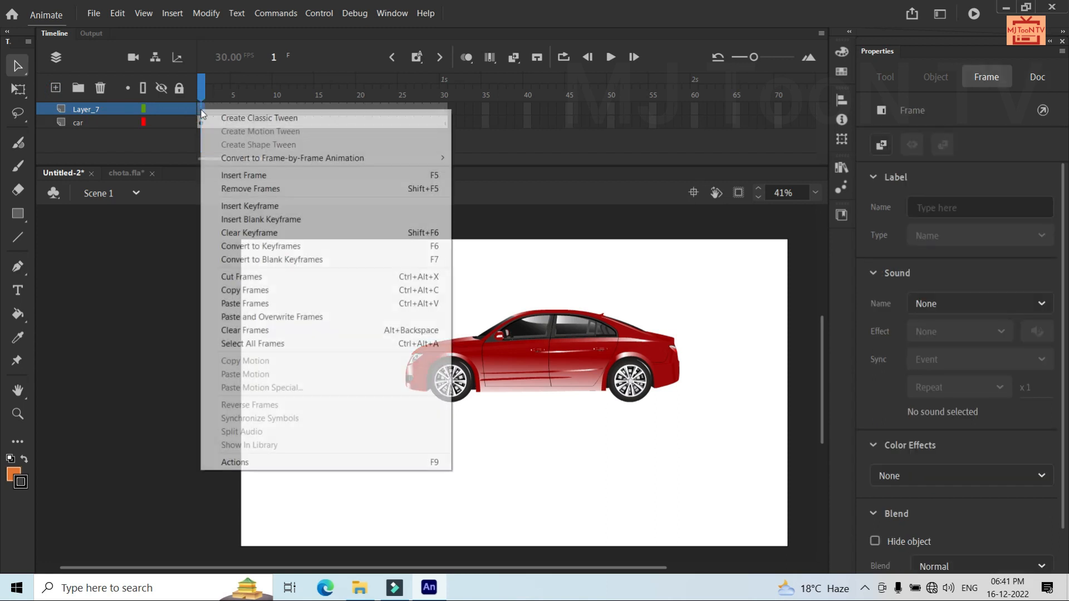
{"action": "left_click", "coordinate": [249, 304]}
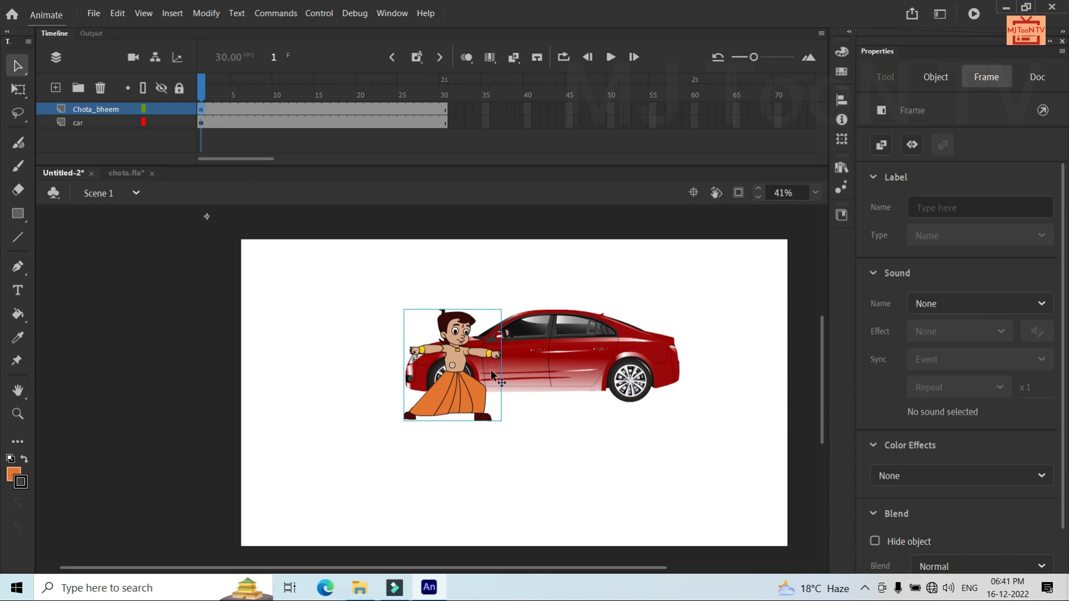
Move the character onto the middle of the car and scale it down to about 275 by 315 px
{"action": "left_click_drag", "start_coordinate": [454, 344], "coordinate": [552, 354]}
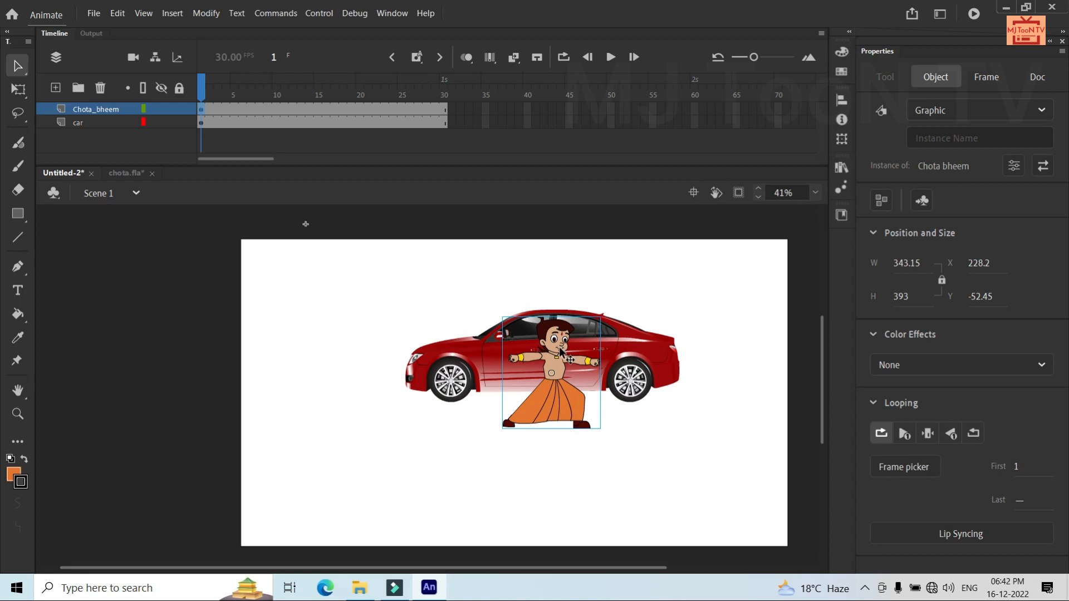
{"action": "key", "text": "q"}
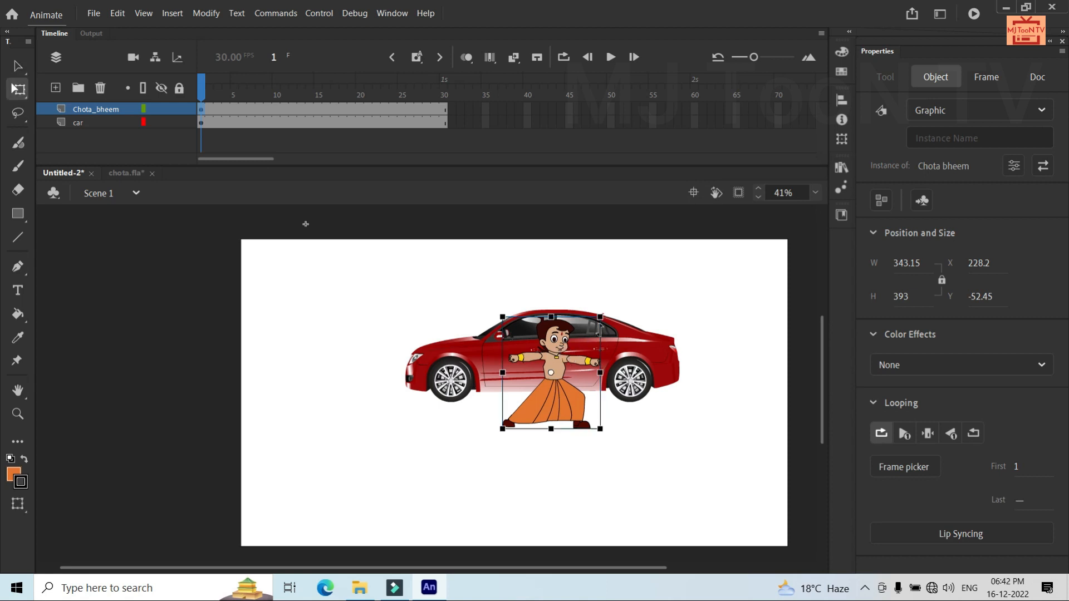
{"action": "left_click_drag", "start_coordinate": [600, 317], "coordinate": [591, 327]}
{"action": "scroll", "coordinate": [591, 328], "scroll_direction": "up", "scroll_amount": 4}
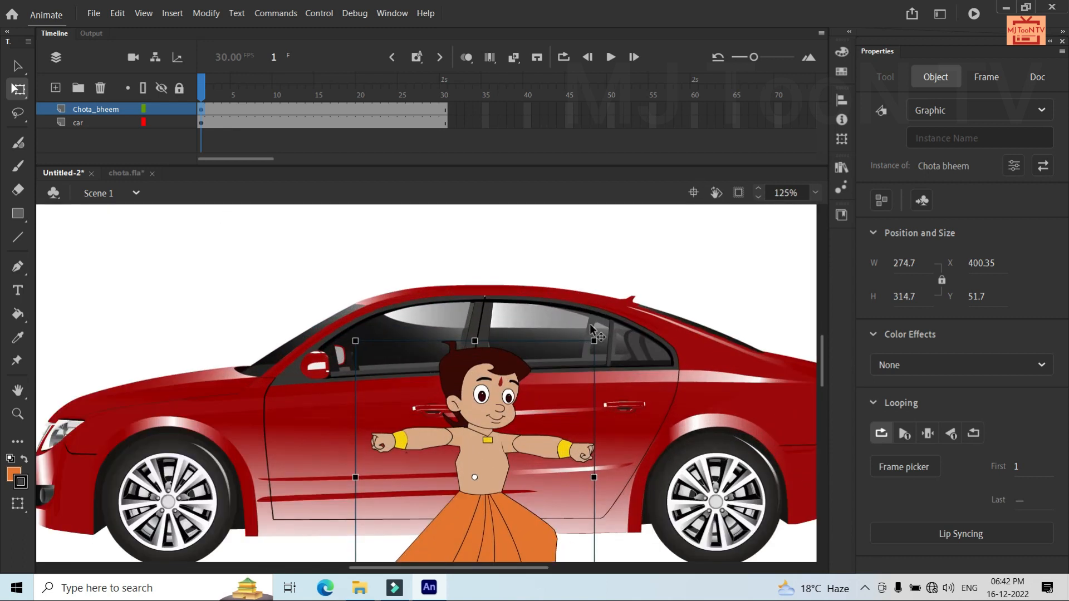
{"action": "scroll", "coordinate": [592, 341], "scroll_direction": "down", "scroll_amount": 2}
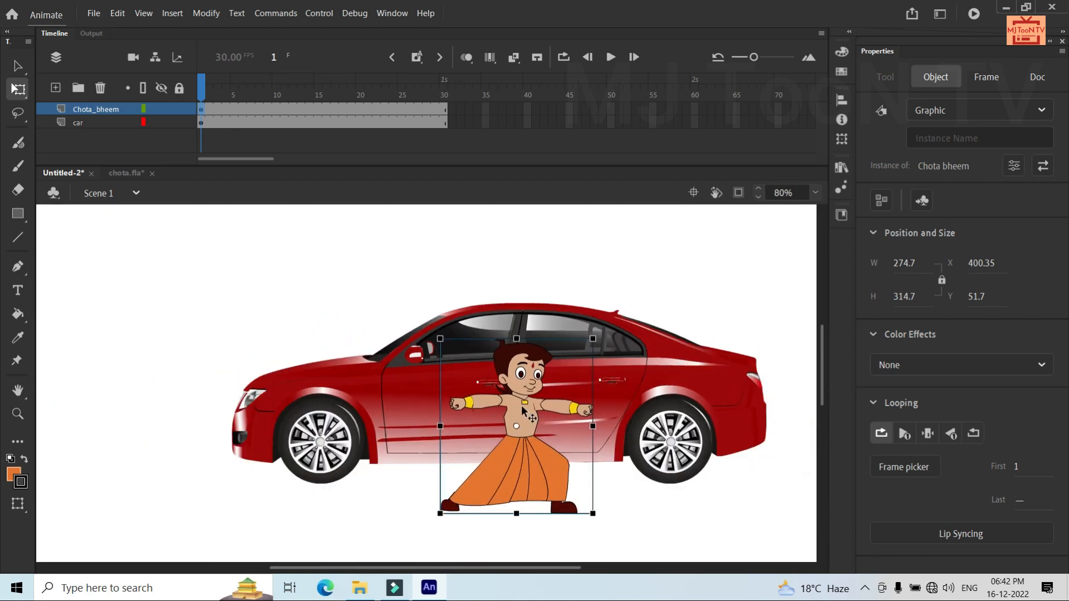
{"action": "left_click_drag", "start_coordinate": [523, 409], "coordinate": [522, 383]}
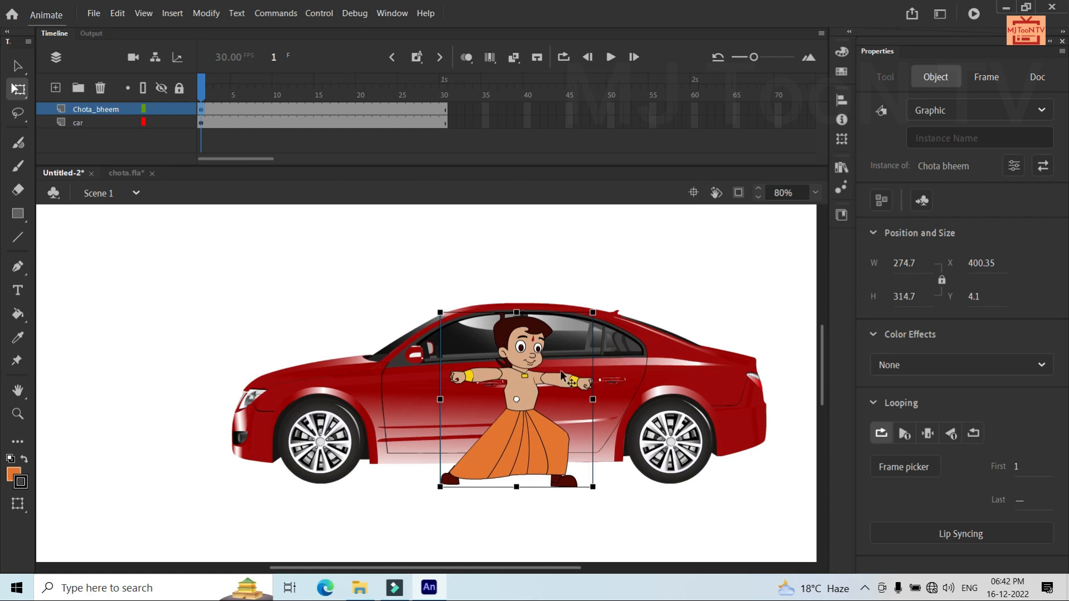
{"action": "key", "text": "v"}
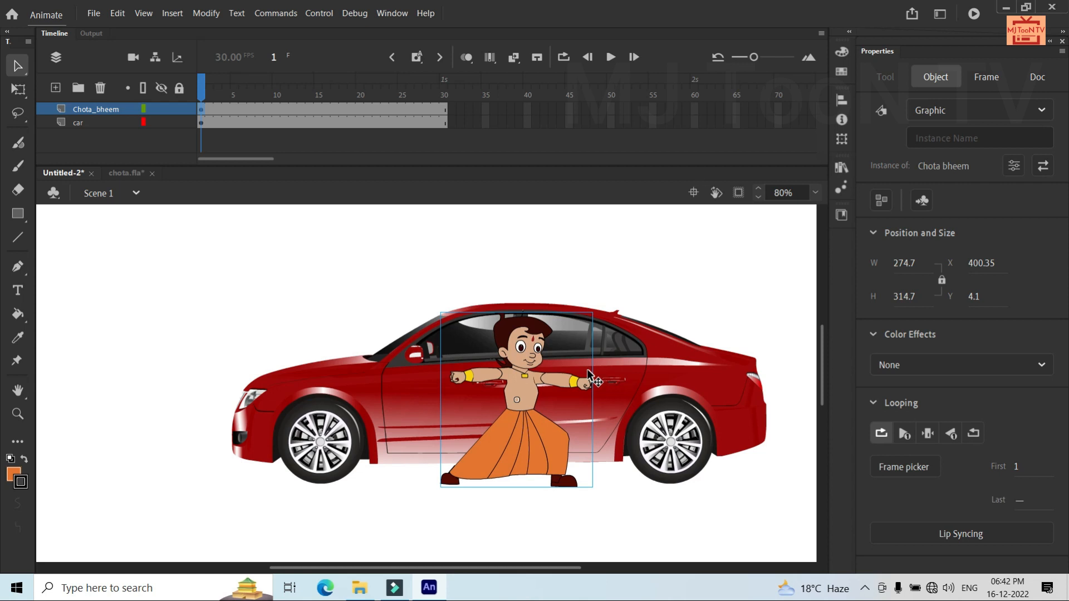
Flip the character horizontally so it faces the front of the car
{"action": "left_click", "coordinate": [205, 13]}
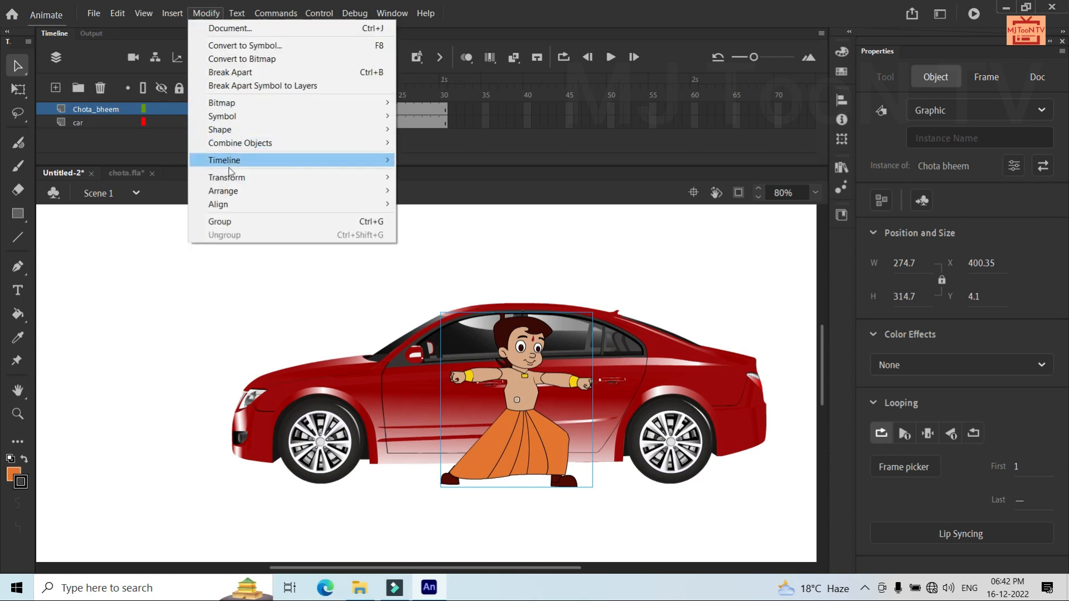
{"action": "mouse_move", "coordinate": [230, 177]}
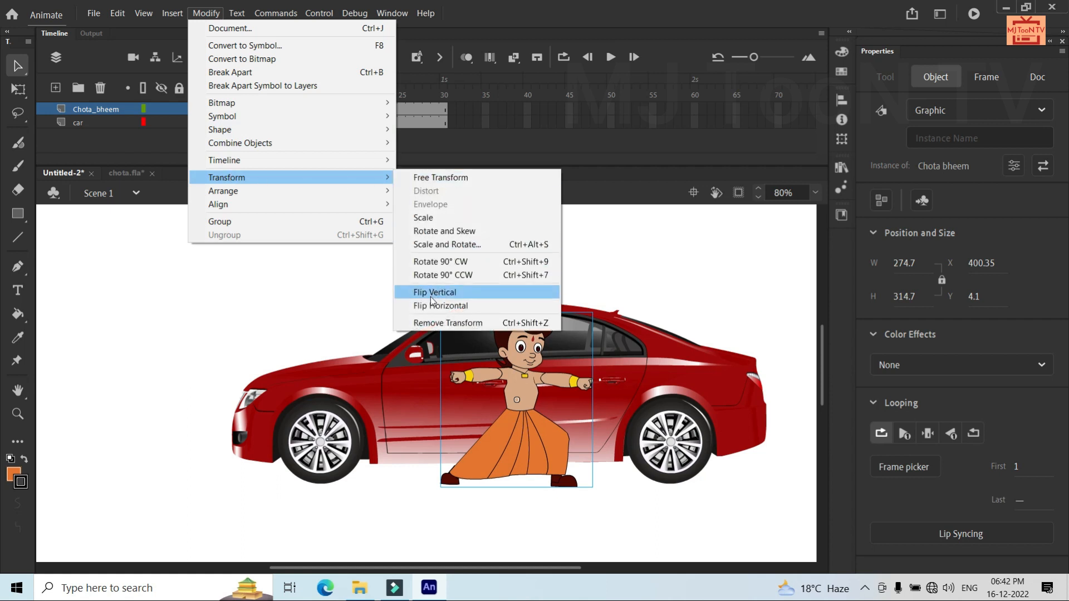
{"action": "left_click", "coordinate": [429, 305]}
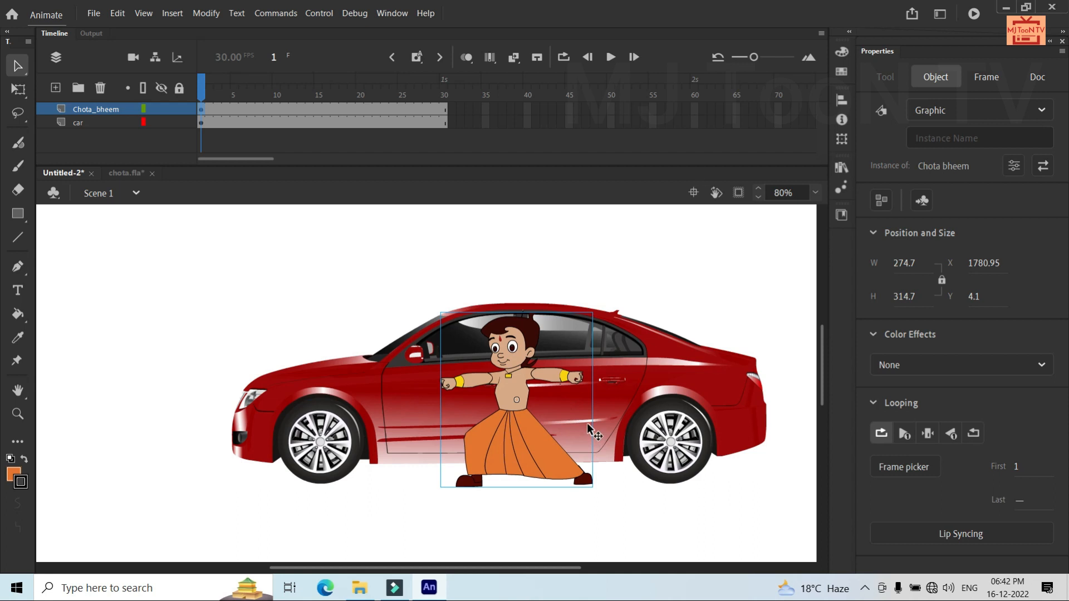
Fit the character at about 224 by 260 px to the car's front window and move the Chota_bheem layer below the car layer
{"action": "key", "text": "q"}
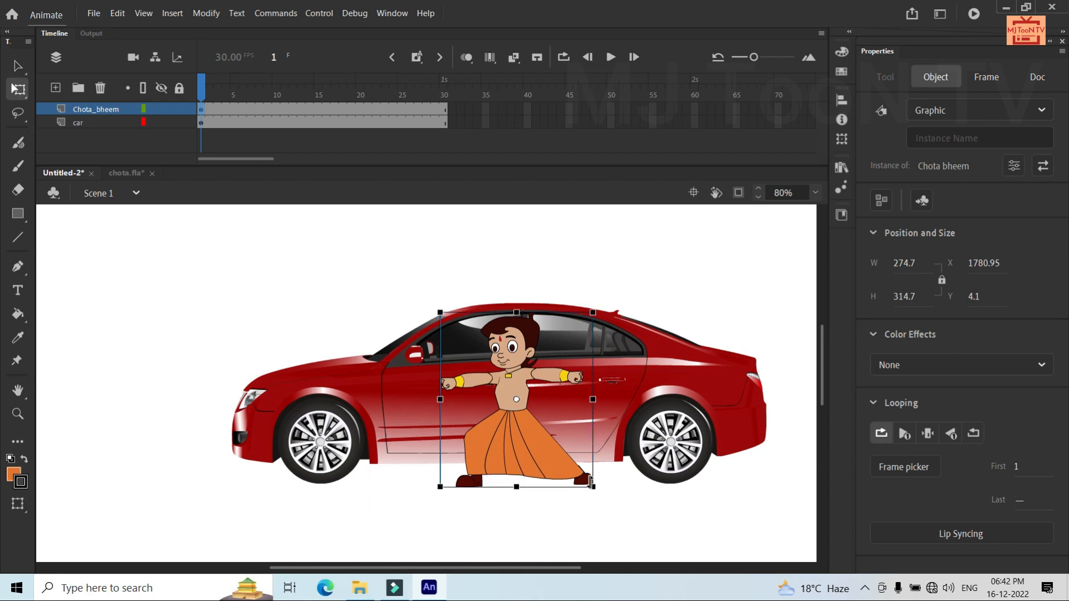
{"action": "left_click_drag", "start_coordinate": [594, 486], "coordinate": [581, 473]}
{"action": "left_click_drag", "start_coordinate": [535, 430], "coordinate": [511, 413]}
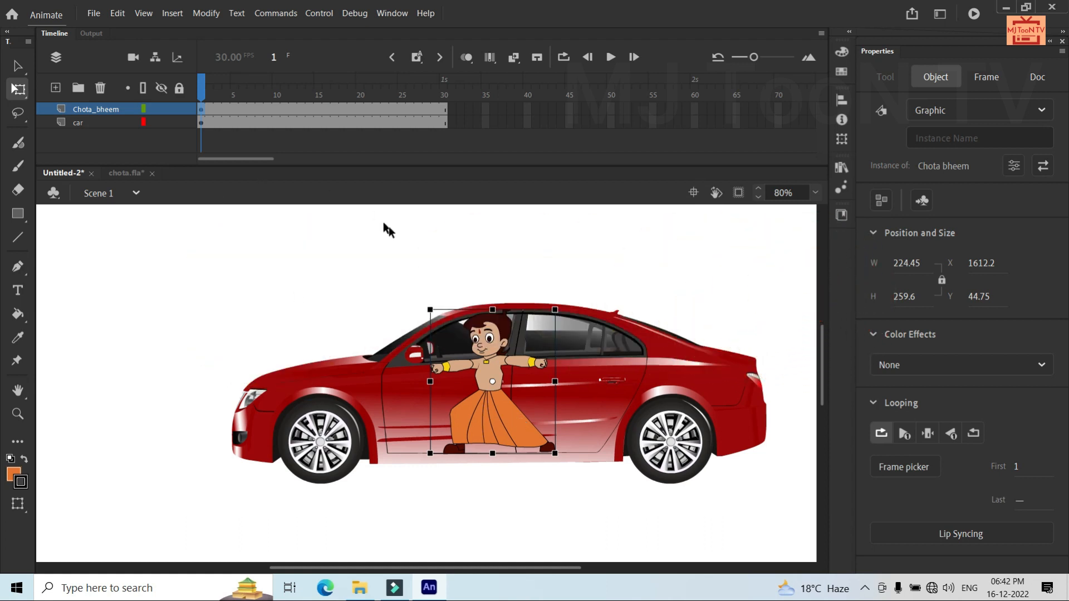
{"action": "left_click_drag", "start_coordinate": [94, 109], "coordinate": [94, 129]}
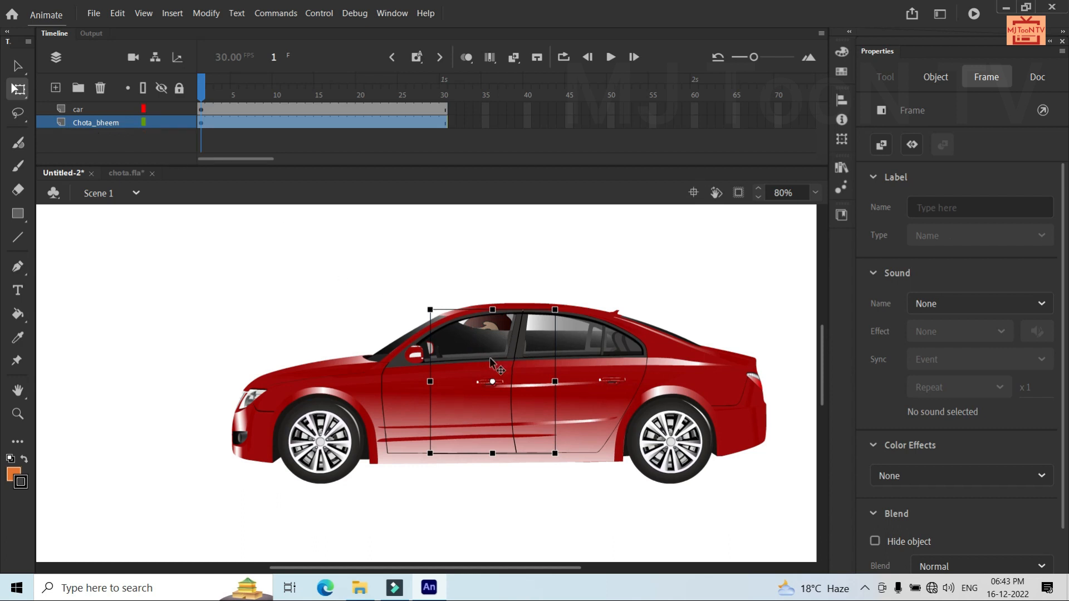
Open the car animation symbol nested inside the car symbol for editing
{"action": "key", "text": "v"}
{"action": "left_click", "coordinate": [527, 340]}
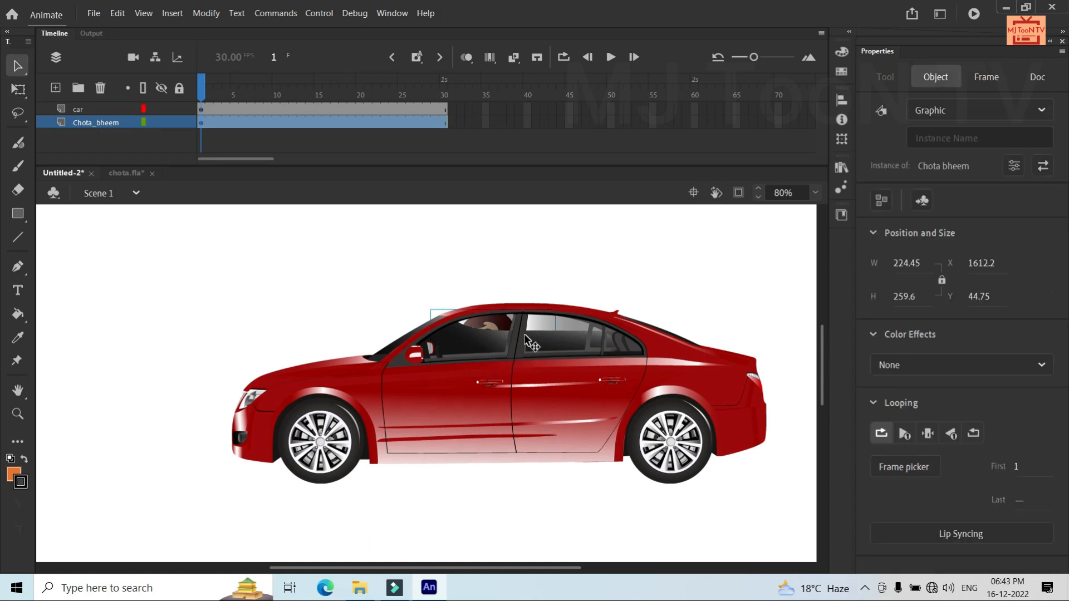
{"action": "left_click", "coordinate": [482, 340]}
{"action": "double_click", "coordinate": [482, 340]}
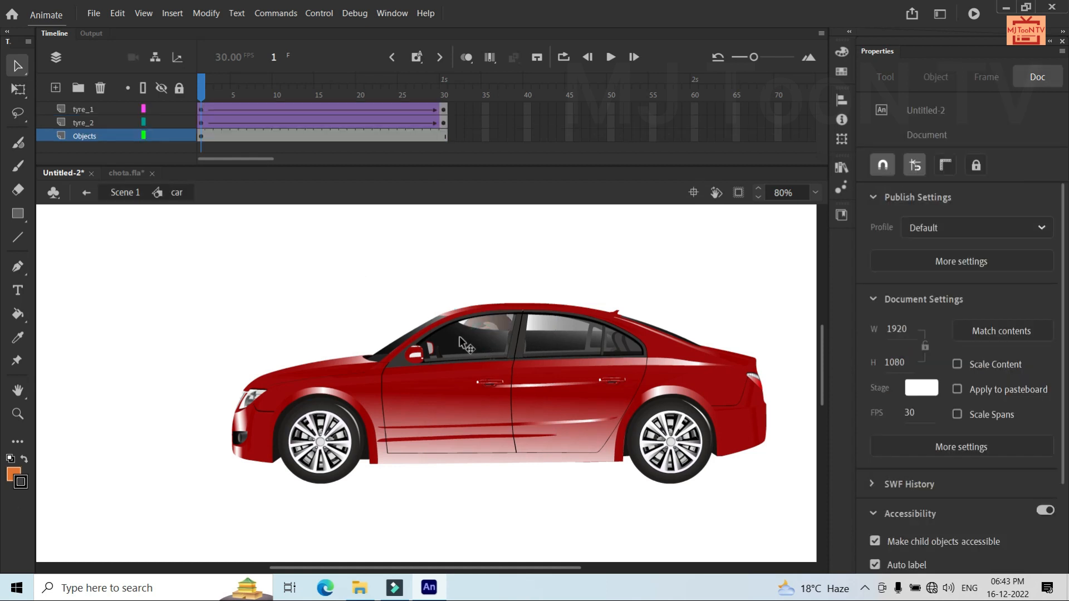
{"action": "double_click", "coordinate": [466, 343]}
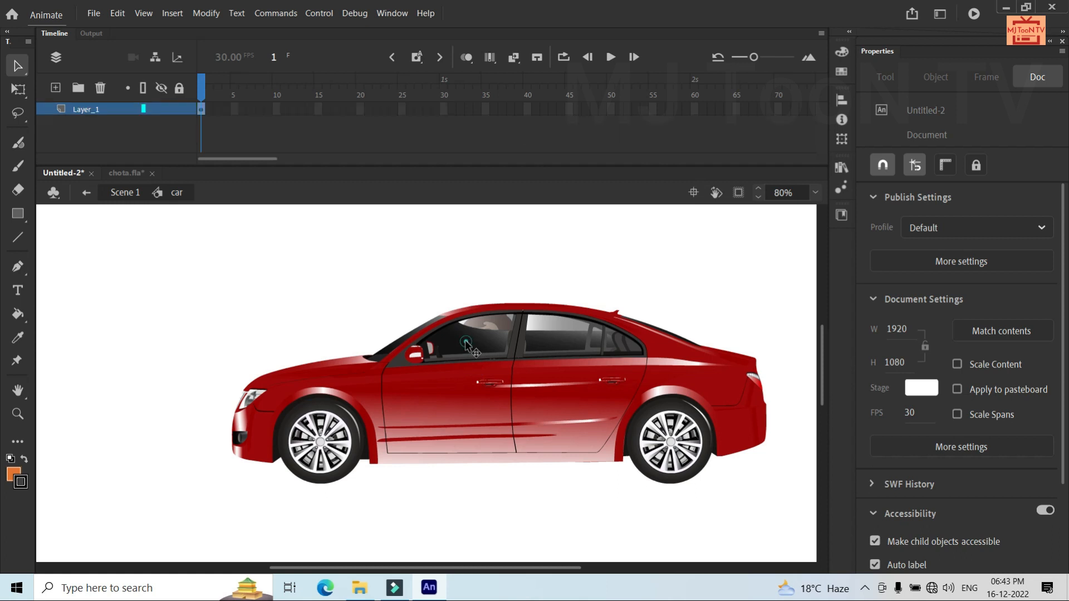
{"action": "key", "text": "ctrl+a"}
{"action": "left_click", "coordinate": [401, 262]}
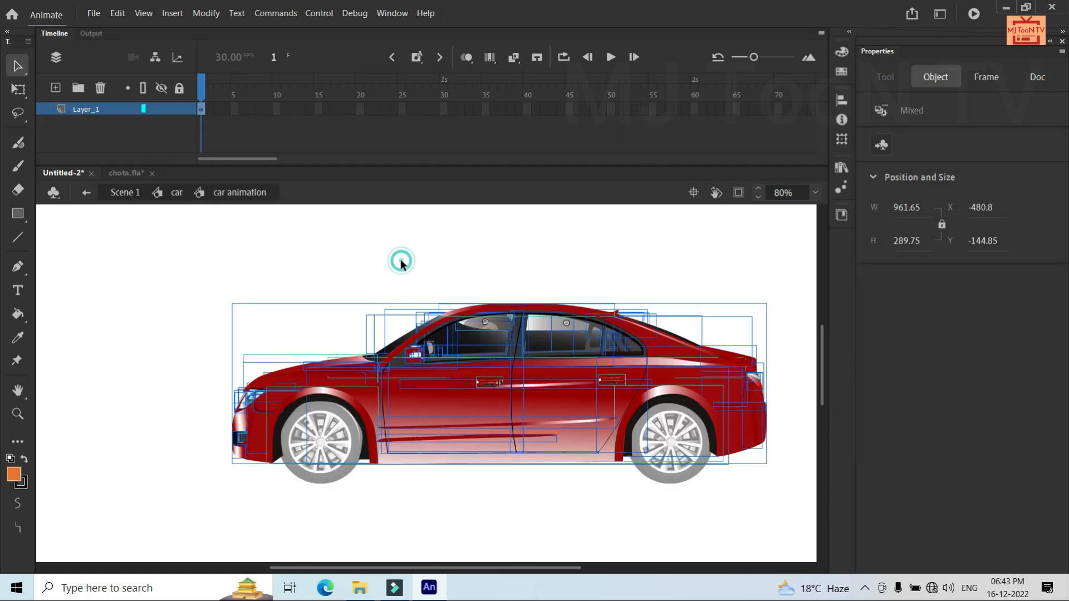
Delete the dark glass shape from the car's front side window and return to Scene 1
{"action": "left_click", "coordinate": [477, 341]}
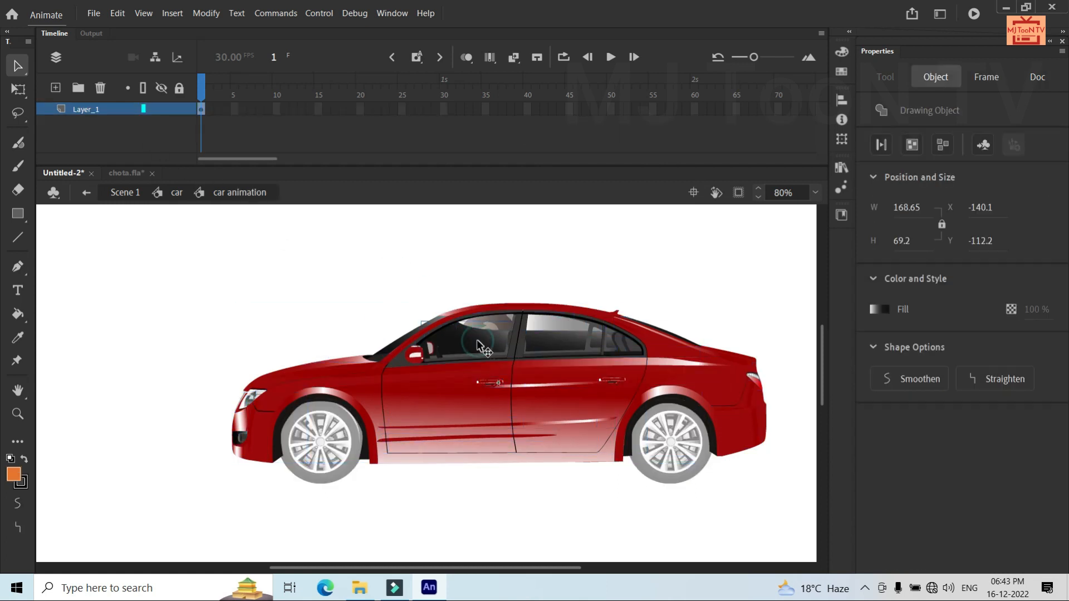
{"action": "left_click", "coordinate": [429, 286]}
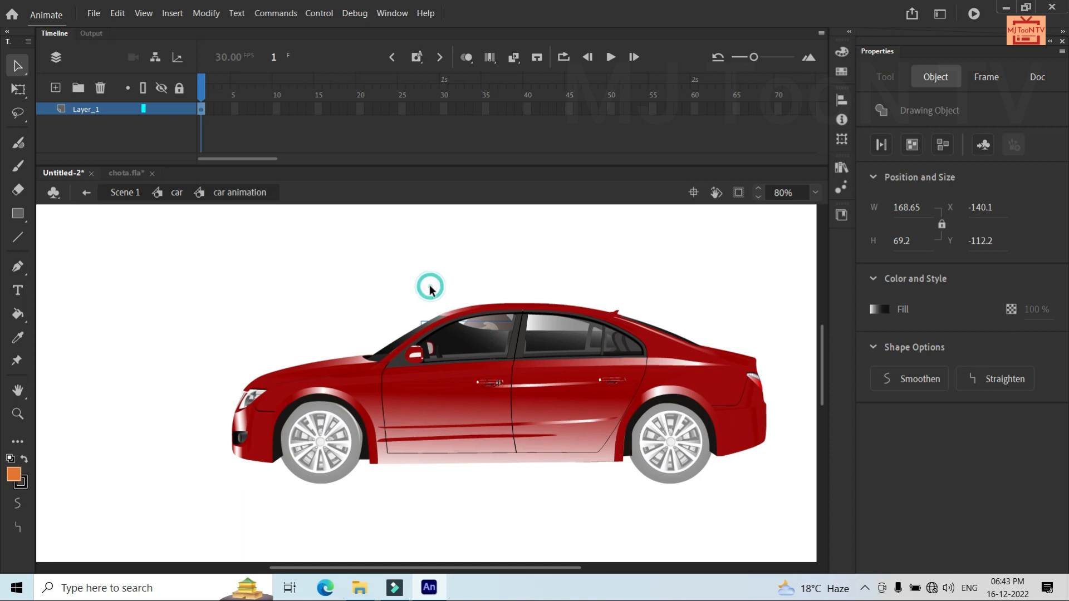
{"action": "left_click", "coordinate": [472, 340]}
{"action": "key", "text": "Delete"}
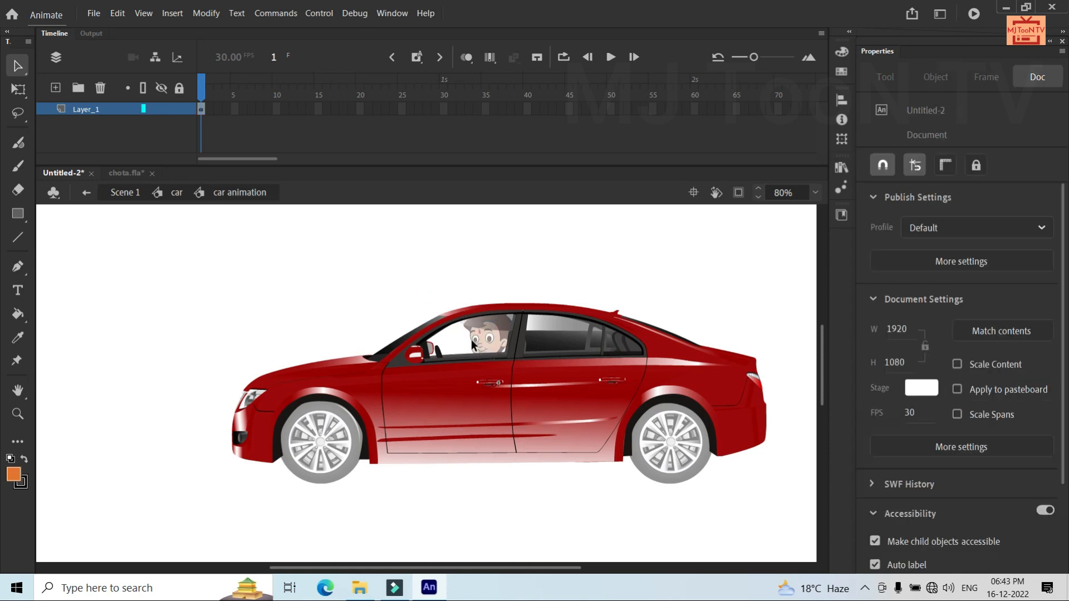
{"action": "double_click", "coordinate": [567, 252]}
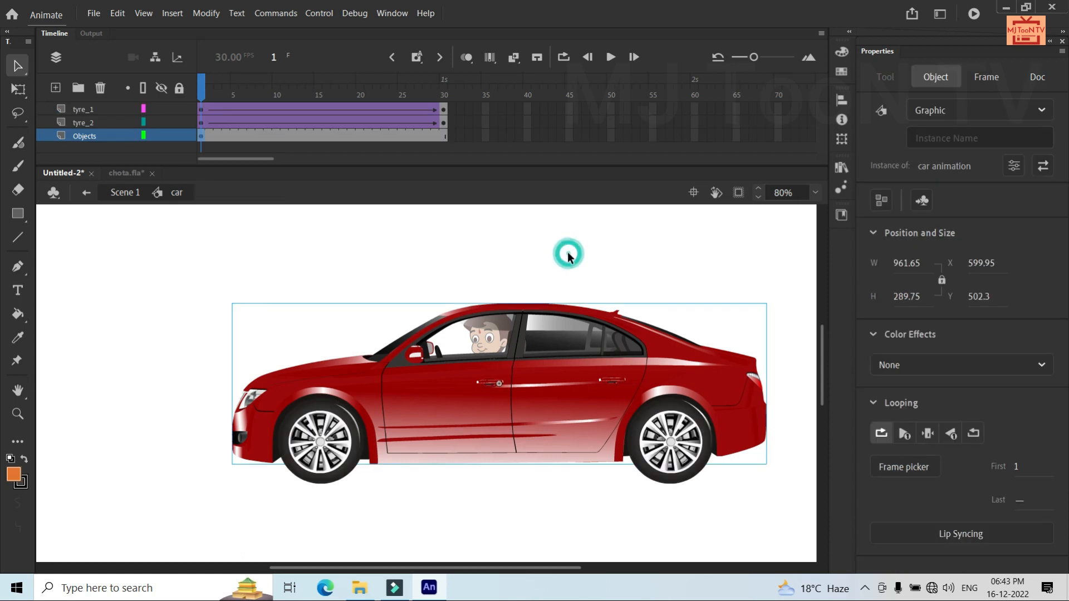
{"action": "left_click", "coordinate": [124, 192]}
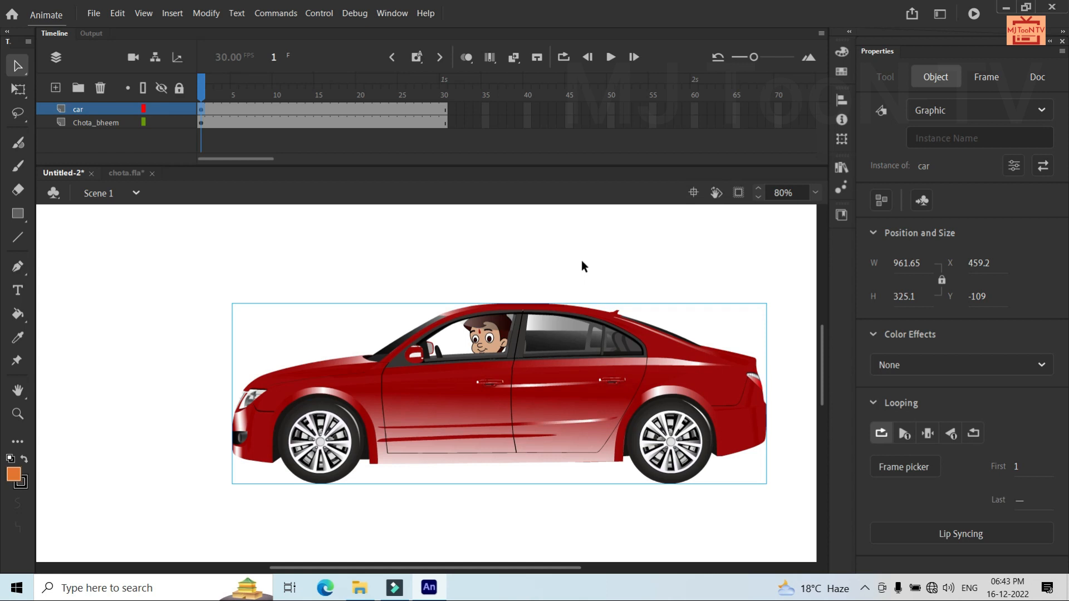
Move the car layer below the Chota_bheem layer to bring the whole character in front of the car
{"action": "scroll", "coordinate": [485, 365], "scroll_direction": "down", "scroll_amount": 3, "text": "ctrl"}
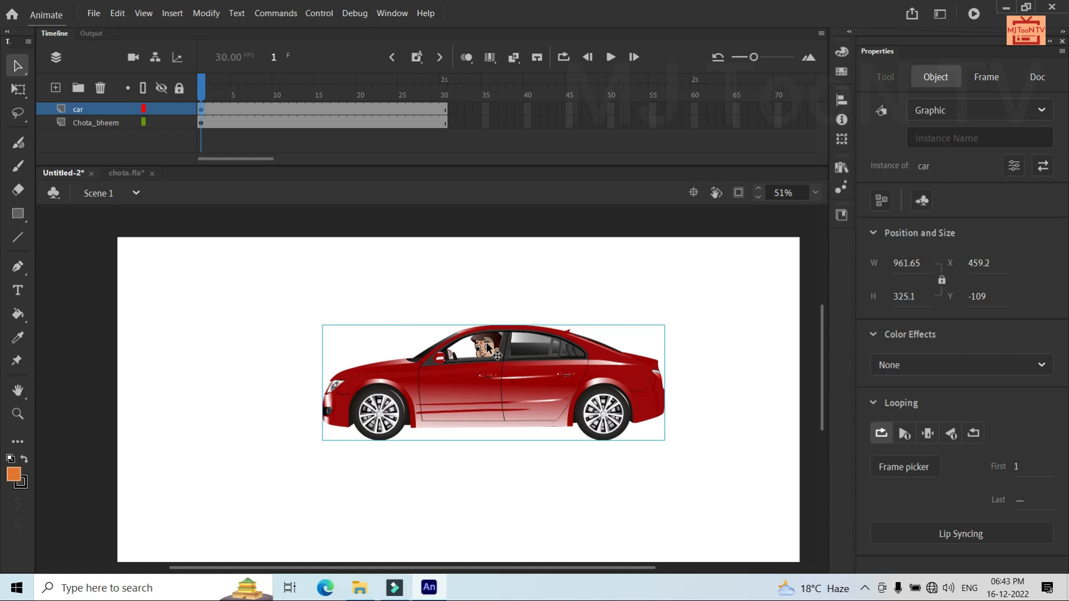
{"action": "left_click_drag", "start_coordinate": [72, 105], "coordinate": [79, 130]}
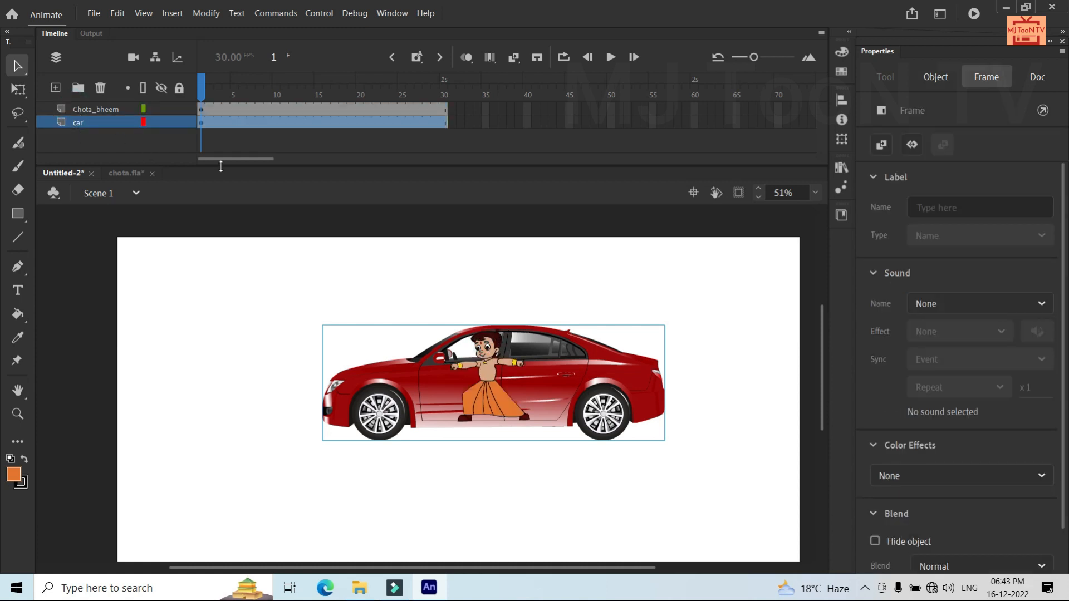
{"action": "left_click", "coordinate": [493, 366]}
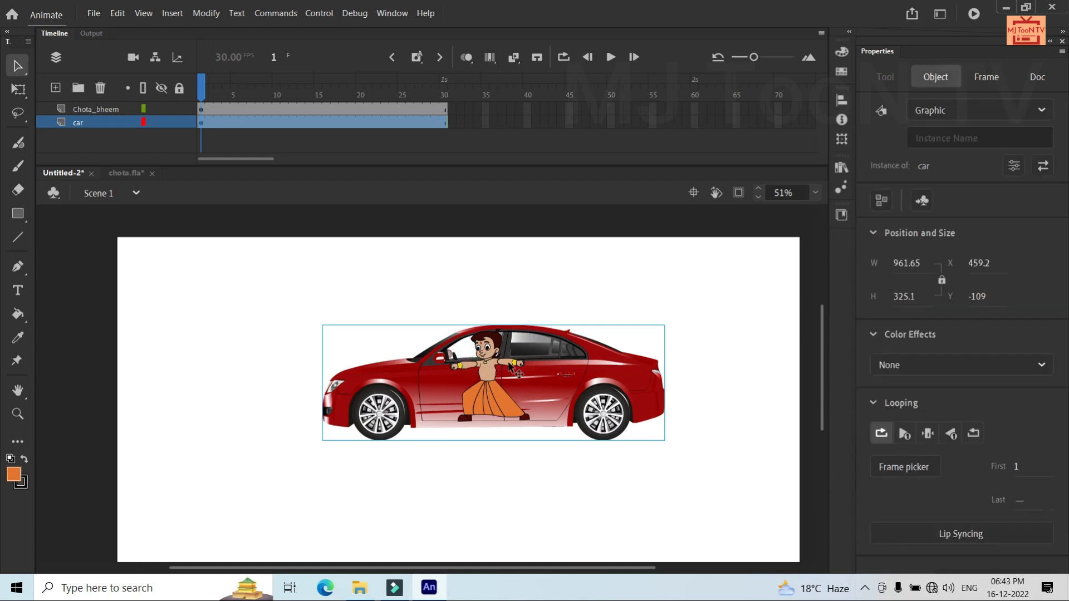
Scale the character to about 209 by 228 px at the front window and move the Chota_bheem layer back below the car layer
{"action": "left_click", "coordinate": [487, 385]}
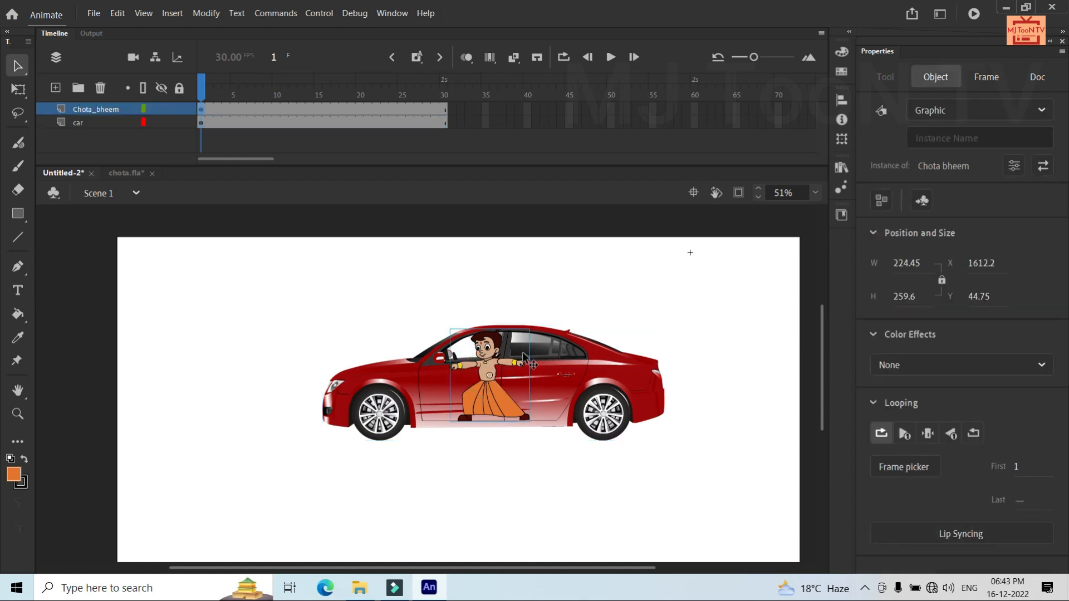
{"action": "key", "text": "q"}
{"action": "left_click", "coordinate": [530, 329]}
{"action": "left_click_drag", "start_coordinate": [529, 329], "coordinate": [529, 335]}
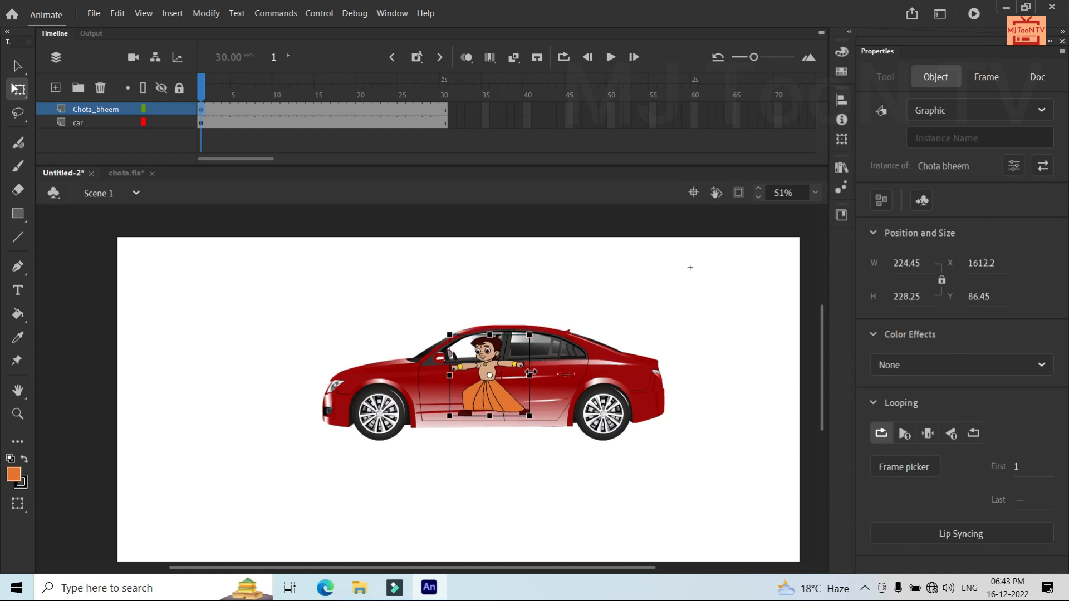
{"action": "left_click_drag", "start_coordinate": [529, 373], "coordinate": [493, 361]}
{"action": "left_click", "coordinate": [500, 363]}
{"action": "key", "text": "ctrl+z"}
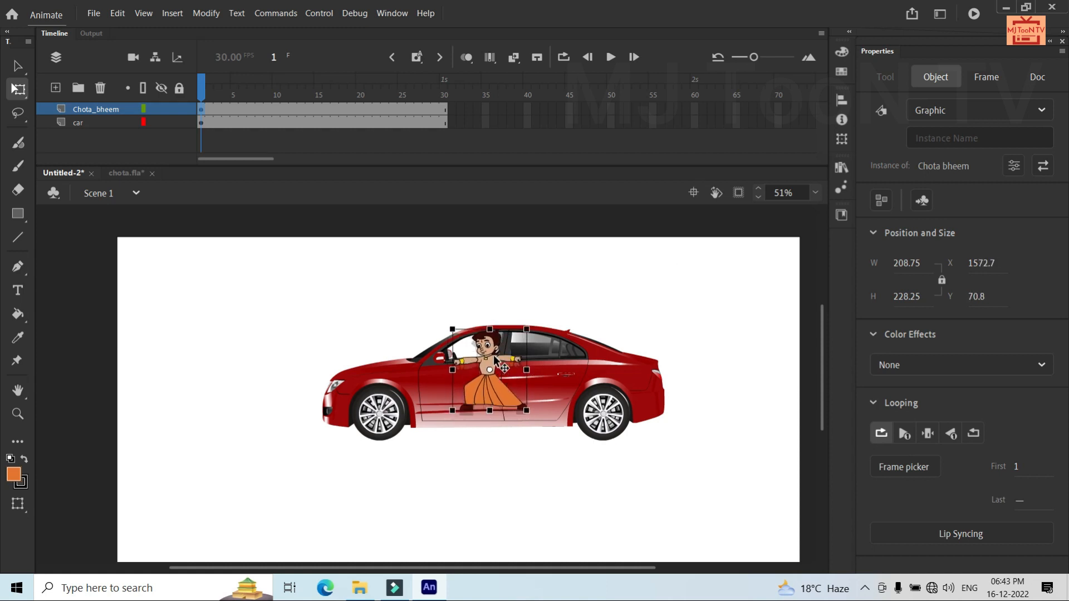
{"action": "left_click_drag", "start_coordinate": [494, 357], "coordinate": [496, 358]}
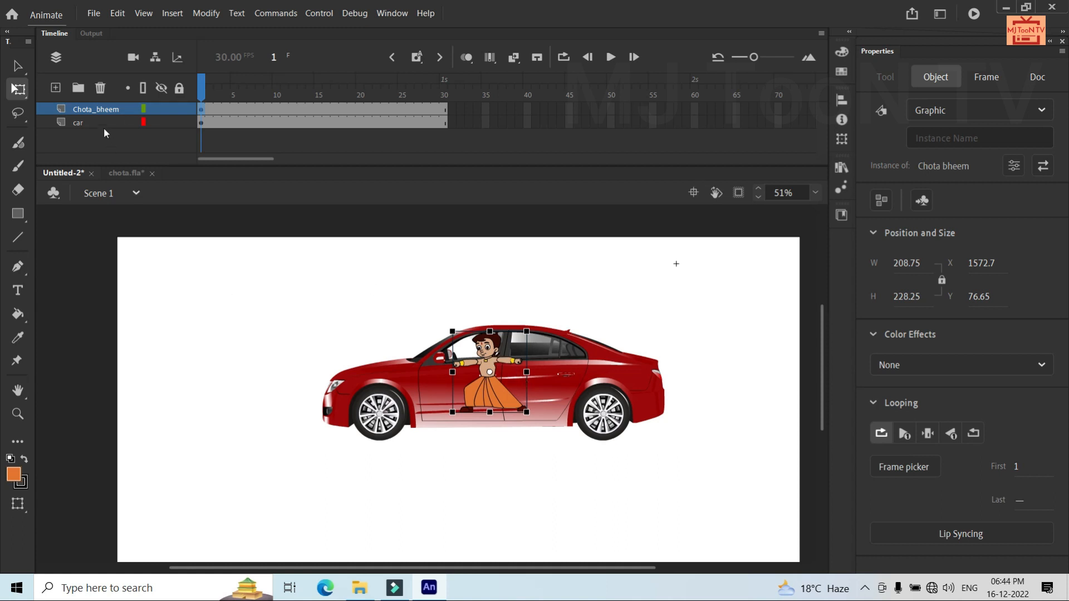
{"action": "left_click_drag", "start_coordinate": [99, 109], "coordinate": [99, 128]}
{"action": "left_click", "coordinate": [457, 285]}
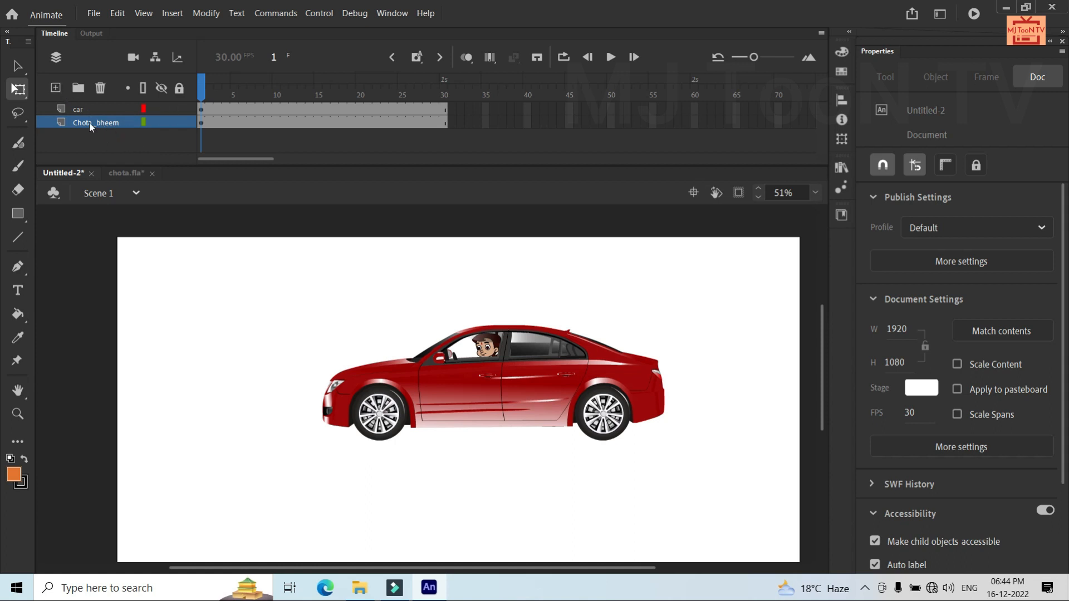
Add a new layer, place it above the car layer and rename it bg
{"action": "left_click", "coordinate": [56, 88]}
{"action": "left_click_drag", "start_coordinate": [92, 124], "coordinate": [92, 141]}
{"action": "double_click", "coordinate": [89, 138]}
{"action": "left_click", "coordinate": [136, 152]}
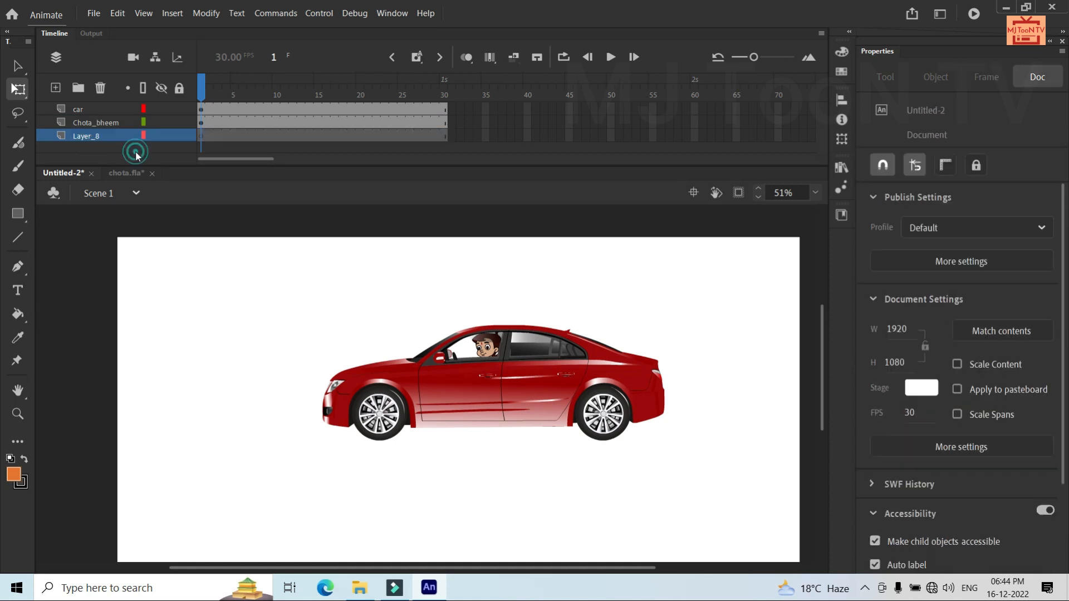
{"action": "left_click_drag", "start_coordinate": [99, 137], "coordinate": [93, 107]}
{"action": "double_click", "coordinate": [91, 108]}
{"action": "type", "text": "bg"}
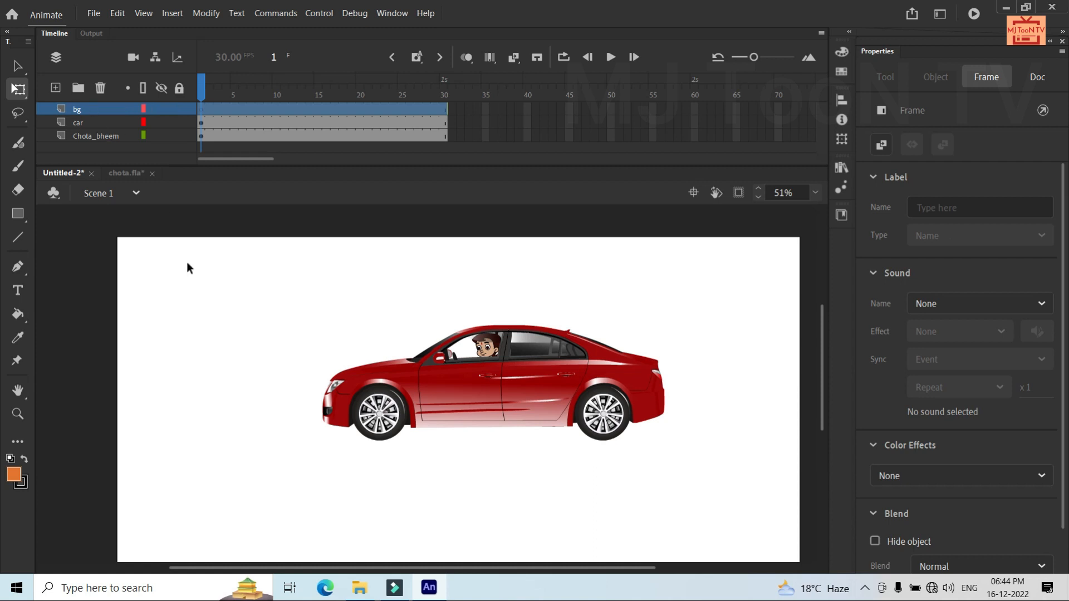
Import 30582.ai from the teenagers-car-racing-front-neighborhood folder in Downloads onto the stage as Animate layers
{"action": "mouse_move", "coordinate": [429, 588]}
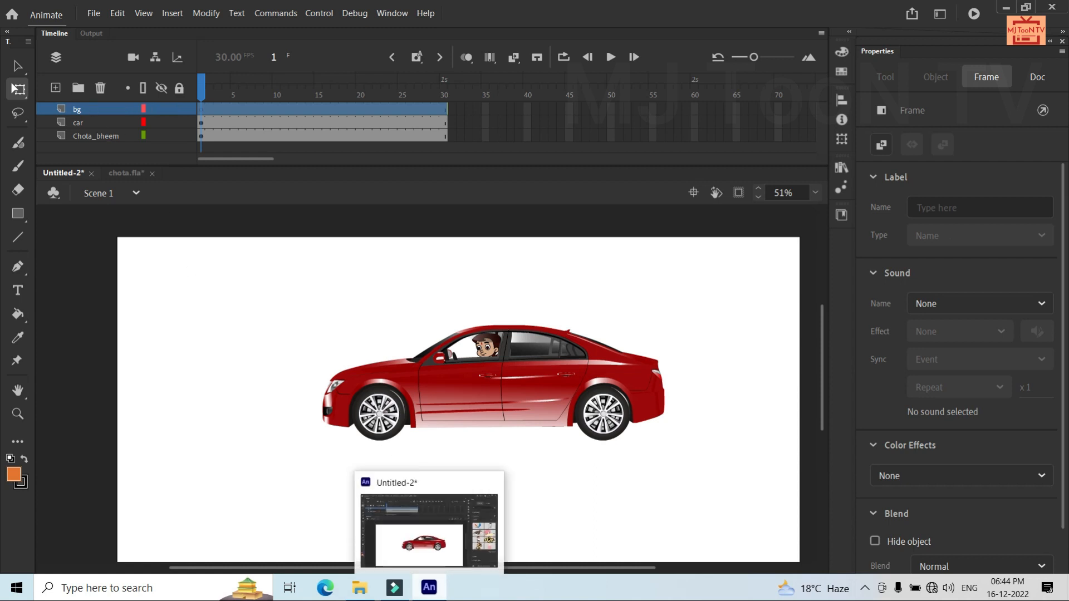
{"action": "mouse_move", "coordinate": [368, 594]}
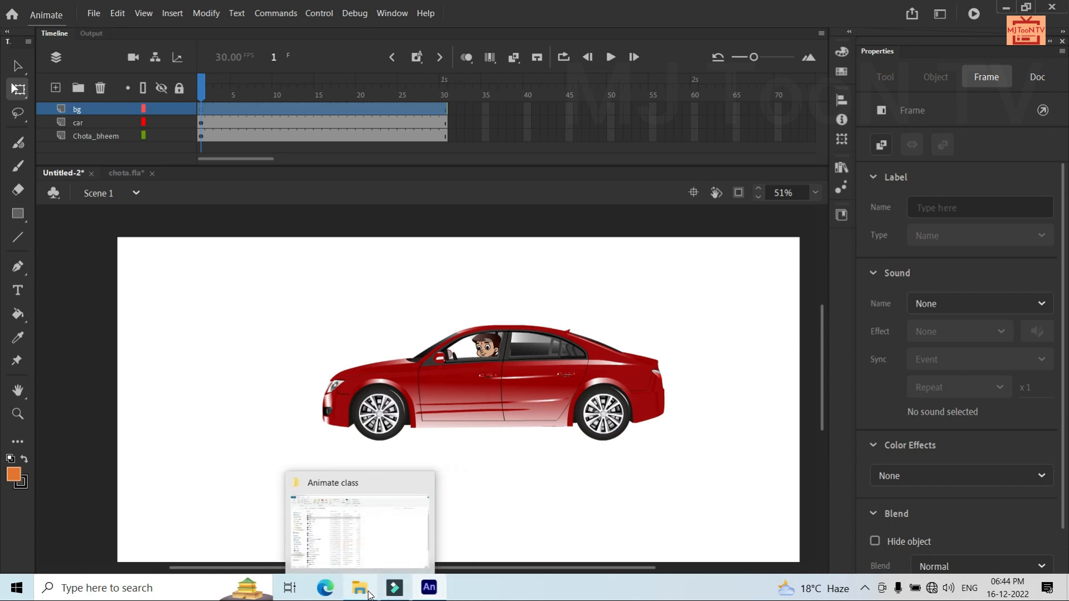
{"action": "left_click", "coordinate": [358, 540]}
{"action": "left_click", "coordinate": [56, 177]}
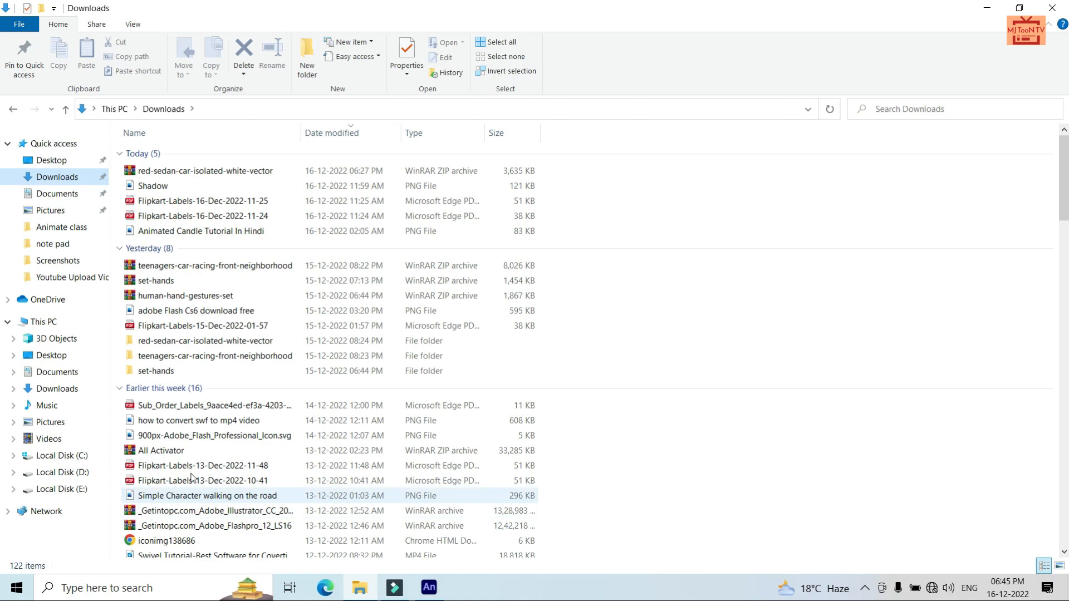
{"action": "double_click", "coordinate": [187, 356]}
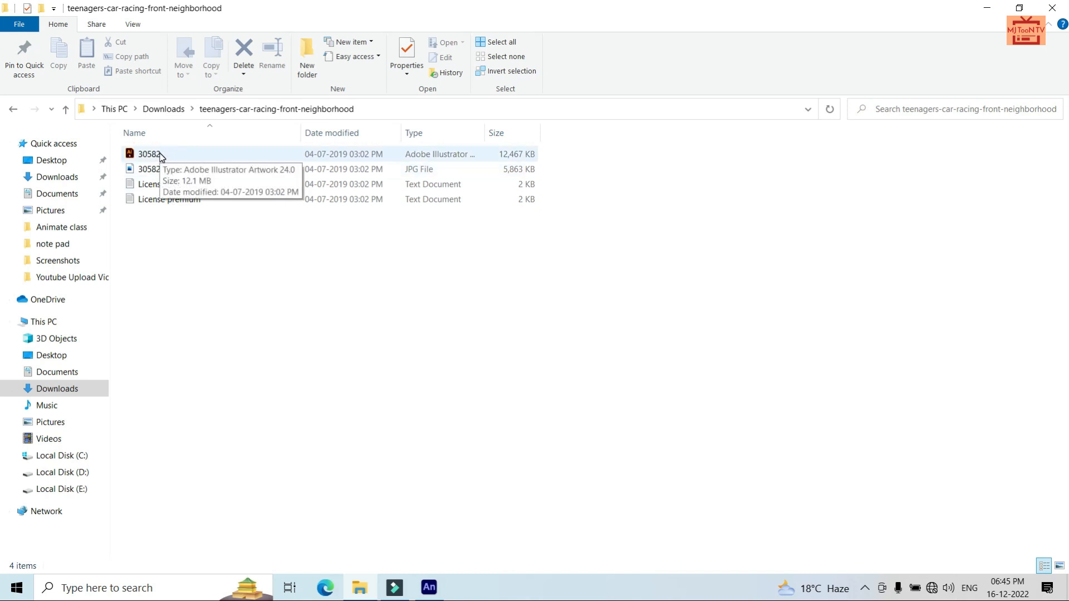
{"action": "left_click_drag", "start_coordinate": [161, 156], "coordinate": [449, 518]}
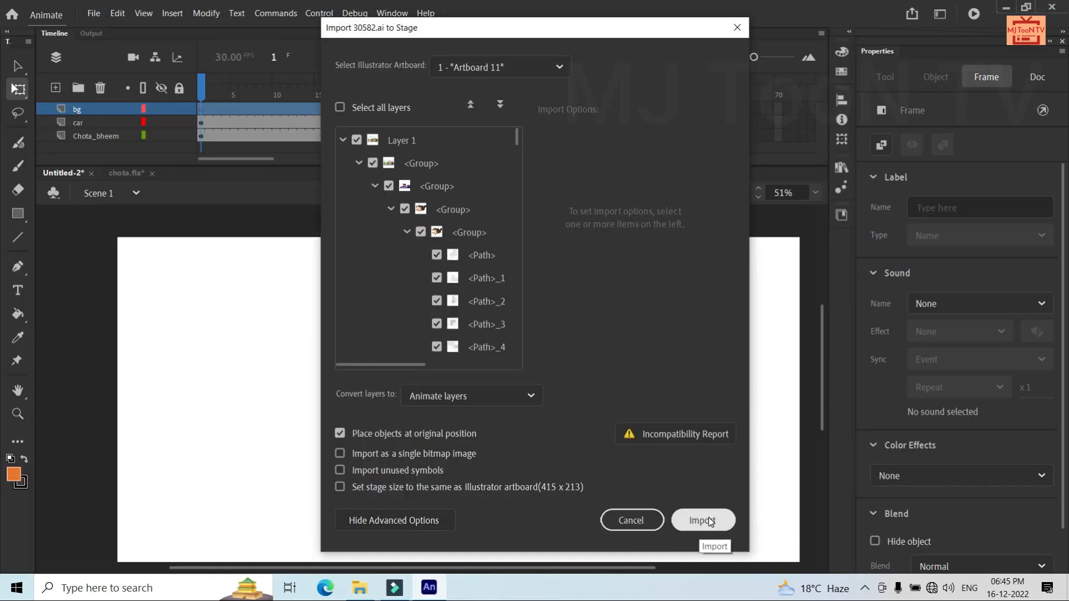
{"action": "left_click", "coordinate": [703, 520]}
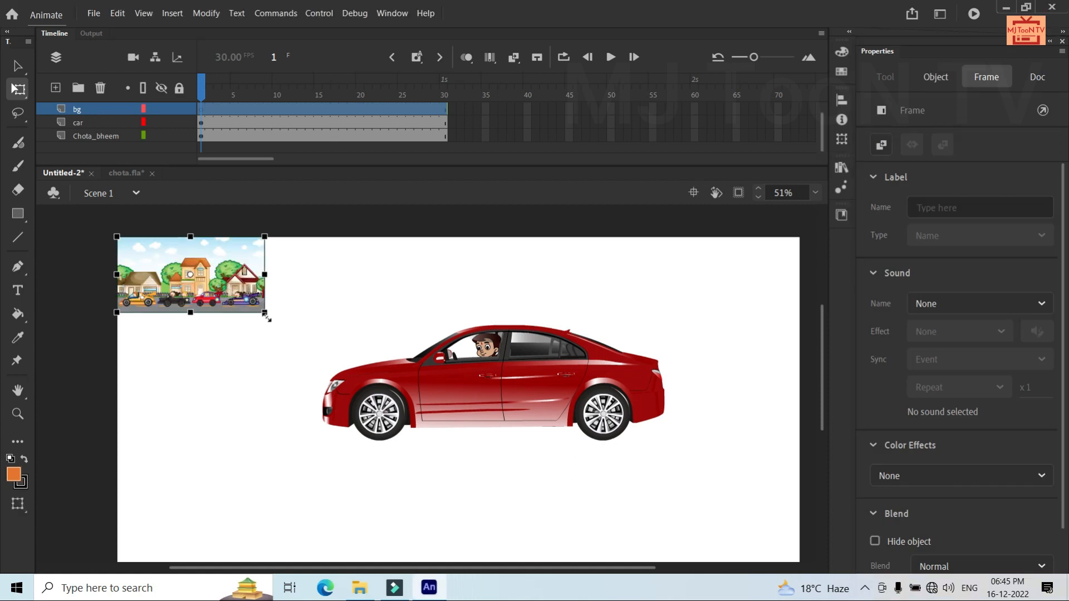
Enlarge the imported street background to about 2446 by 1354 px and move it over the stage
{"action": "left_click_drag", "start_coordinate": [267, 315], "coordinate": [457, 467]}
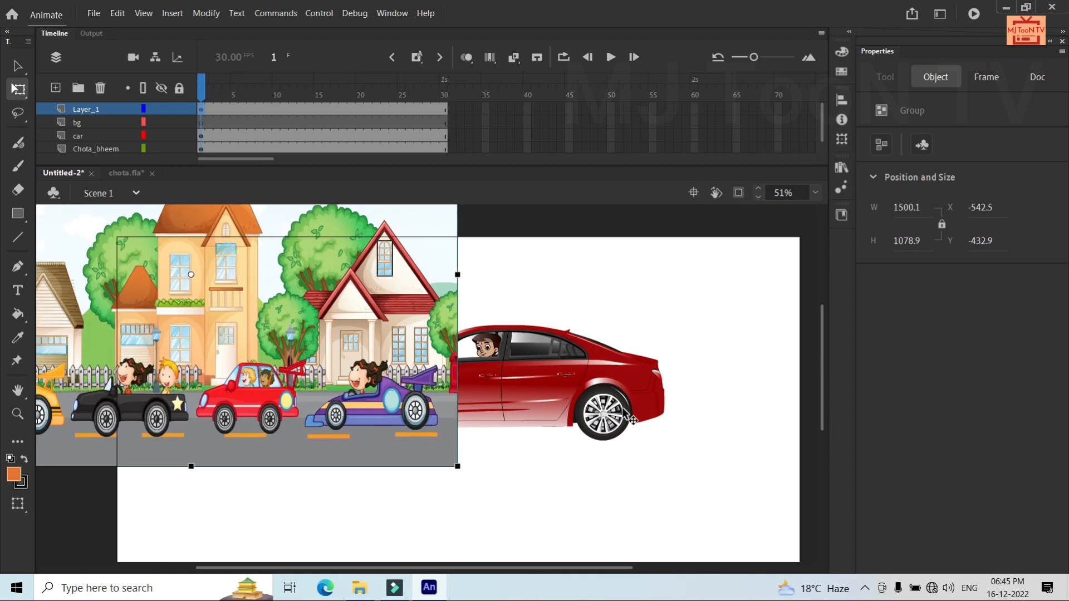
{"action": "scroll", "coordinate": [633, 420], "scroll_direction": "down", "scroll_amount": 1}
{"action": "scroll", "coordinate": [630, 417], "scroll_direction": "down", "scroll_amount": 3}
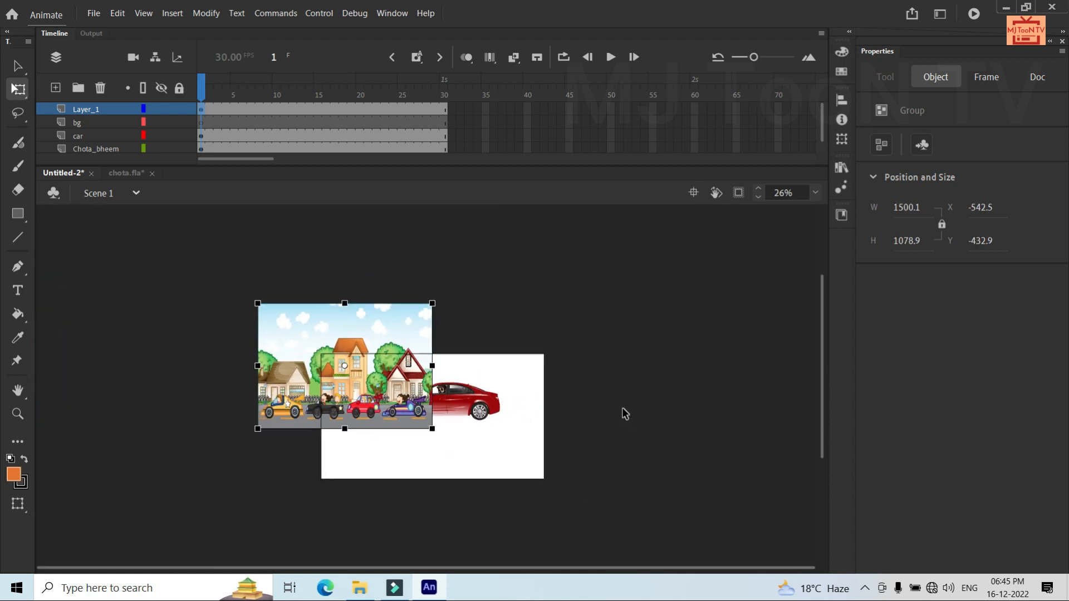
{"action": "left_click_drag", "start_coordinate": [433, 367], "coordinate": [472, 392]}
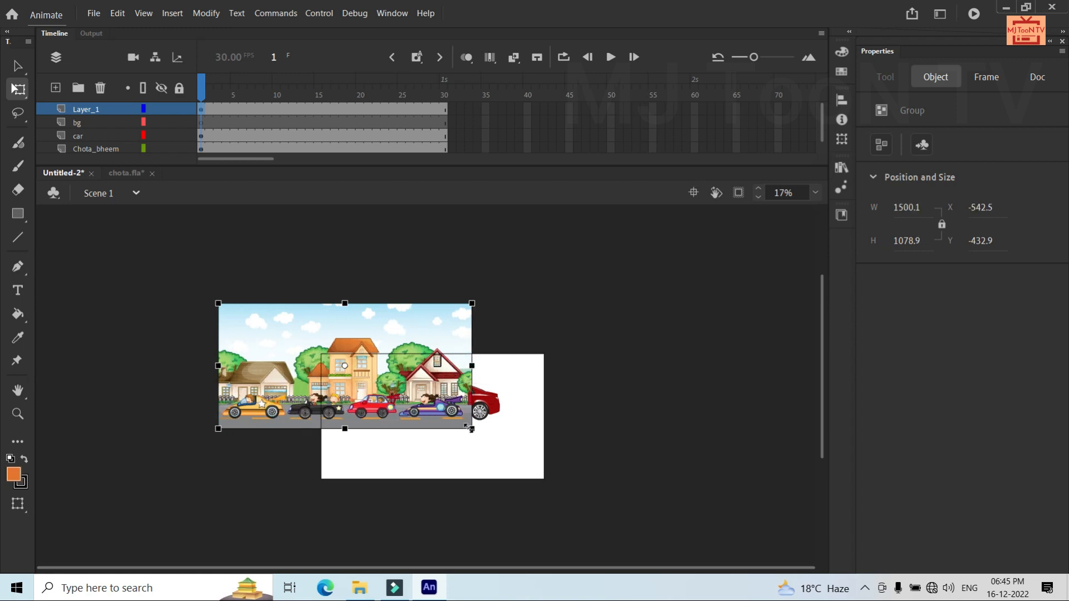
{"action": "left_click_drag", "start_coordinate": [473, 429], "coordinate": [487, 444]}
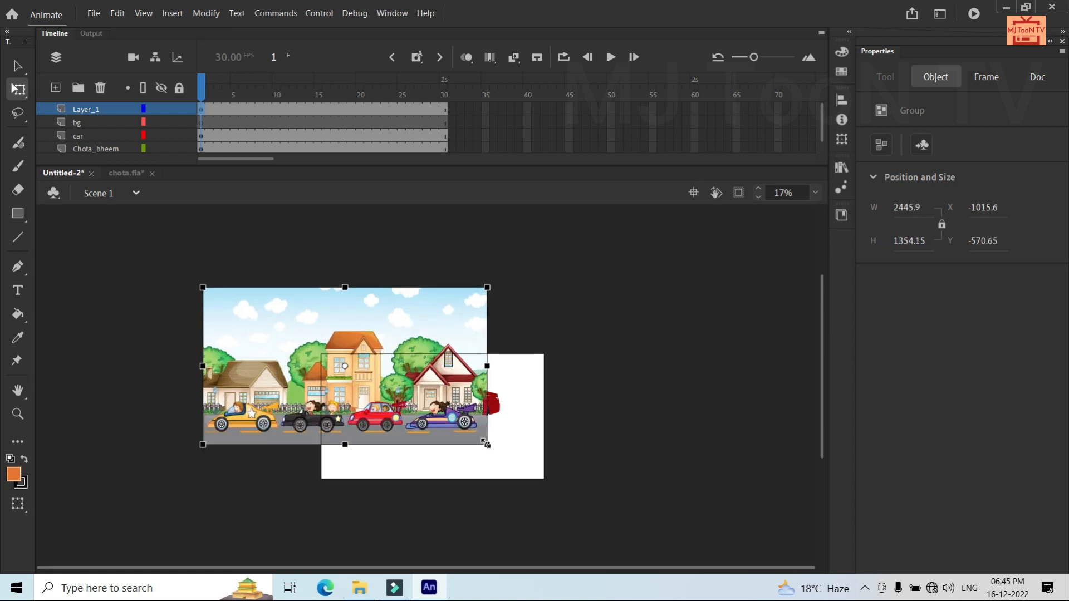
{"action": "left_click_drag", "start_coordinate": [423, 390], "coordinate": [495, 431]}
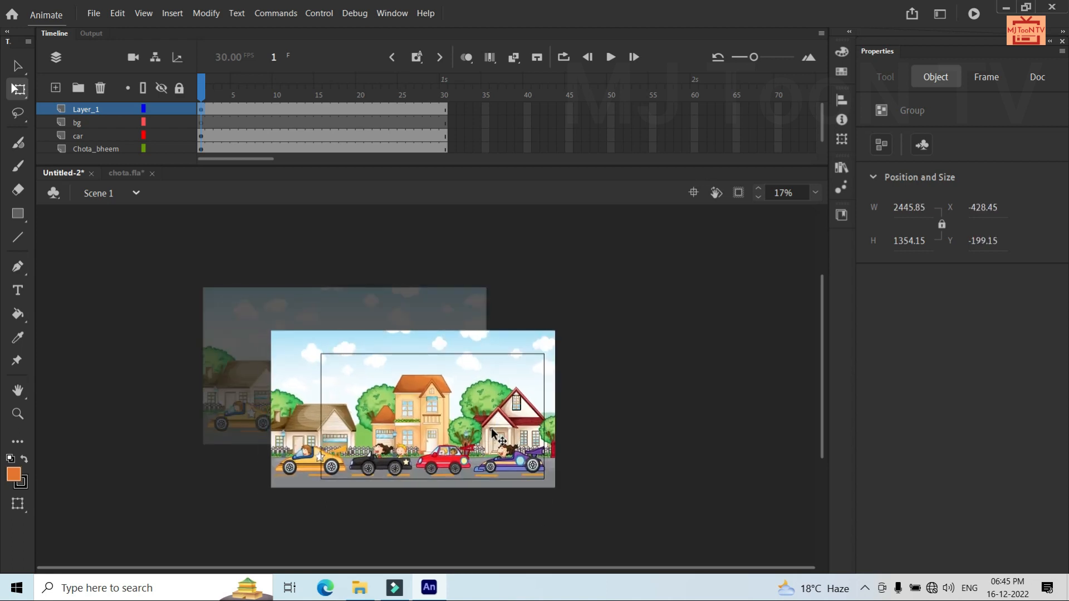
Stretch the background to about 5453 by 1594 px and move it up until its lower edge meets the stage's lower edge
{"action": "left_click", "coordinate": [555, 412]}
{"action": "left_click_drag", "start_coordinate": [654, 424], "coordinate": [663, 421]}
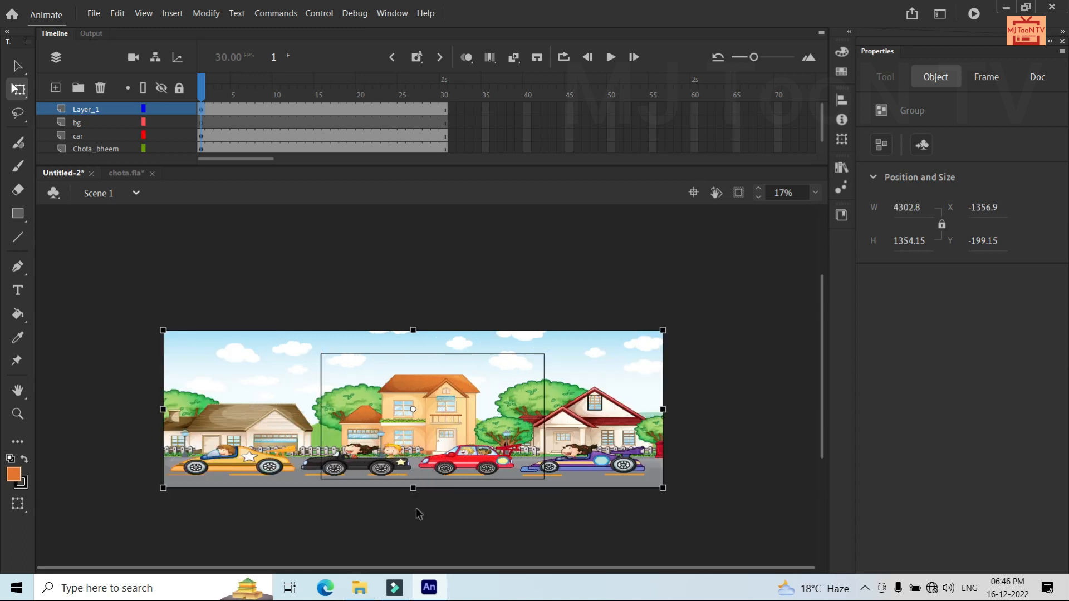
{"action": "left_click_drag", "start_coordinate": [663, 410], "coordinate": [728, 414]}
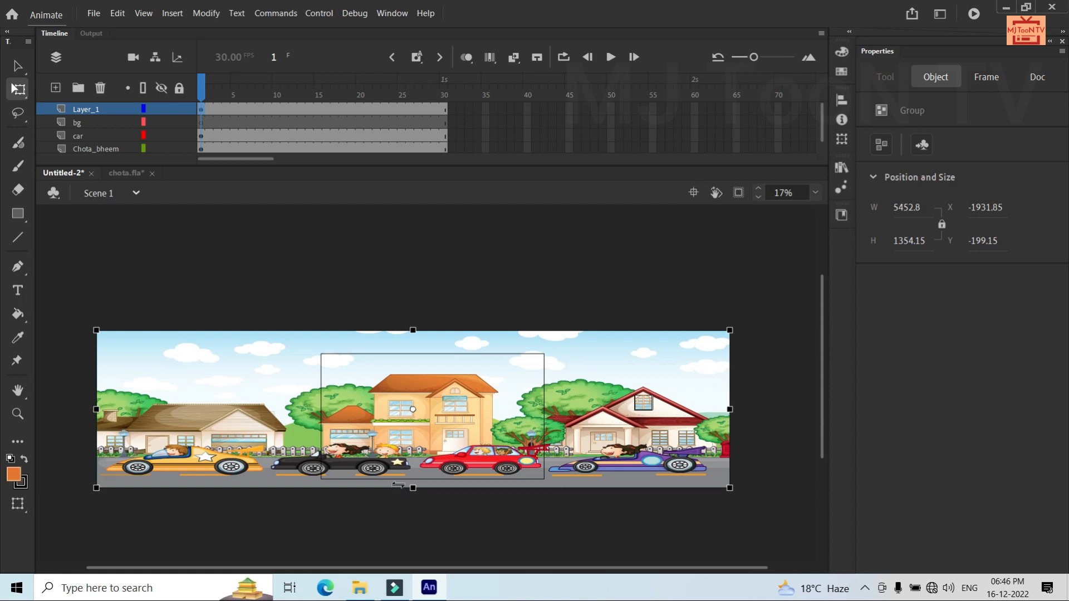
{"action": "left_click_drag", "start_coordinate": [412, 487], "coordinate": [416, 503]}
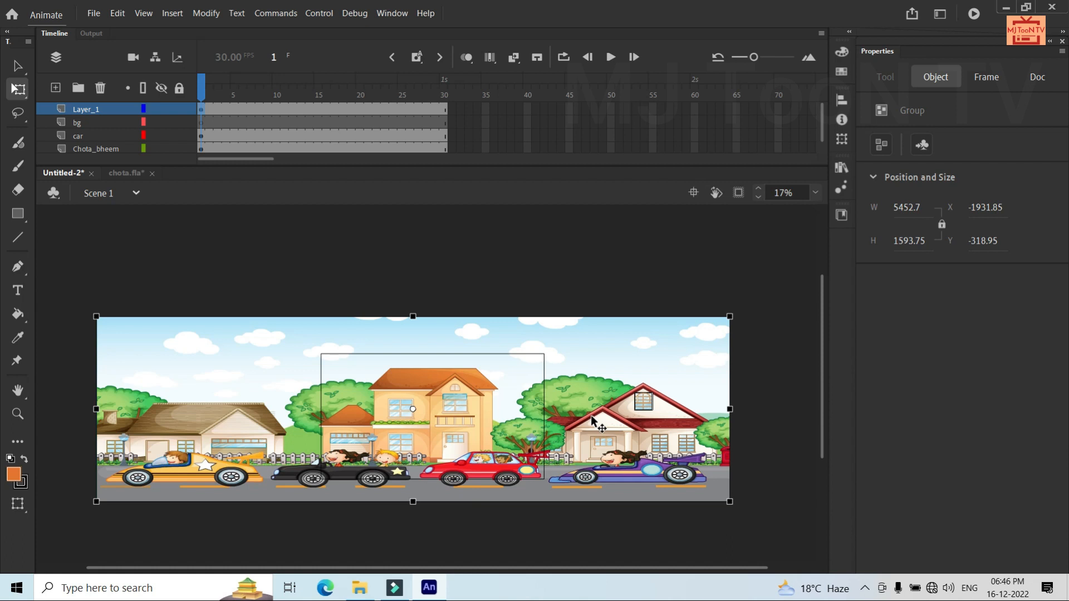
{"action": "left_click_drag", "start_coordinate": [592, 416], "coordinate": [593, 398]}
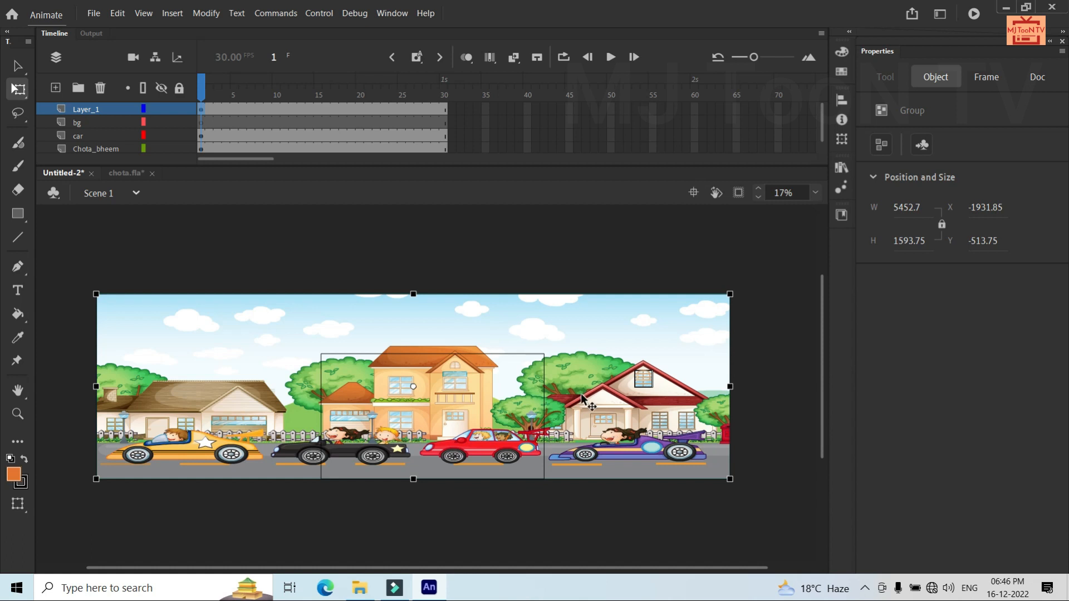
{"action": "key", "text": "v"}
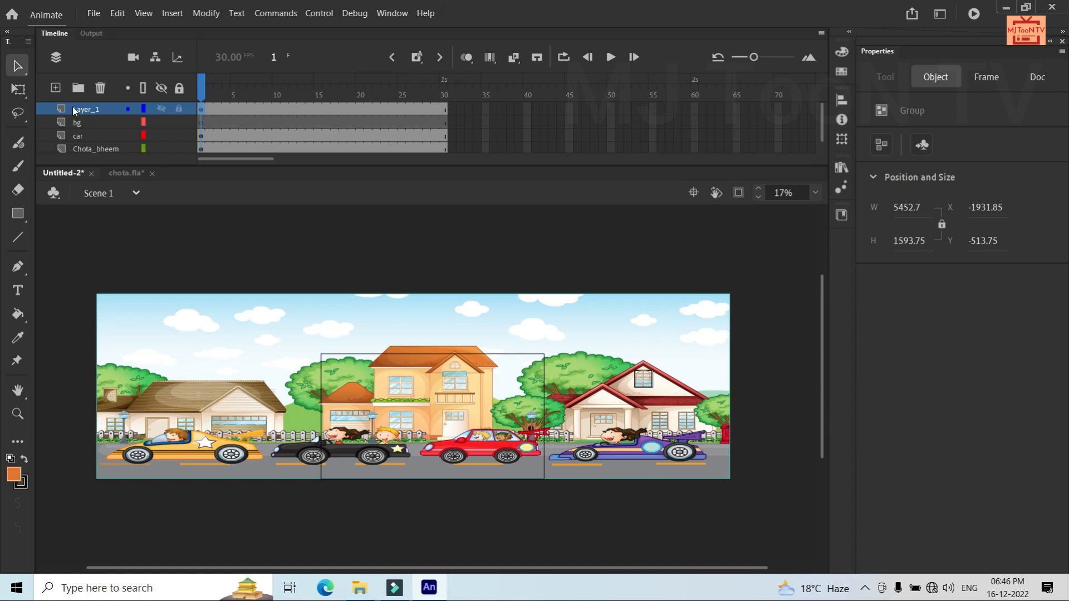
Enter the background group and delete the purple race car and the red racing car from the street
{"action": "double_click", "coordinate": [590, 383]}
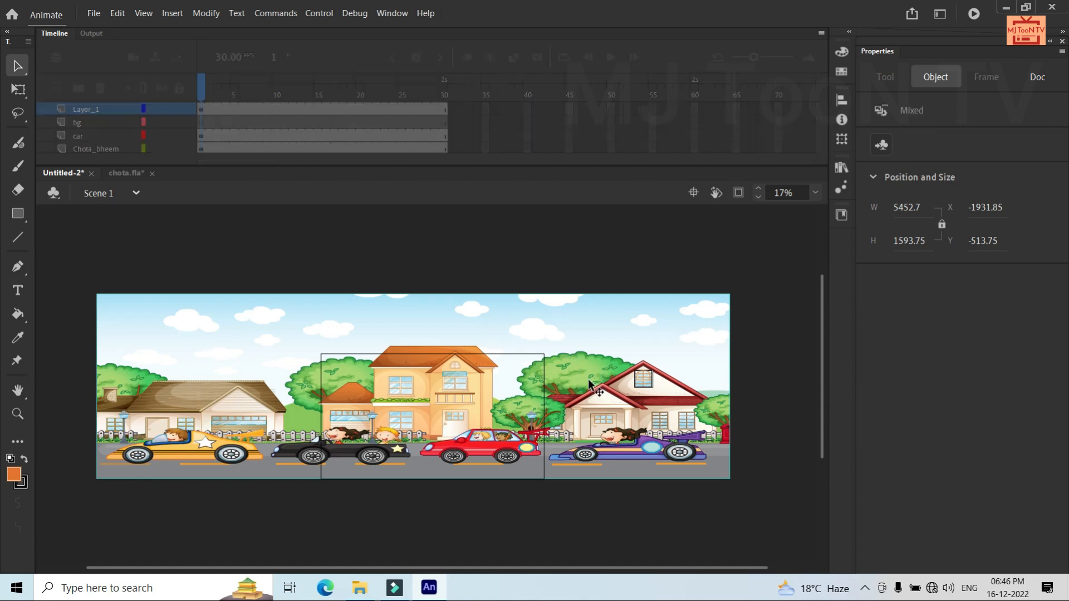
{"action": "double_click", "coordinate": [618, 446]}
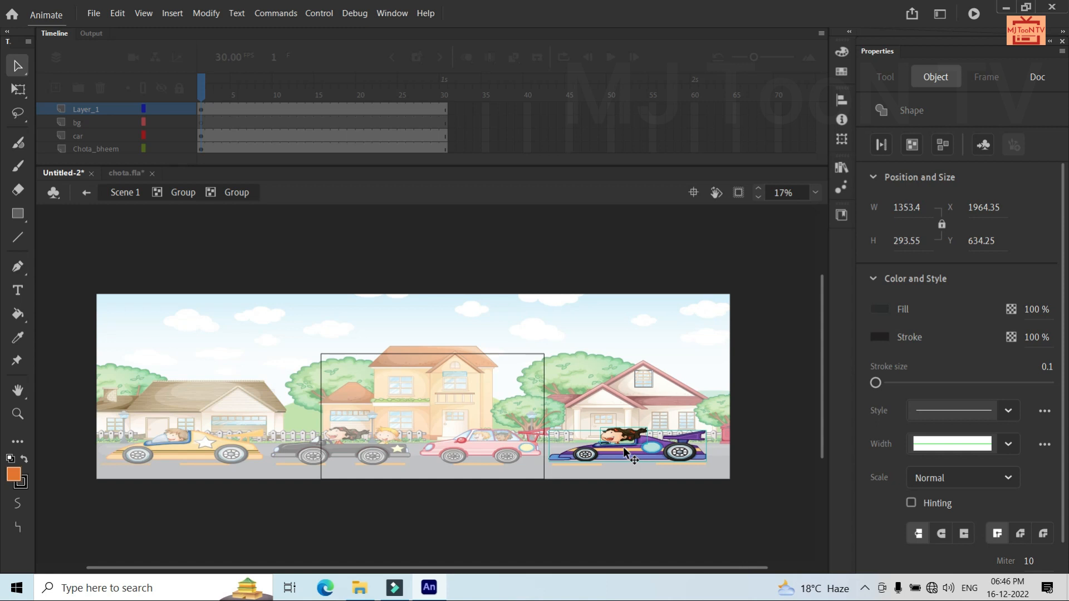
{"action": "left_click", "coordinate": [225, 191]}
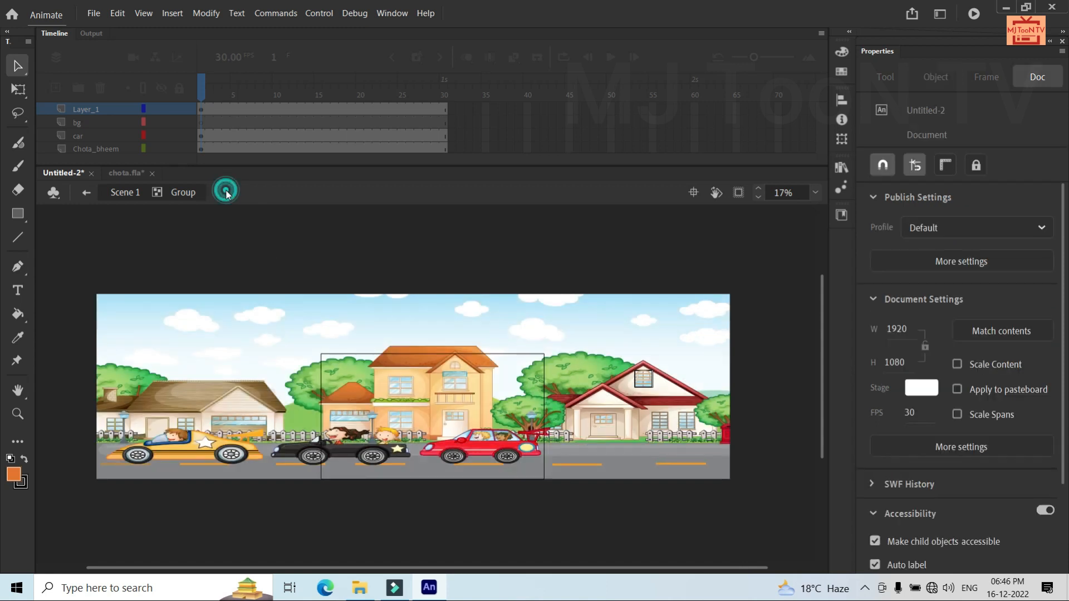
{"action": "left_click", "coordinate": [182, 194]}
{"action": "double_click", "coordinate": [510, 439]}
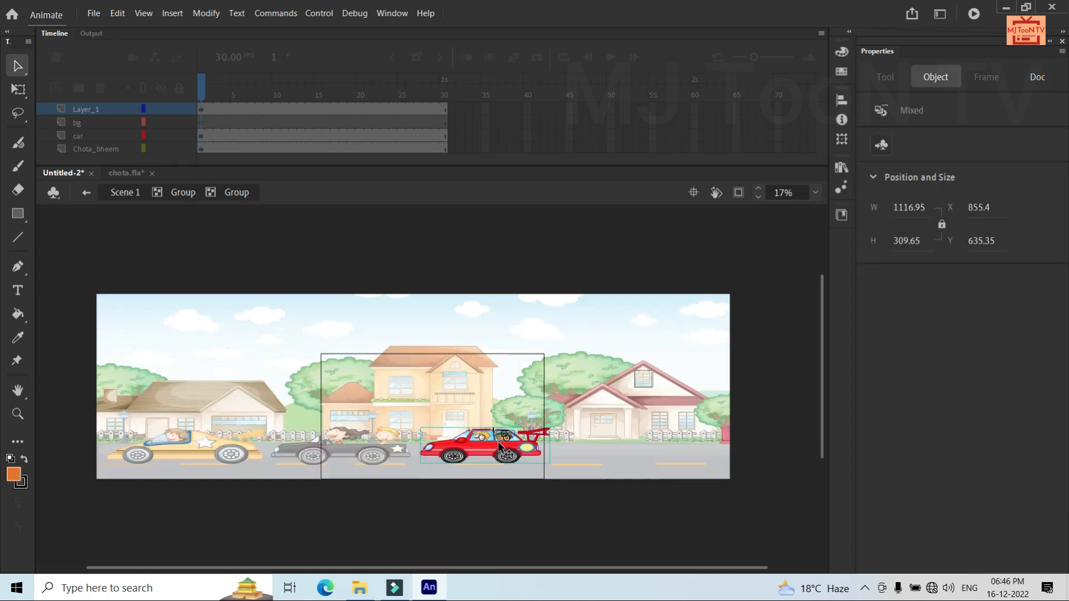
{"action": "key", "text": "Delete"}
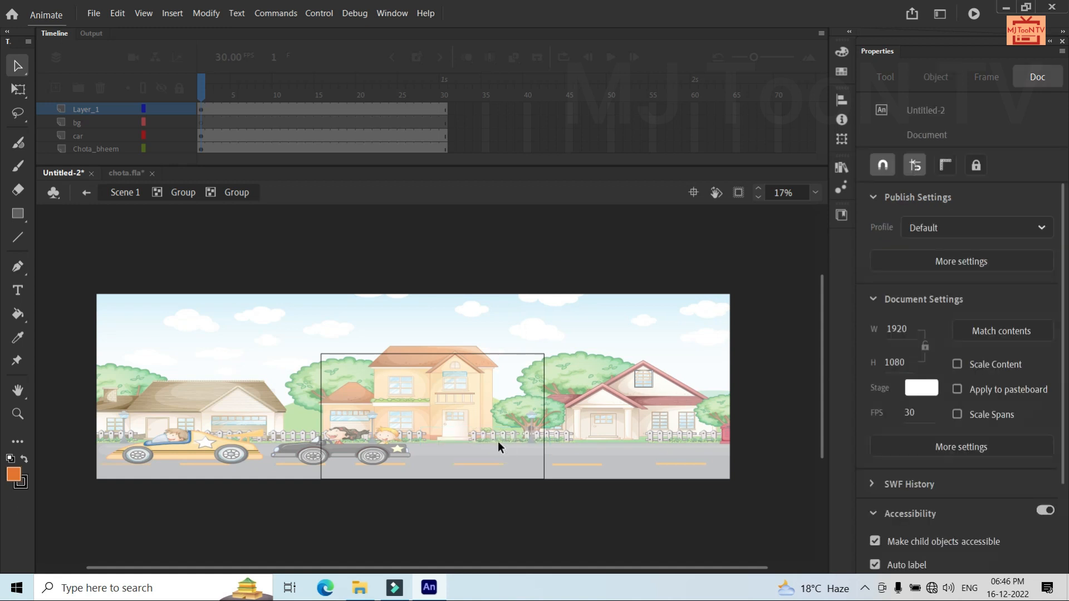
Delete the yellow race car and the black convertible from the background group, and return to Scene 1
{"action": "left_click", "coordinate": [196, 448]}
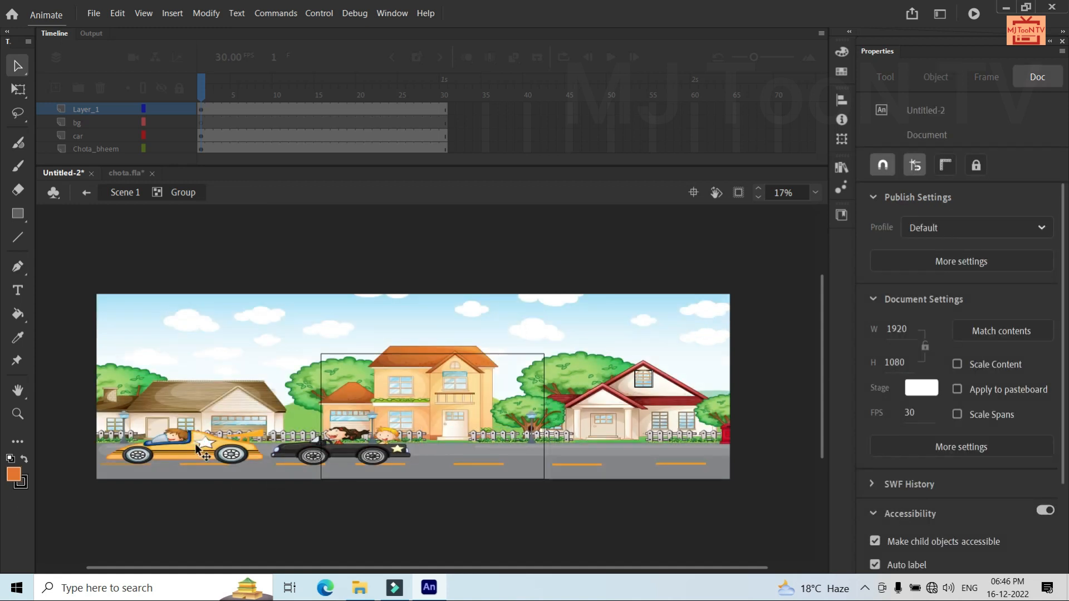
{"action": "double_click", "coordinate": [196, 448]}
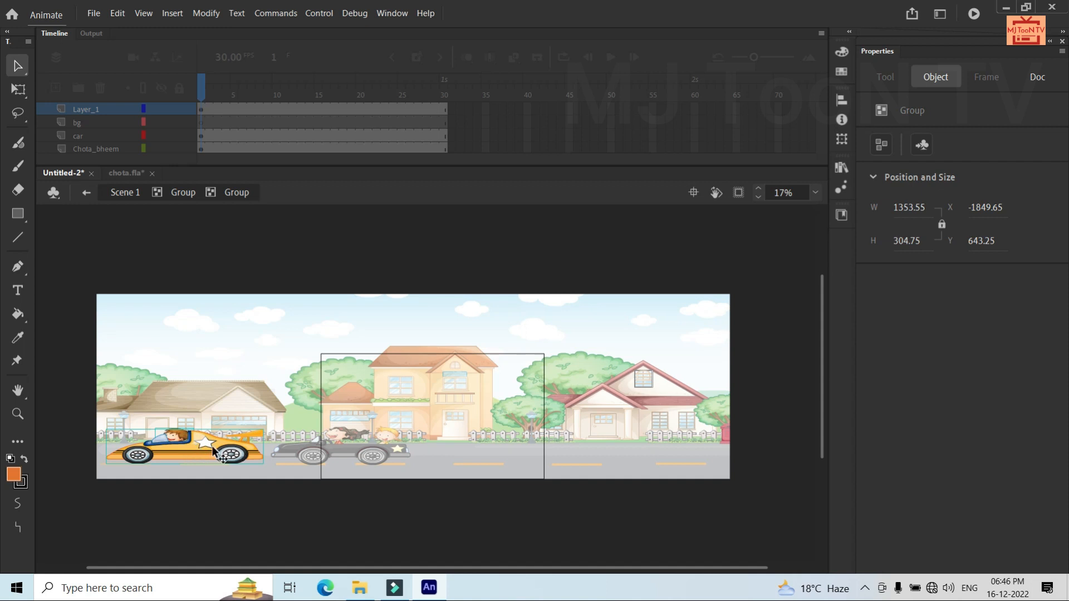
{"action": "key", "text": "Delete"}
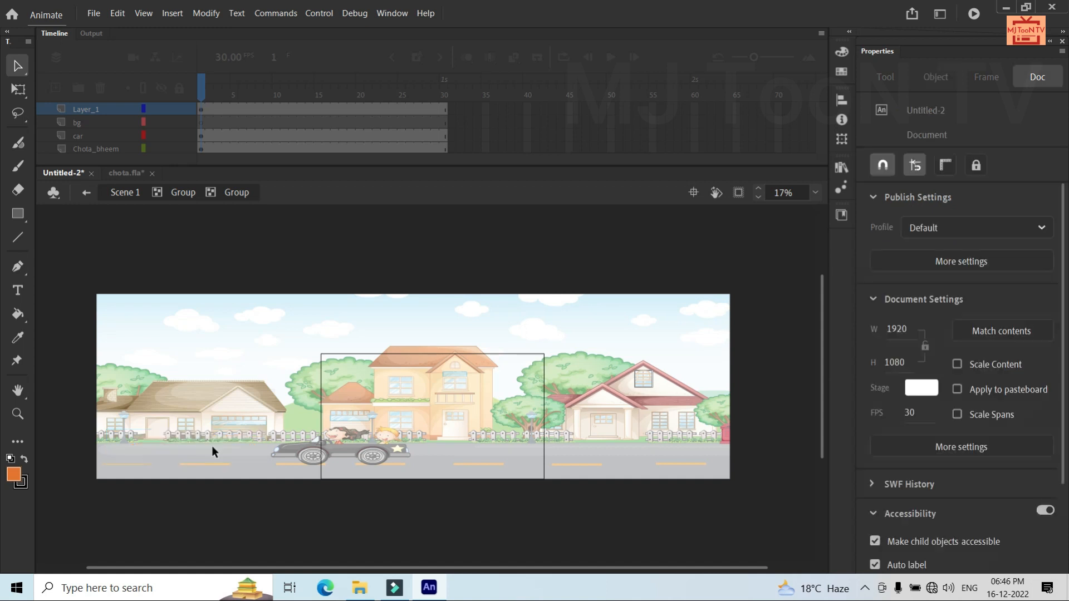
{"action": "double_click", "coordinate": [333, 443]}
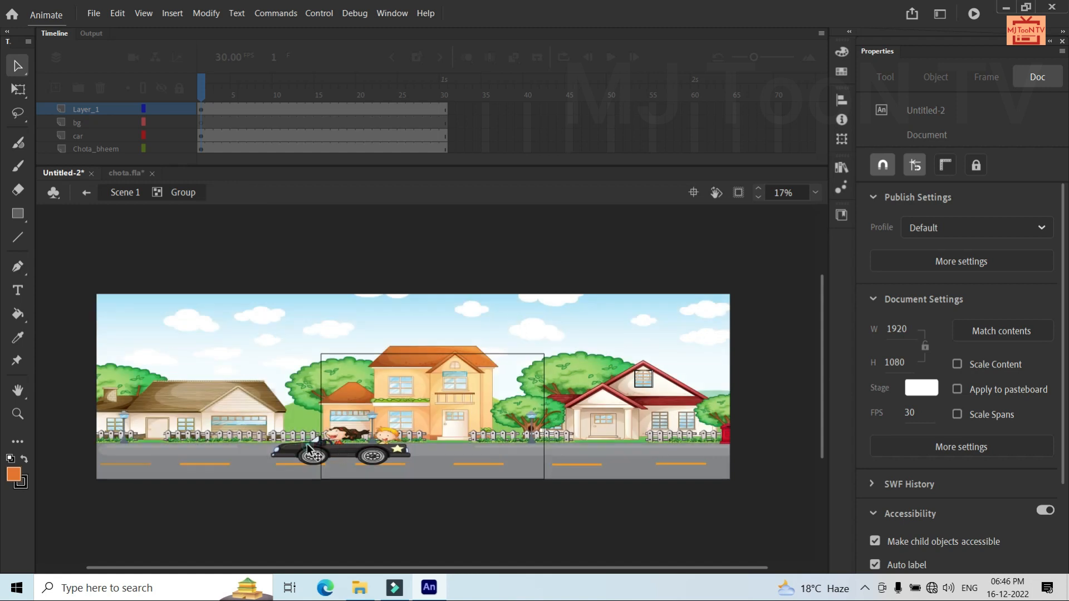
{"action": "double_click", "coordinate": [308, 446]}
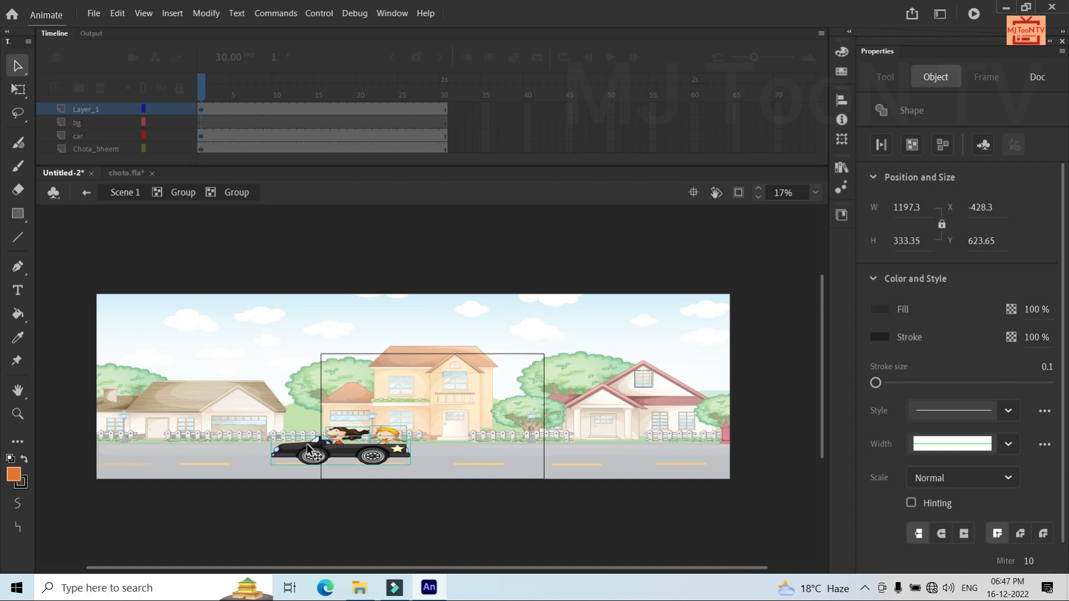
{"action": "key", "text": "Delete"}
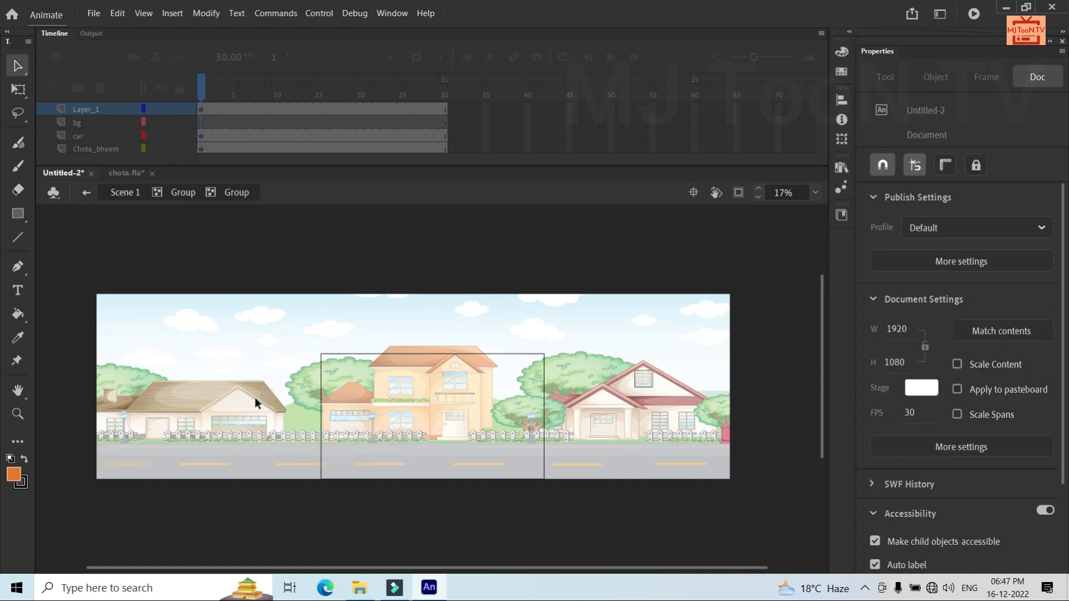
{"action": "left_click", "coordinate": [123, 194]}
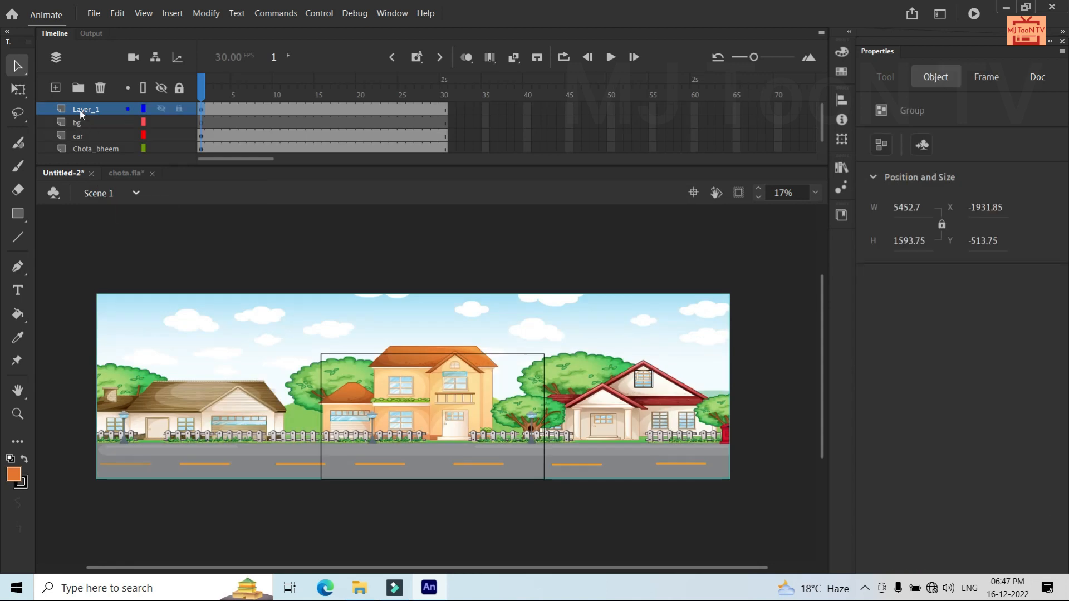
Delete the empty bg layer and rename Layer_1, which holds the street artwork, as bg
{"action": "left_click", "coordinate": [81, 120]}
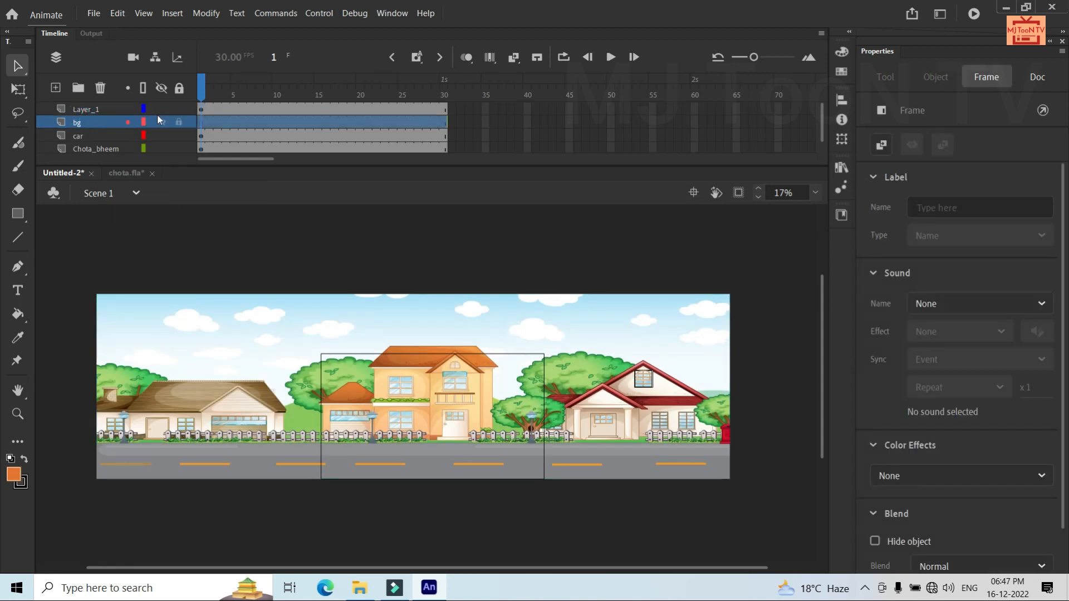
{"action": "left_click", "coordinate": [100, 88]}
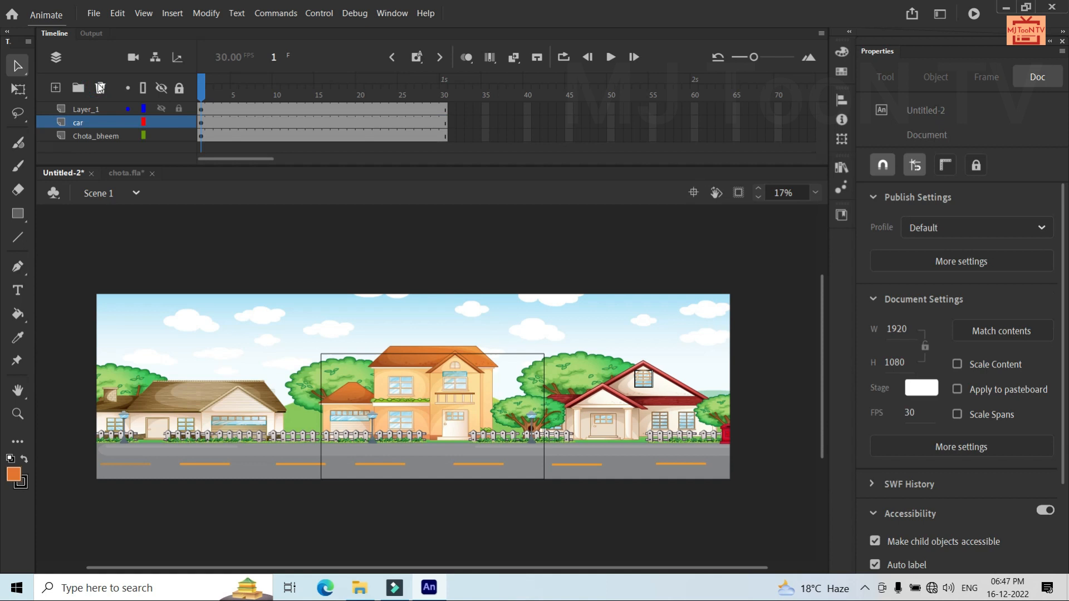
{"action": "double_click", "coordinate": [95, 109]}
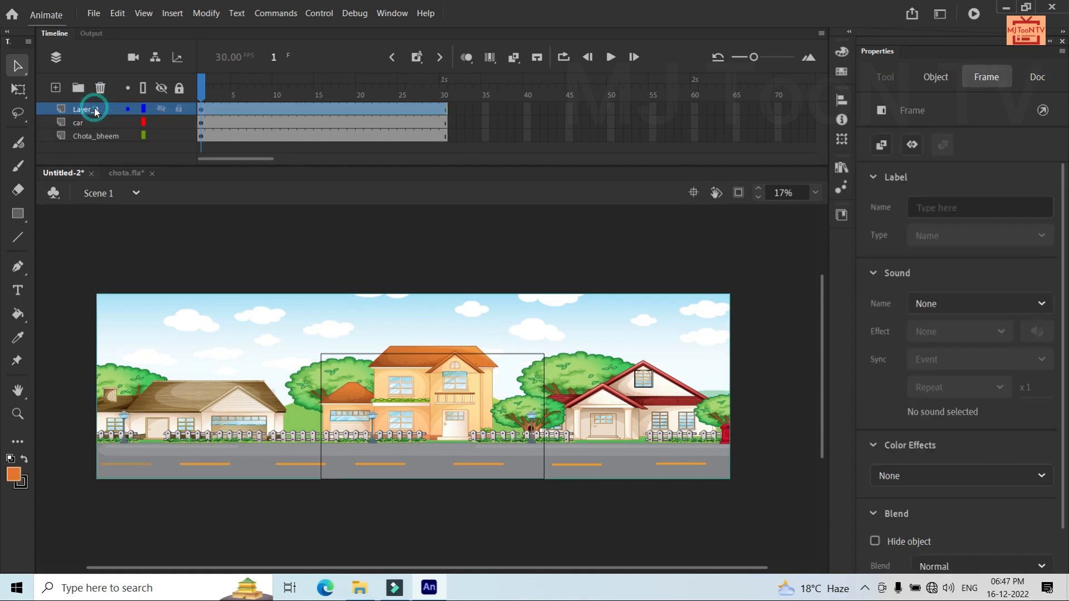
{"action": "type", "text": "bg"}
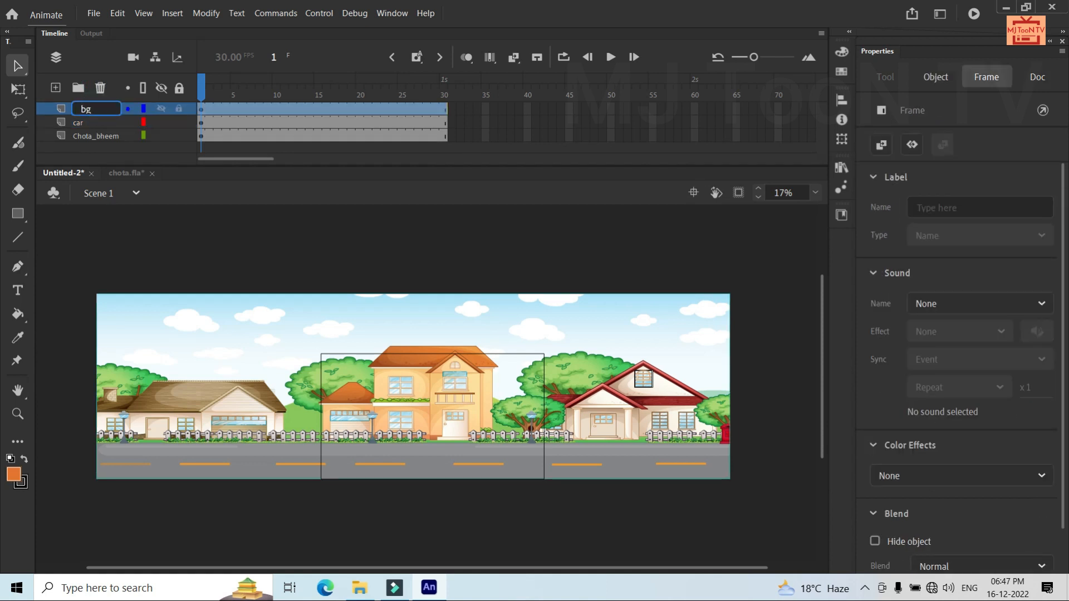
Place the bg layer below the Chota_bheem layer and move the red sedan down onto the road
{"action": "left_click_drag", "start_coordinate": [94, 108], "coordinate": [99, 160]}
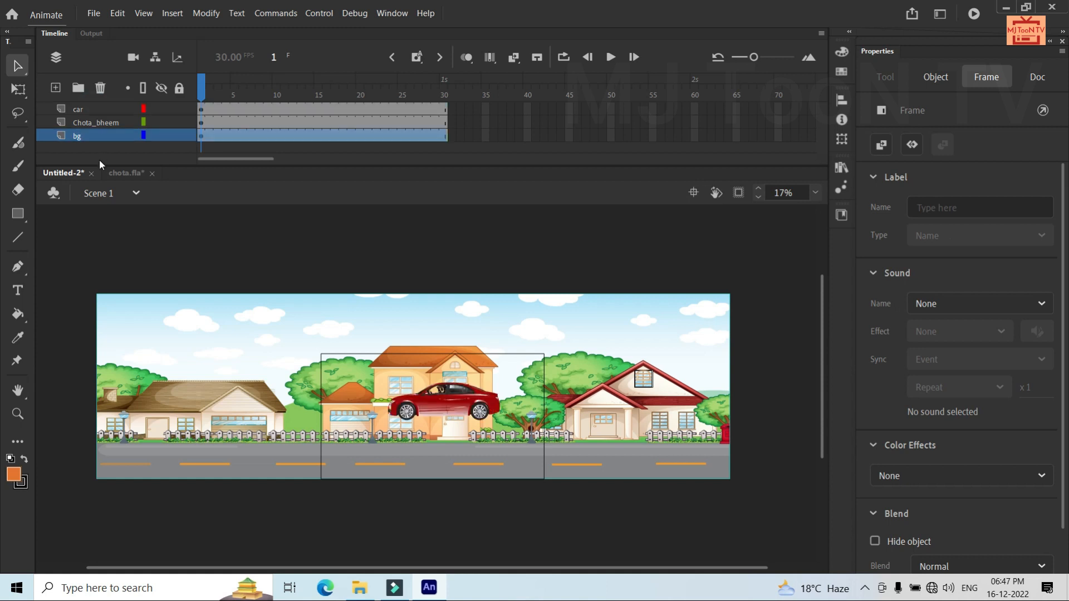
{"action": "left_click", "coordinate": [482, 399]}
{"action": "left_click_drag", "start_coordinate": [481, 398], "coordinate": [518, 448]}
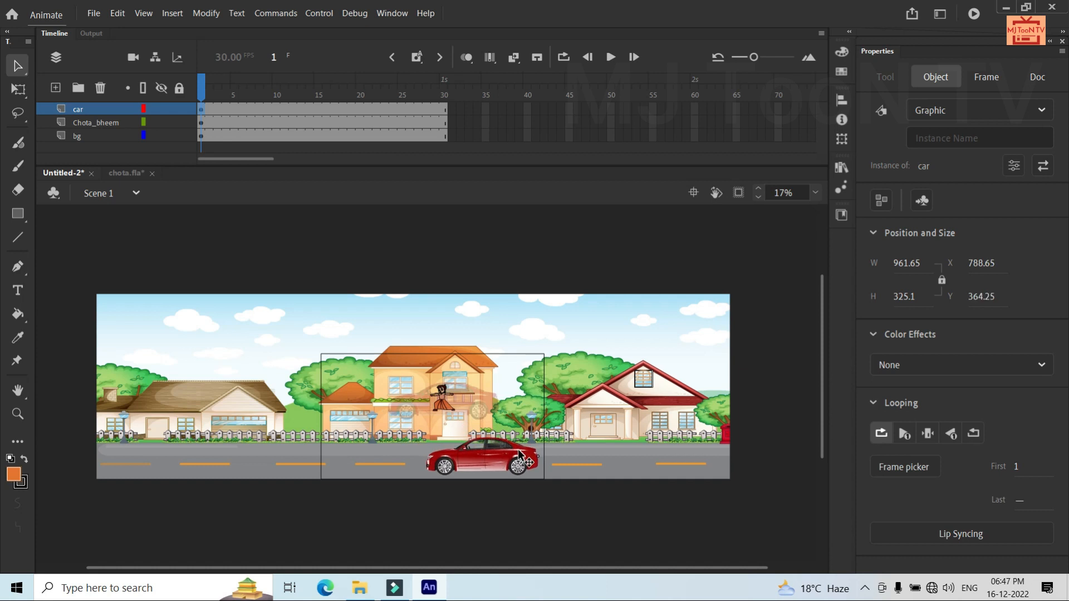
Move the Chota bheem character into the sedan and nudge it until the head sits in the front window
{"action": "left_click", "coordinate": [436, 389]}
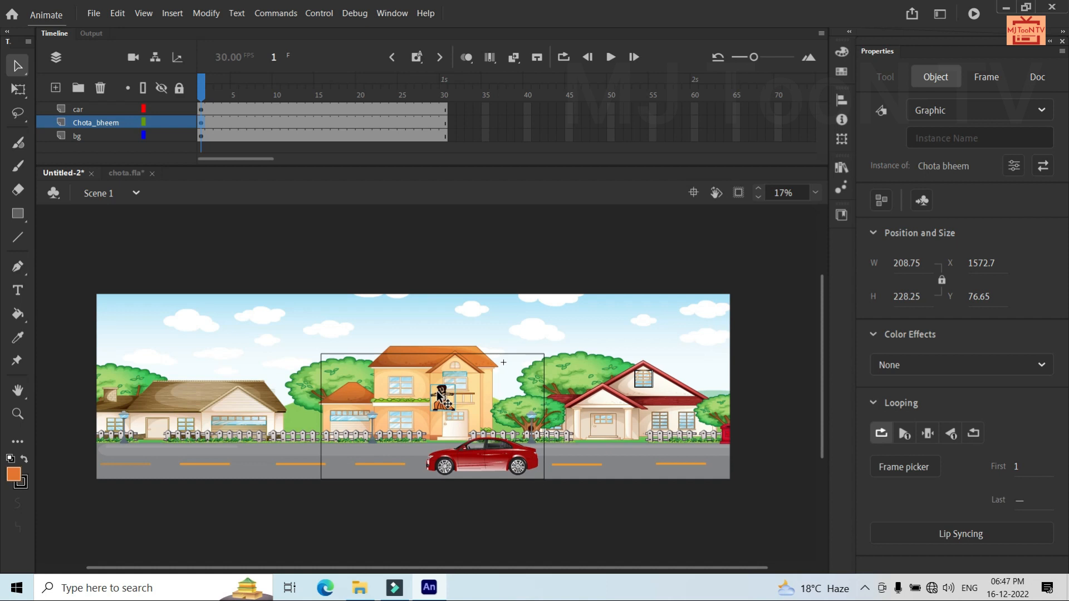
{"action": "left_click_drag", "start_coordinate": [441, 396], "coordinate": [474, 455]}
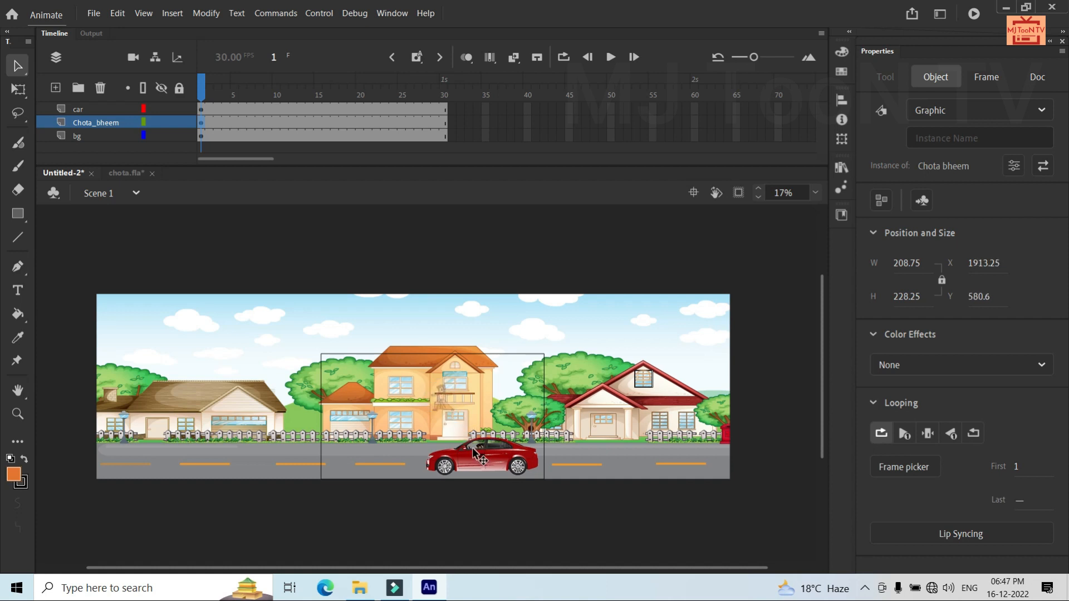
{"action": "scroll", "coordinate": [474, 455], "scroll_direction": "up", "scroll_amount": 3}
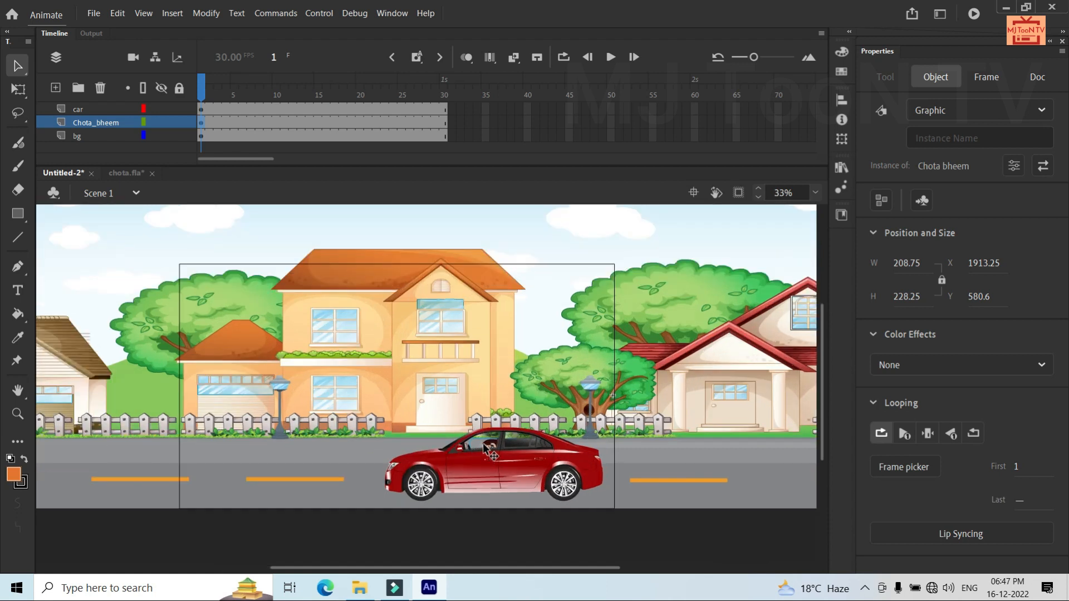
{"action": "key", "text": "shift+Up"}
{"action": "key", "text": "shift+Up"}
{"action": "key", "text": "shift+Up"}
{"action": "key", "text": "Down"}
{"action": "key", "text": "Down"}
{"action": "key", "text": "Down"}
{"action": "key", "text": "Left"}
{"action": "key", "text": "Left"}
{"action": "key", "text": "Left"}
{"action": "key", "text": "Up"}
{"action": "key", "text": "Up"}
{"action": "key", "text": "Up"}
Convert the street background on the bg layer into a Graphic symbol named road
{"action": "left_click", "coordinate": [646, 329]}
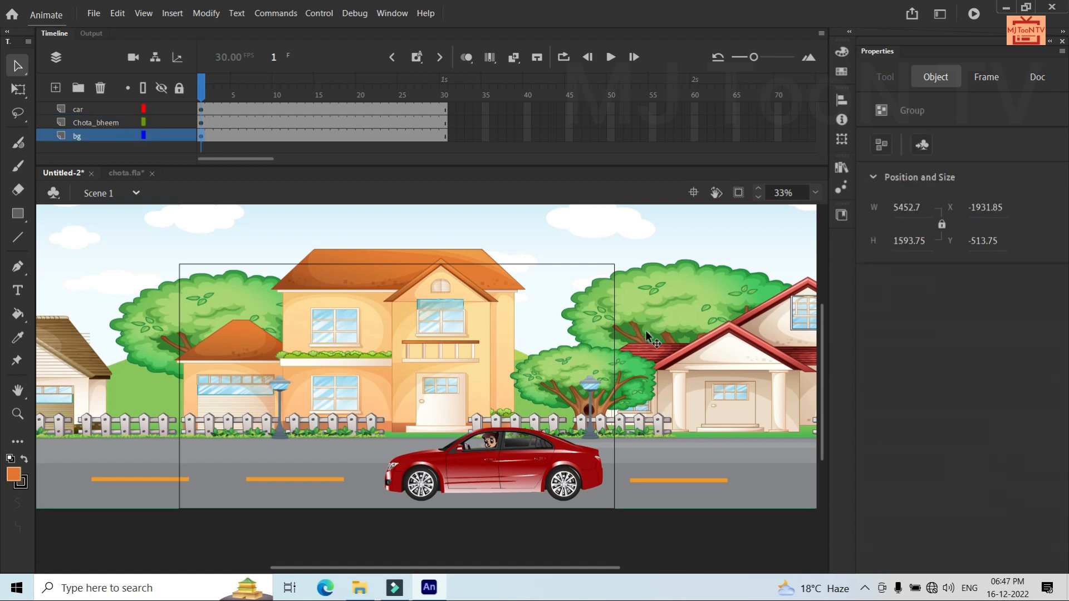
{"action": "left_click", "coordinate": [200, 136]}
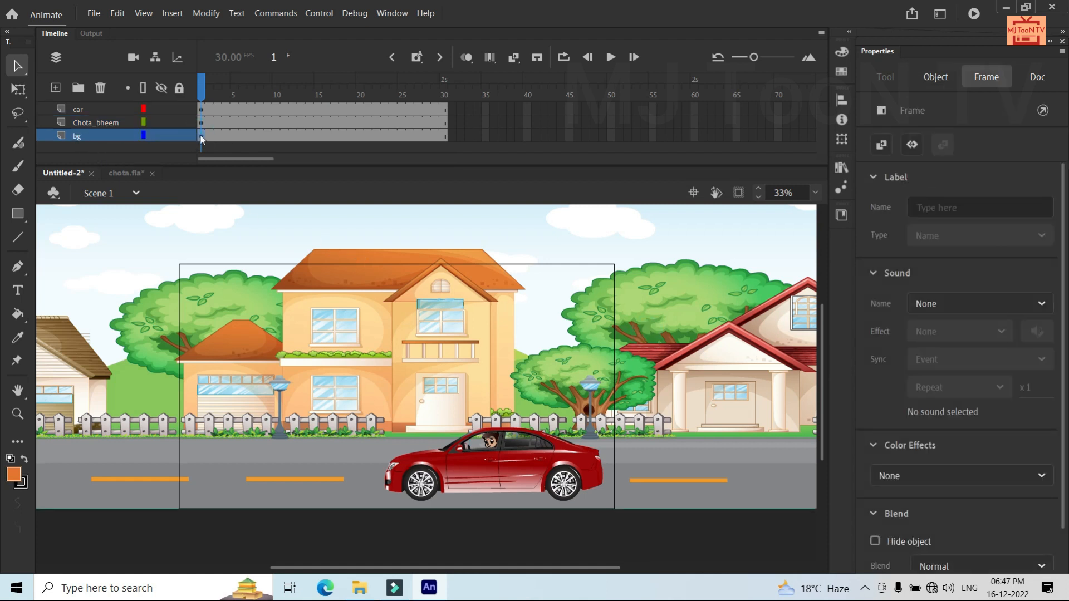
{"action": "key", "text": "F8"}
{"action": "type", "text": "road"}
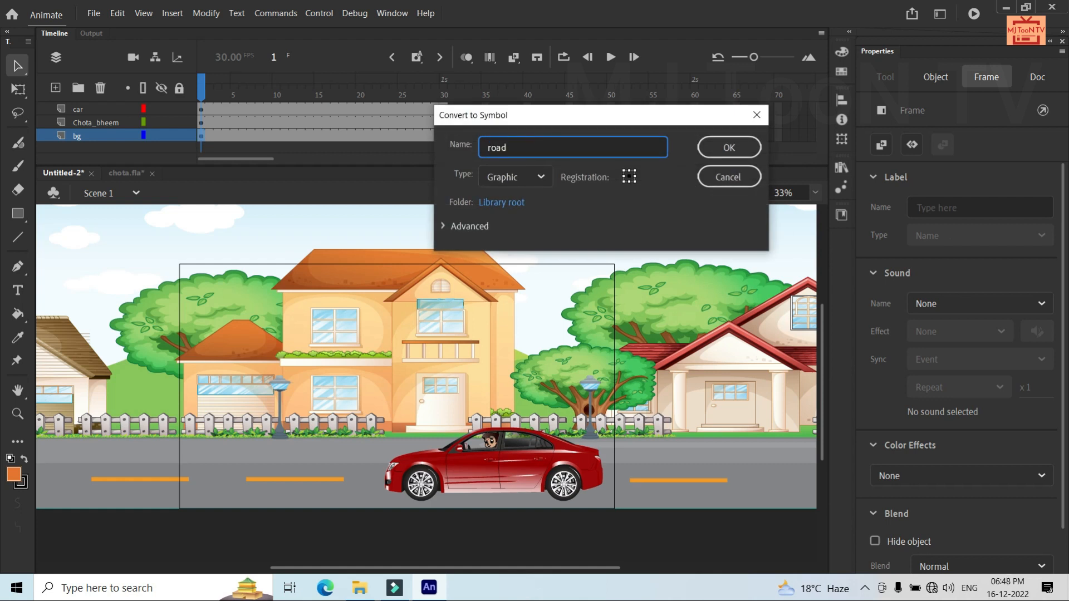
{"action": "key", "text": "Return"}
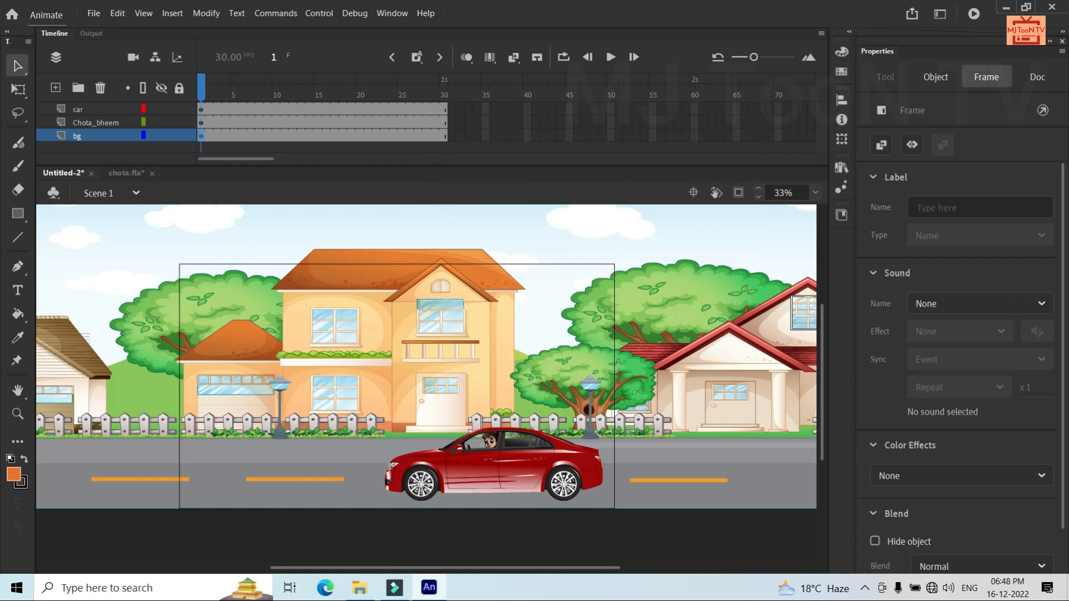
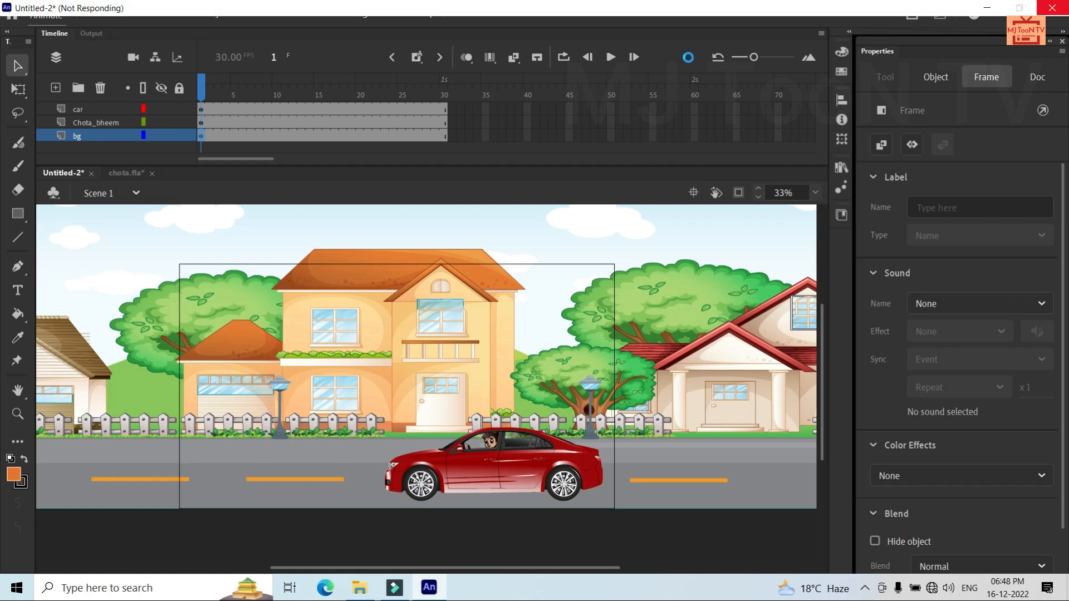
Move the road symbol left to about X -622, Y 404, with the red-roofed house behind the car
{"action": "left_click", "coordinate": [548, 233]}
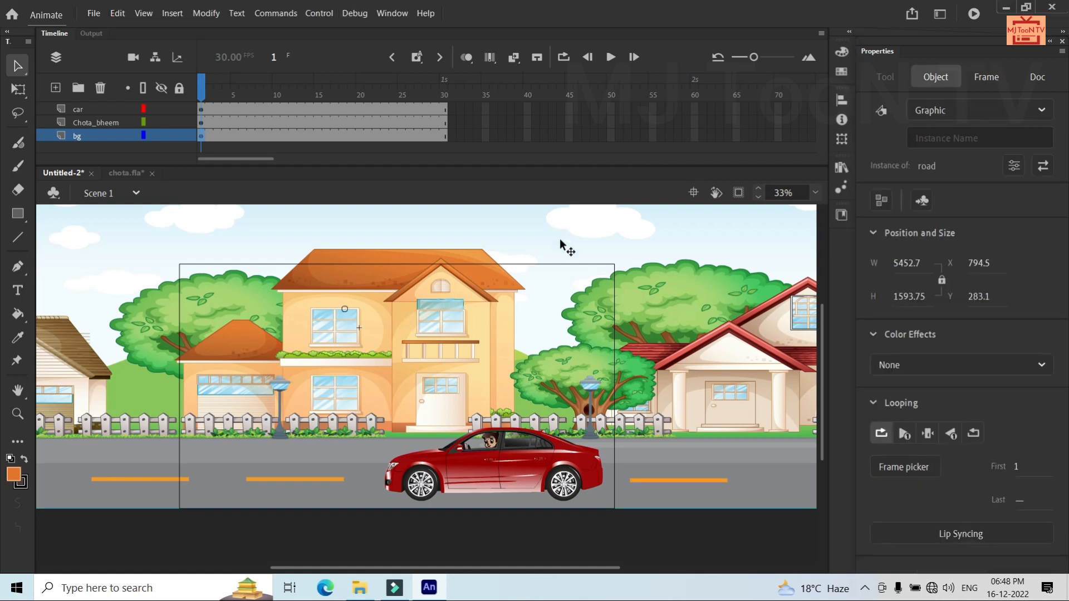
{"action": "scroll", "coordinate": [548, 233], "scroll_direction": "down", "scroll_amount": 3}
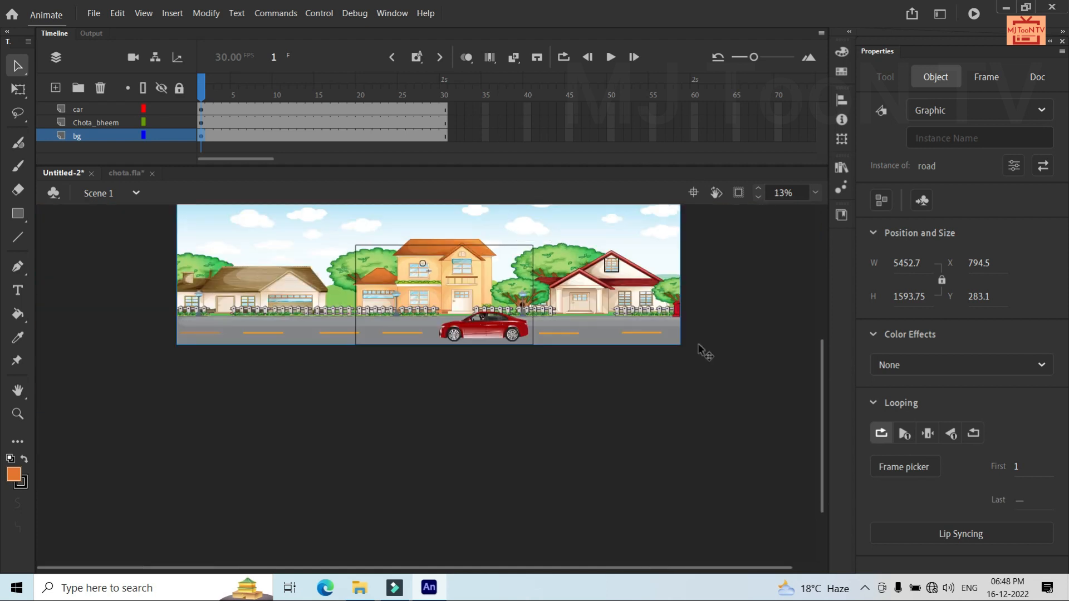
{"action": "left_click_drag", "start_coordinate": [820, 379], "coordinate": [813, 314]}
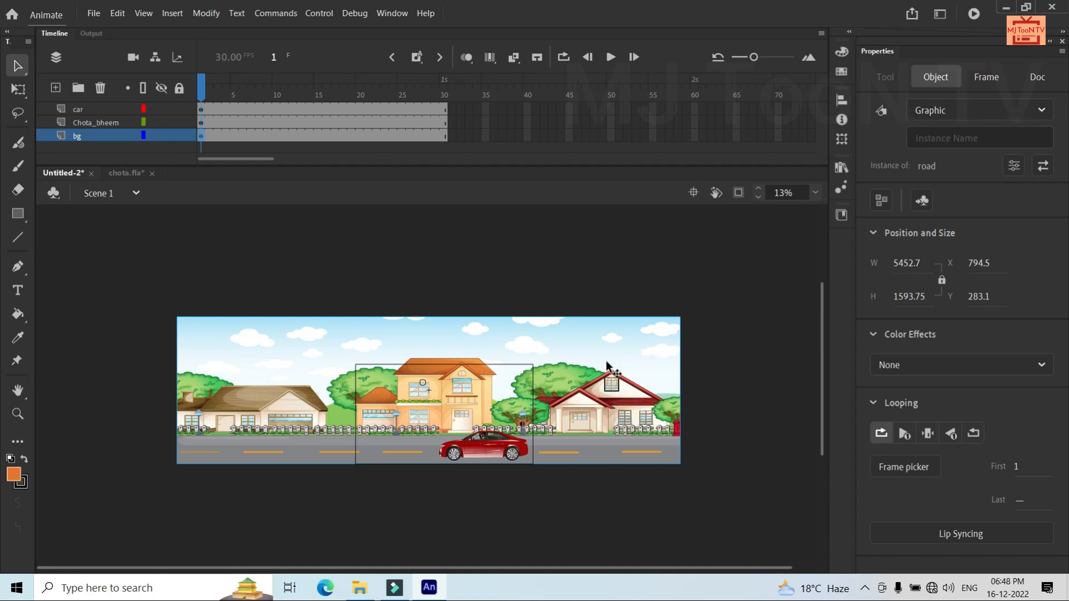
{"action": "left_click_drag", "start_coordinate": [535, 364], "coordinate": [477, 374]}
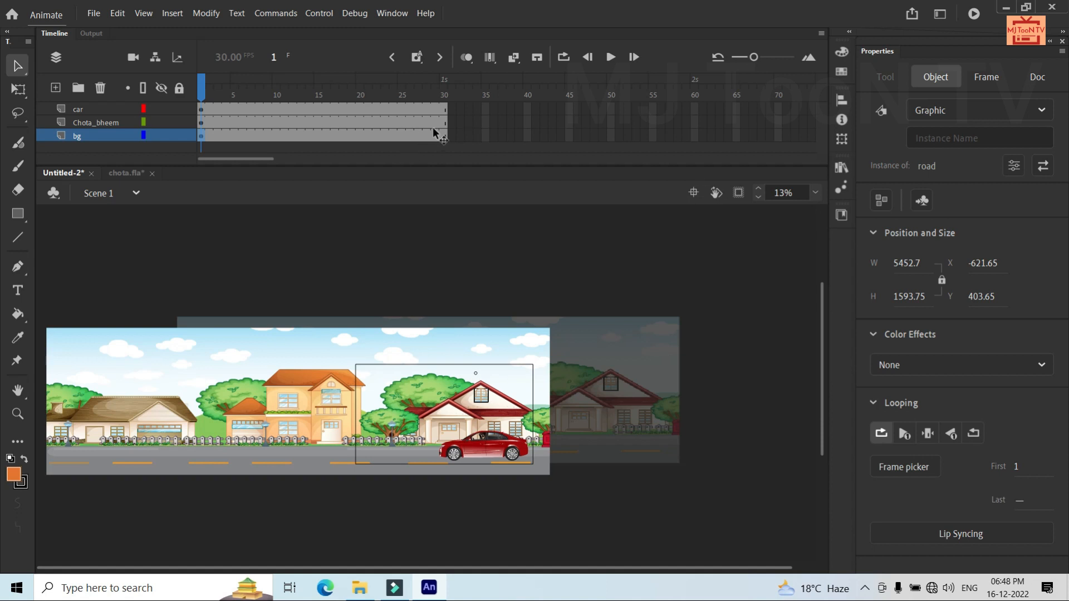
Extend the car, Chota_bheem and bg layers to frame 90
{"action": "left_click_drag", "start_coordinate": [273, 161], "coordinate": [304, 162]}
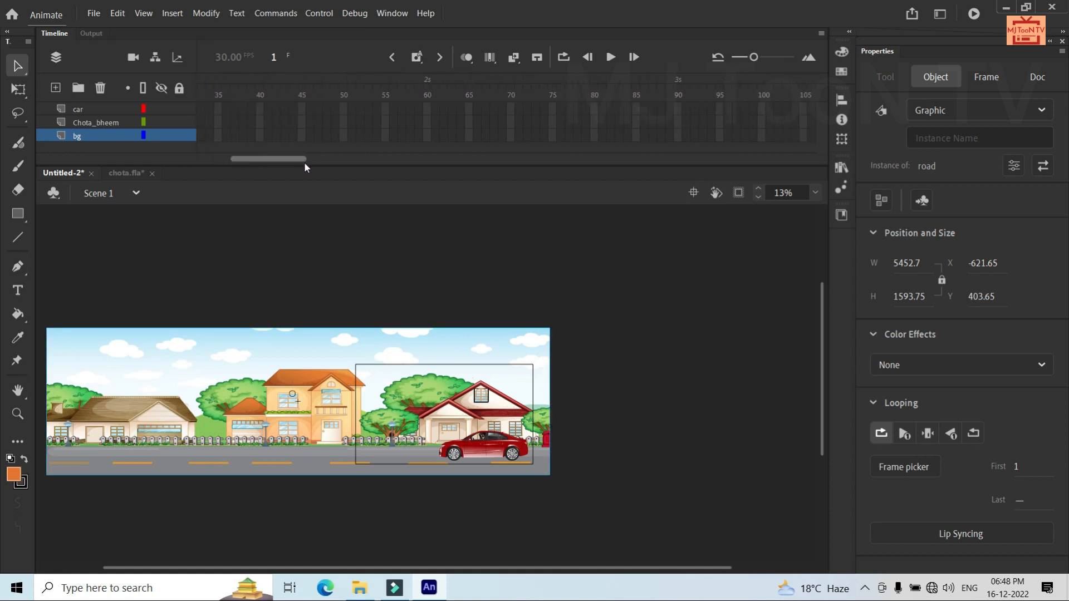
{"action": "left_click_drag", "start_coordinate": [682, 112], "coordinate": [677, 146]}
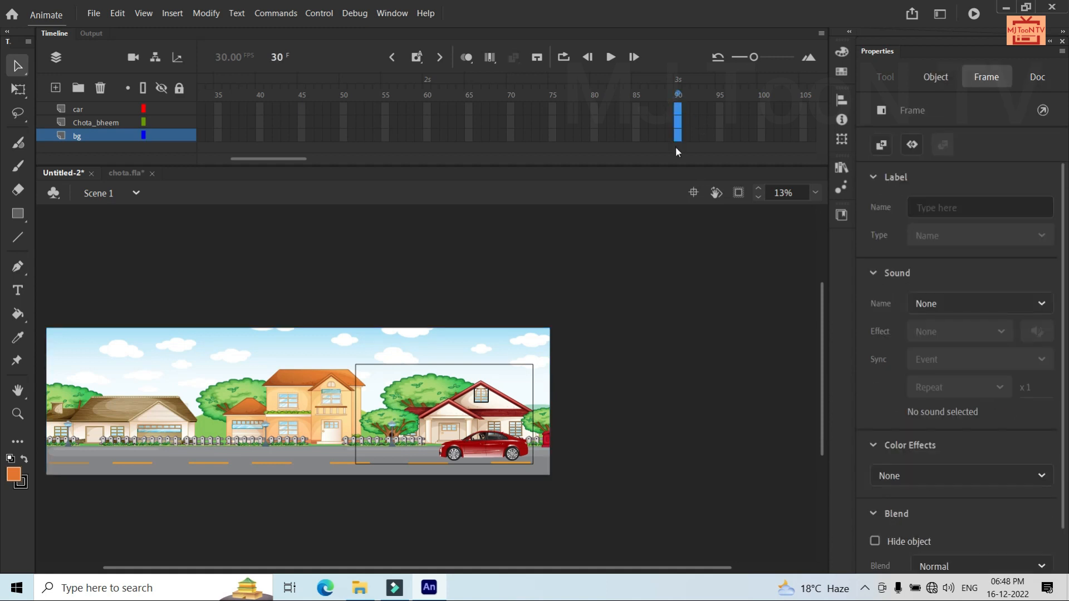
{"action": "key", "text": "F5"}
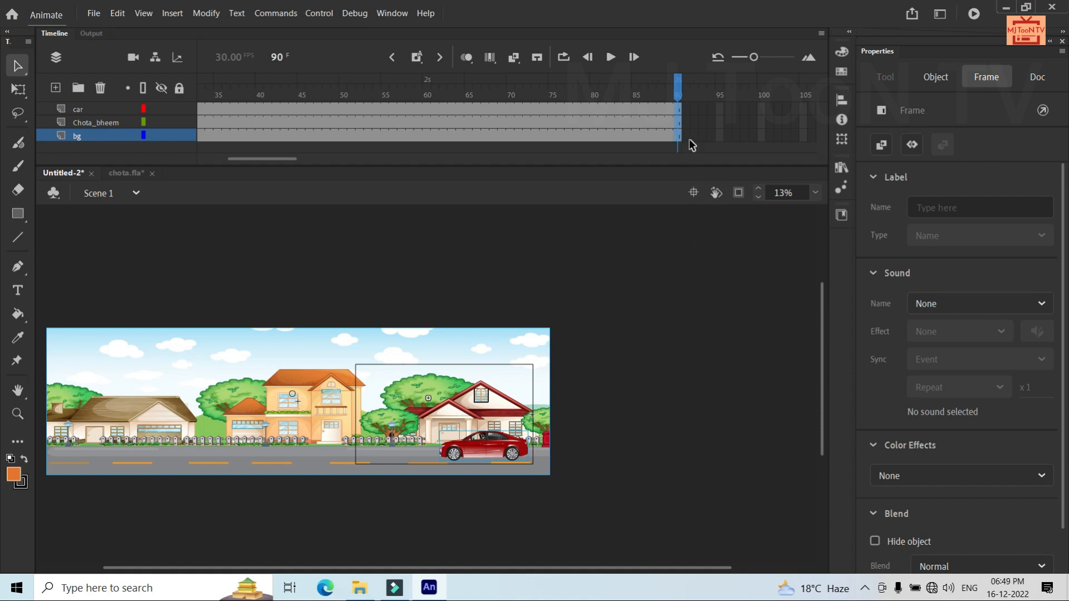
Try keyframing the car and Chota_bheem layers at frame 90 and moving the road symbol right to about X 2919
{"action": "left_click", "coordinate": [688, 135]}
{"action": "left_click", "coordinate": [678, 110]}
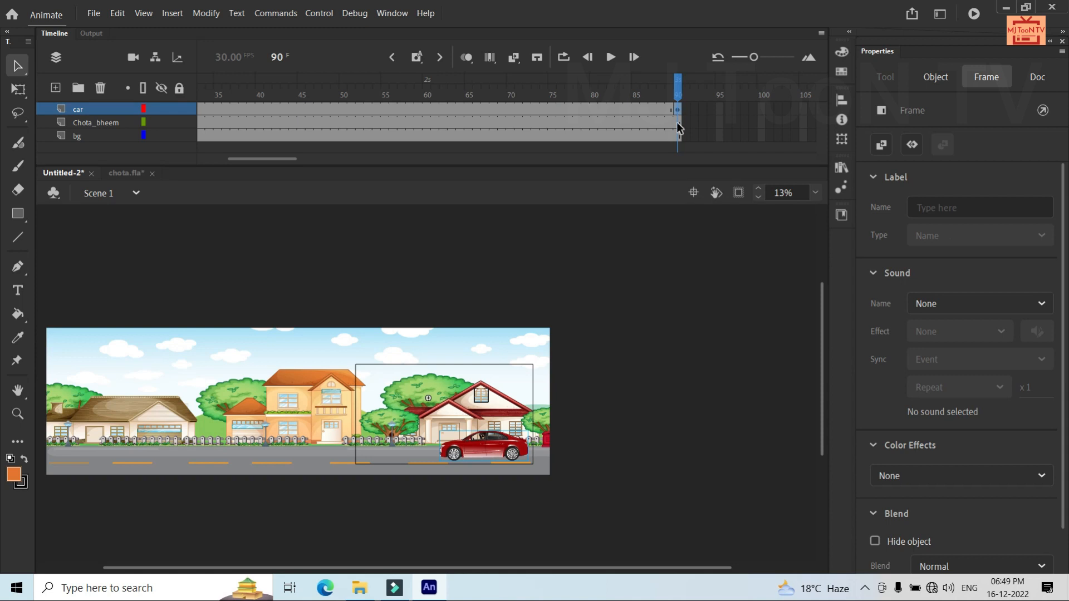
{"action": "left_click", "coordinate": [678, 123]}
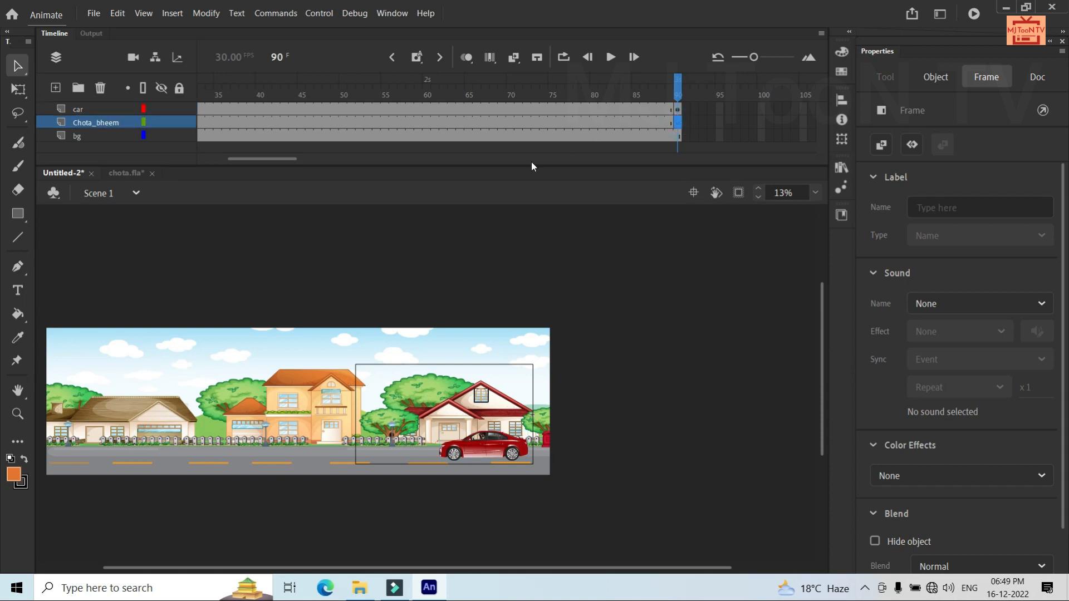
{"action": "left_click", "coordinate": [678, 110], "text": "shift"}
{"action": "left_click_drag", "start_coordinate": [478, 438], "coordinate": [477, 439]}
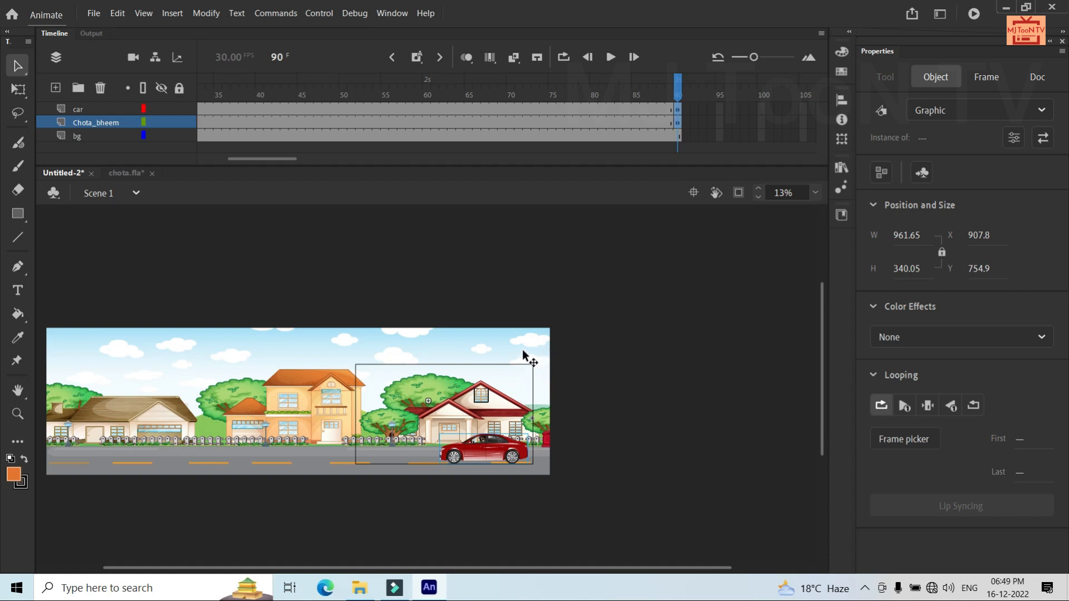
{"action": "left_click", "coordinate": [543, 354]}
{"action": "left_click_drag", "start_coordinate": [559, 352], "coordinate": [812, 359]}
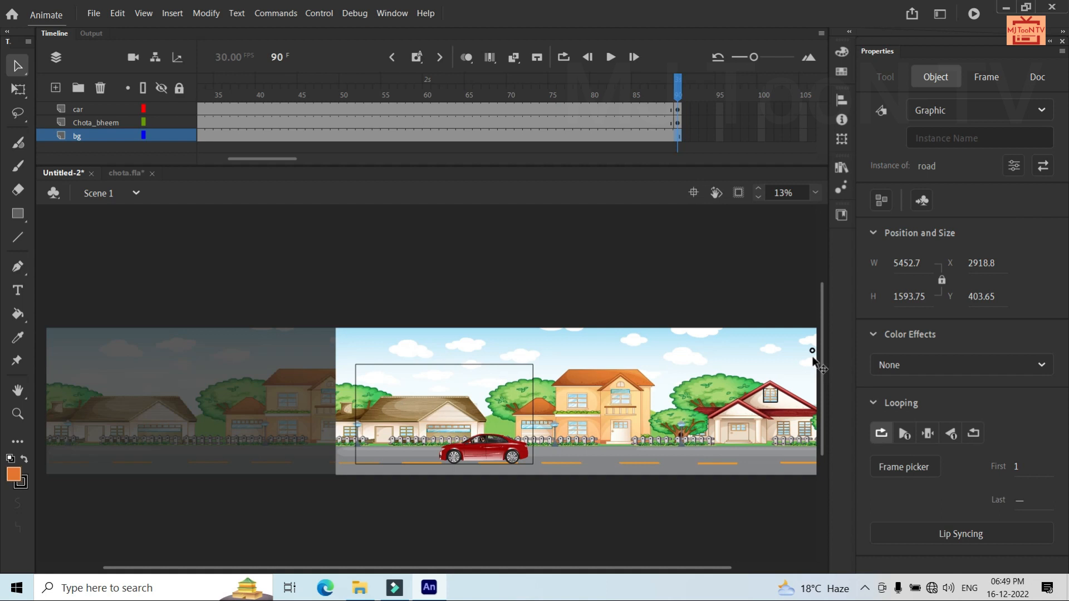
Clear the frame 90 keyframes on the car, Chota_bheem and bg layers
{"action": "left_click", "coordinate": [678, 136]}
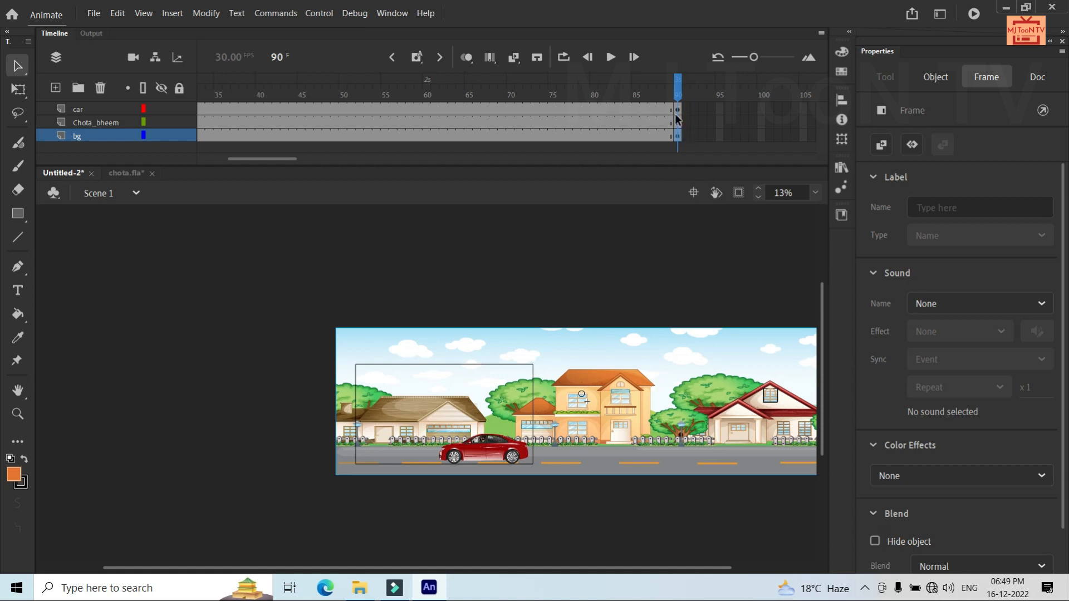
{"action": "left_click", "coordinate": [679, 123]}
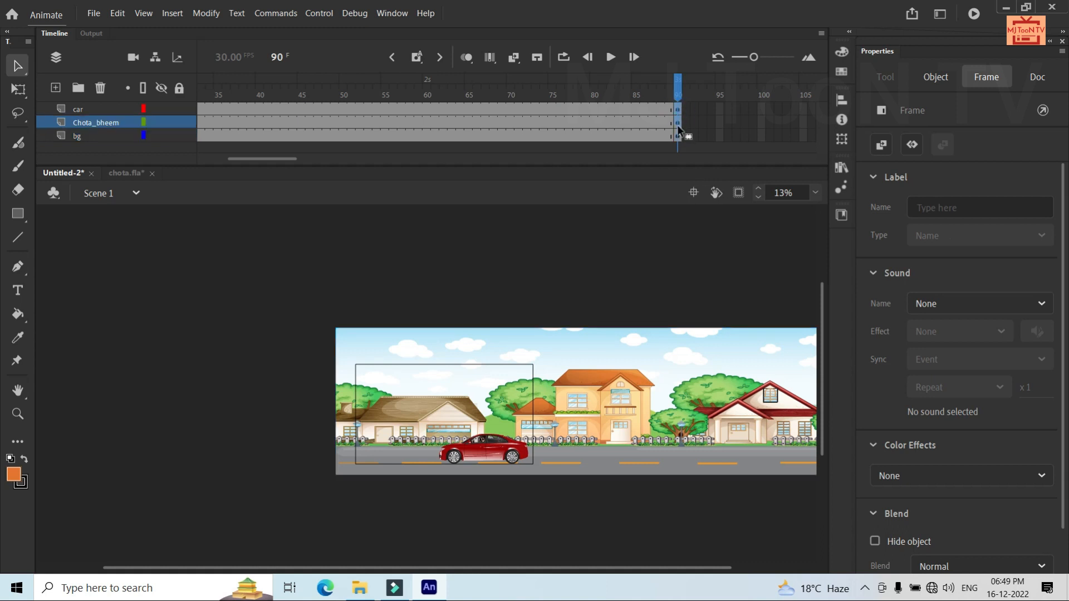
{"action": "left_click", "coordinate": [703, 109]}
{"action": "left_click", "coordinate": [679, 110]}
{"action": "left_click", "coordinate": [678, 136]}
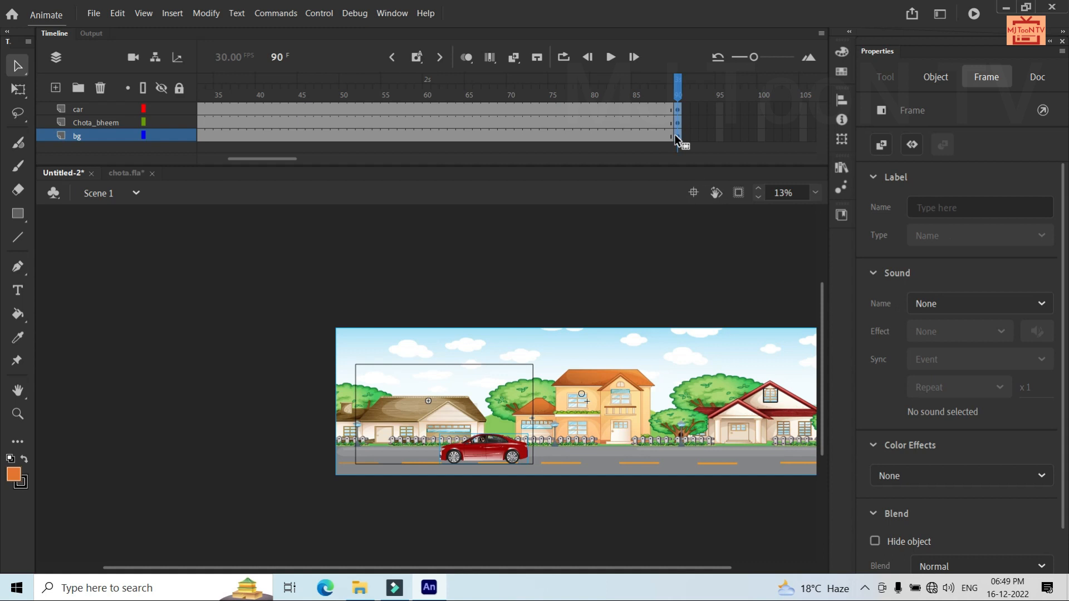
{"action": "key", "text": "shift+F6"}
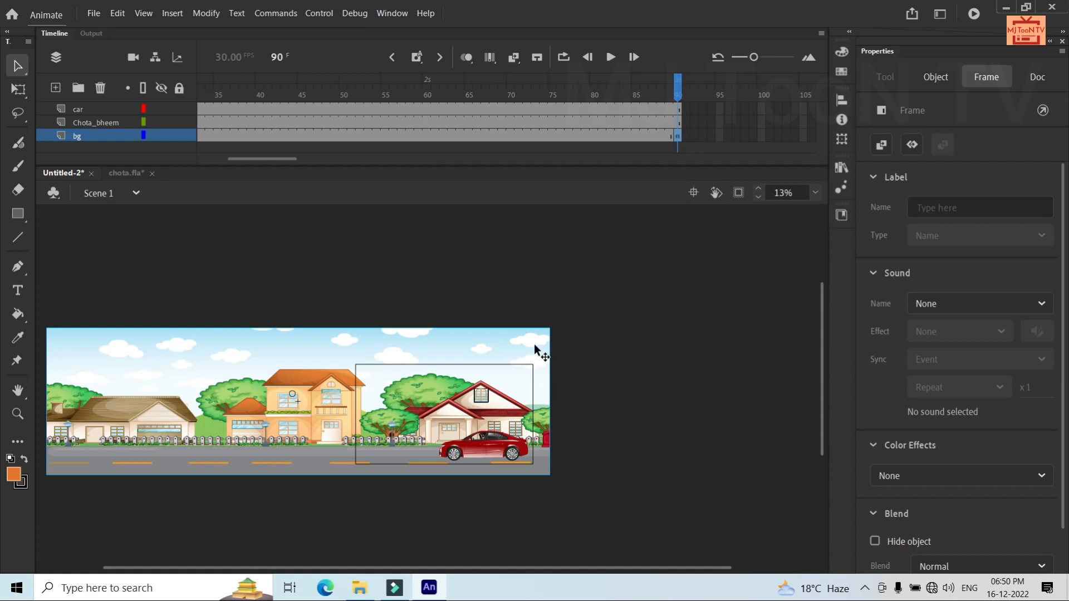
In frame 90 keyframes, move the road symbol right to about X 2459 and the car with Chota bheem left to about X 132, Y 722
{"action": "left_click_drag", "start_coordinate": [534, 350], "coordinate": [822, 350]}
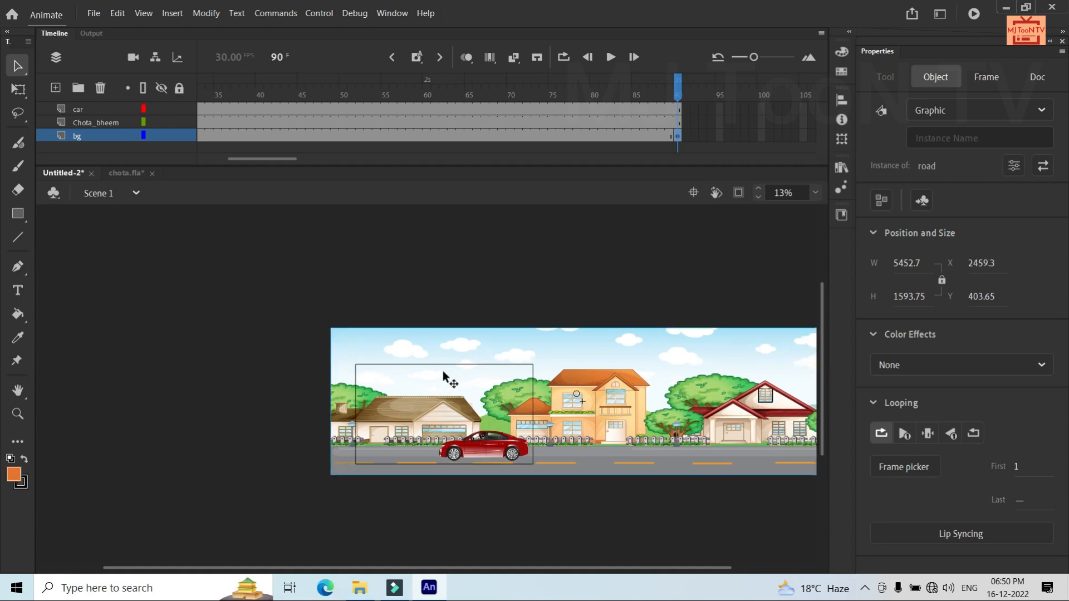
{"action": "left_click", "coordinate": [682, 115]}
{"action": "left_click", "coordinate": [679, 123]}
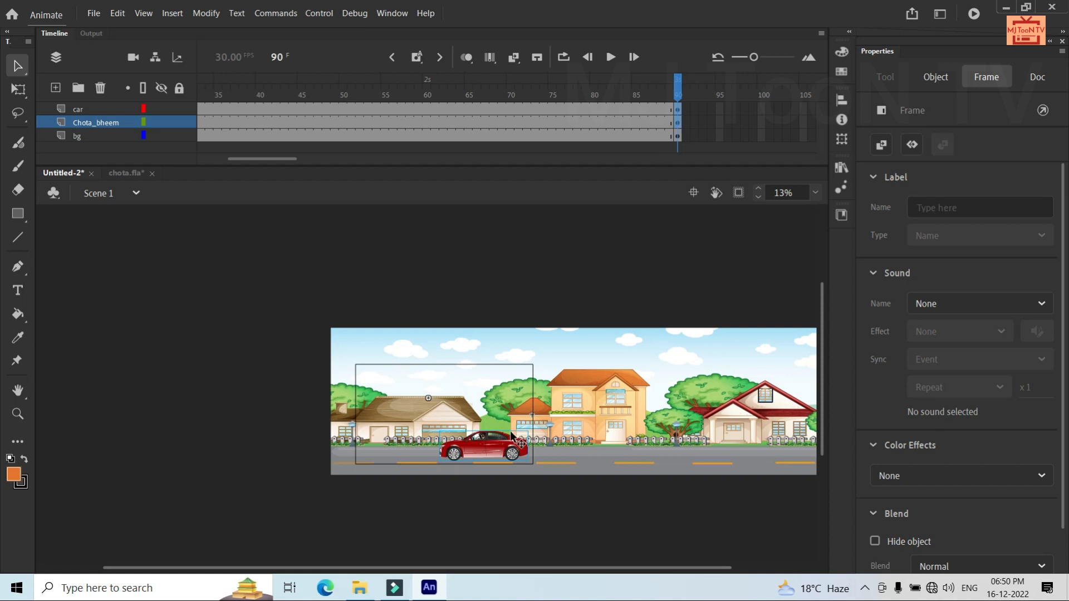
{"action": "left_click_drag", "start_coordinate": [502, 442], "coordinate": [431, 446]}
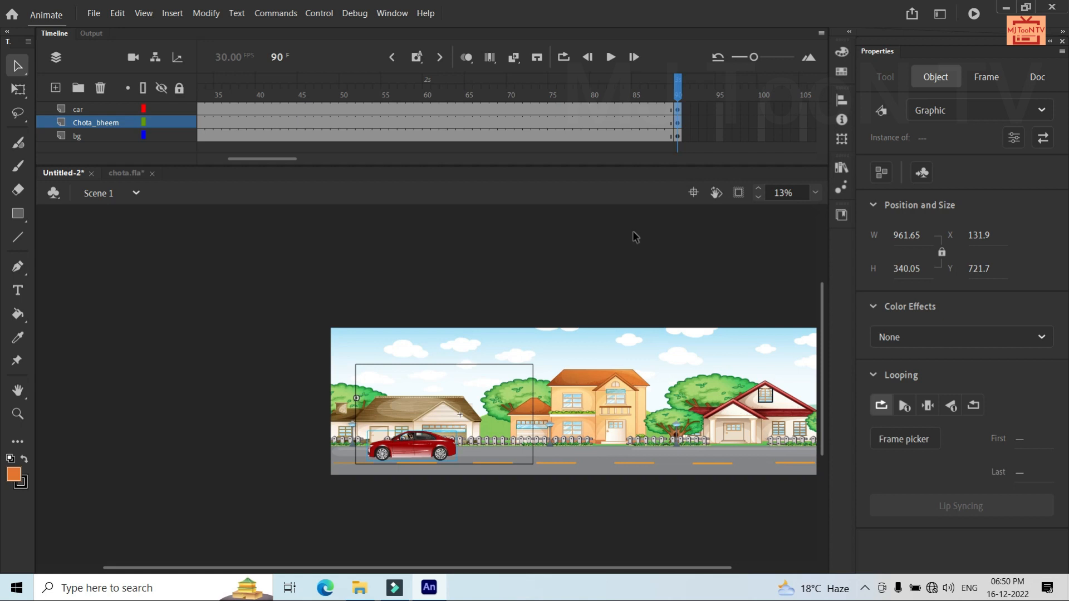
Create classic tweens up to frame 90 on the car, Chota_bheem and bg layers
{"action": "left_click_drag", "start_coordinate": [582, 109], "coordinate": [585, 131]}
{"action": "right_click", "coordinate": [585, 131]}
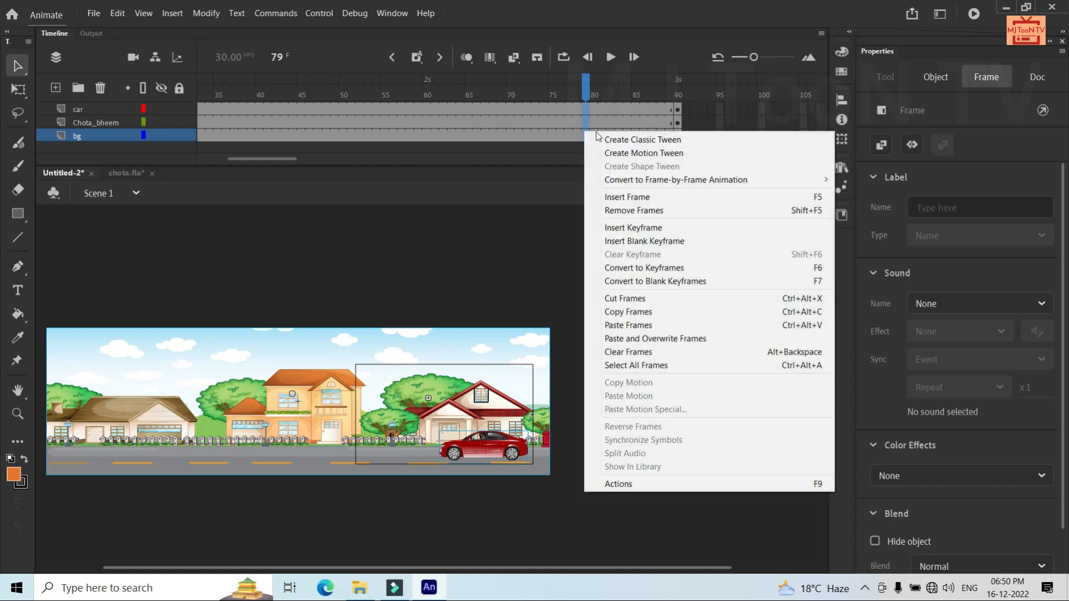
{"action": "left_click", "coordinate": [599, 137]}
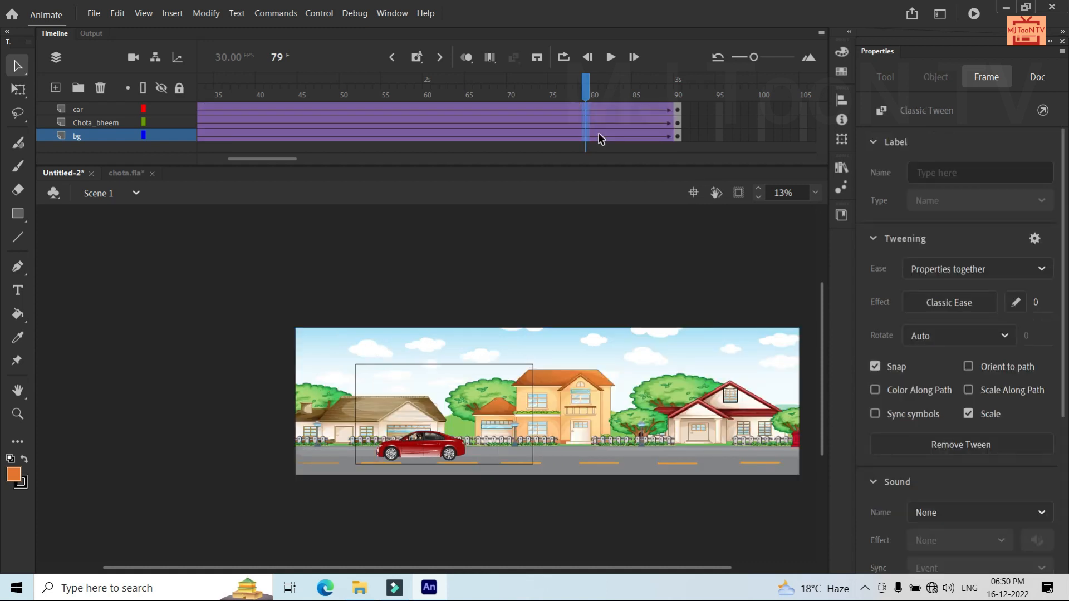
Preview the driving animation on the timeline and as a test movie, switching the movie window between sizes
{"action": "left_click", "coordinate": [611, 58]}
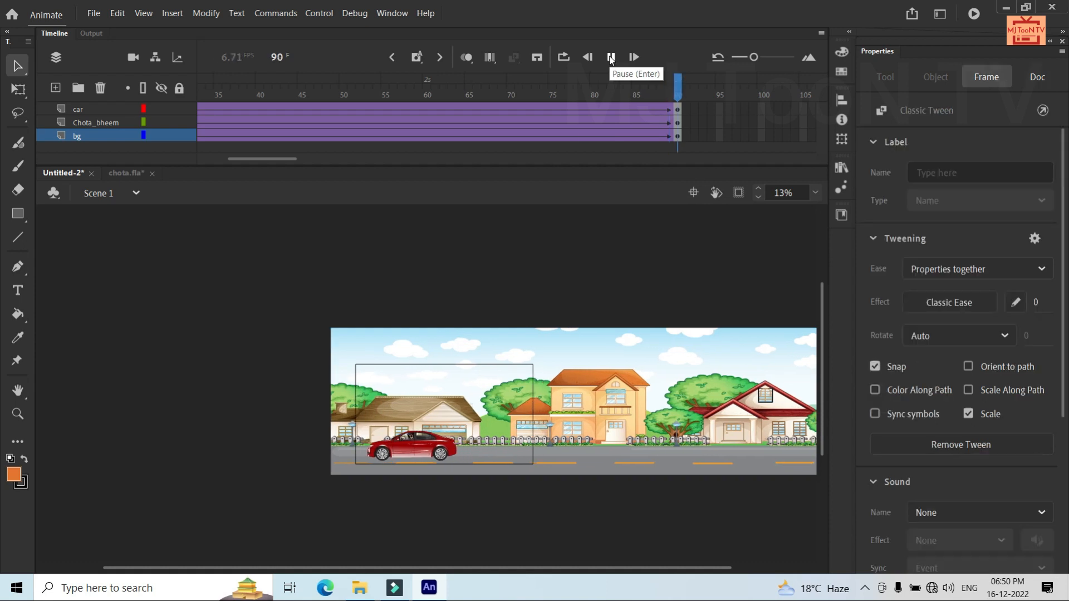
{"action": "left_click", "coordinate": [710, 121]}
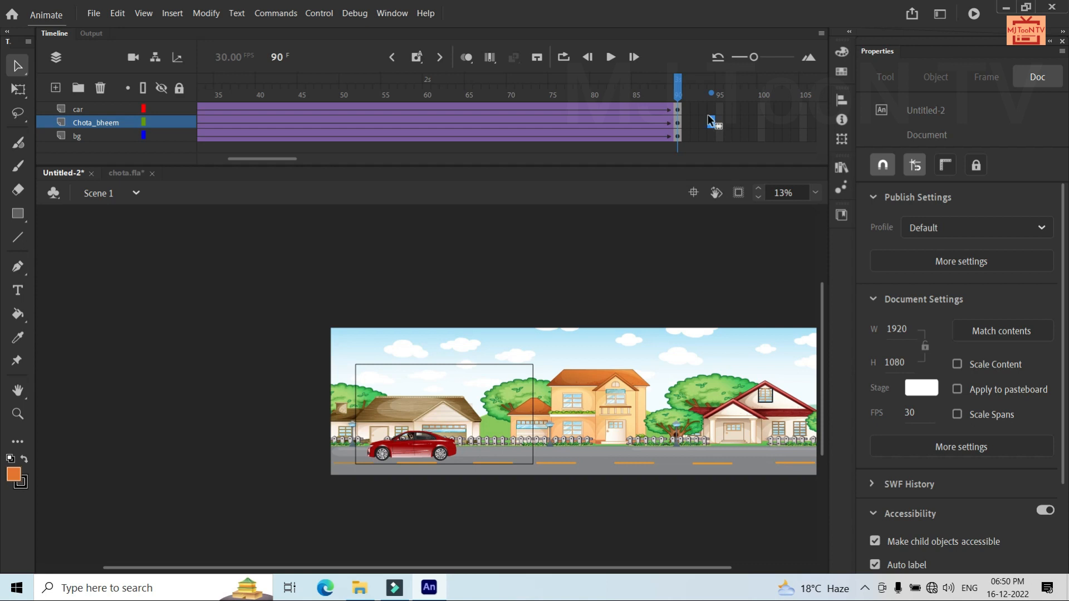
{"action": "left_click", "coordinate": [611, 57]}
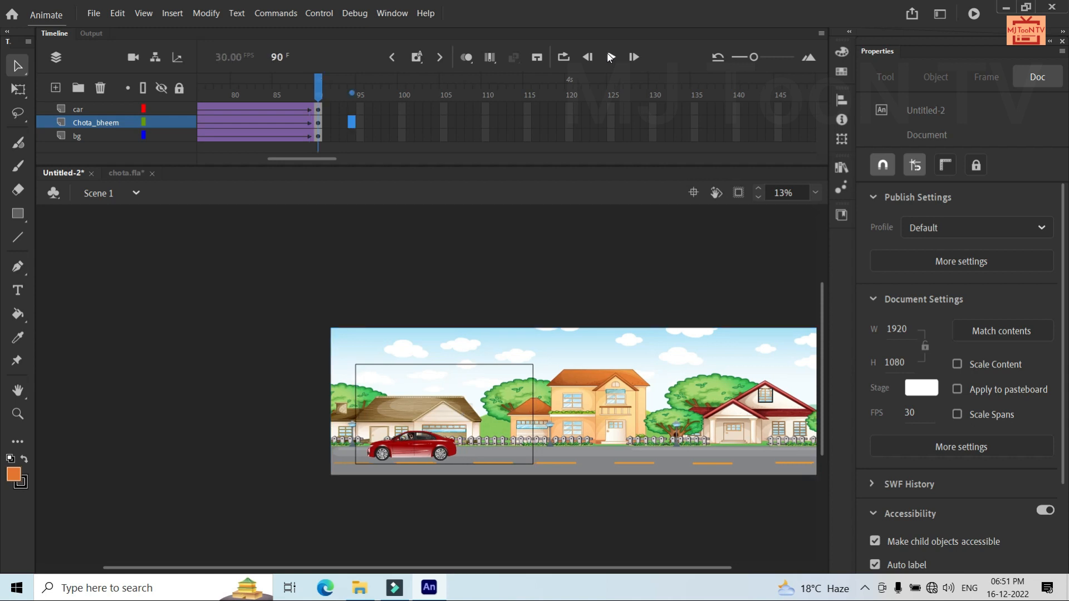
{"action": "key", "text": "ctrl+Return"}
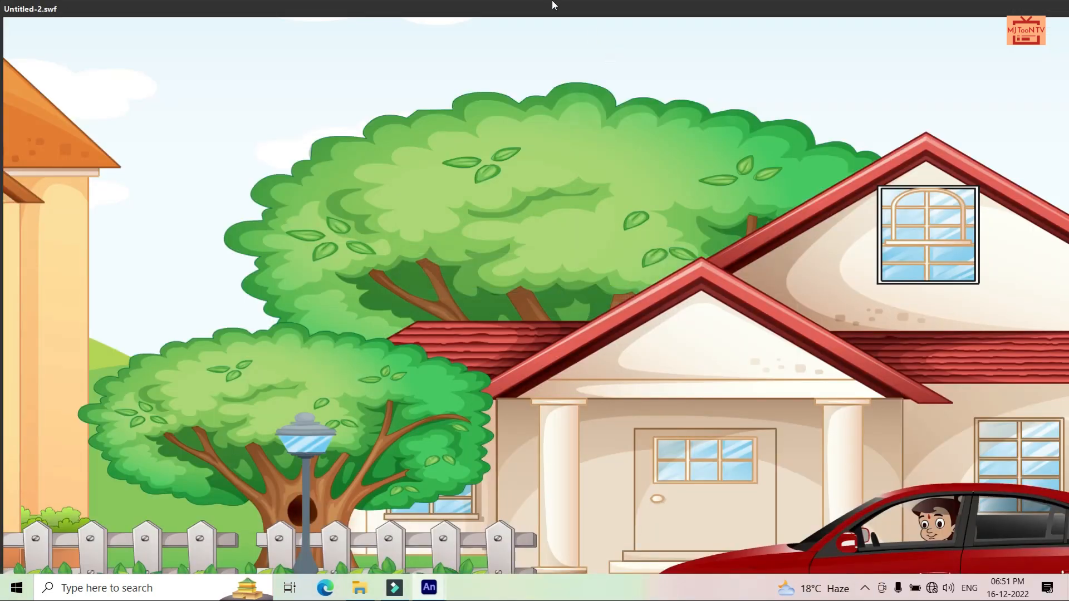
{"action": "double_click", "coordinate": [553, 5]}
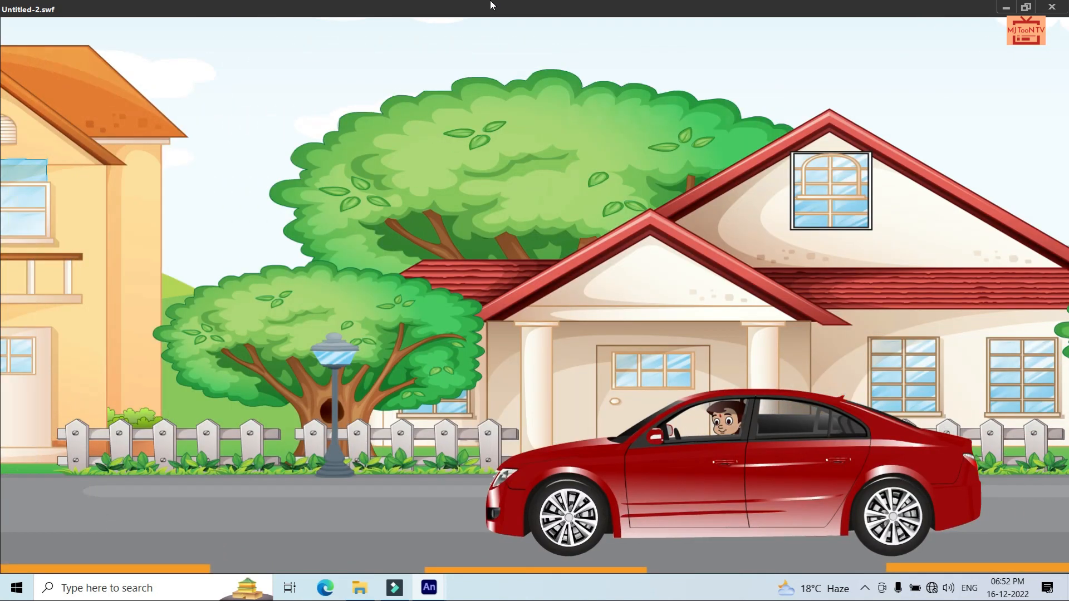
{"action": "double_click", "coordinate": [490, 9]}
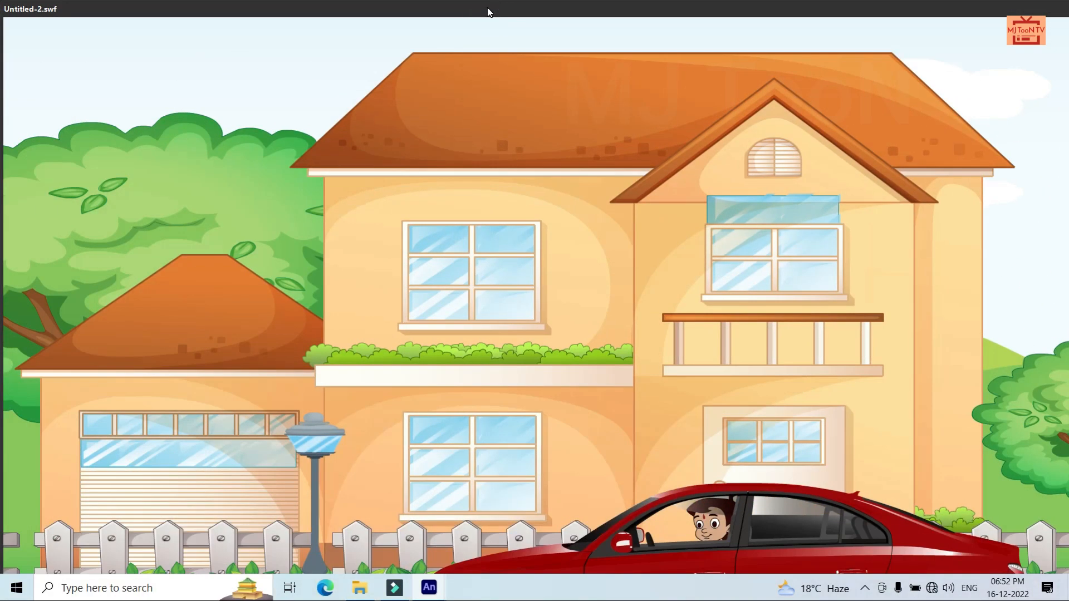
{"action": "double_click", "coordinate": [488, 11]}
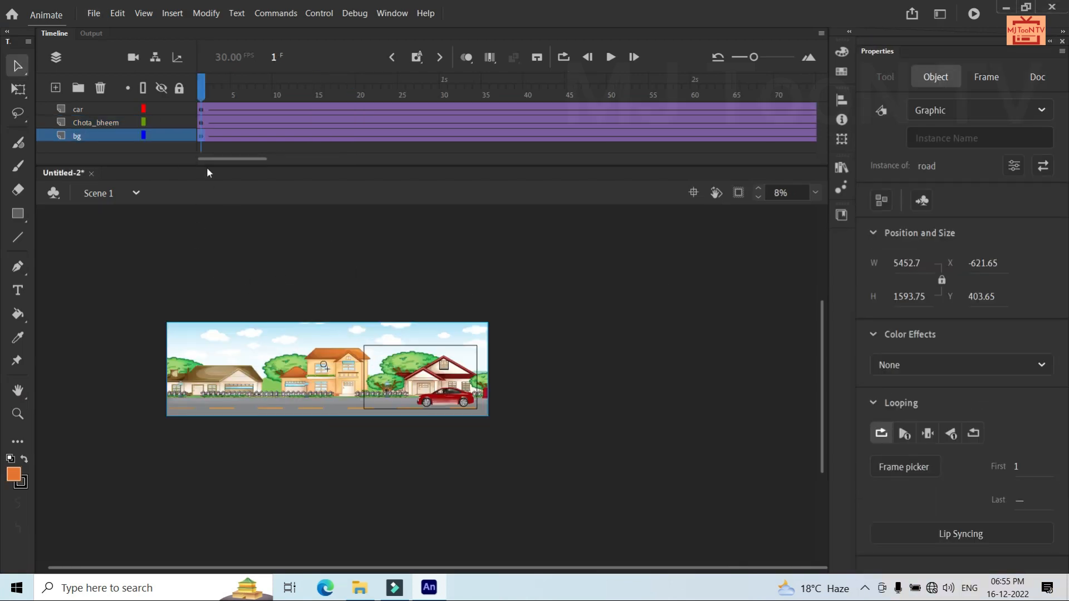
Save the document as "class -20 car" in the Animate class folder as an Animate Document (*.fla)
{"action": "left_click", "coordinate": [95, 14]}
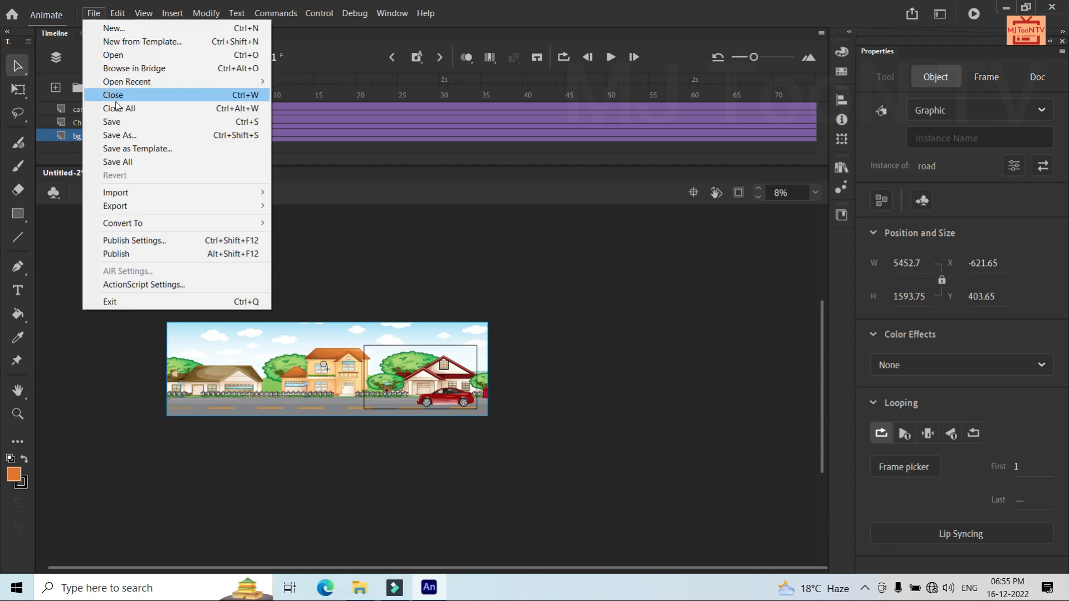
{"action": "left_click", "coordinate": [125, 127]}
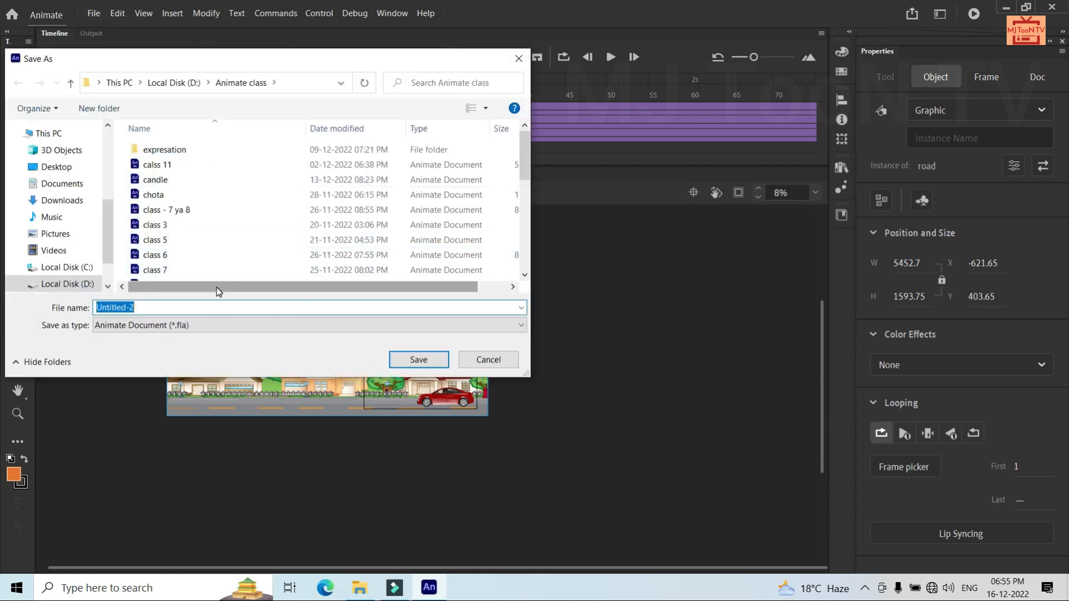
{"action": "key", "text": "BackSpace"}
{"action": "type", "text": "cl"}
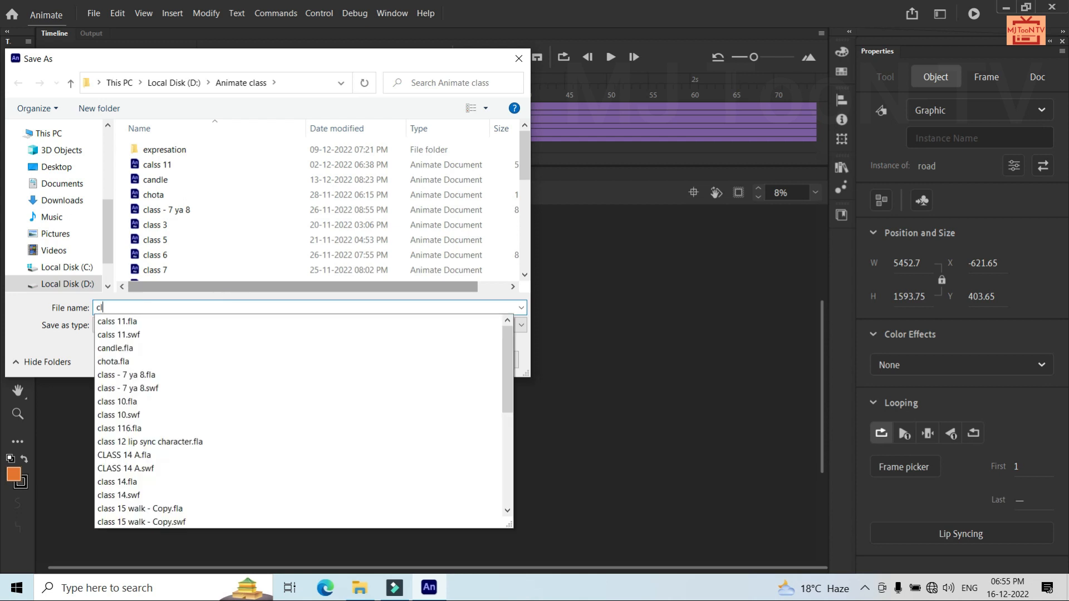
{"action": "type", "text": "ass -20"}
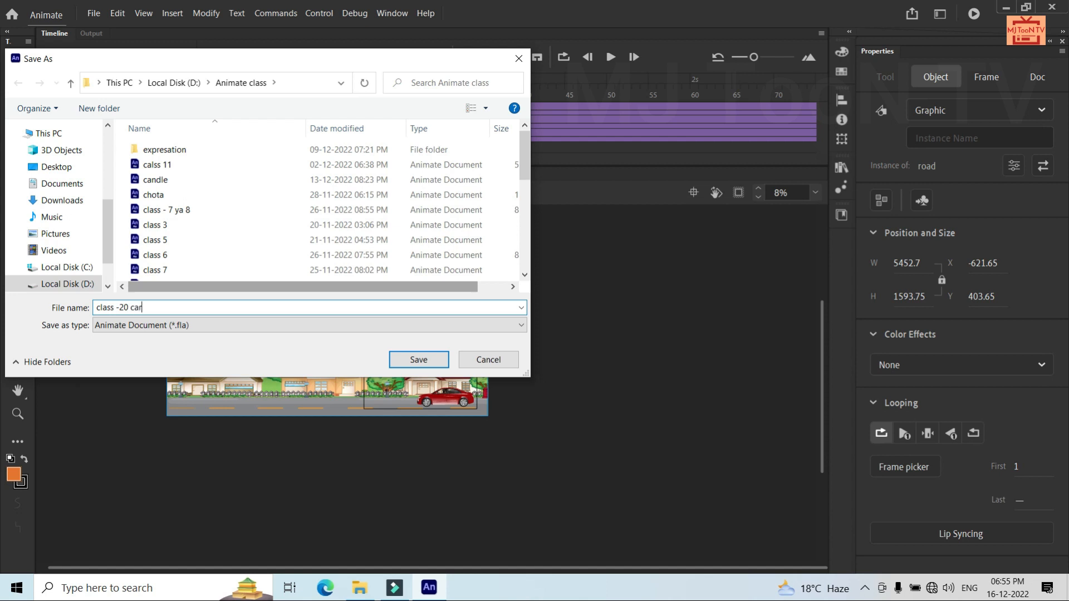
{"action": "type", "text": " car"}
{"action": "left_click", "coordinate": [418, 360]}
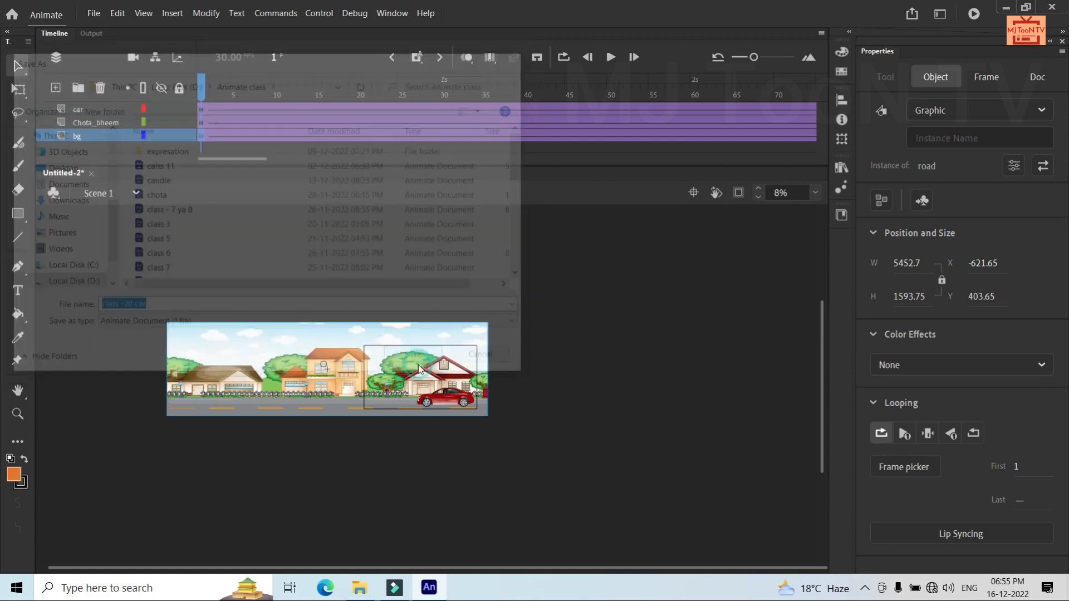